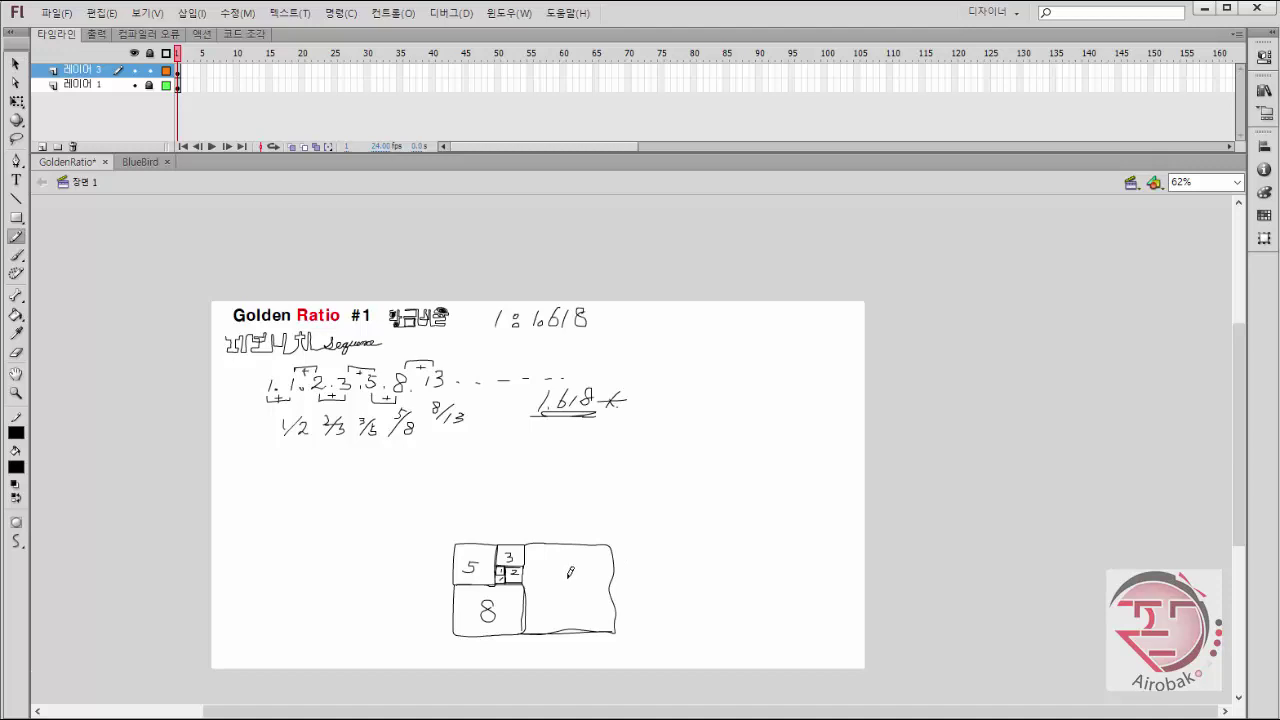
Finish the Fibonacci sketch with the label 13, a larger square above it, and freehand spirals through and beside the squares.
{"action": "mouse_move", "coordinate": [565, 577]}
{"action": "left_mouse_down"}
{"action": "mouse_move", "coordinate": [563, 604]}
{"action": "mouse_move", "coordinate": [575, 604]}
{"action": "left_mouse_up"}
{"action": "mouse_move", "coordinate": [459, 523]}
{"action": "left_mouse_down"}
{"action": "mouse_move", "coordinate": [464, 427]}
{"action": "mouse_move", "coordinate": [601, 421]}
{"action": "mouse_move", "coordinate": [618, 447]}
{"action": "mouse_move", "coordinate": [615, 545]}
{"action": "left_mouse_up"}
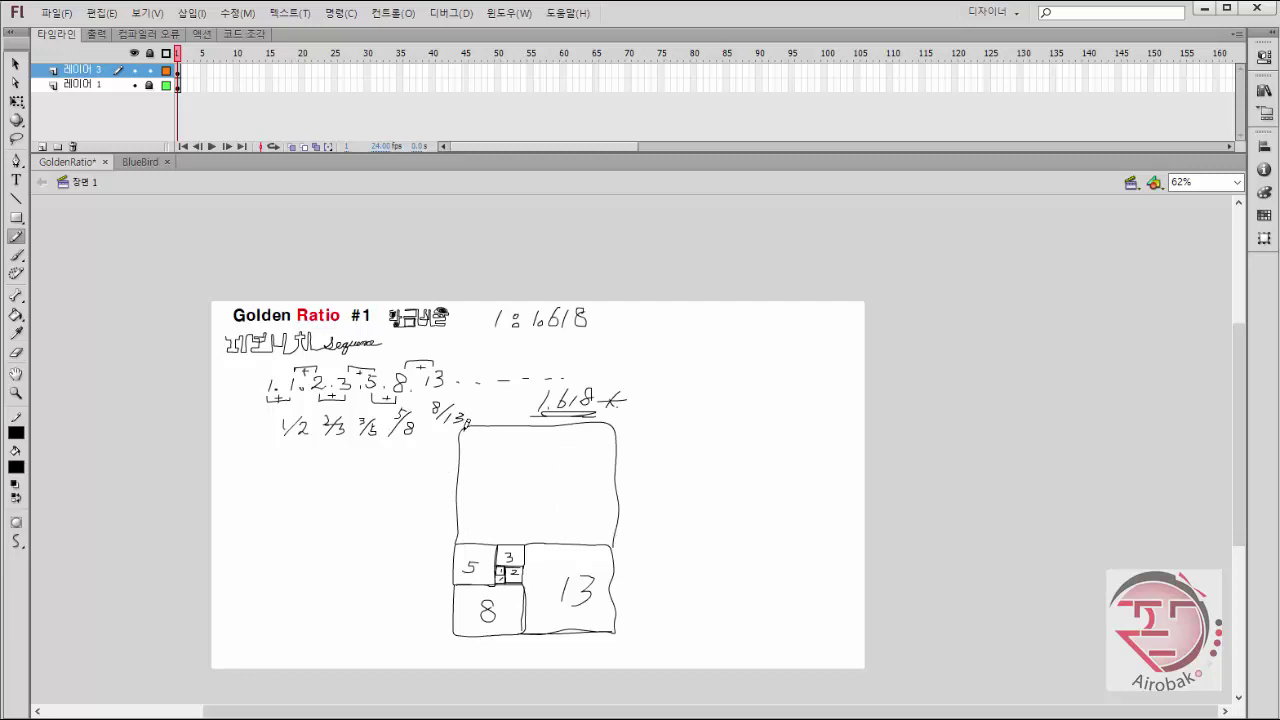
{"action": "mouse_move", "coordinate": [464, 425]}
{"action": "left_mouse_down"}
{"action": "mouse_move", "coordinate": [572, 450]}
{"action": "mouse_move", "coordinate": [612, 530]}
{"action": "mouse_move", "coordinate": [598, 598]}
{"action": "mouse_move", "coordinate": [570, 620]}
{"action": "mouse_move", "coordinate": [510, 632]}
{"action": "mouse_move", "coordinate": [493, 622]}
{"action": "mouse_move", "coordinate": [465, 588]}
{"action": "mouse_move", "coordinate": [476, 550]}
{"action": "mouse_move", "coordinate": [515, 538]}
{"action": "mouse_move", "coordinate": [524, 553]}
{"action": "mouse_move", "coordinate": [501, 570]}
{"action": "left_mouse_up"}
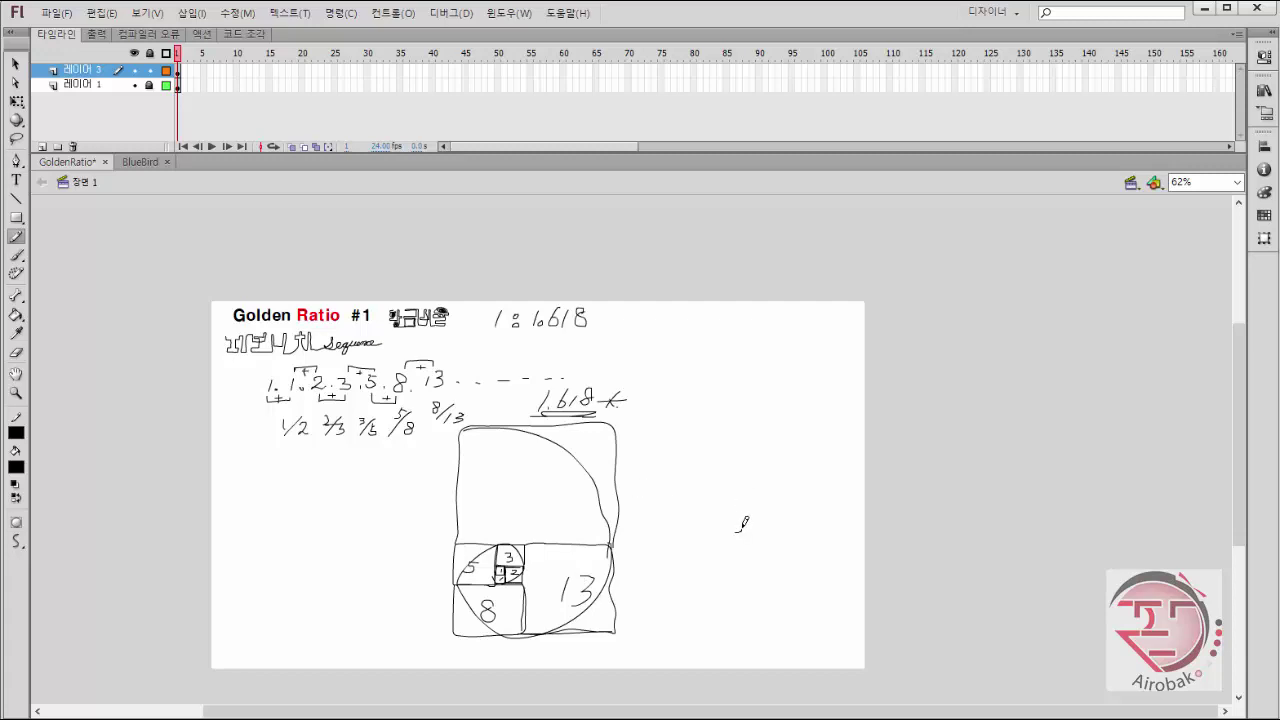
{"action": "mouse_move", "coordinate": [740, 530]}
{"action": "left_mouse_down"}
{"action": "mouse_move", "coordinate": [731, 510]}
{"action": "mouse_move", "coordinate": [717, 532]}
{"action": "mouse_move", "coordinate": [740, 553]}
{"action": "mouse_move", "coordinate": [763, 545]}
{"action": "mouse_move", "coordinate": [762, 493]}
{"action": "mouse_move", "coordinate": [704, 492]}
{"action": "mouse_move", "coordinate": [675, 535]}
{"action": "mouse_move", "coordinate": [671, 580]}
{"action": "mouse_move", "coordinate": [716, 620]}
{"action": "left_mouse_up"}
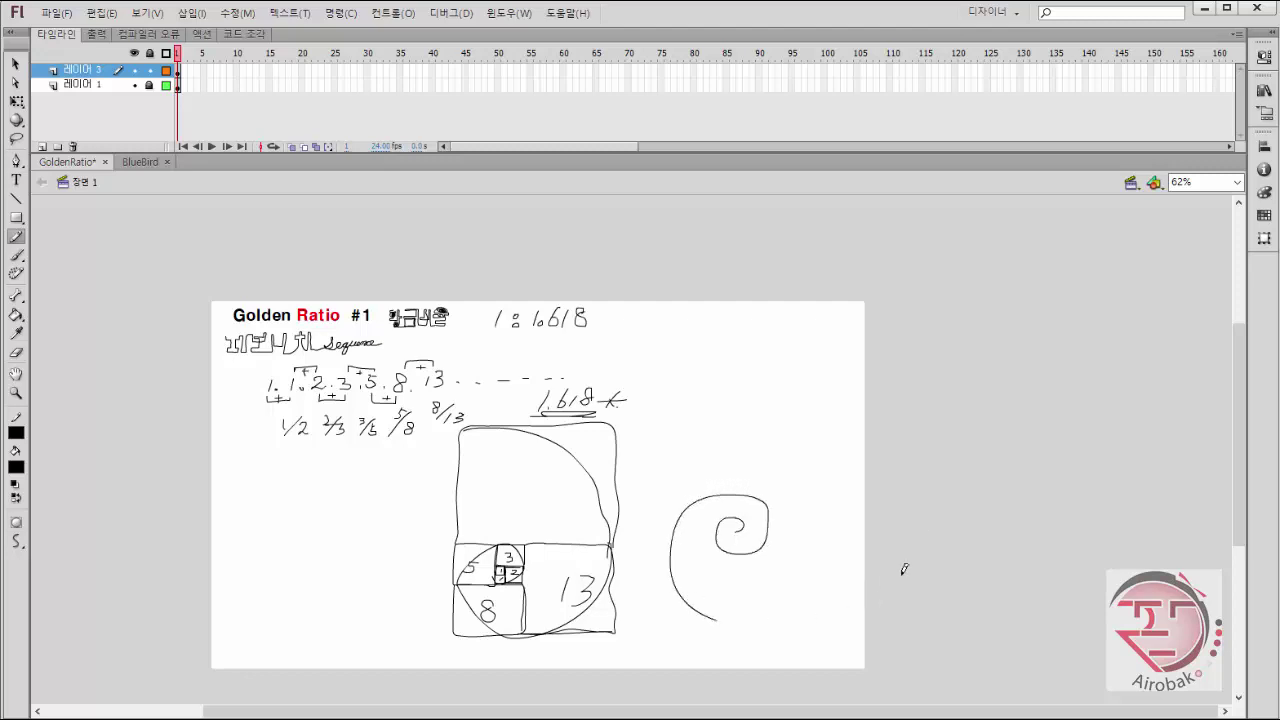
Add a new layer above 레이어 3 and hide 레이어 3.
{"action": "key", "text": "v"}
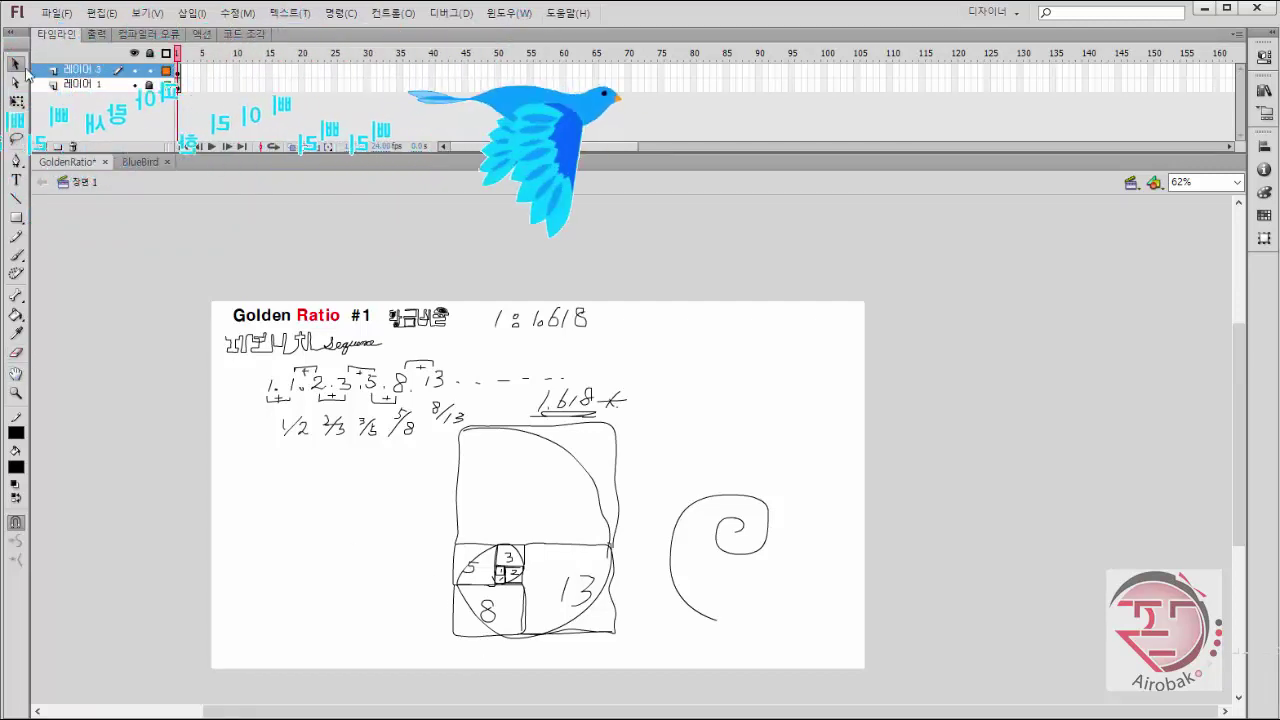
{"action": "left_click", "coordinate": [42, 146]}
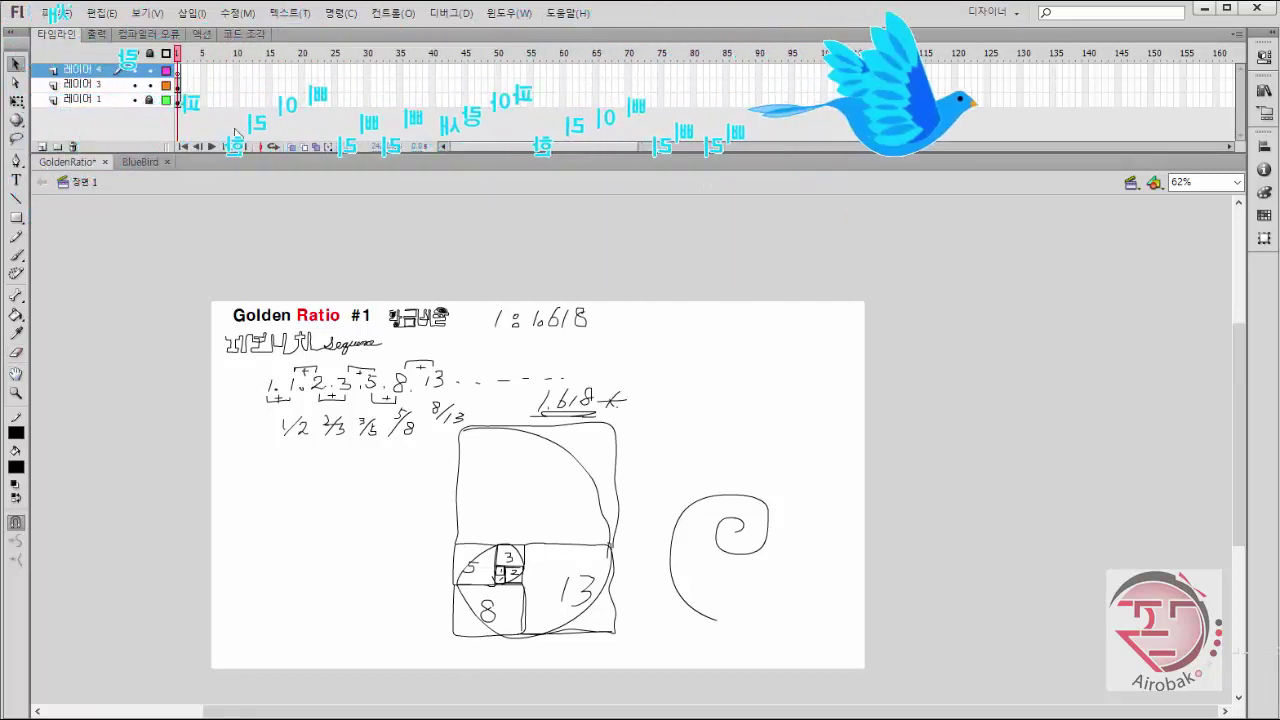
{"action": "left_click", "coordinate": [134, 85]}
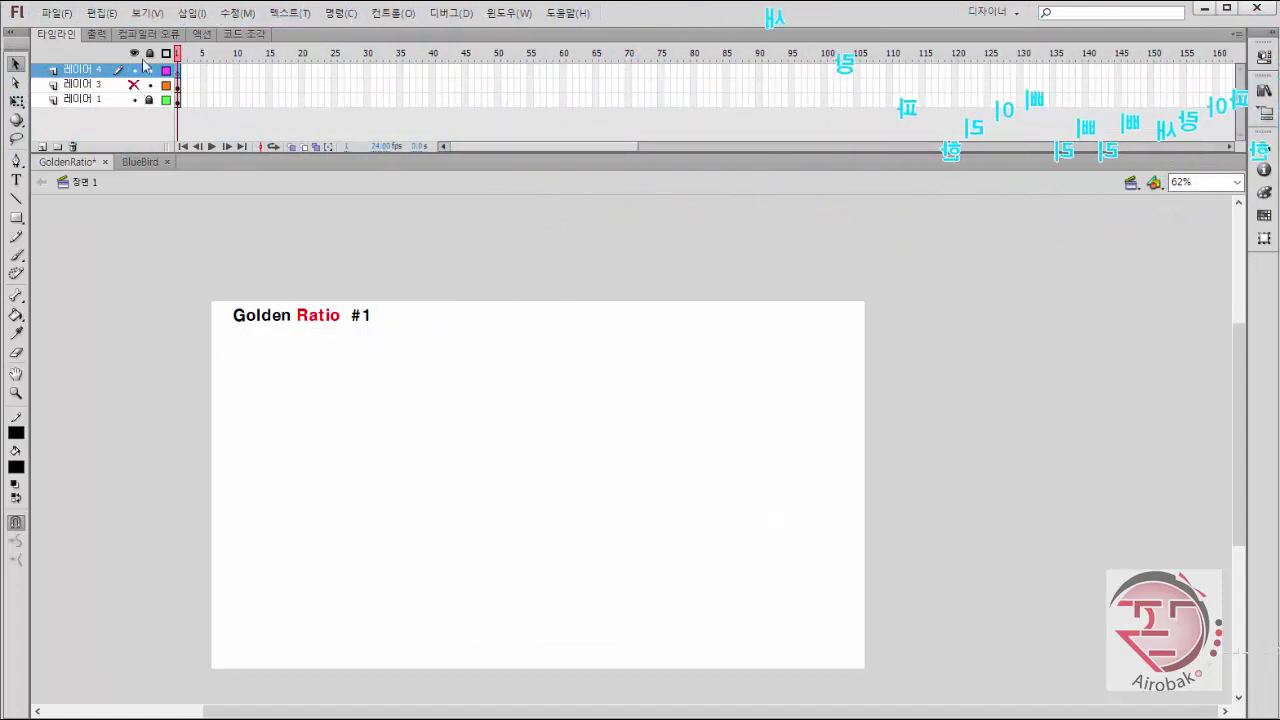
Draw a small square below the title on the new layer and delete its fill so only the outline stays.
{"action": "key", "text": "z"}
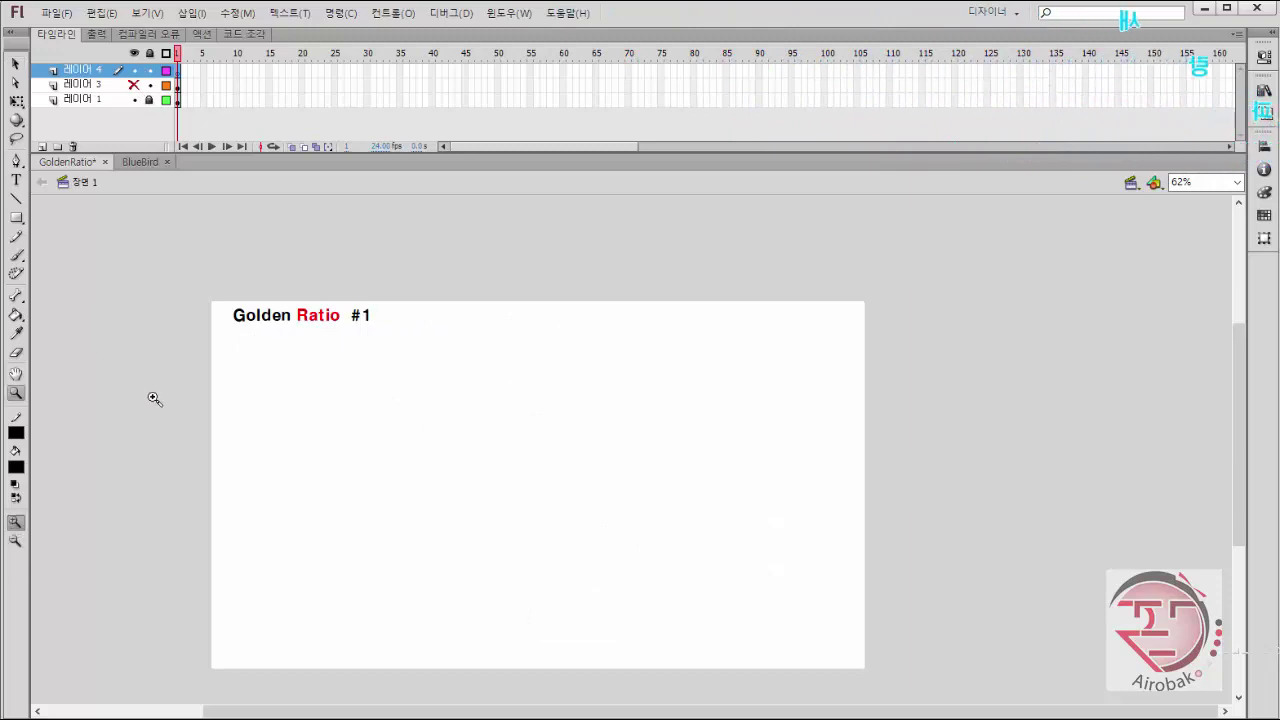
{"action": "left_click", "coordinate": [497, 469]}
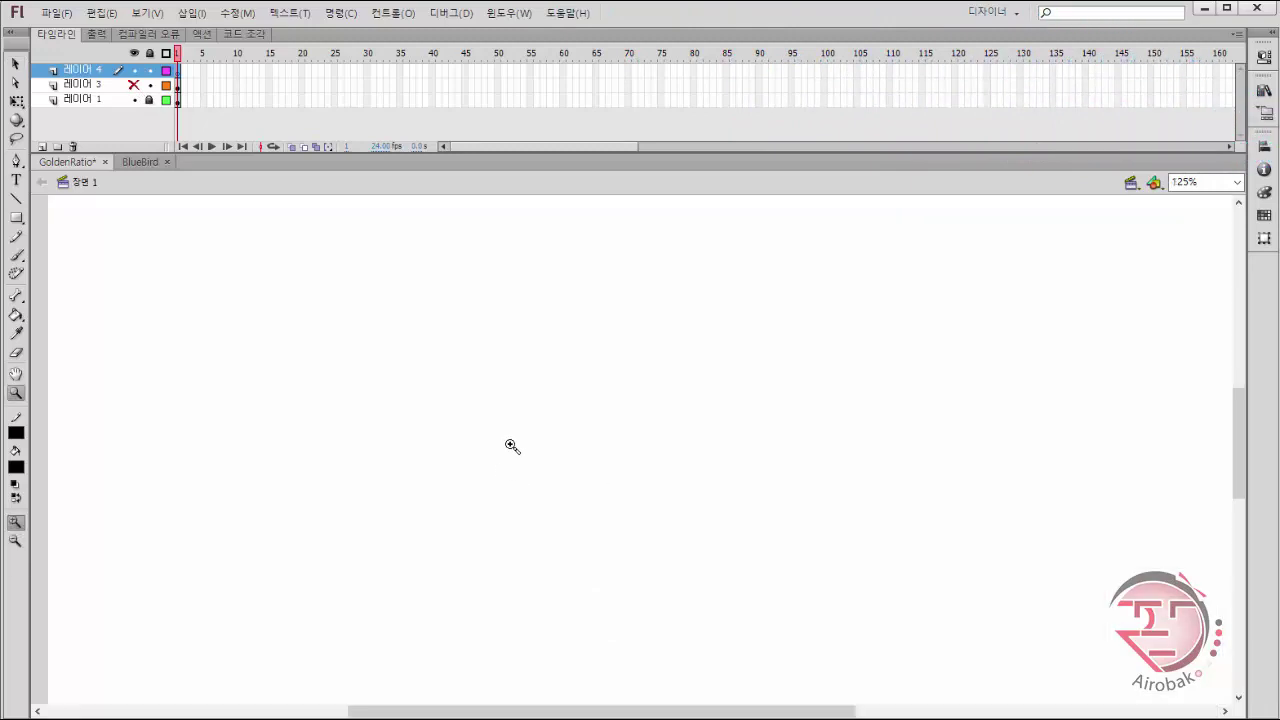
{"action": "left_click", "coordinate": [1237, 182]}
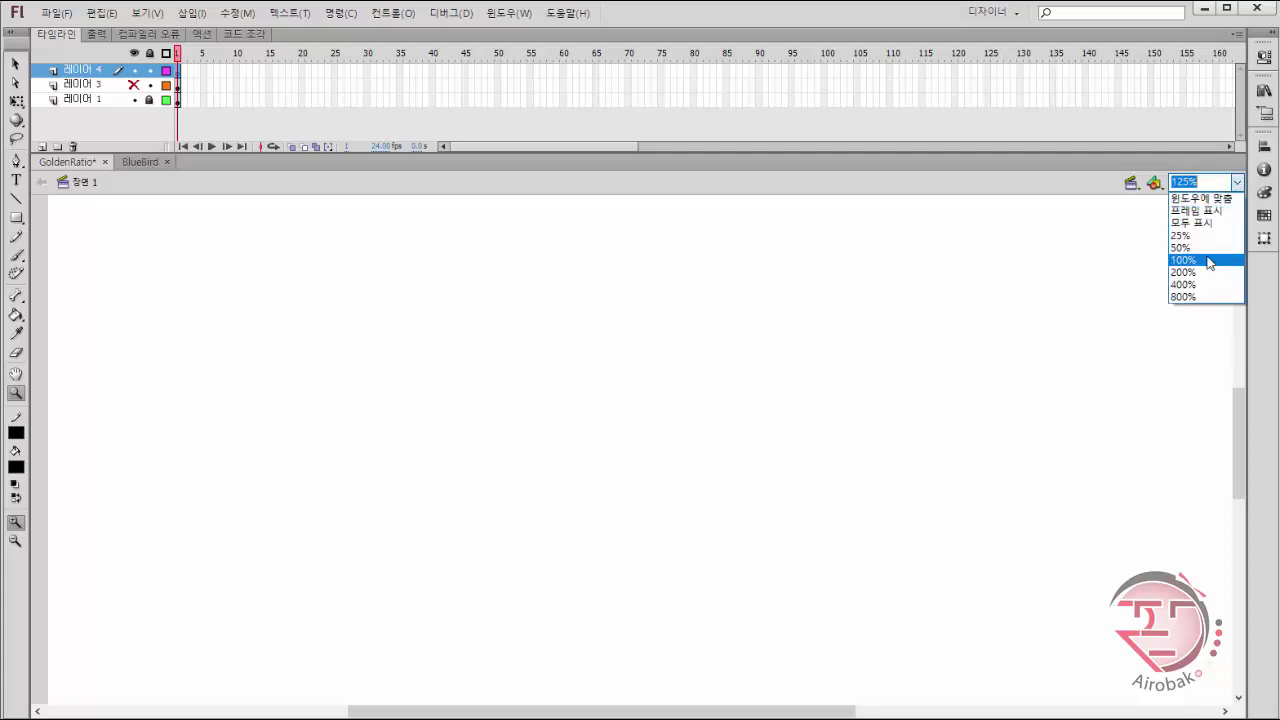
{"action": "left_click", "coordinate": [1206, 262]}
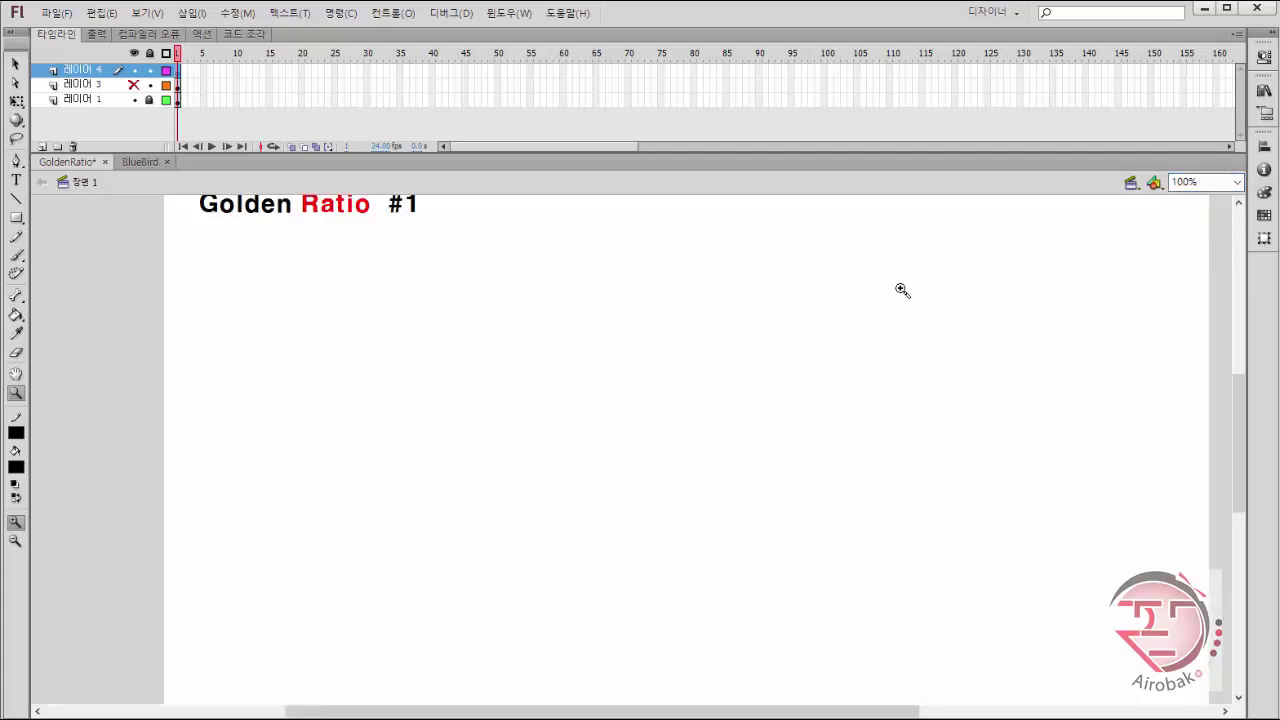
{"action": "key", "text": "v"}
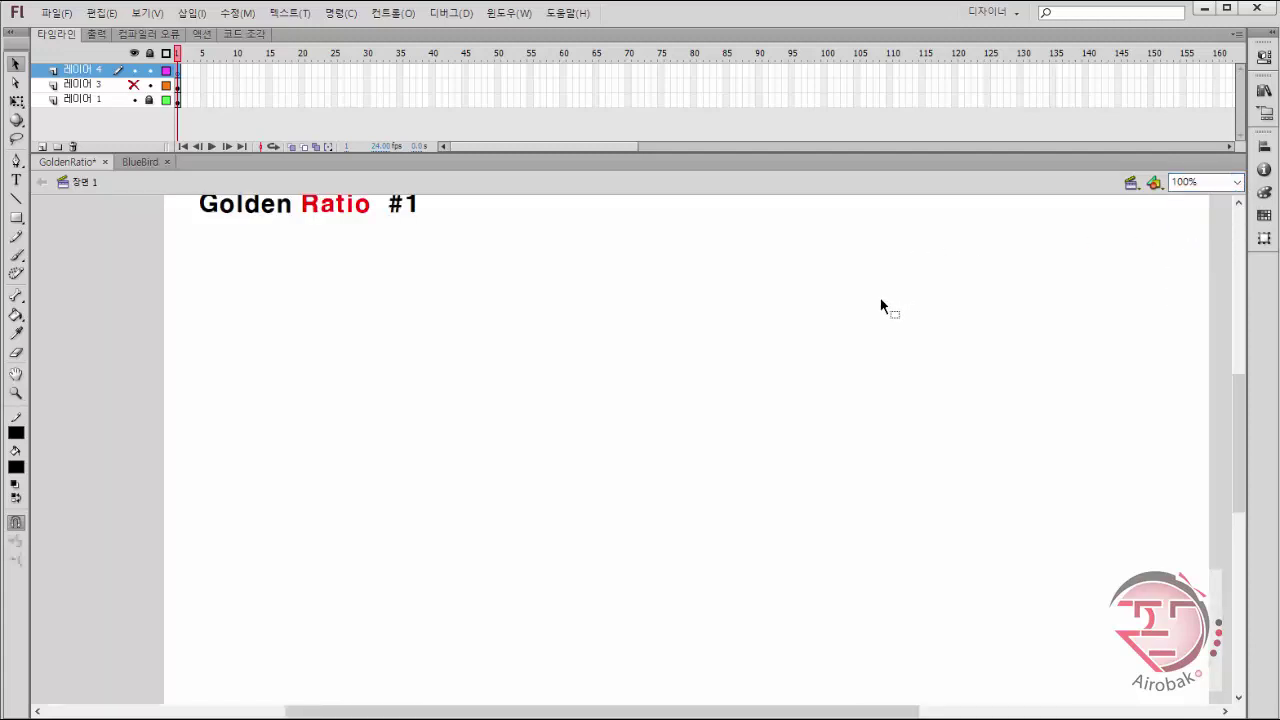
{"action": "key", "text": "h"}
{"action": "left_click_drag", "start_coordinate": [882, 313], "coordinate": [808, 327]}
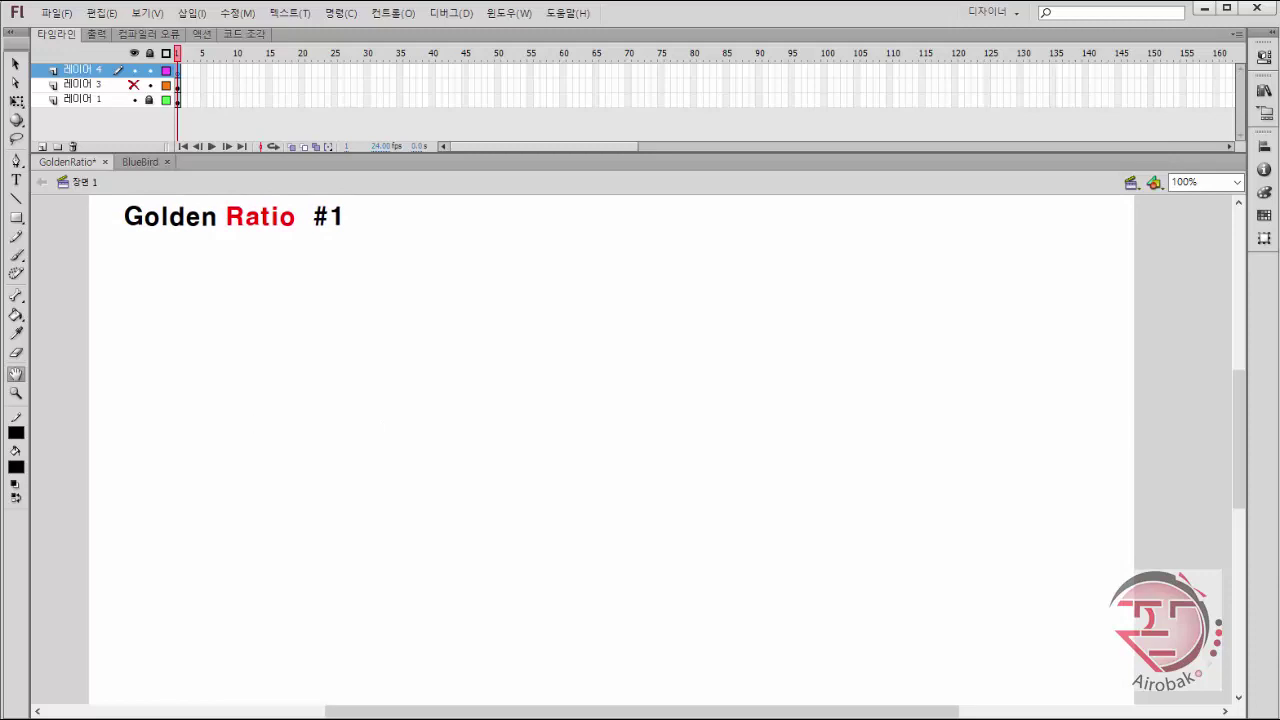
{"action": "left_click", "coordinate": [18, 219]}
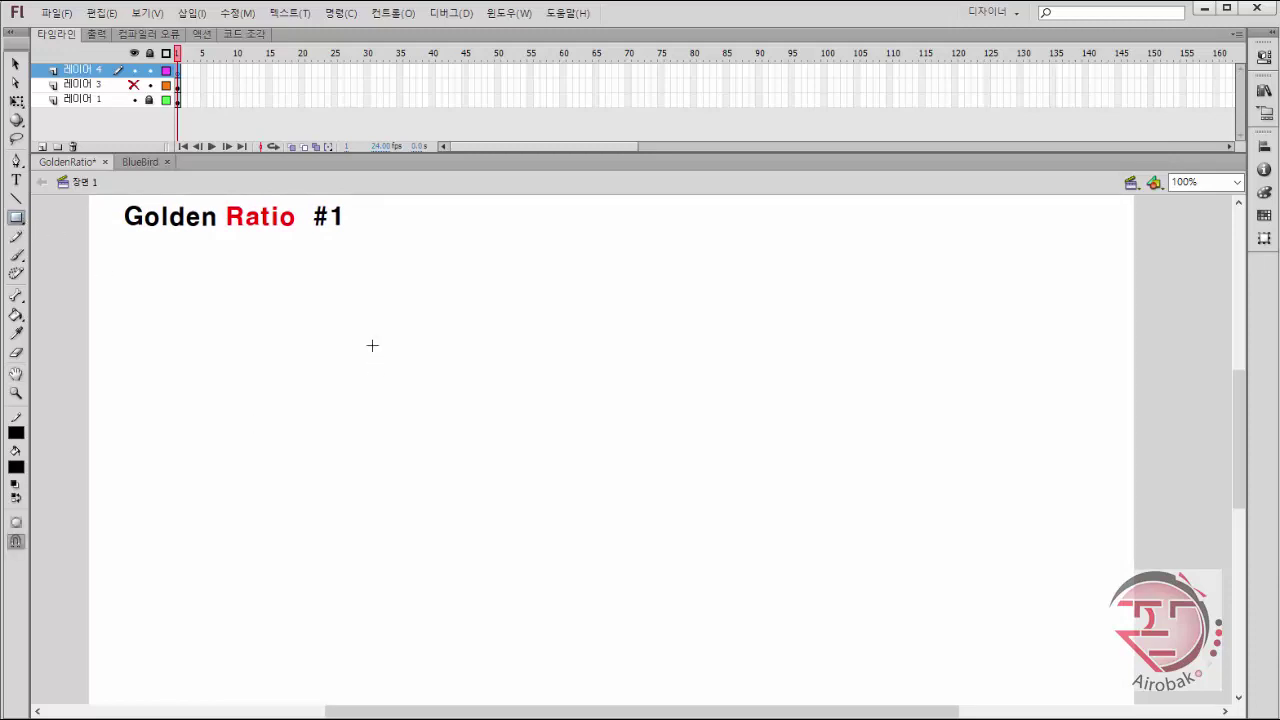
{"action": "left_click_drag", "start_coordinate": [440, 346], "coordinate": [479, 384]}
{"action": "key", "text": "v"}
{"action": "left_click", "coordinate": [462, 372]}
{"action": "key", "text": "Delete"}
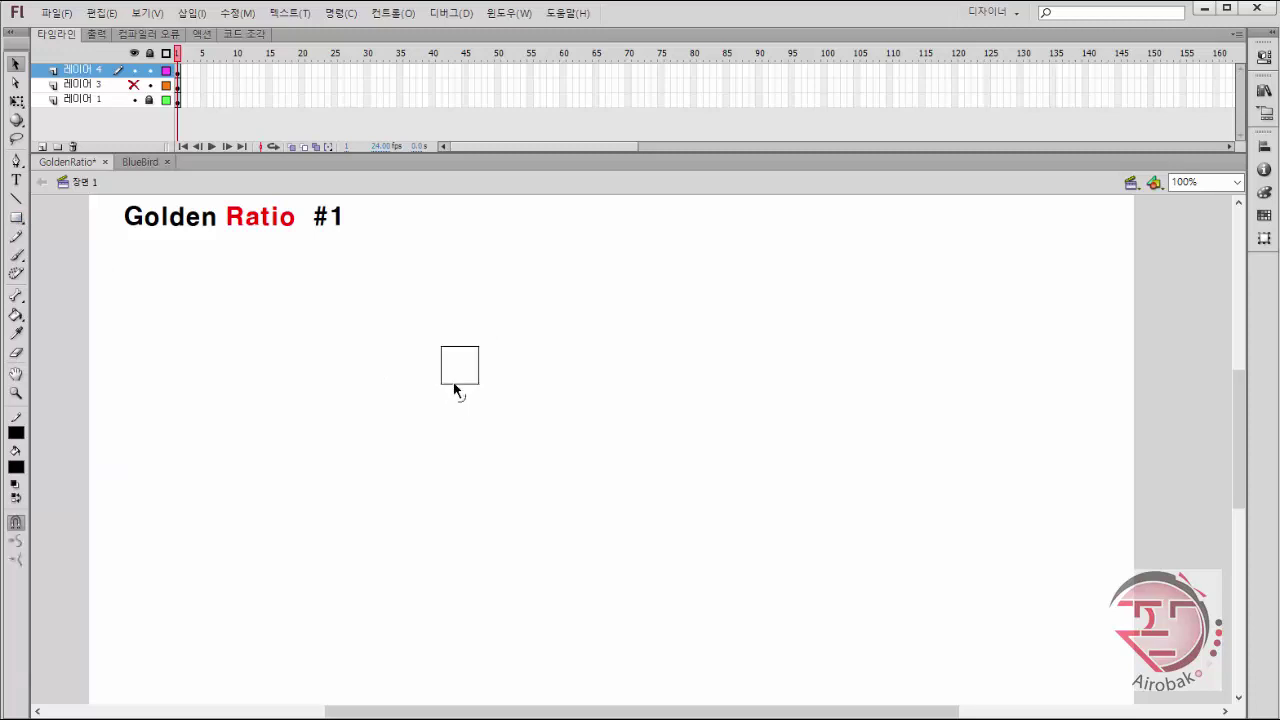
{"action": "left_click_drag", "start_coordinate": [484, 393], "coordinate": [469, 378]}
Draw a small black square below the outlined one in Object Drawing mode and delete it.
{"action": "left_click", "coordinate": [16, 218]}
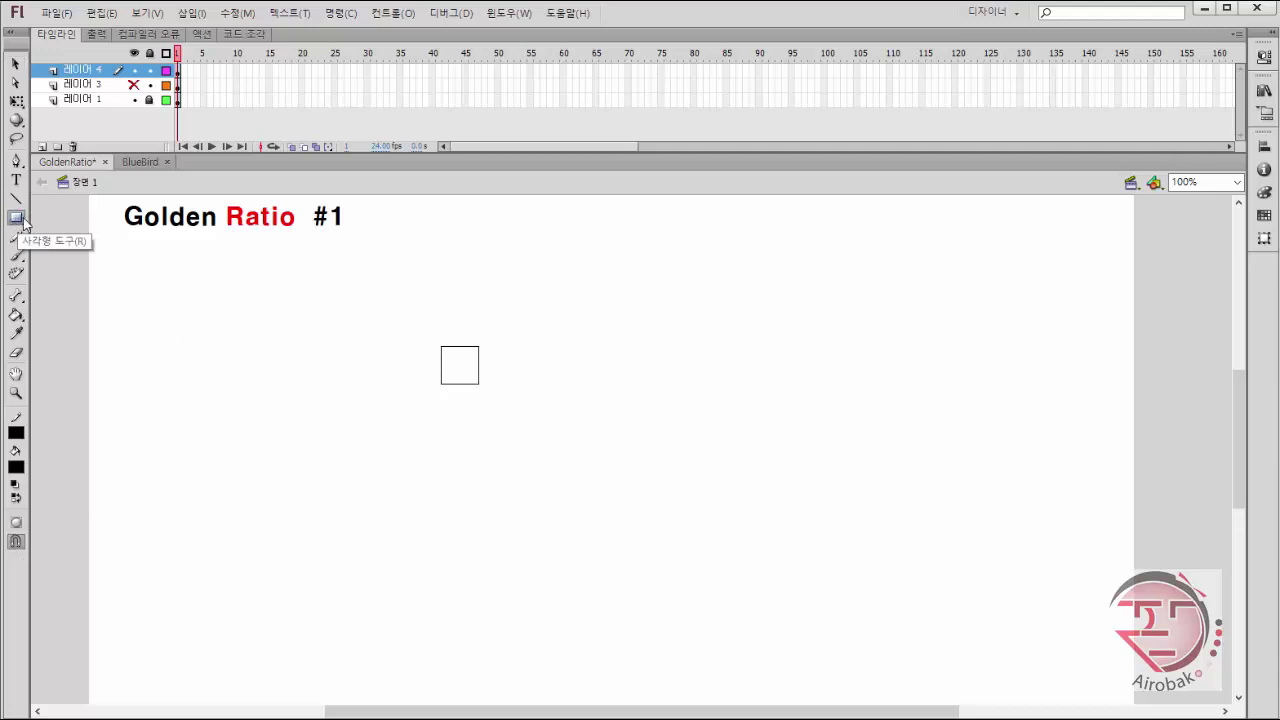
{"action": "left_click", "coordinate": [16, 528]}
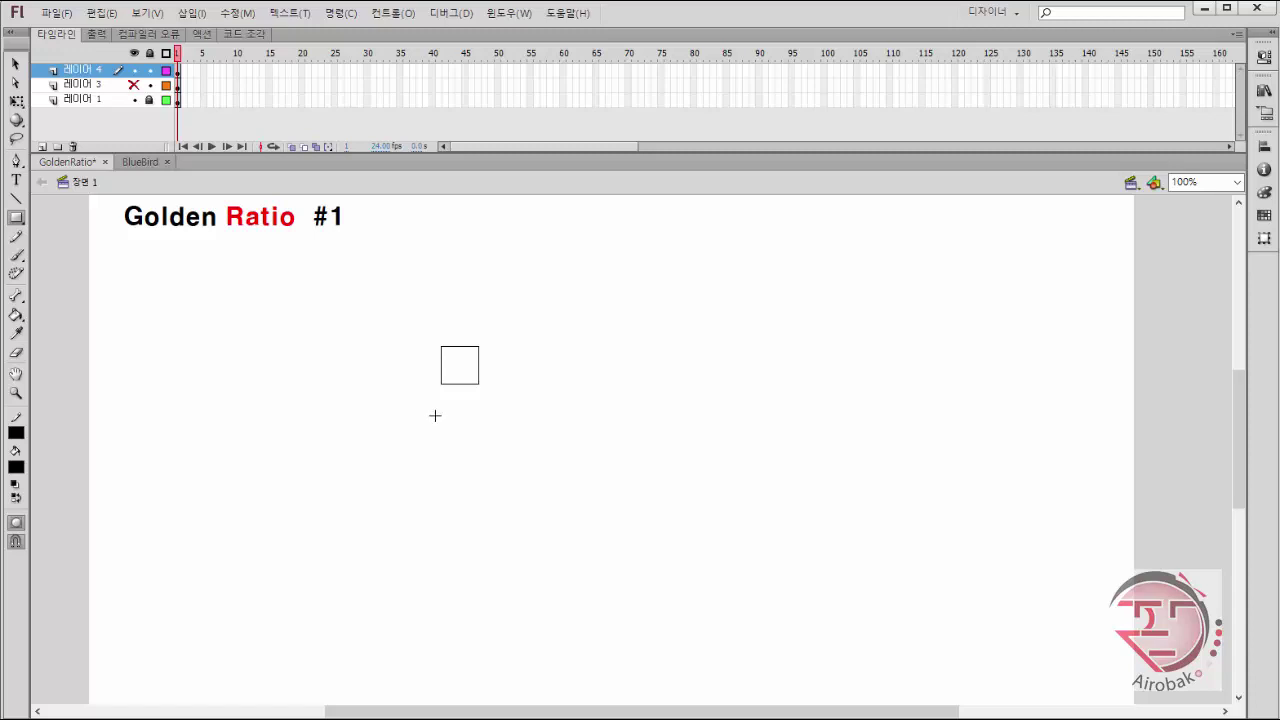
{"action": "left_click_drag", "start_coordinate": [437, 415], "coordinate": [474, 452]}
{"action": "key", "text": "v"}
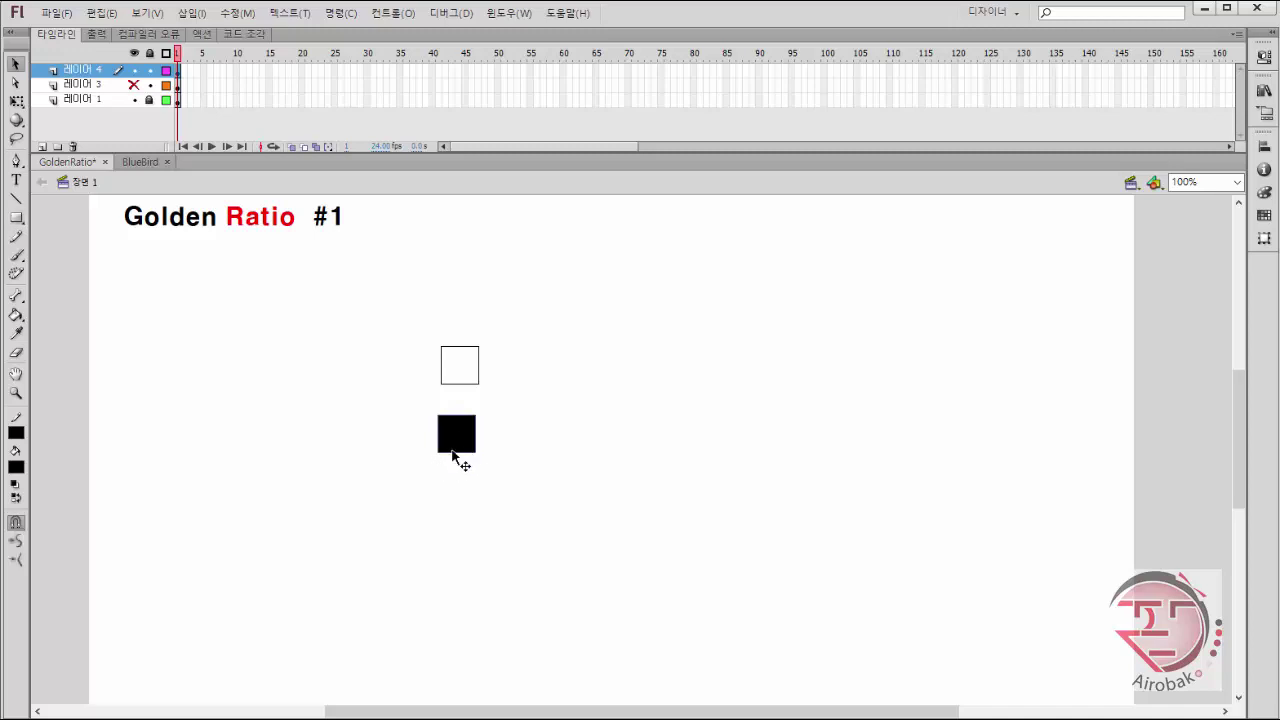
{"action": "key", "text": "Delete"}
Draw two small black circles side by side below the square, the first with Object Drawing on, the second with it off.
{"action": "left_click", "coordinate": [16, 217]}
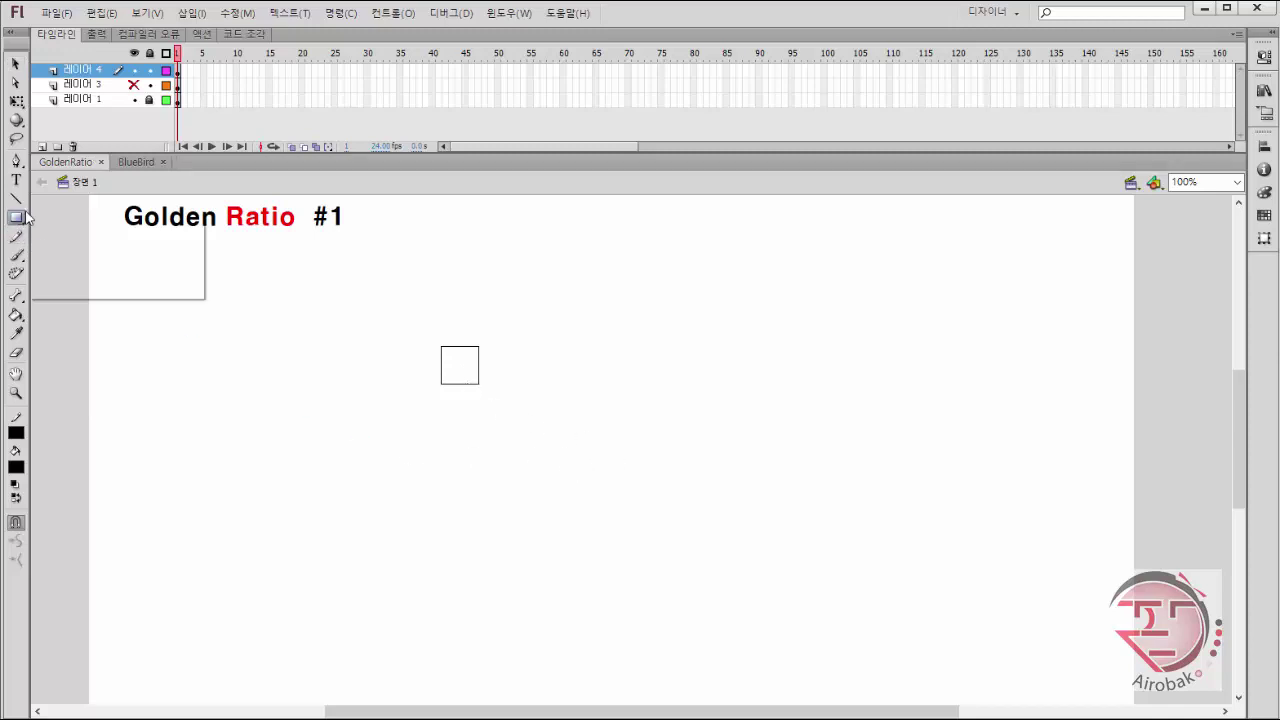
{"action": "left_click", "coordinate": [53, 235]}
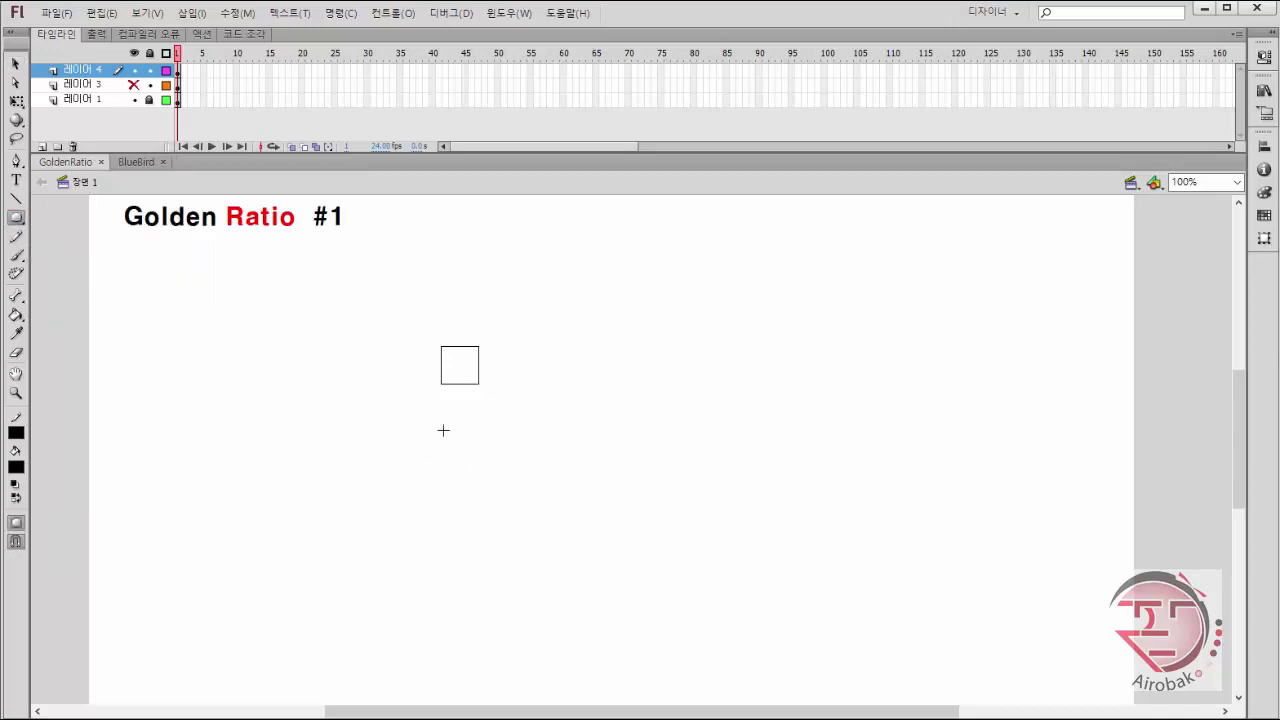
{"action": "left_click_drag", "start_coordinate": [439, 431], "coordinate": [476, 466]}
{"action": "key", "text": "v"}
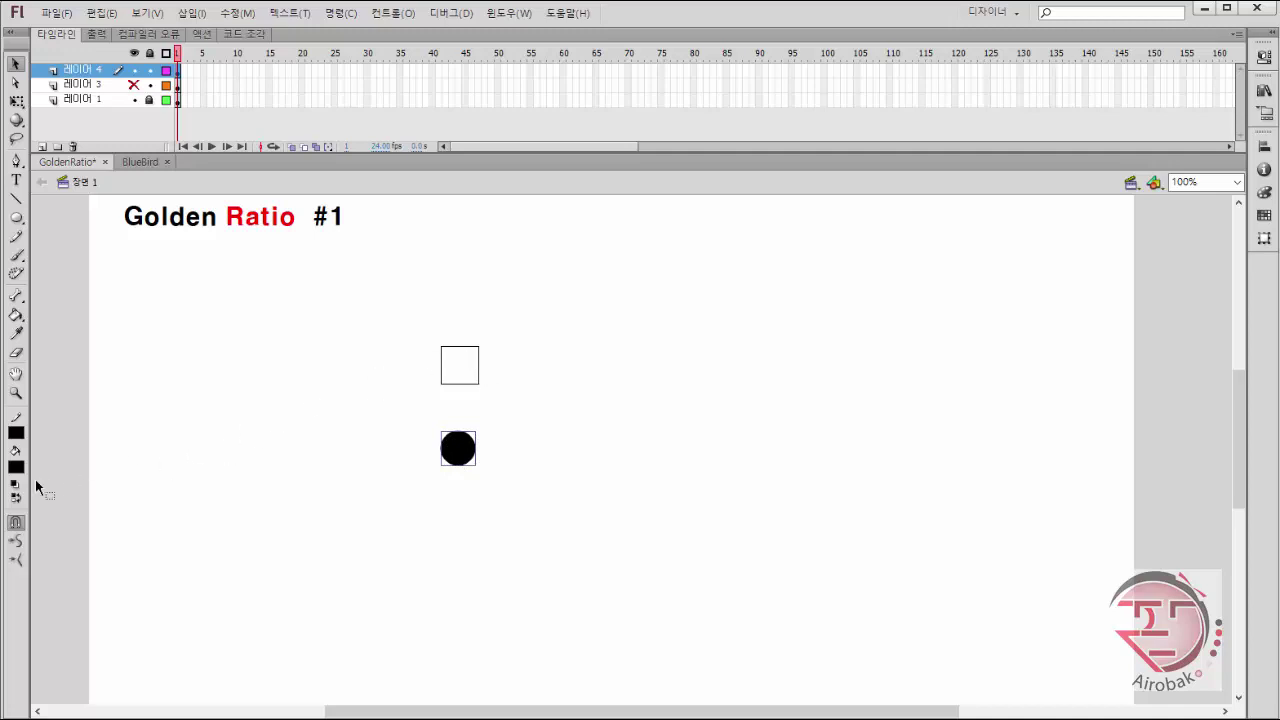
{"action": "left_click", "coordinate": [16, 217]}
{"action": "left_click", "coordinate": [16, 522]}
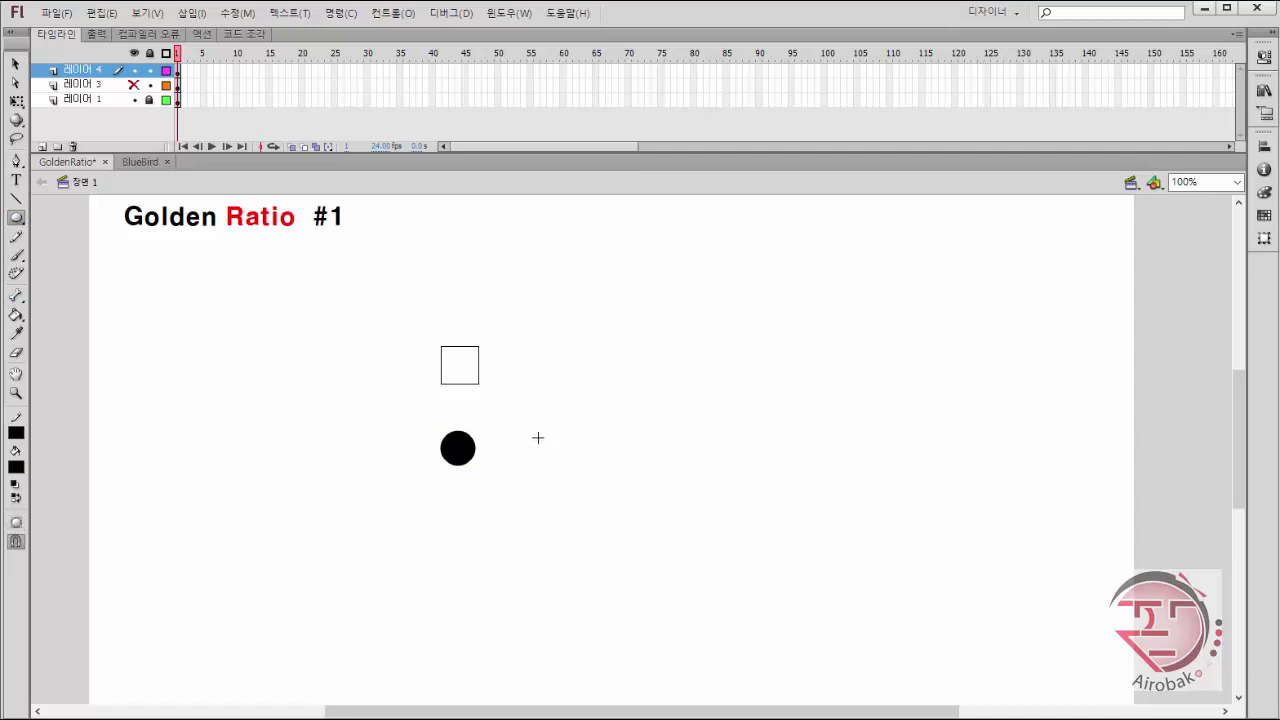
{"action": "left_click_drag", "start_coordinate": [527, 433], "coordinate": [562, 468]}
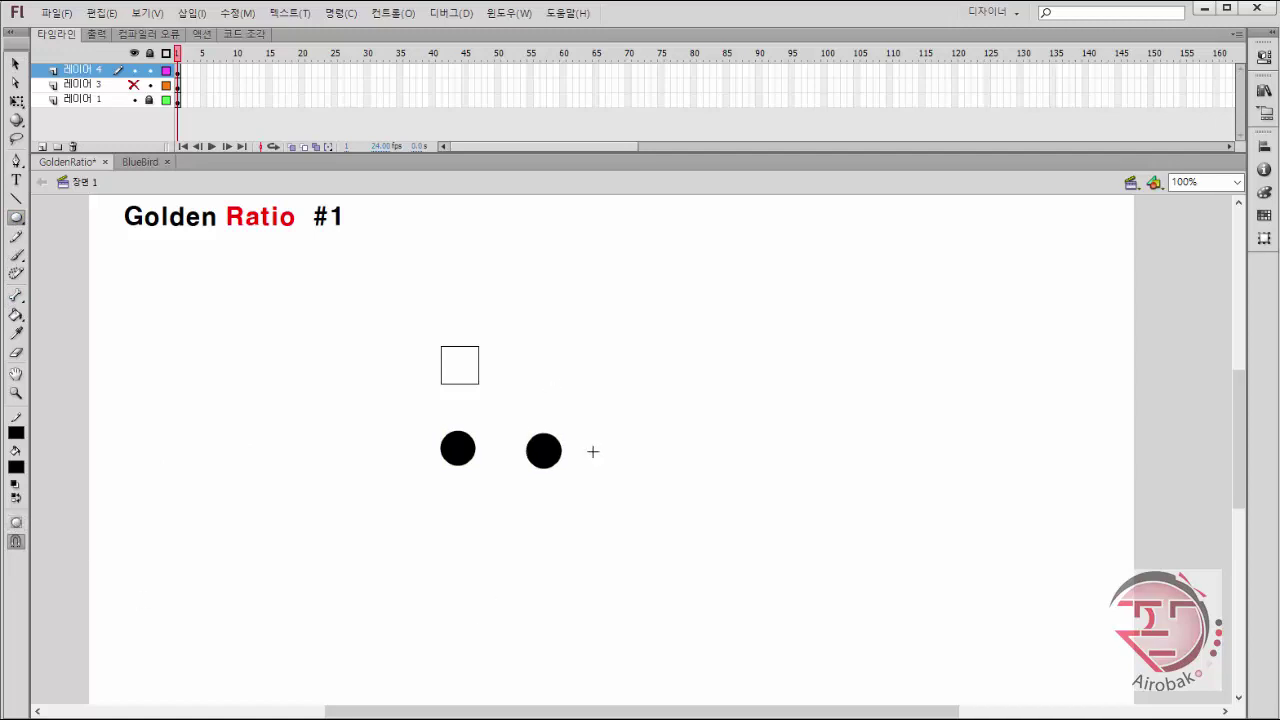
Compare how the plain shape circle and the Object Drawing circle behave when selected singly and by region.
{"action": "key", "text": "v"}
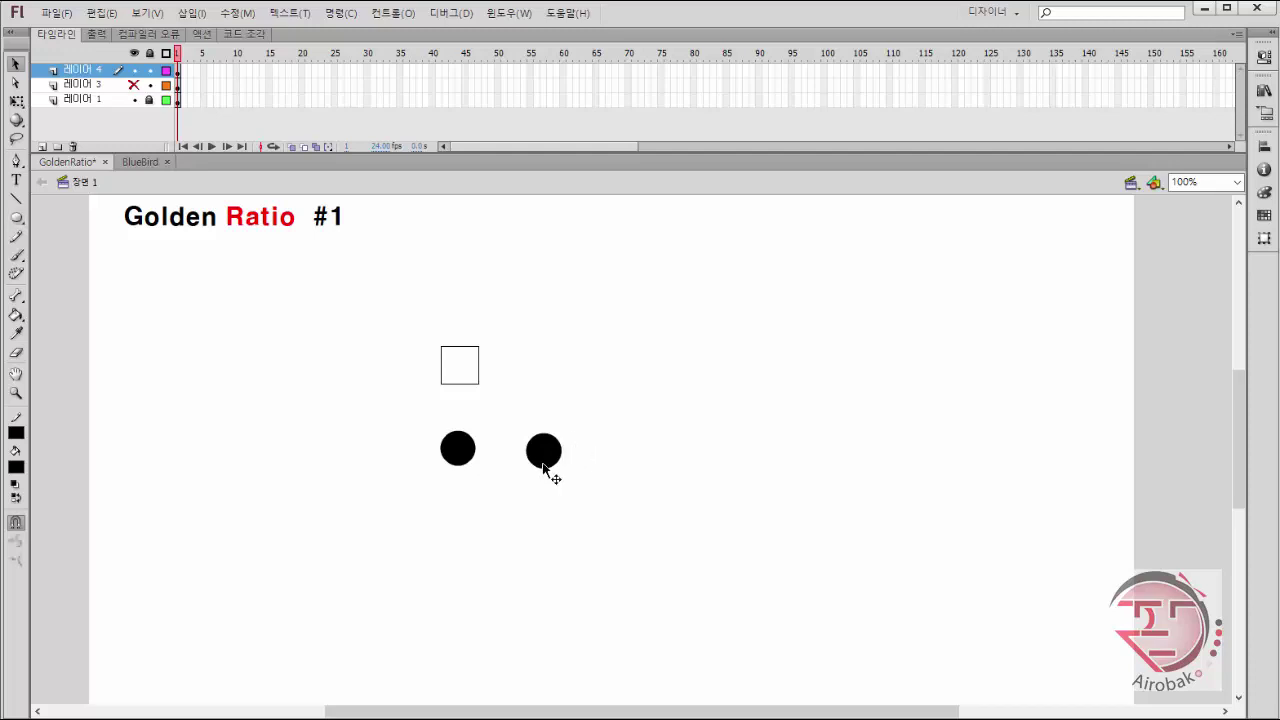
{"action": "left_click", "coordinate": [546, 464]}
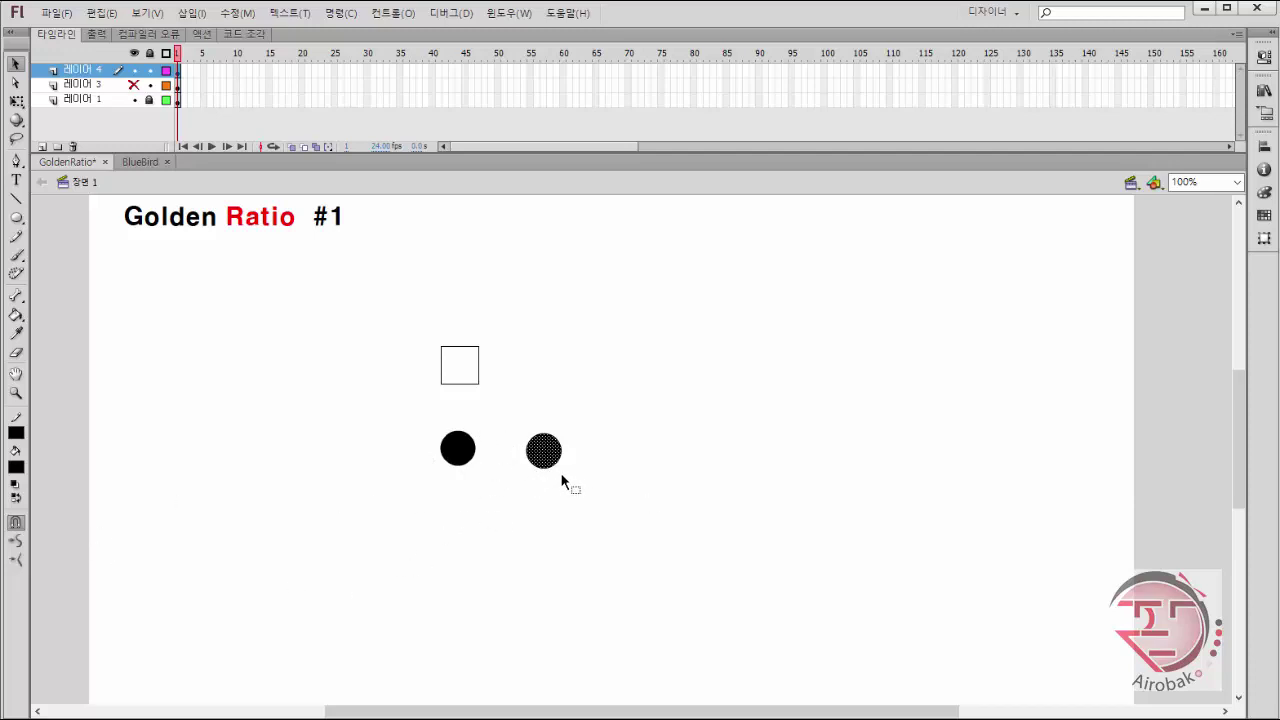
{"action": "left_click", "coordinate": [490, 490]}
{"action": "left_click", "coordinate": [459, 452]}
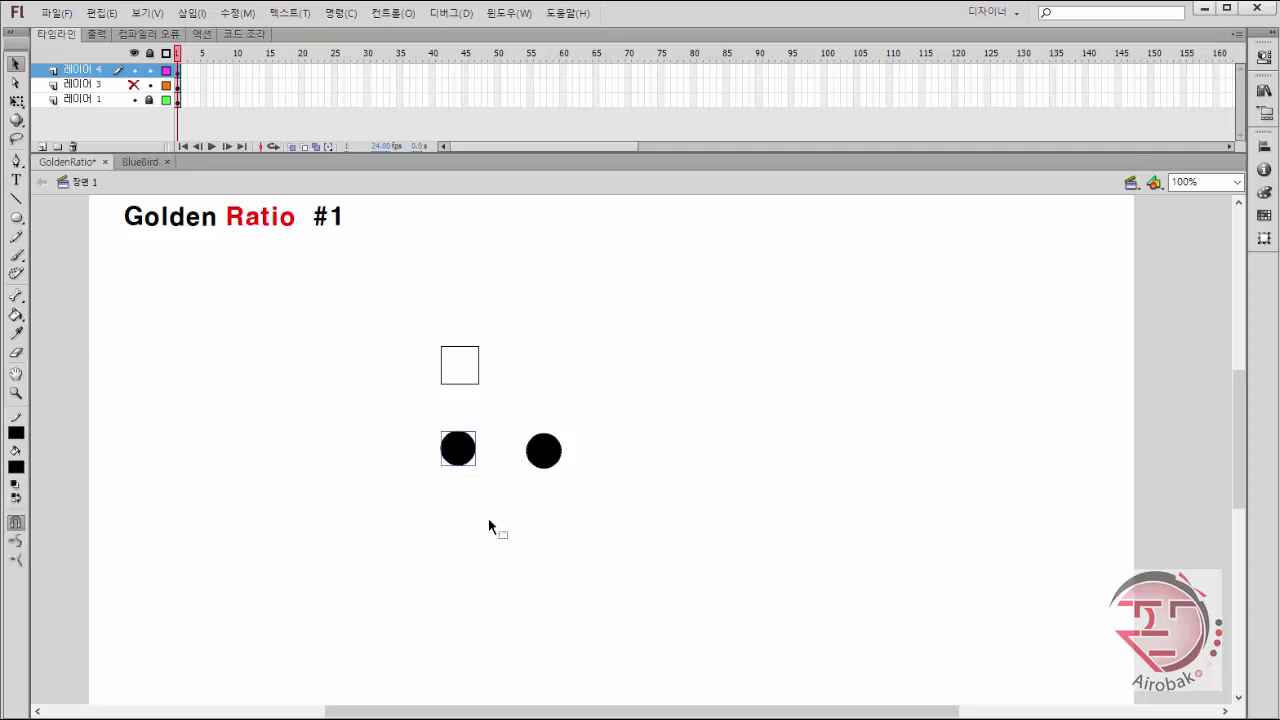
{"action": "left_click_drag", "start_coordinate": [514, 416], "coordinate": [603, 526]}
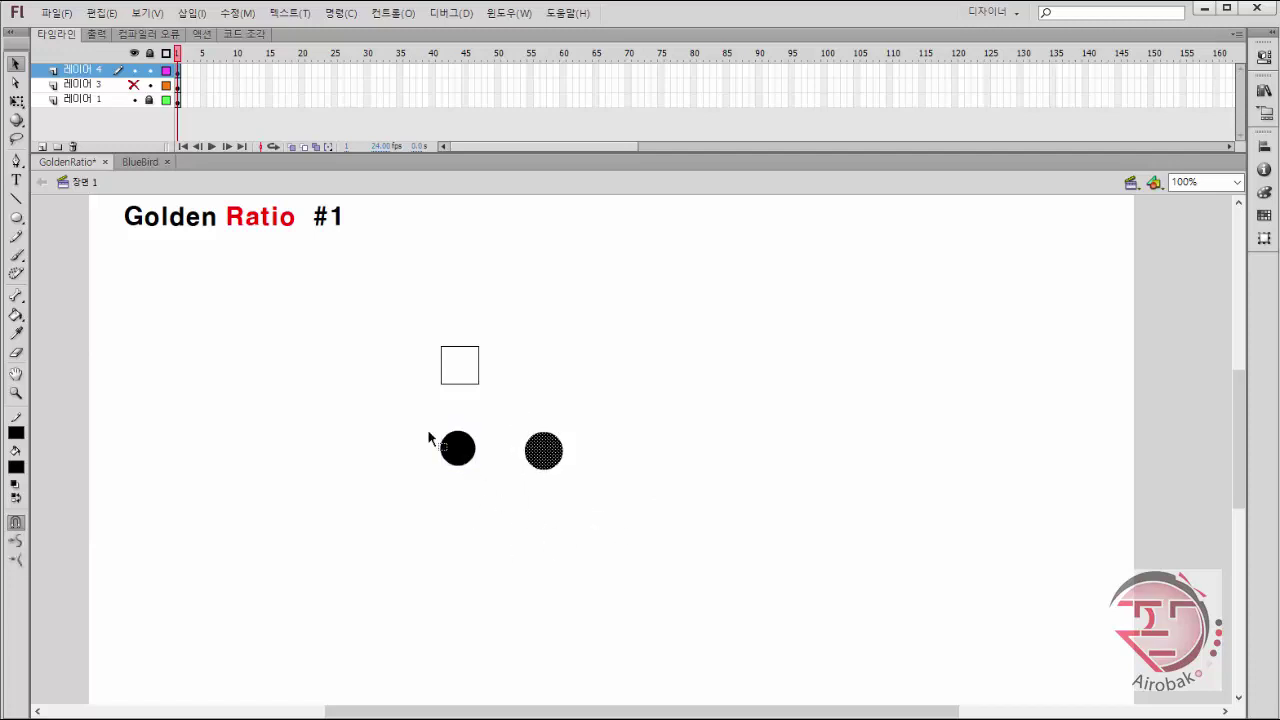
{"action": "left_click_drag", "start_coordinate": [438, 460], "coordinate": [510, 486]}
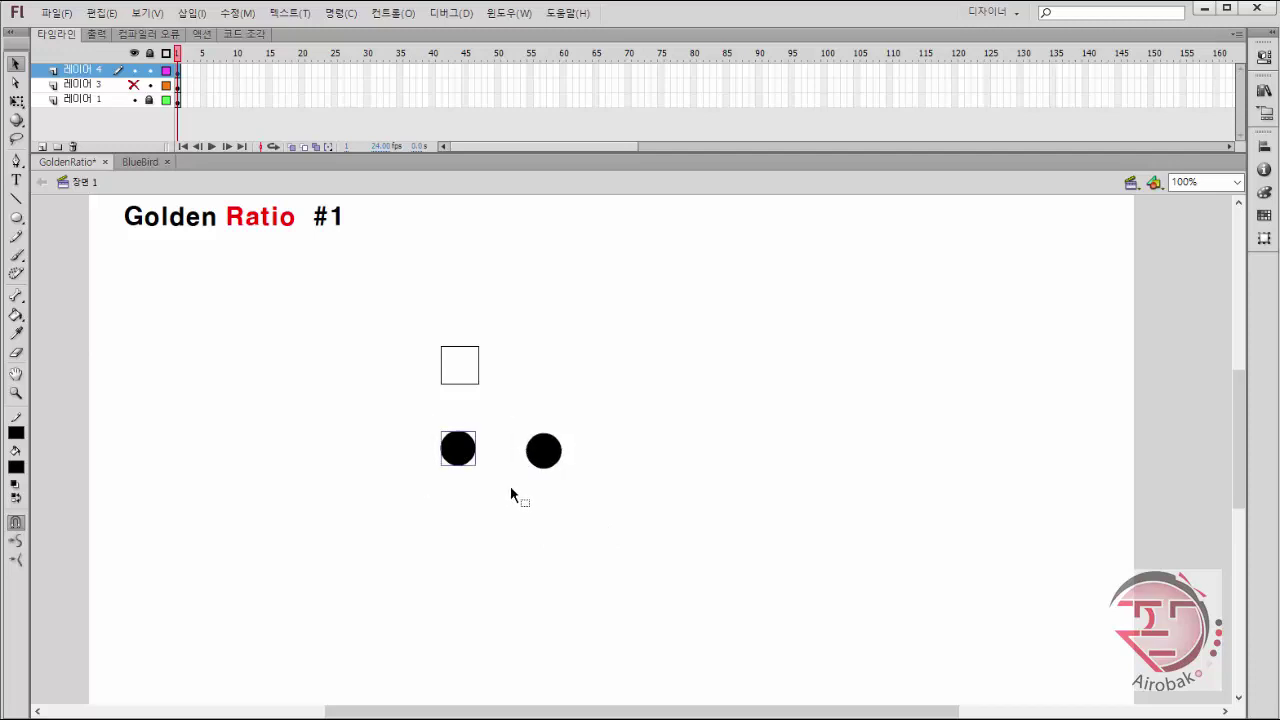
{"action": "left_click_drag", "start_coordinate": [518, 418], "coordinate": [590, 488]}
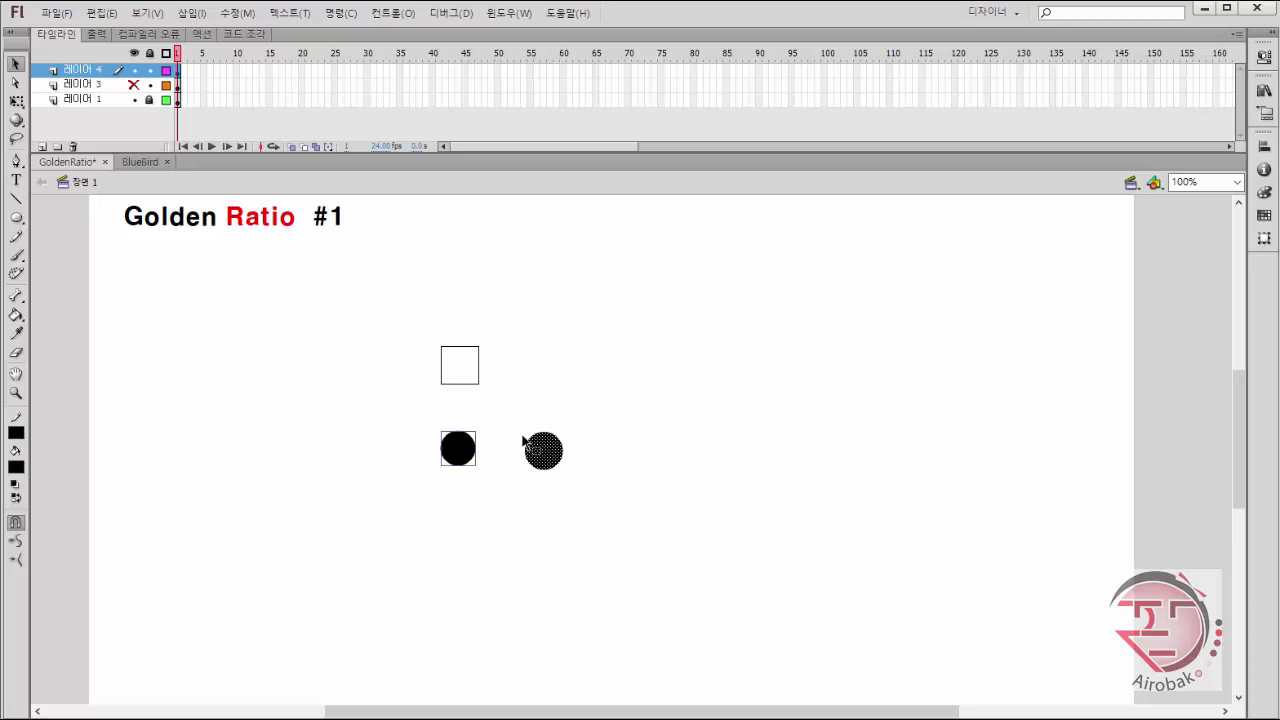
{"action": "left_click", "coordinate": [584, 487]}
Cut the lower-right and upper-left parts off the plain shape circle and move them away from it.
{"action": "mouse_move", "coordinate": [618, 449]}
{"action": "left_mouse_down"}
{"action": "mouse_move", "coordinate": [553, 470]}
{"action": "mouse_move", "coordinate": [629, 461]}
{"action": "left_mouse_up"}
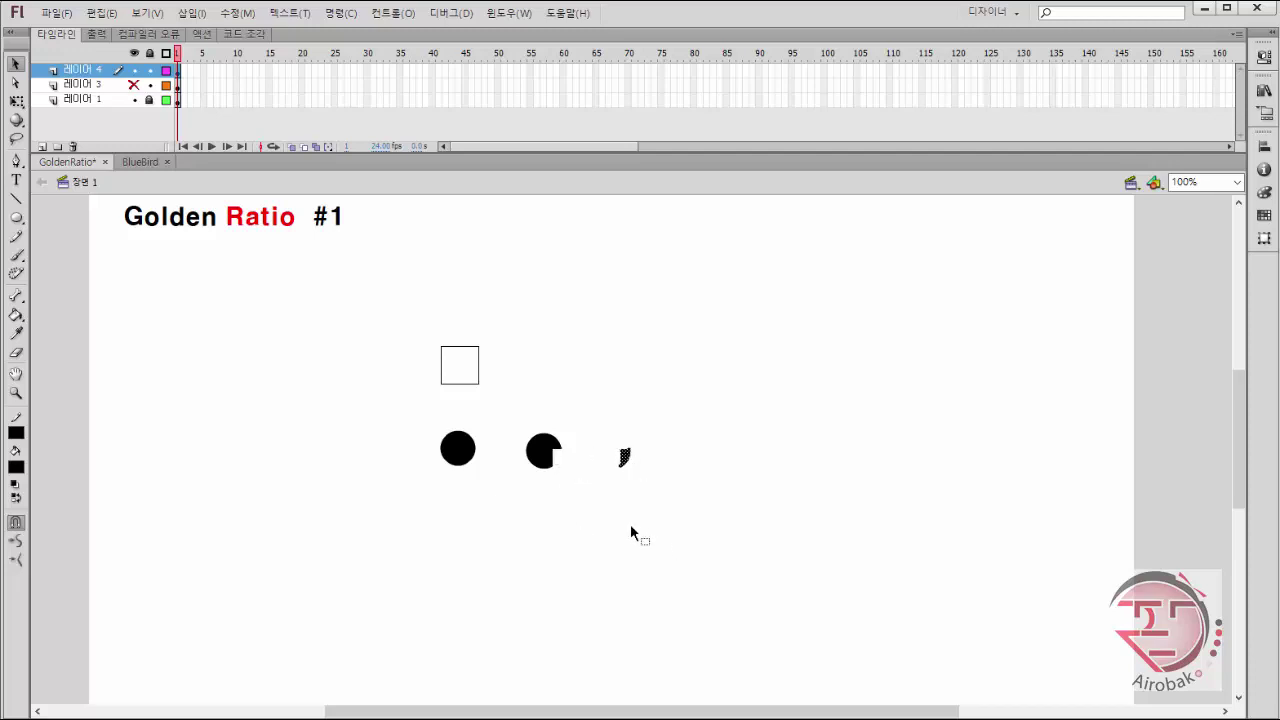
{"action": "left_click", "coordinate": [603, 520]}
{"action": "left_click_drag", "start_coordinate": [523, 408], "coordinate": [515, 455]}
{"action": "left_click", "coordinate": [542, 564]}
Bend the lower edge of the Object Drawing circle inward and try selecting only part of it by region.
{"action": "left_click_drag", "start_coordinate": [394, 408], "coordinate": [470, 468]}
{"action": "left_click", "coordinate": [564, 372]}
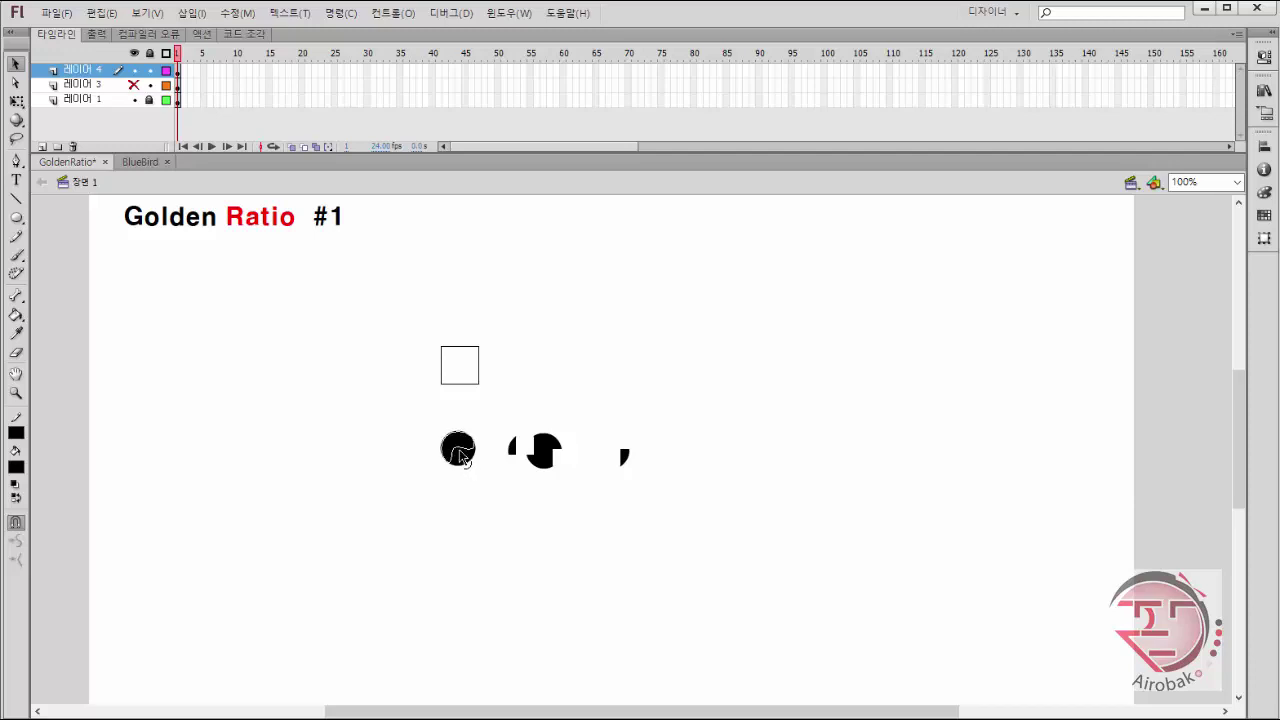
{"action": "left_click_drag", "start_coordinate": [460, 455], "coordinate": [464, 503]}
{"action": "left_click_drag", "start_coordinate": [421, 409], "coordinate": [465, 465]}
Delete the circle pieces, the bent circle and the outlined square from the new layer.
{"action": "left_click_drag", "start_coordinate": [372, 394], "coordinate": [750, 500]}
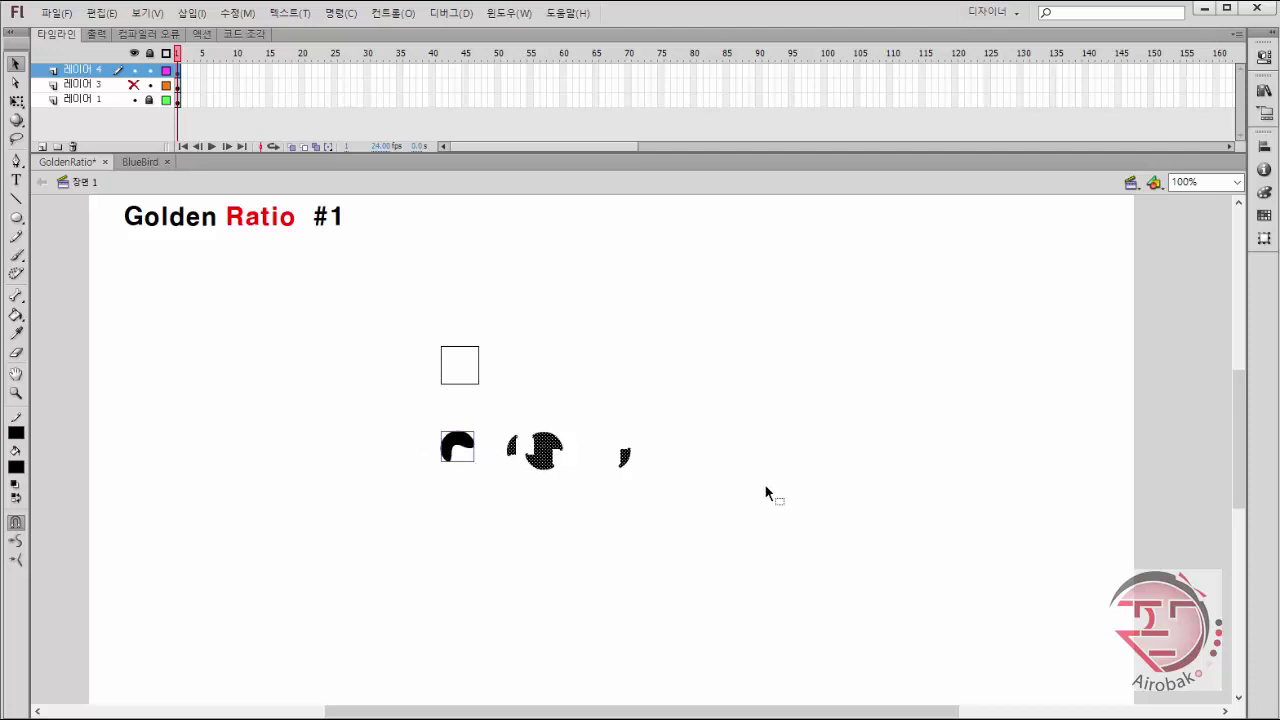
{"action": "key", "text": "Delete"}
{"action": "left_click_drag", "start_coordinate": [386, 303], "coordinate": [574, 474]}
{"action": "key", "text": "Delete"}
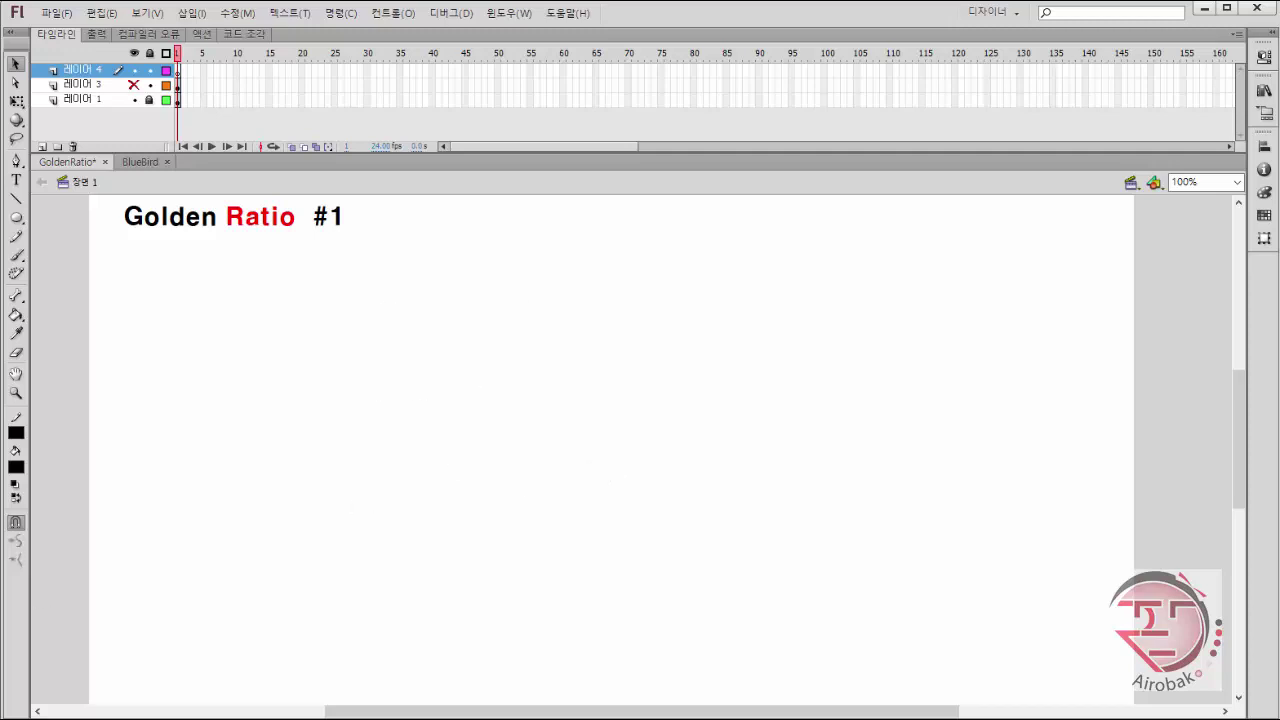
Activate the Rectangle tool with Object Drawing mode turned on for the new layer.
{"action": "left_click", "coordinate": [14, 225]}
{"action": "left_click", "coordinate": [62, 213]}
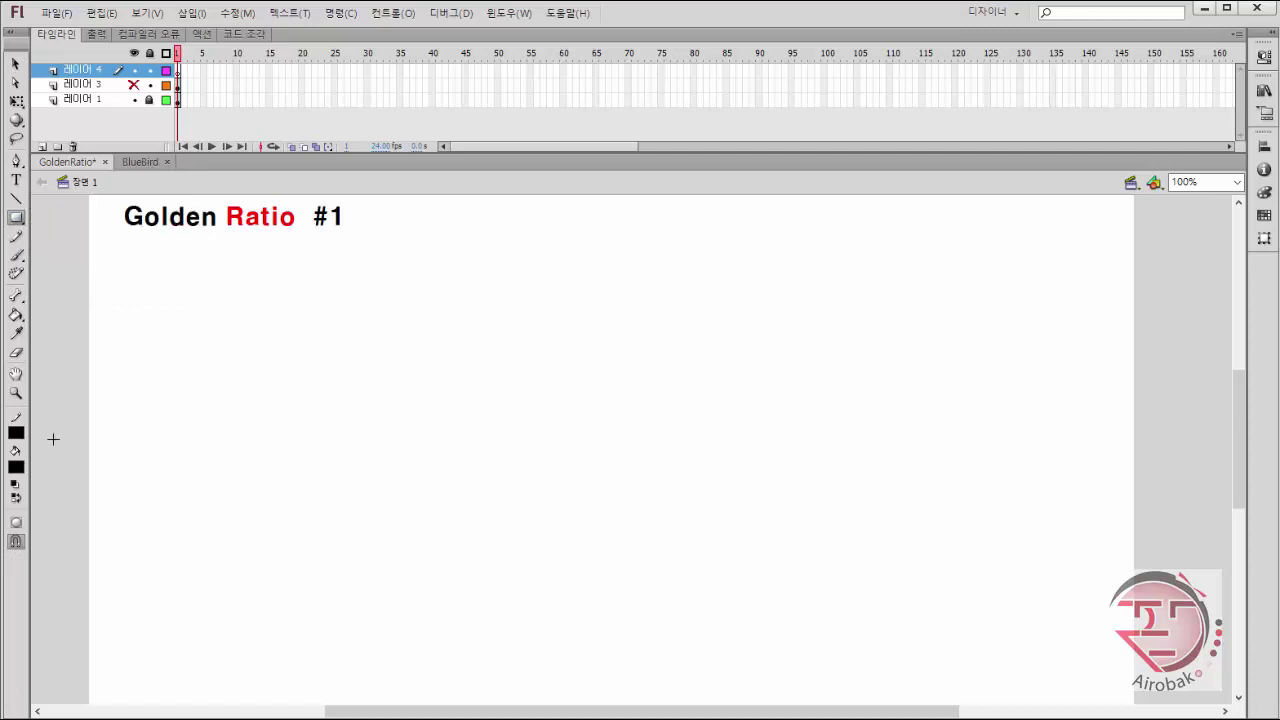
{"action": "left_click", "coordinate": [16, 522]}
{"action": "key", "text": "m"}
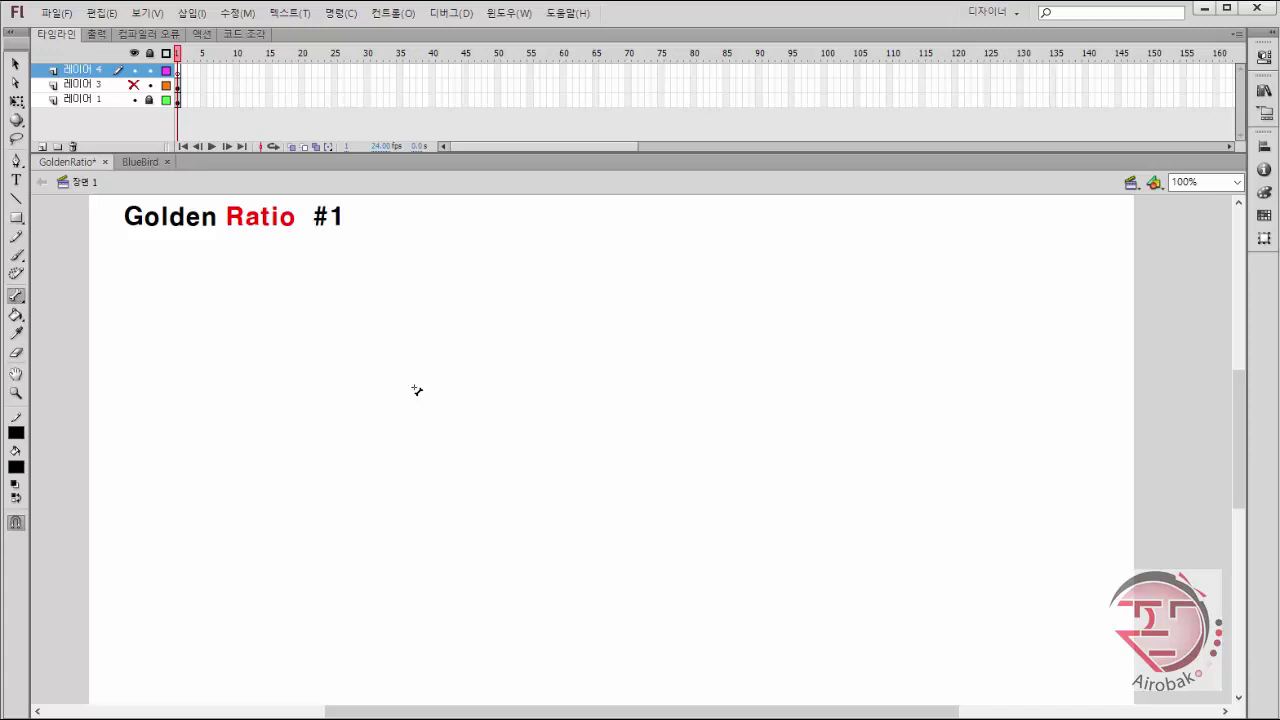
{"action": "key", "text": "r"}
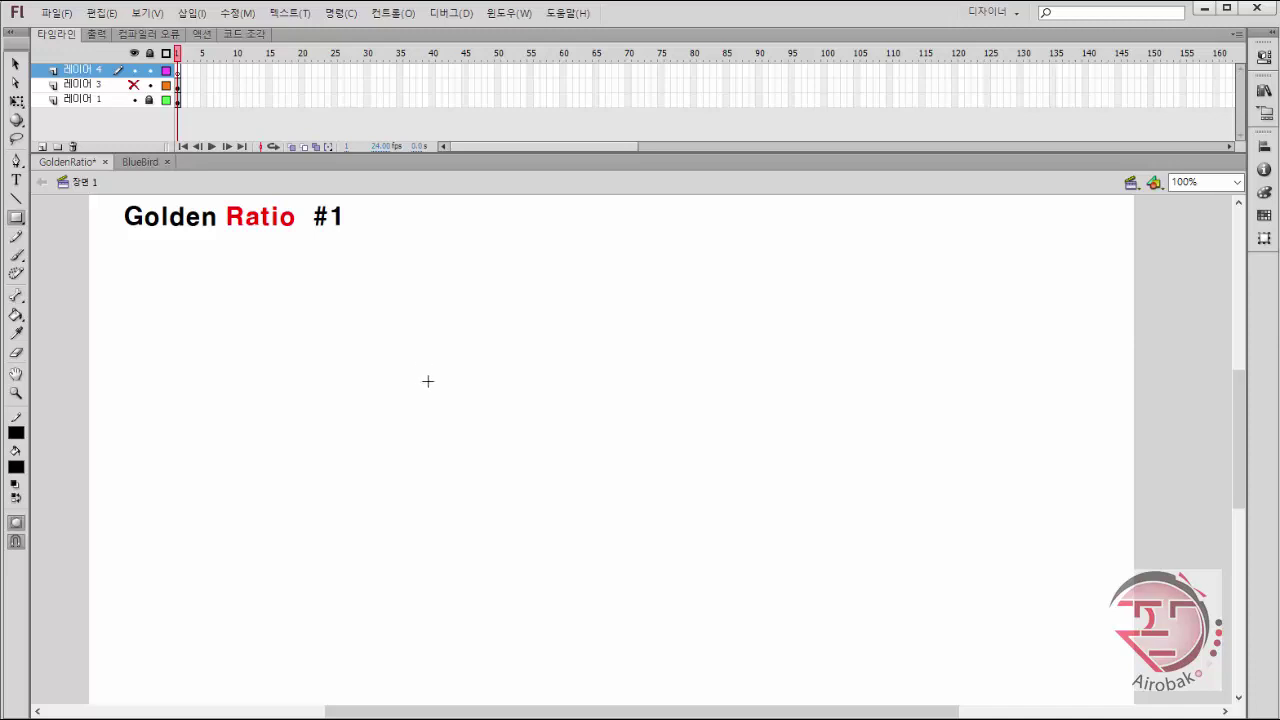
{"action": "mouse_move", "coordinate": [420, 413]}
{"action": "left_mouse_down"}
{"action": "mouse_move", "coordinate": [452, 446]}
{"action": "mouse_move", "coordinate": [446, 479]}
{"action": "left_mouse_up"}
{"action": "key", "text": "v"}
{"action": "key", "text": "ctrl+z"}
Set the fill to none and draw a small black-outlined square near the middle of the stage.
{"action": "left_click", "coordinate": [16, 467]}
{"action": "left_click", "coordinate": [200, 486]}
{"action": "key", "text": "r"}
{"action": "key", "text": "v"}
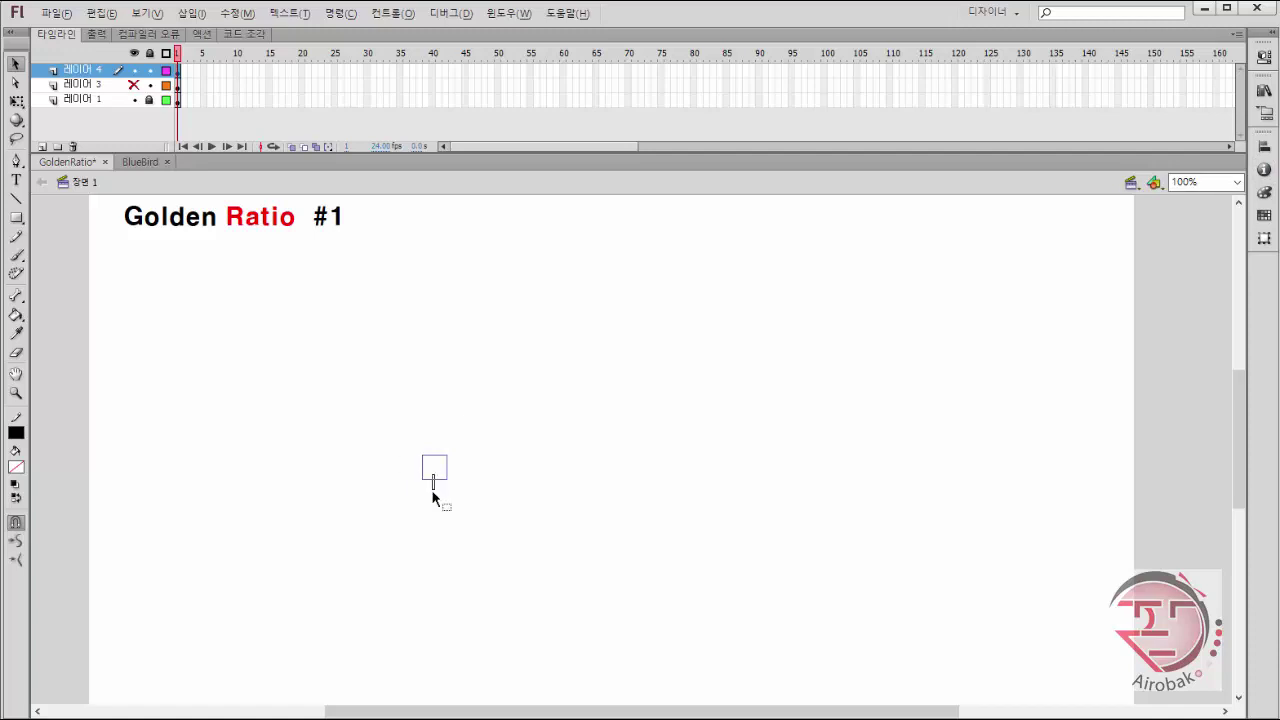
Duplicate the small square directly below the original and bring the two squares' shared edges together.
{"action": "left_click_drag", "start_coordinate": [433, 480], "coordinate": [434, 505]}
{"action": "key", "text": "z"}
{"action": "left_click", "coordinate": [435, 489]}
{"action": "left_click", "coordinate": [632, 439]}
{"action": "left_click", "coordinate": [636, 442]}
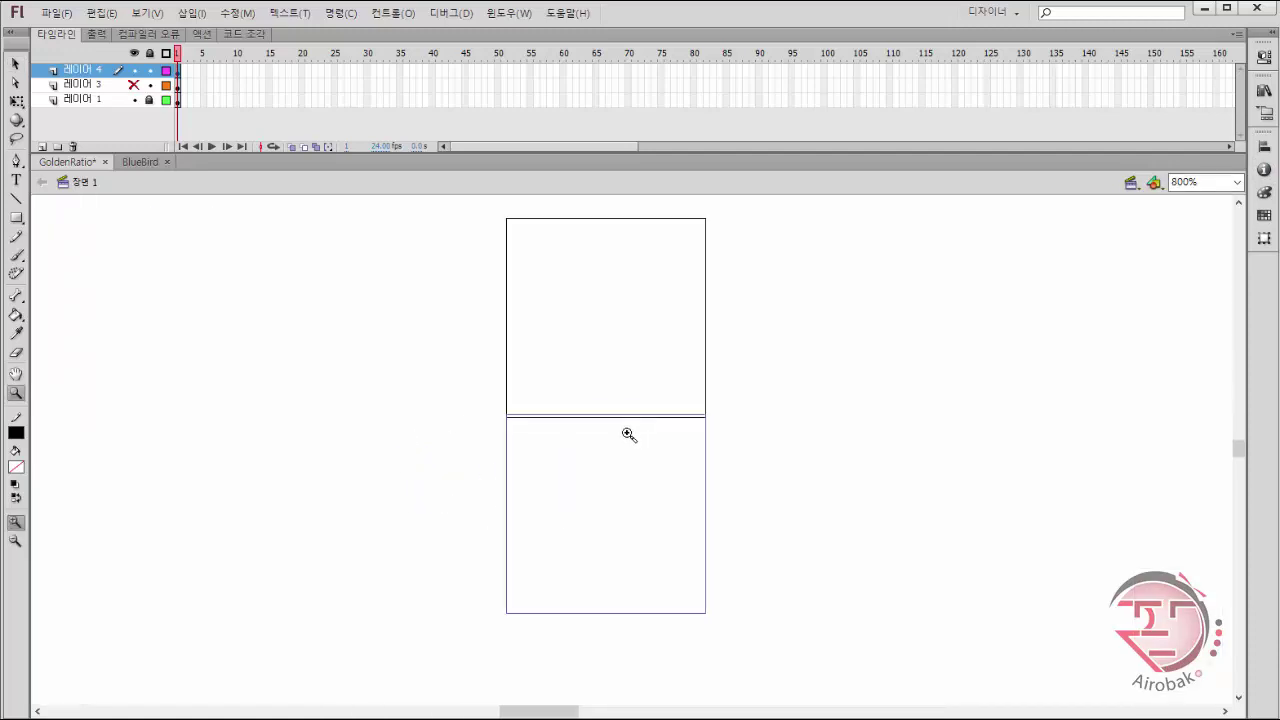
{"action": "left_click", "coordinate": [628, 434]}
{"action": "left_click", "coordinate": [657, 487], "text": "alt"}
{"action": "key", "text": "v"}
{"action": "left_click_drag", "start_coordinate": [629, 614], "coordinate": [654, 612]}
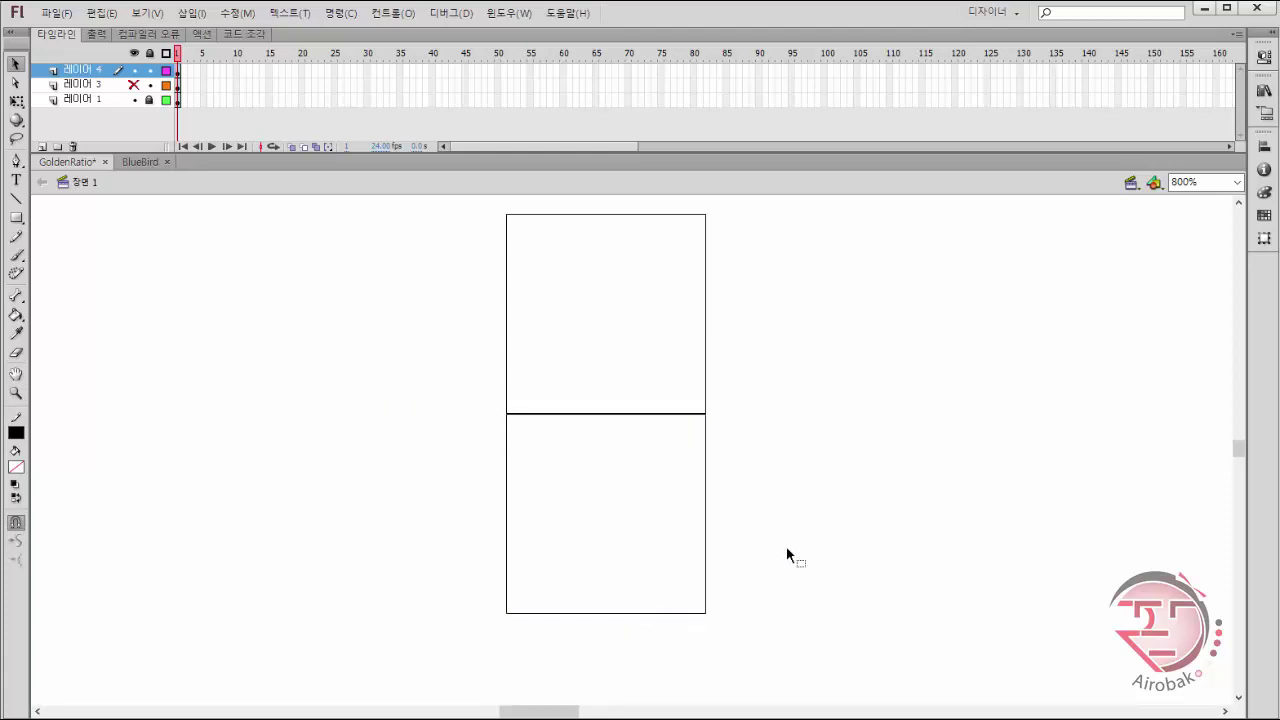
Nudge the lower square up so its upper edge coincides with the bottom edge of the square above.
{"action": "key", "text": "z"}
{"action": "left_click", "coordinate": [694, 422]}
{"action": "left_click", "coordinate": [618, 452]}
{"action": "key", "text": "v"}
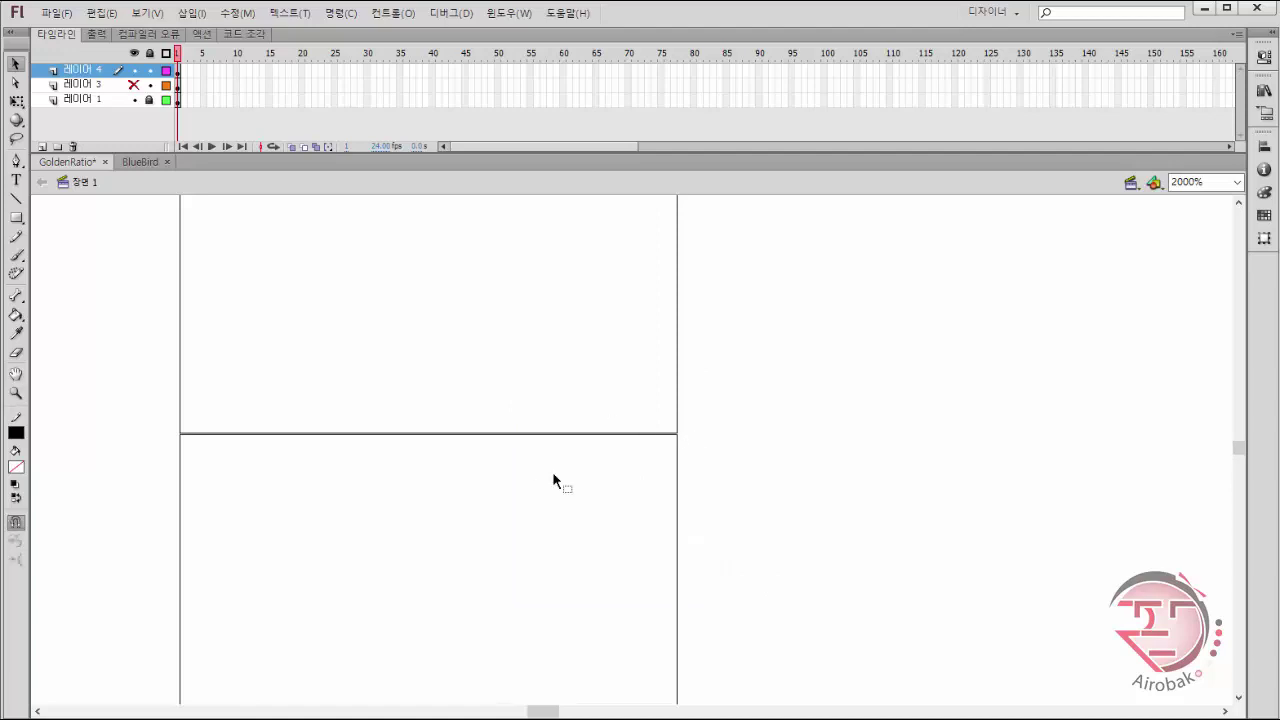
{"action": "key", "text": "Up"}
{"action": "key", "text": "z"}
{"action": "left_click", "coordinate": [686, 476], "text": "alt"}
{"action": "left_click", "coordinate": [649, 399], "text": "alt"}
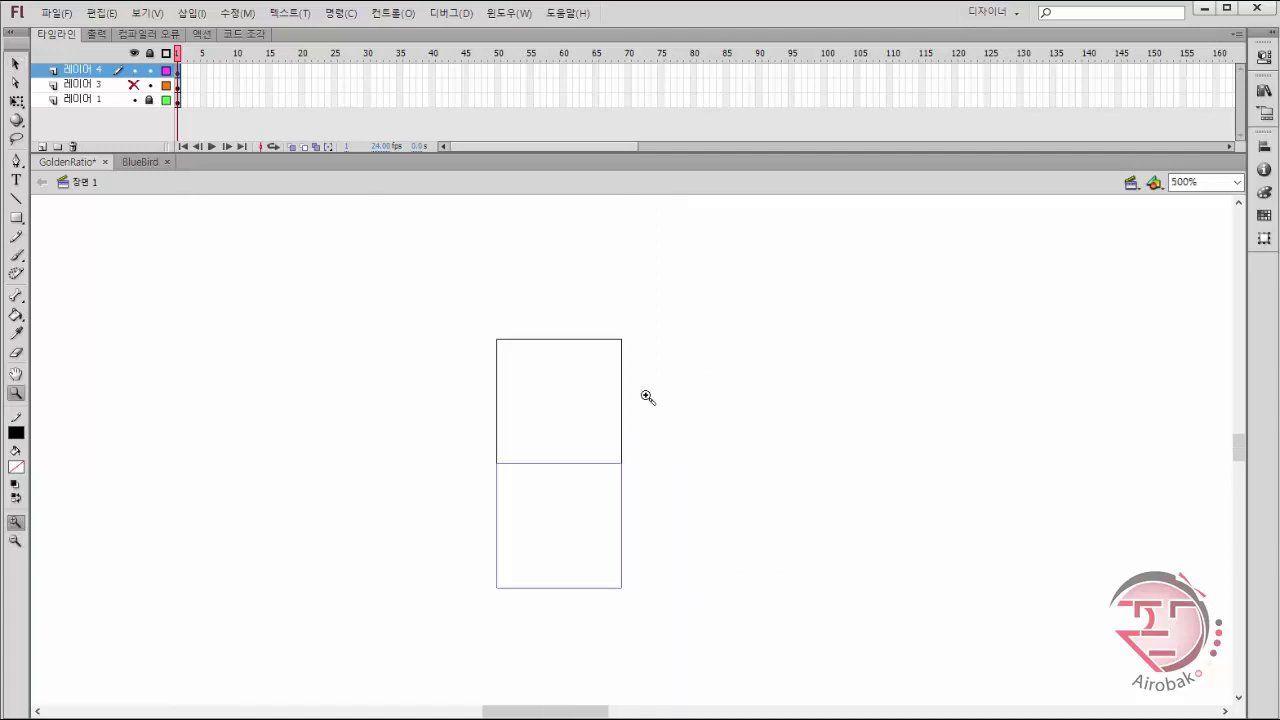
Draw a square to the right of the pair at their combined height and fit its lower-right corner to their bottom edge.
{"action": "key", "text": "r"}
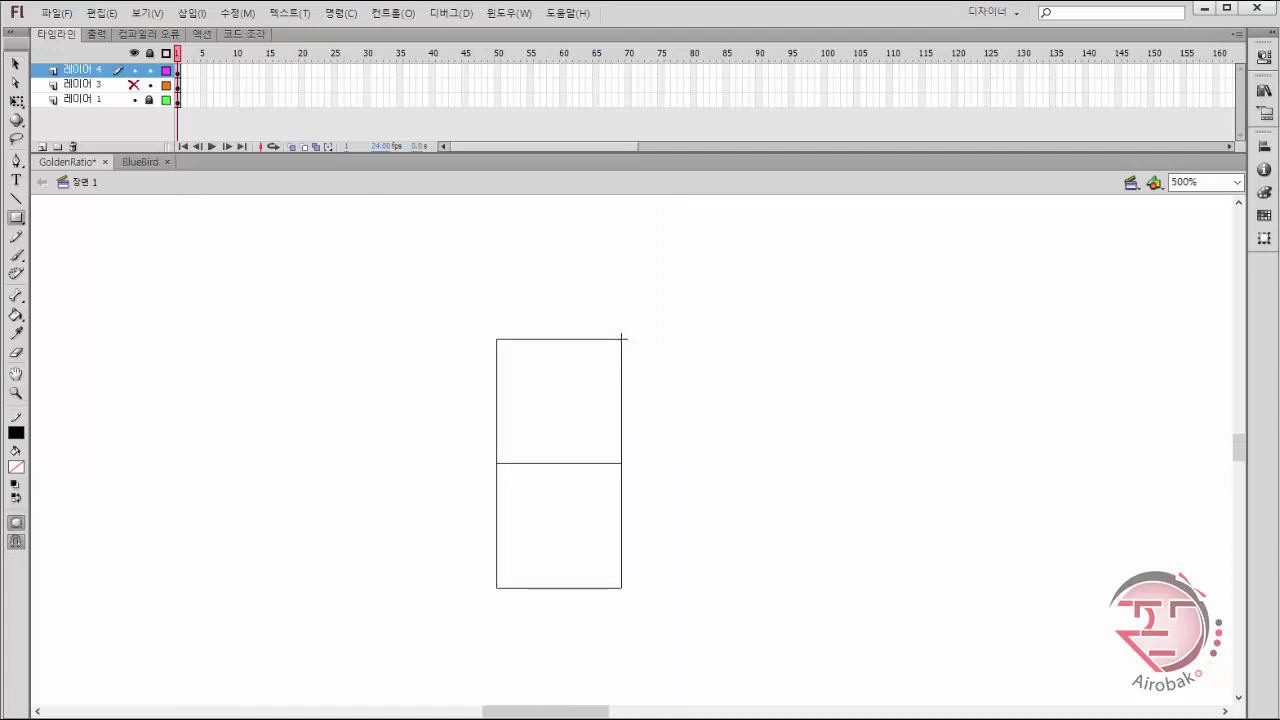
{"action": "left_click_drag", "start_coordinate": [621, 337], "coordinate": [885, 514]}
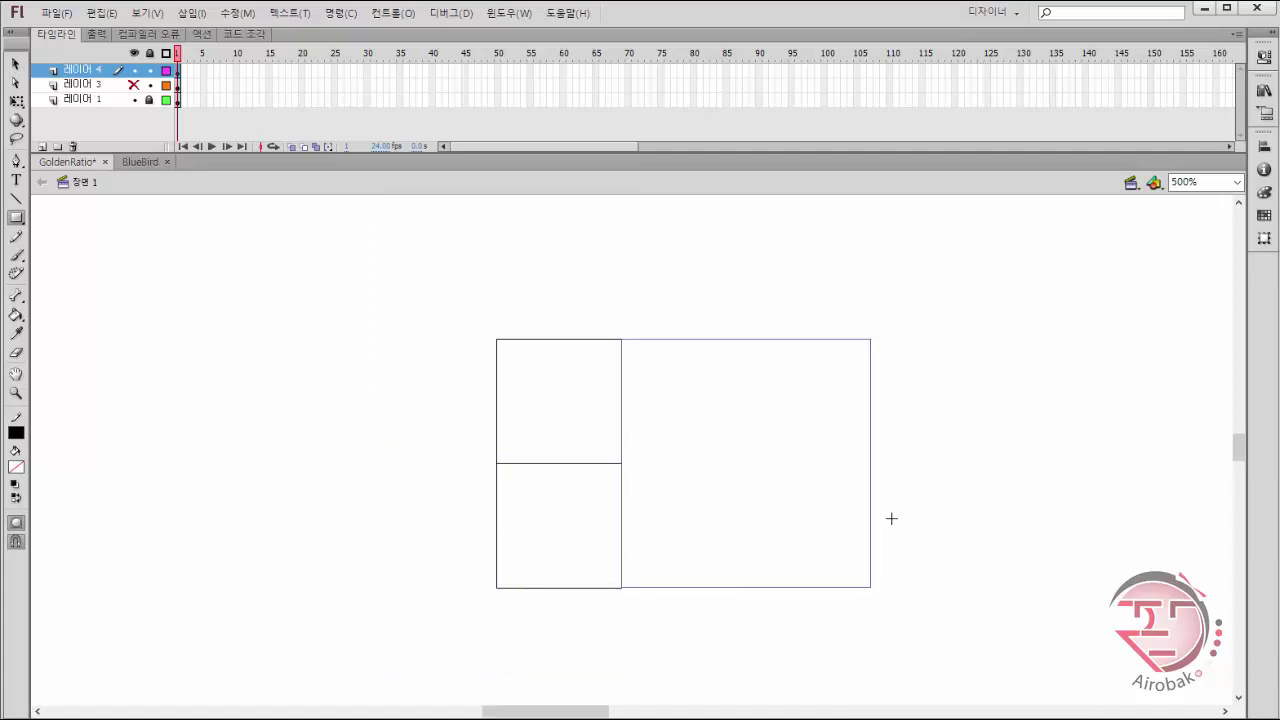
{"action": "key", "text": "z"}
{"action": "left_click", "coordinate": [641, 591]}
{"action": "left_click", "coordinate": [622, 447]}
{"action": "left_click_drag", "start_coordinate": [545, 711], "coordinate": [558, 711]}
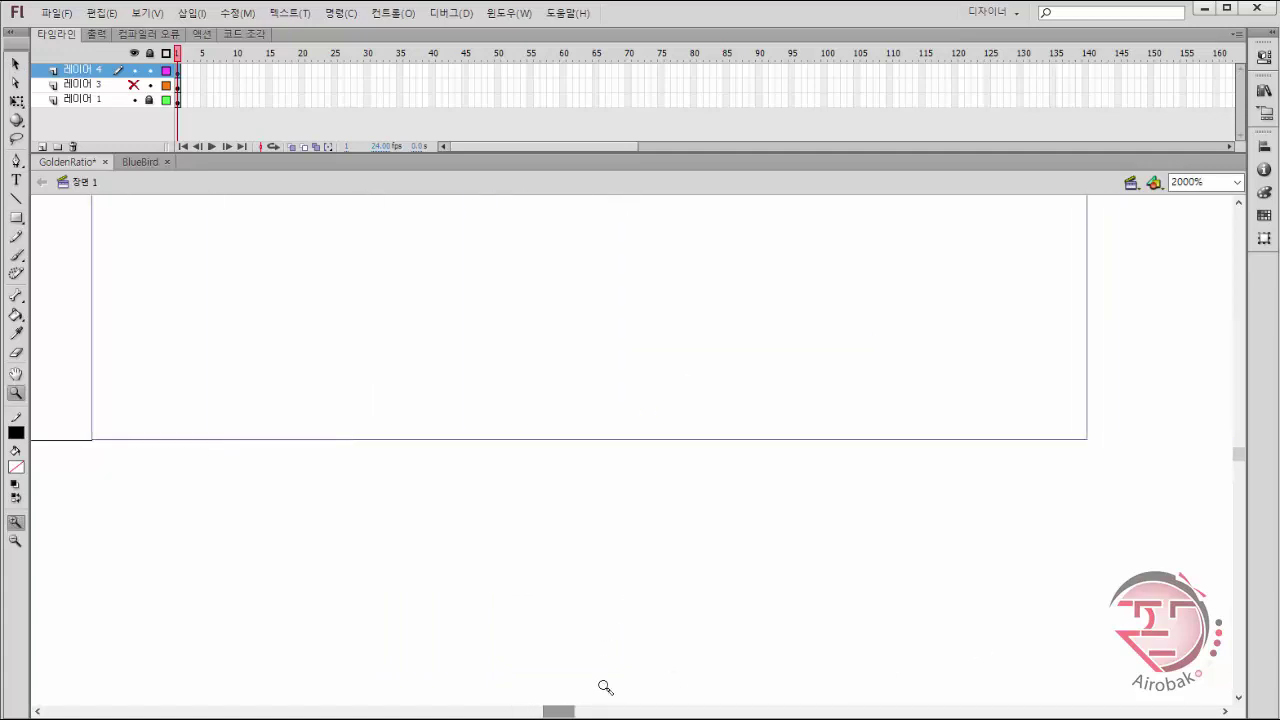
{"action": "key", "text": "q"}
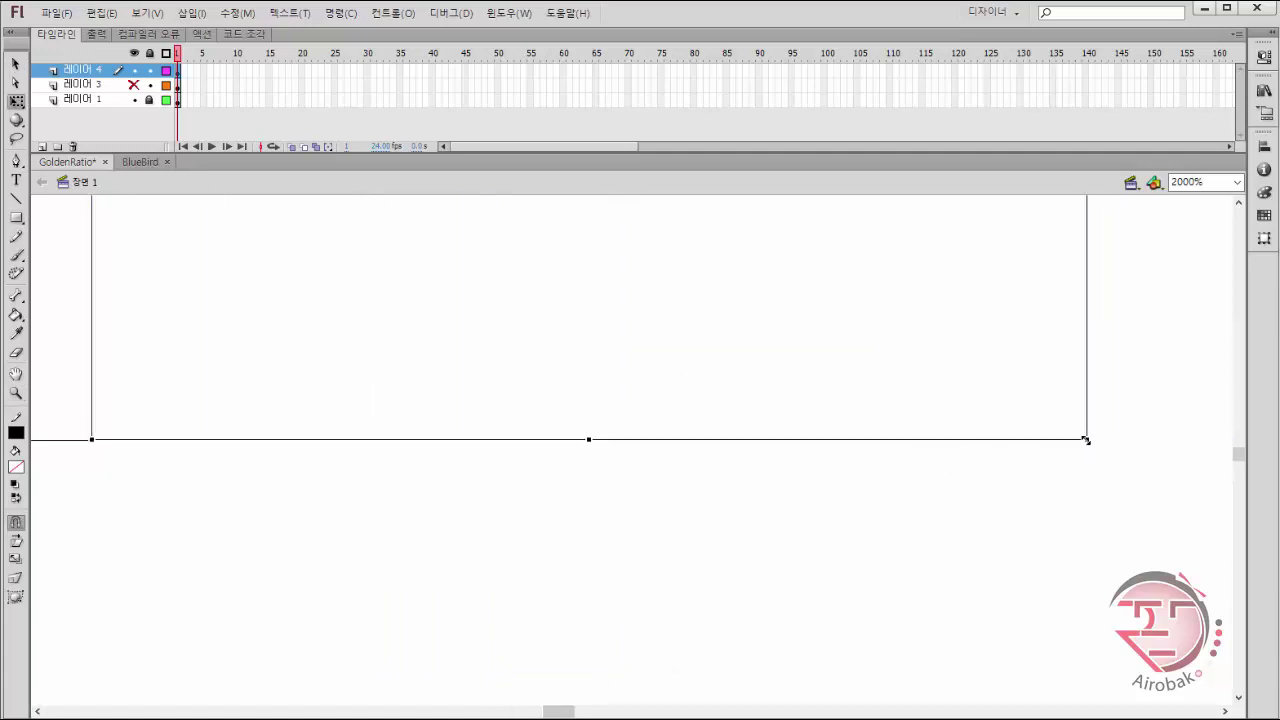
{"action": "mouse_move", "coordinate": [1086, 440]}
{"action": "left_mouse_down"}
{"action": "mouse_move", "coordinate": [1097, 449]}
{"action": "mouse_move", "coordinate": [1071, 423]}
{"action": "mouse_move", "coordinate": [1085, 441]}
{"action": "left_mouse_up"}
{"action": "key", "text": "z"}
{"action": "left_click", "coordinate": [1043, 346], "text": "alt"}
{"action": "left_click", "coordinate": [444, 339], "text": "alt"}
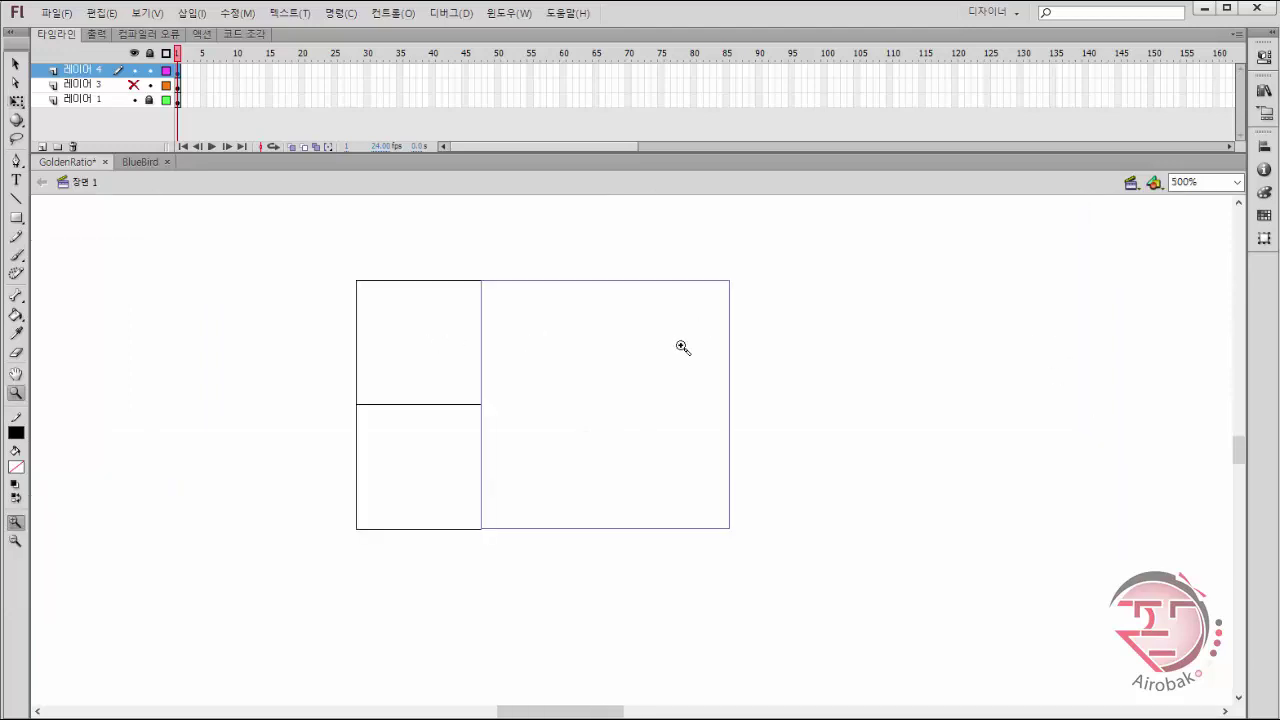
Rotate all three squares 90° clockwise and draw a full-height square against the figure's right side.
{"action": "left_click", "coordinate": [614, 416], "text": "alt"}
{"action": "key", "text": "v"}
{"action": "key", "text": "ctrl+a"}
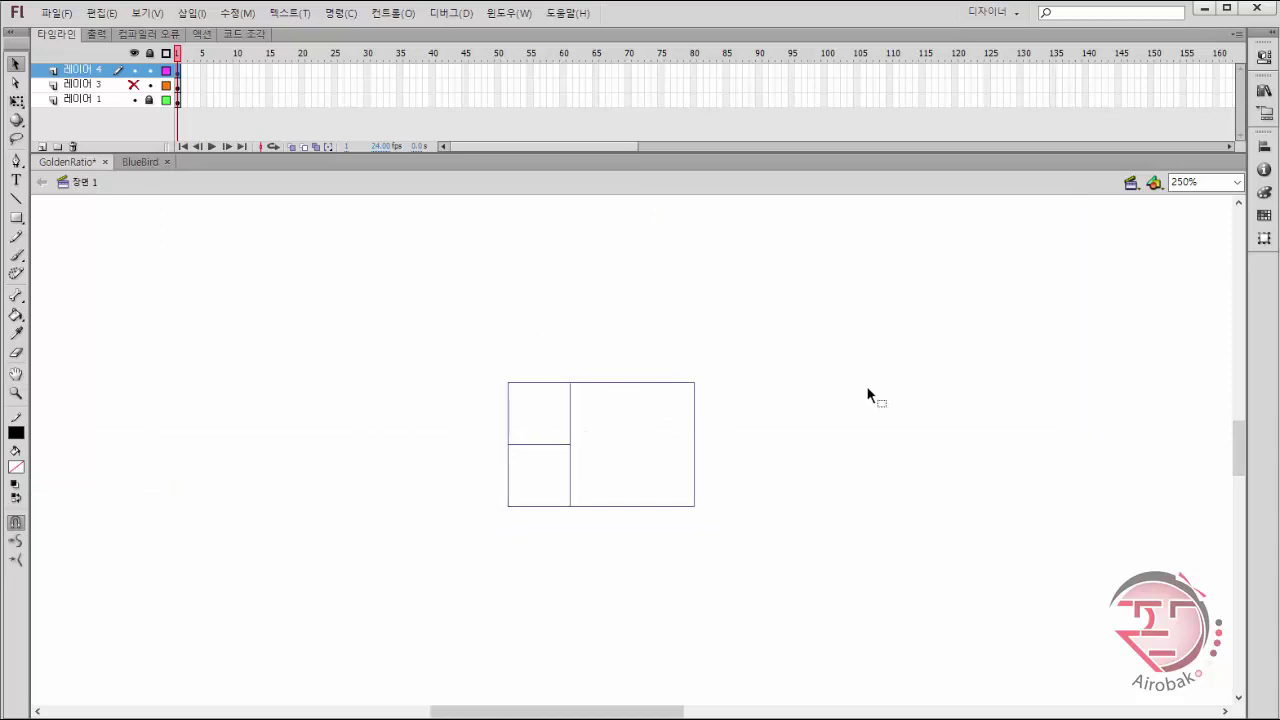
{"action": "key", "text": "q"}
{"action": "key", "text": "ctrl+shift+9"}
{"action": "key", "text": "r"}
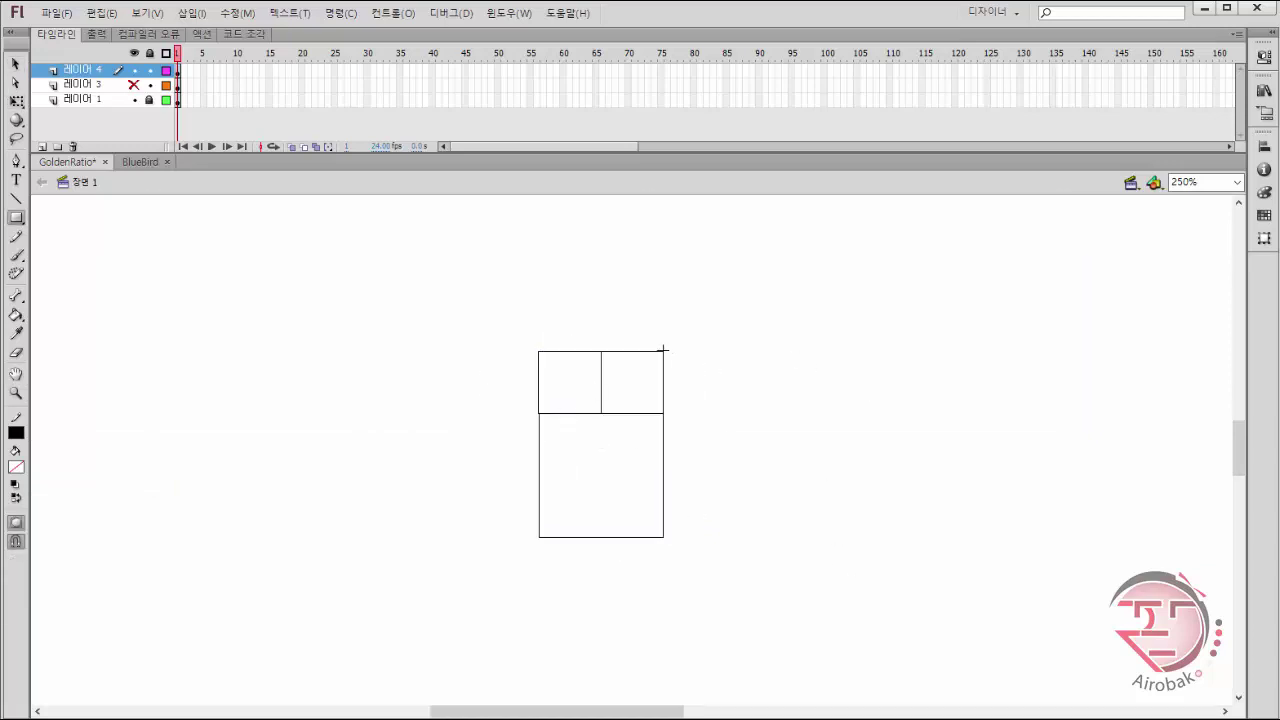
{"action": "left_click_drag", "start_coordinate": [664, 350], "coordinate": [849, 537]}
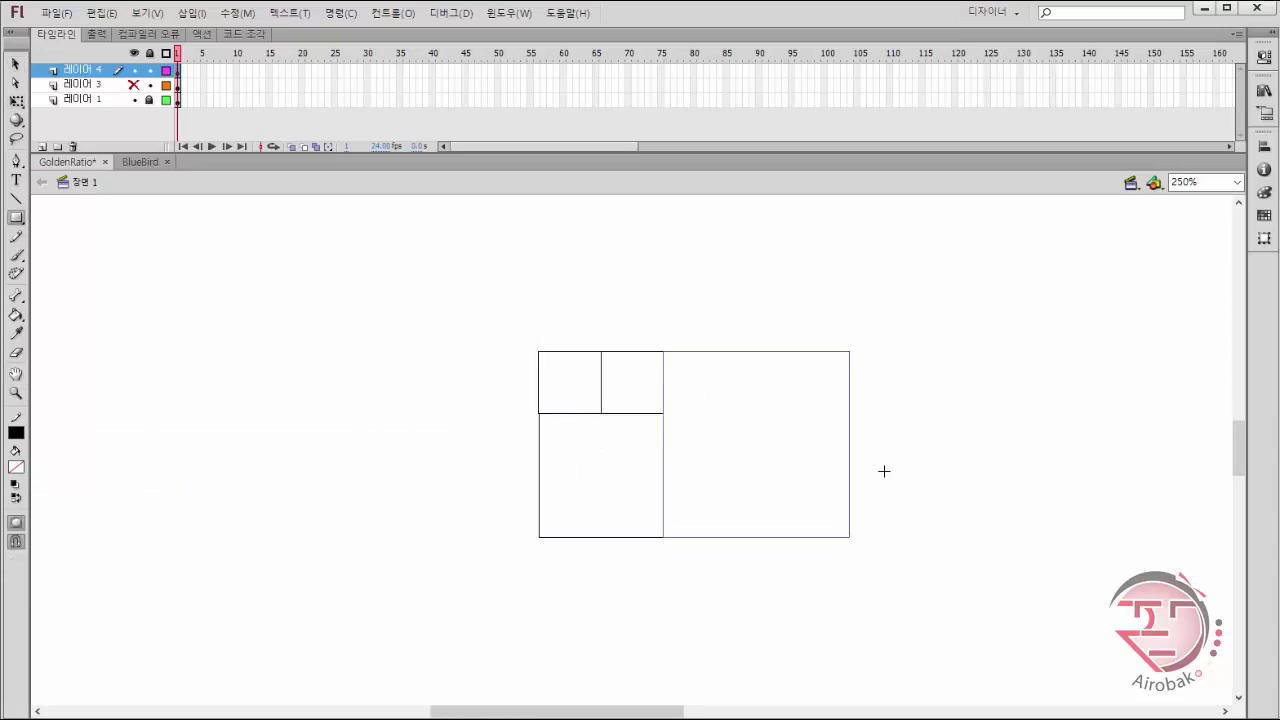
Rotate the whole figure 90° clockwise again, move it left, and add the next full-height square on its right side.
{"action": "key", "text": "v"}
{"action": "key", "text": "ctrl+a"}
{"action": "key", "text": "q"}
{"action": "left_click_drag", "start_coordinate": [862, 347], "coordinate": [766, 505]}
{"action": "left_click_drag", "start_coordinate": [766, 418], "coordinate": [417, 429]}
{"action": "key", "text": "r"}
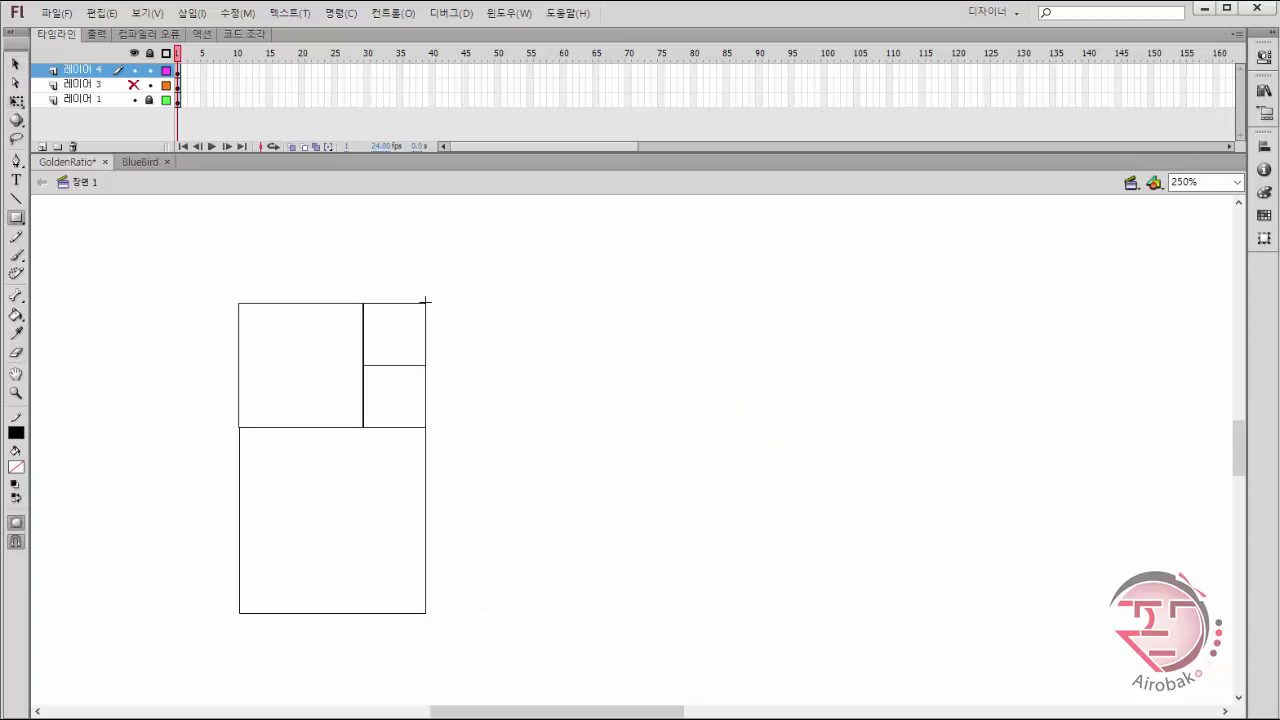
{"action": "left_click_drag", "start_coordinate": [427, 302], "coordinate": [736, 613]}
Select all five squares and rotate them another 90° clockwise.
{"action": "key", "text": "v"}
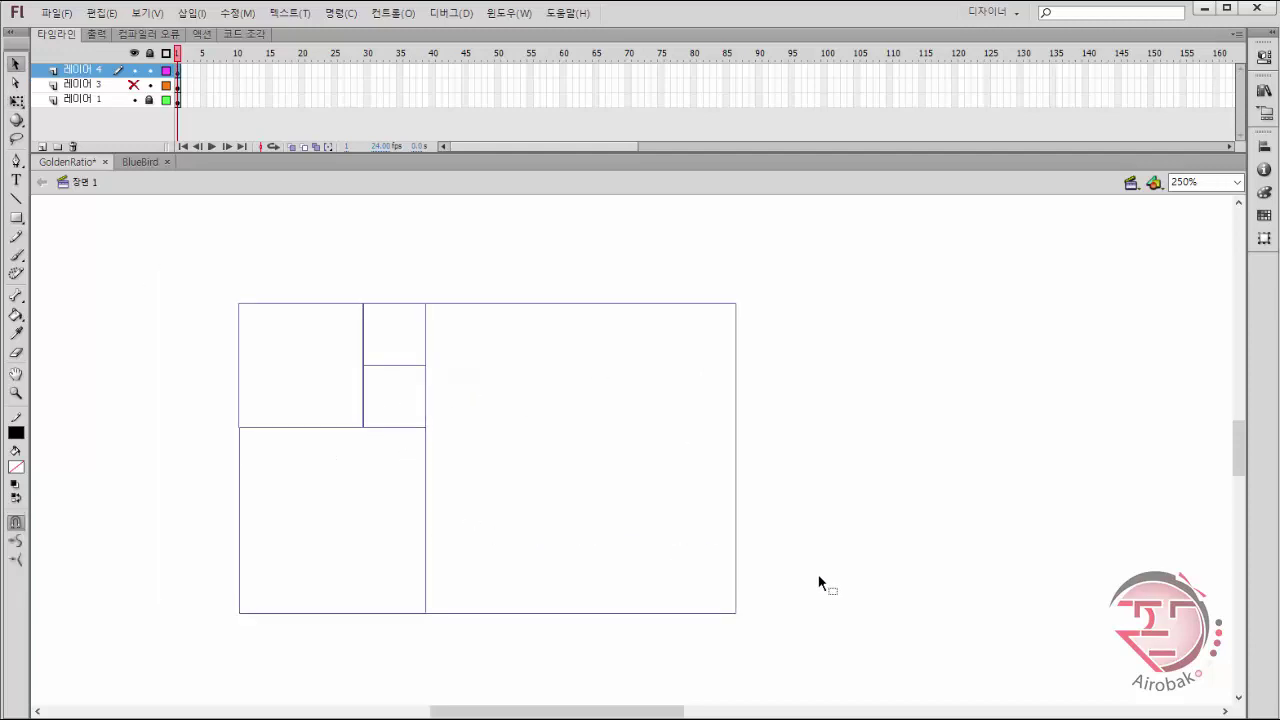
{"action": "key", "text": "ctrl+a"}
{"action": "key", "text": "q"}
{"action": "left_click_drag", "start_coordinate": [755, 300], "coordinate": [620, 486]}
{"action": "key", "text": "ctrl+minus"}
{"action": "key", "text": "r"}
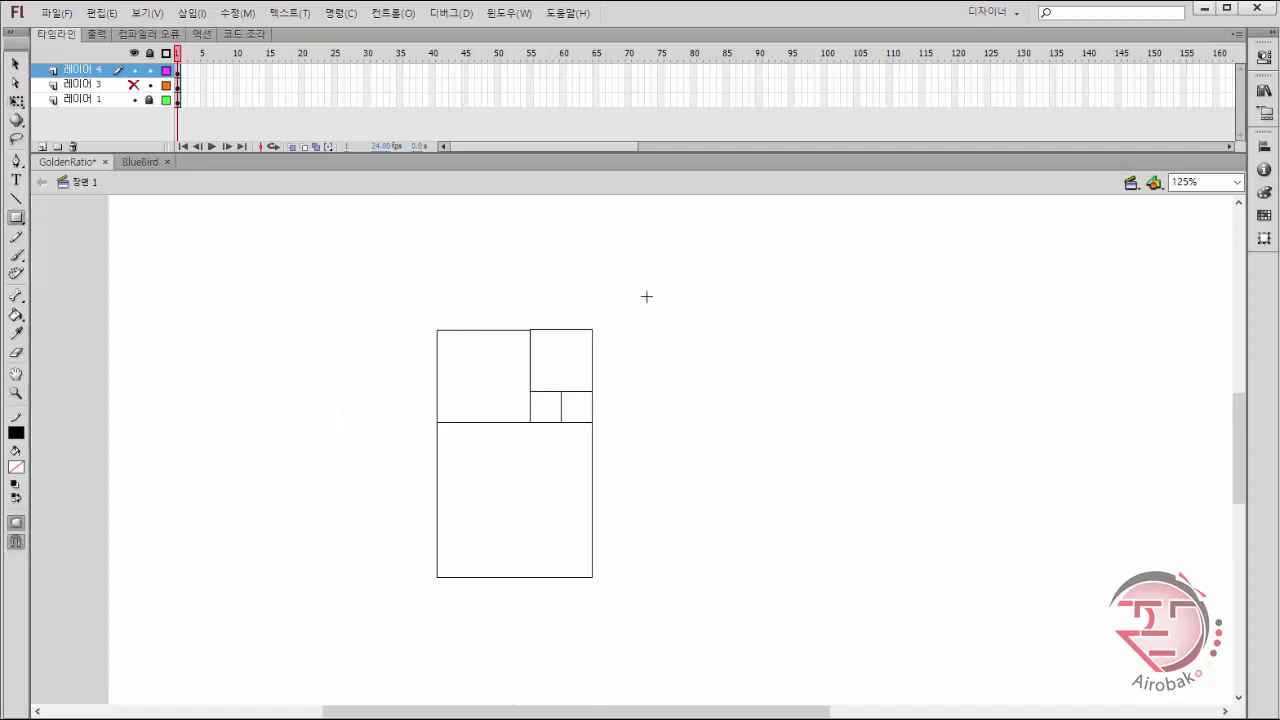
Resize the upper-left square from its outer corner so its top edge lines up with the neighbouring square.
{"action": "key", "text": "z"}
{"action": "left_click", "coordinate": [500, 370]}
{"action": "left_click", "coordinate": [632, 409]}
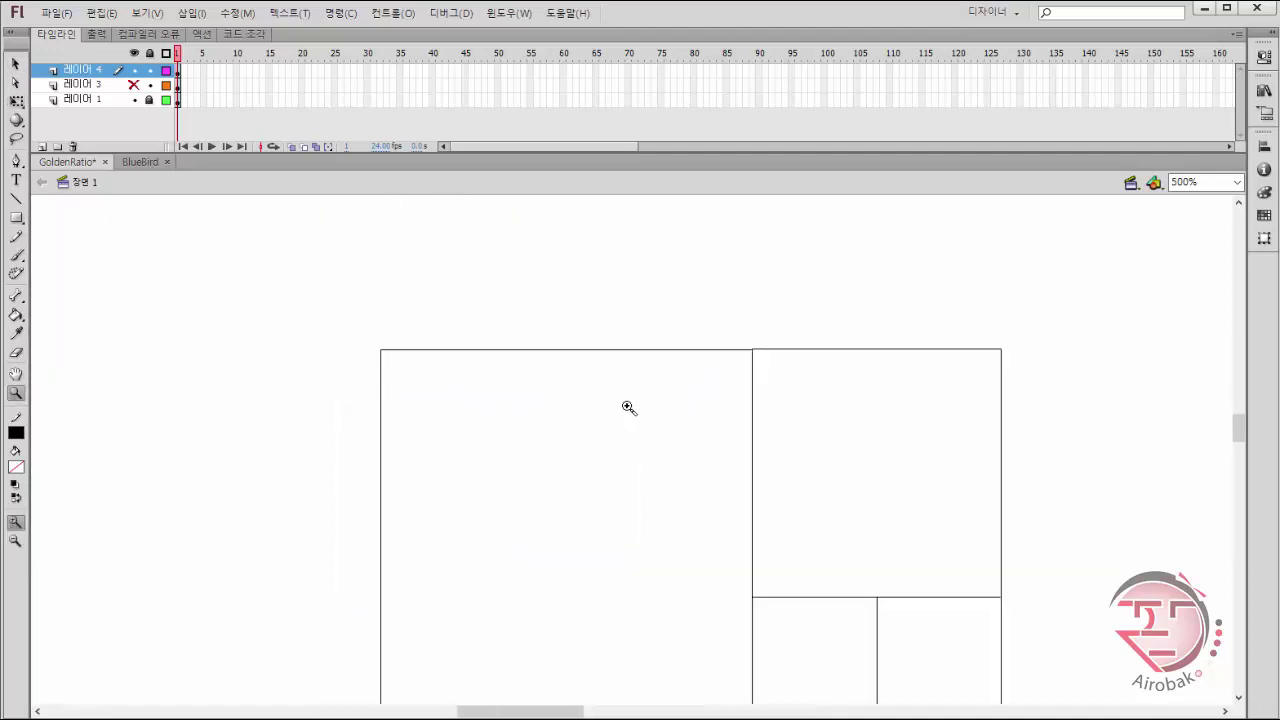
{"action": "key", "text": "v"}
{"action": "key", "text": "ctrl+a"}
{"action": "key", "text": "q"}
{"action": "mouse_move", "coordinate": [380, 346]}
{"action": "left_mouse_down"}
{"action": "mouse_move", "coordinate": [395, 363]}
{"action": "mouse_move", "coordinate": [382, 346]}
{"action": "left_mouse_up"}
{"action": "key", "text": "z"}
{"action": "left_click", "coordinate": [500, 418], "text": "alt"}
{"action": "left_click", "coordinate": [660, 470], "text": "alt"}
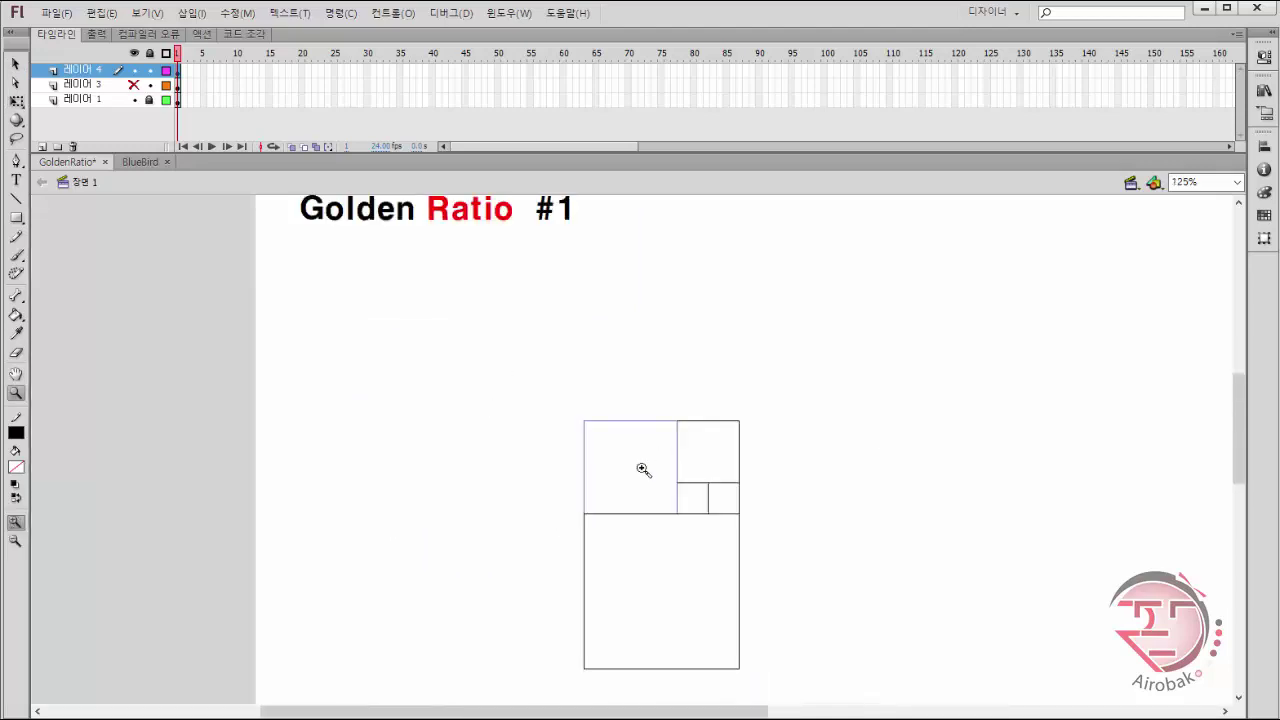
Try to fit the large lower square to the squares above by resizing it from its lower-left corner.
{"action": "left_click", "coordinate": [644, 622]}
{"action": "key", "text": "q"}
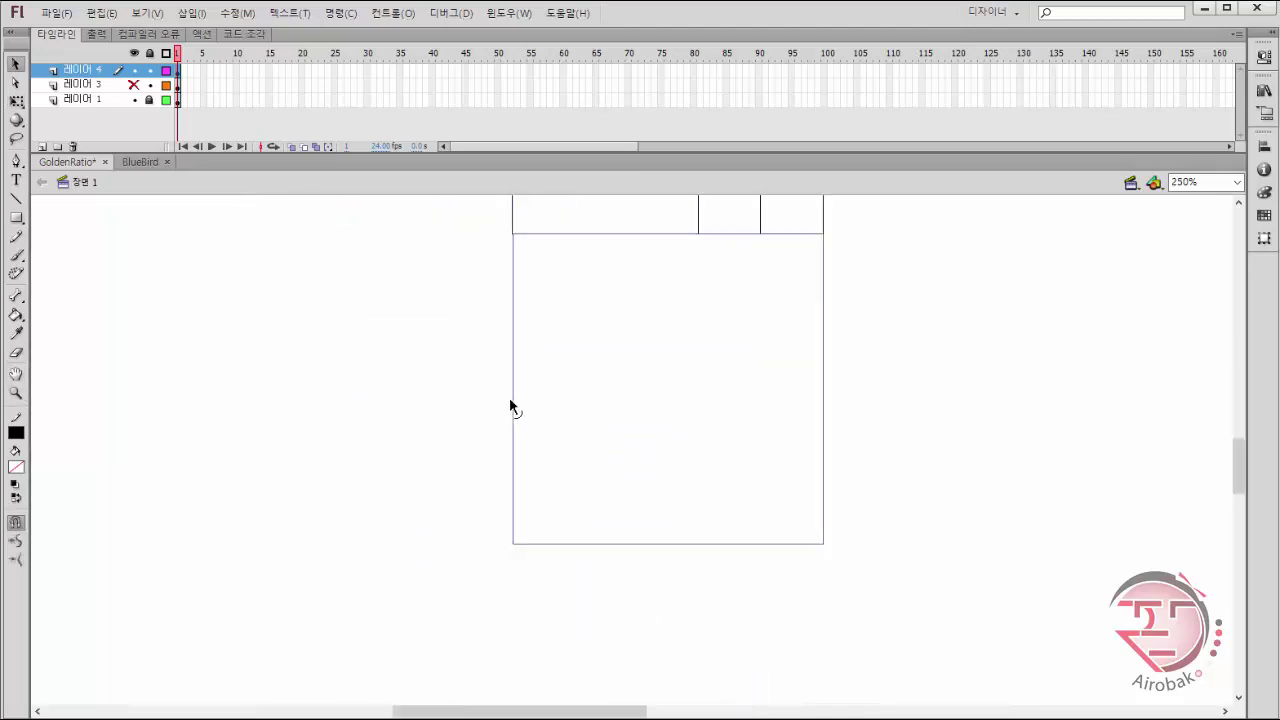
{"action": "left_click", "coordinate": [511, 397]}
{"action": "mouse_move", "coordinate": [512, 541]}
{"action": "left_mouse_down"}
{"action": "mouse_move", "coordinate": [537, 523]}
{"action": "mouse_move", "coordinate": [510, 546]}
{"action": "left_mouse_up"}
{"action": "key", "text": "v"}
{"action": "left_click", "coordinate": [516, 568]}
{"action": "left_click", "coordinate": [530, 544]}
{"action": "key", "text": "q"}
{"action": "left_click", "coordinate": [597, 501]}
{"action": "left_click", "coordinate": [557, 545]}
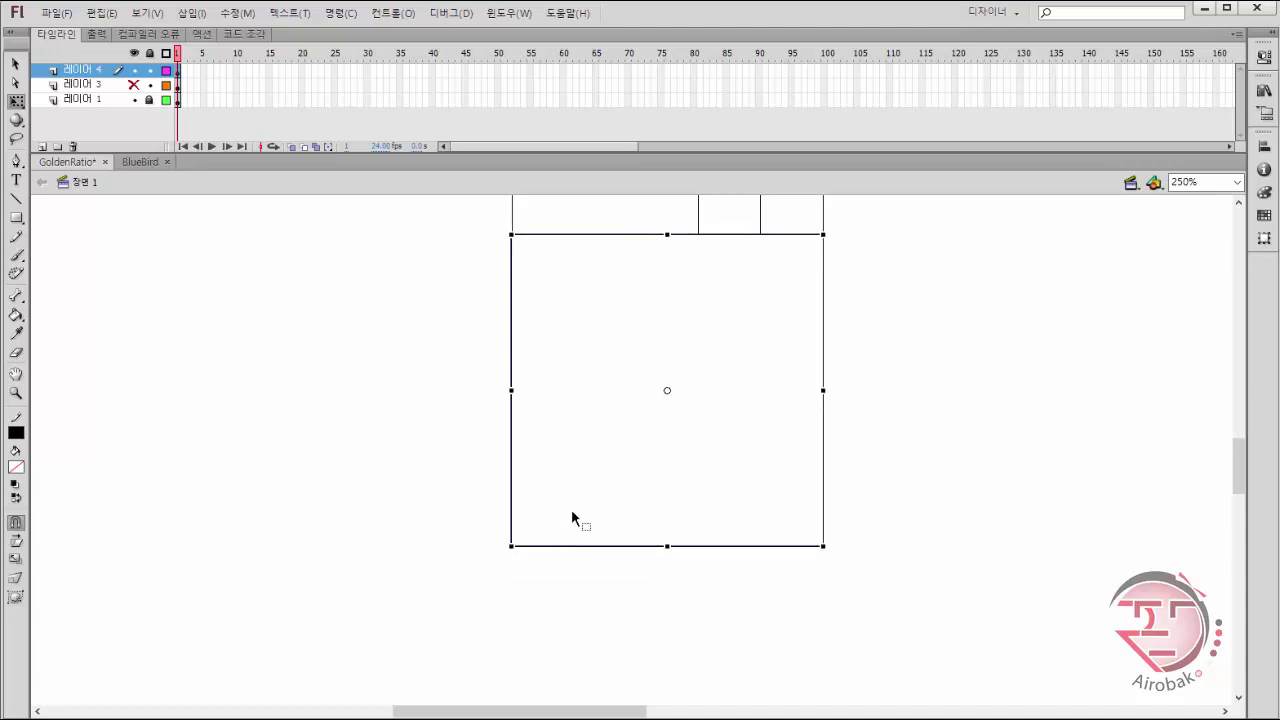
Delete the large lower square and redraw it flush beneath the upper squares at their full width.
{"action": "left_click", "coordinate": [571, 509]}
{"action": "left_click", "coordinate": [556, 546]}
{"action": "key", "text": "Delete"}
{"action": "key", "text": "r"}
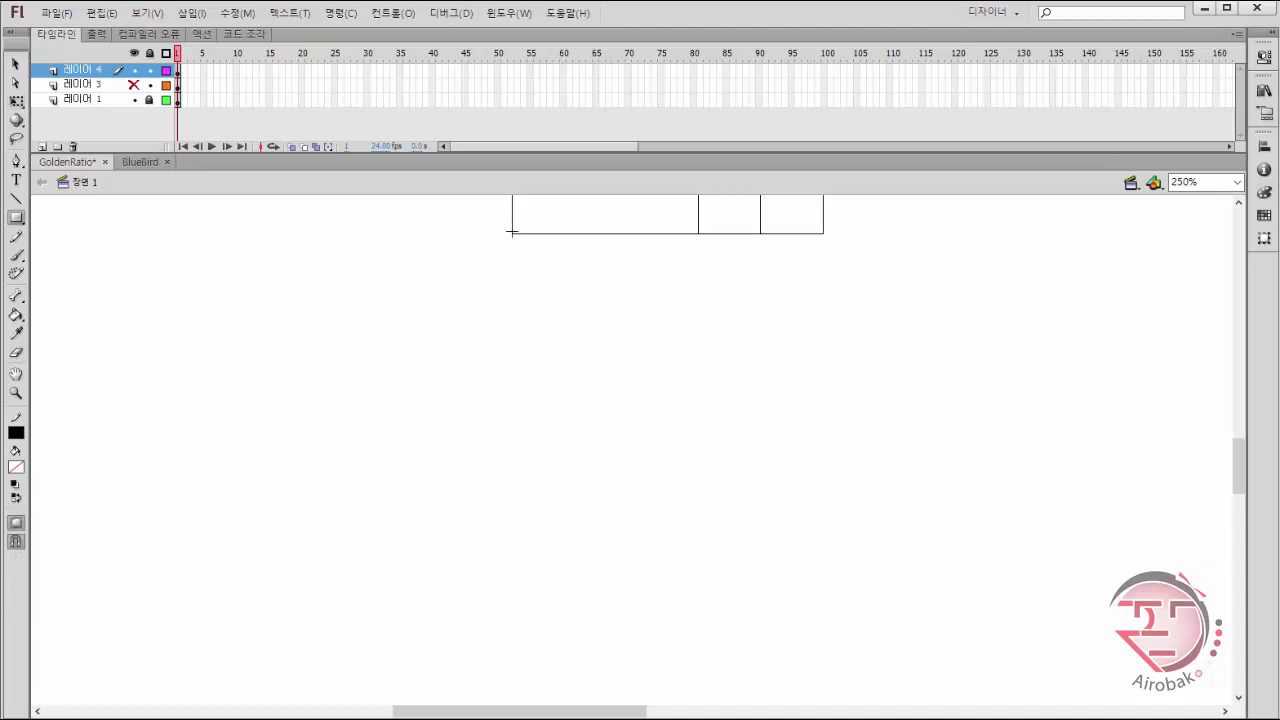
{"action": "left_click_drag", "start_coordinate": [512, 236], "coordinate": [823, 543]}
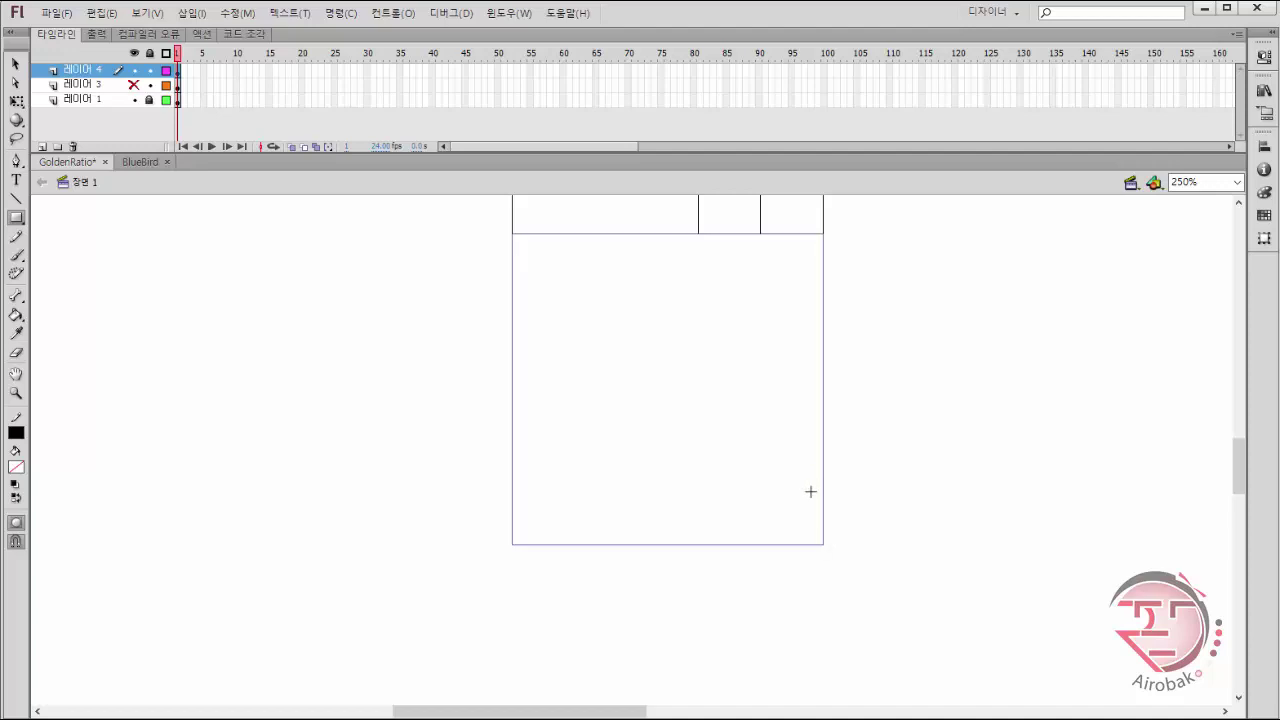
Draw the sixth square from the figure's upper-right corner, matching the figure's full height.
{"action": "key", "text": "z"}
{"action": "left_click", "coordinate": [850, 358], "text": "alt"}
{"action": "key", "text": "r"}
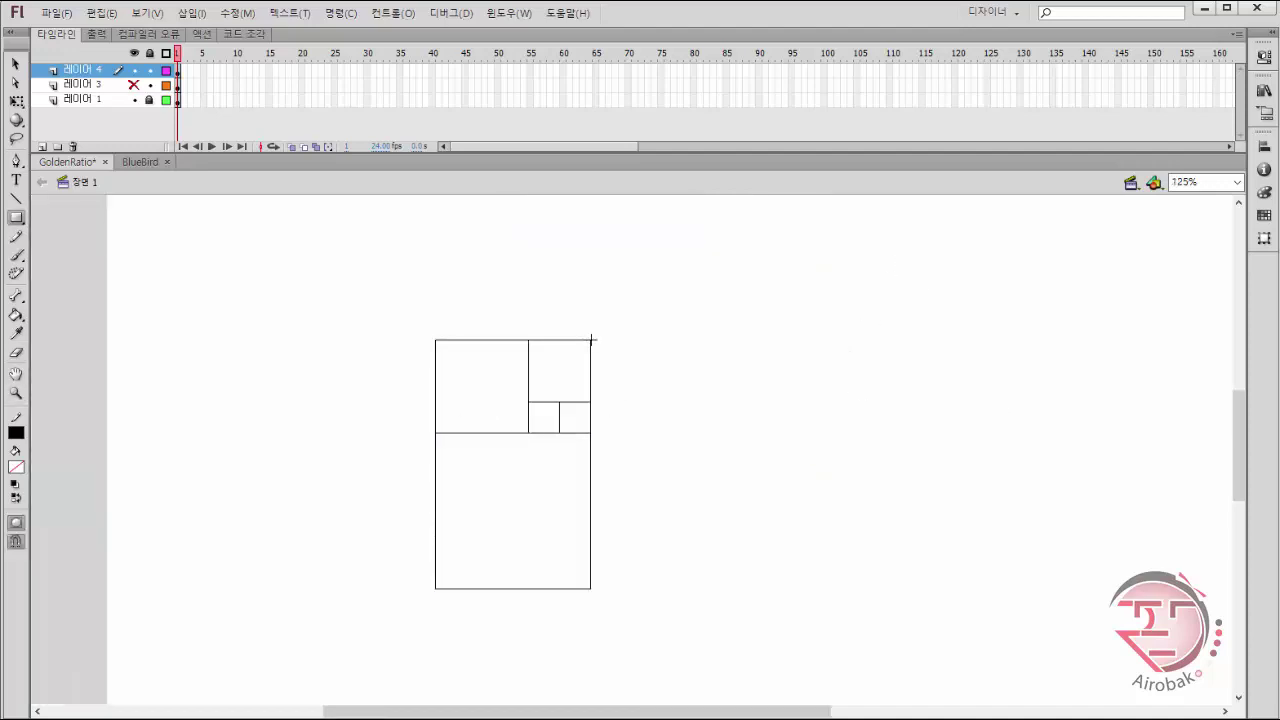
{"action": "mouse_move", "coordinate": [591, 340]}
{"action": "left_mouse_down"}
{"action": "mouse_move", "coordinate": [755, 472]}
{"action": "mouse_move", "coordinate": [840, 588]}
{"action": "left_mouse_up"}
Select all the squares, rotate them 90° clockwise and move the figure to the left.
{"action": "key", "text": "v"}
{"action": "left_click_drag", "start_coordinate": [346, 294], "coordinate": [905, 580]}
{"action": "key", "text": "q"}
{"action": "key", "text": "ctrl+shift+9"}
{"action": "left_click_drag", "start_coordinate": [723, 432], "coordinate": [532, 433]}
Draw the largest square along the right side of the rotated figure to complete the golden rectangle.
{"action": "key", "text": "r"}
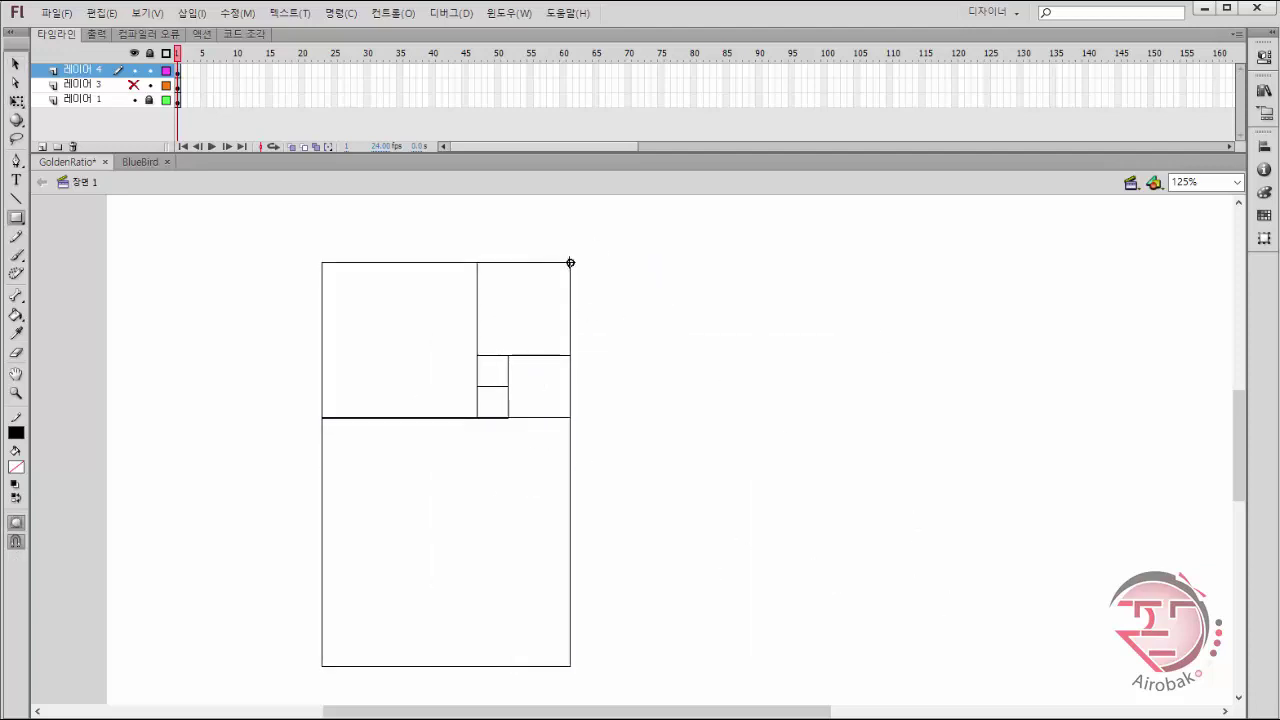
{"action": "left_click_drag", "start_coordinate": [570, 262], "coordinate": [977, 667]}
{"action": "key", "text": "q"}
{"action": "left_click", "coordinate": [981, 604]}
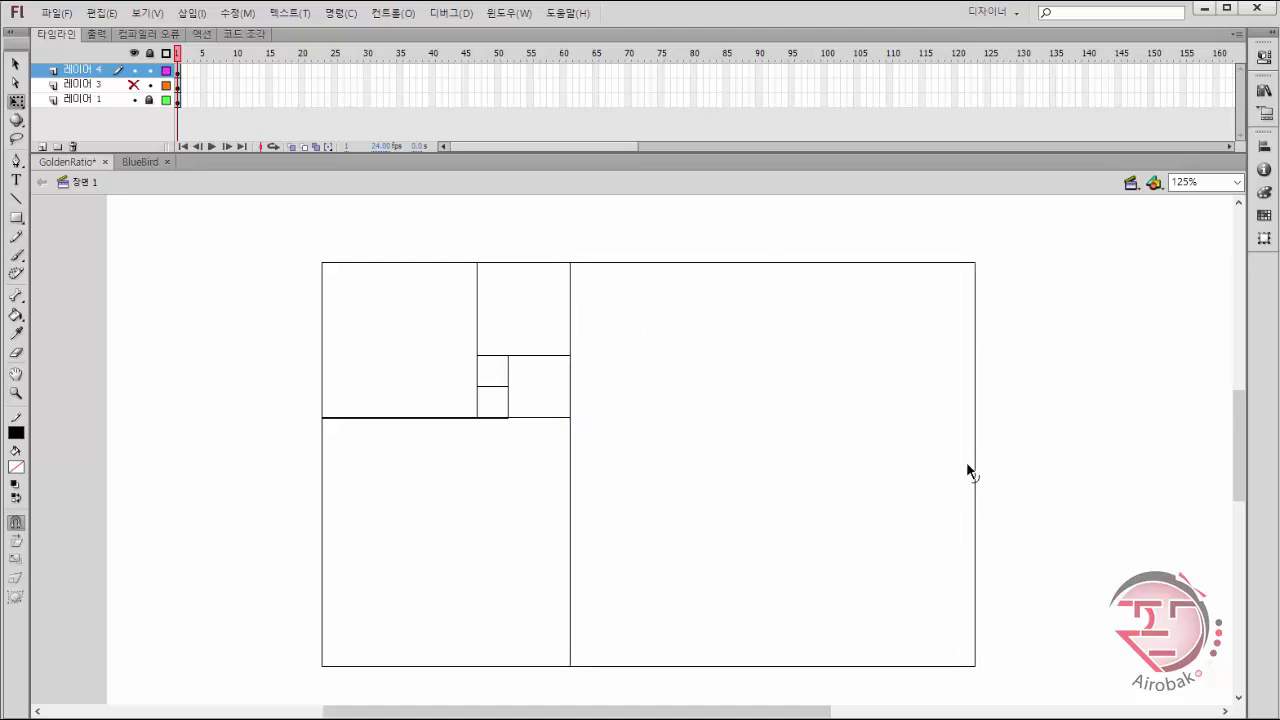
Add a new layer above the squares and lock the squares layer 레이어 4.
{"action": "left_click", "coordinate": [41, 146]}
{"action": "left_click", "coordinate": [149, 85]}
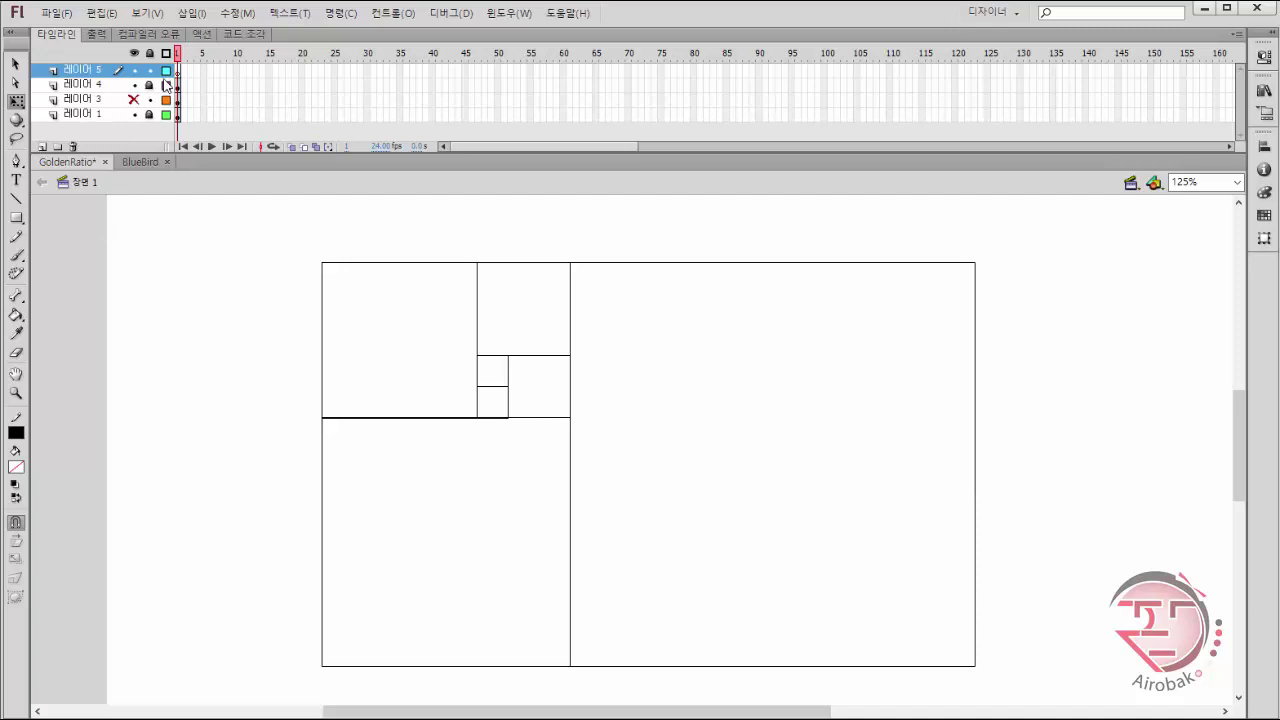
{"action": "key", "text": "z"}
{"action": "left_click", "coordinate": [948, 334], "text": "alt"}
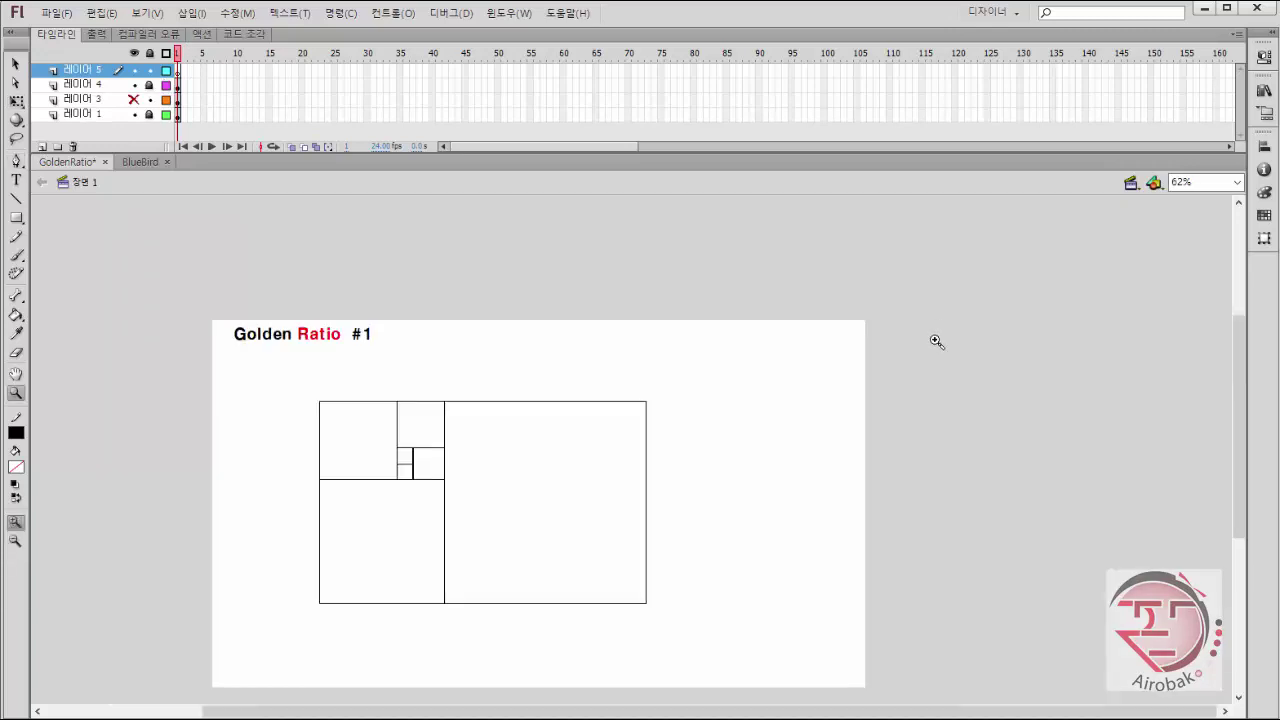
{"action": "key", "text": "p"}
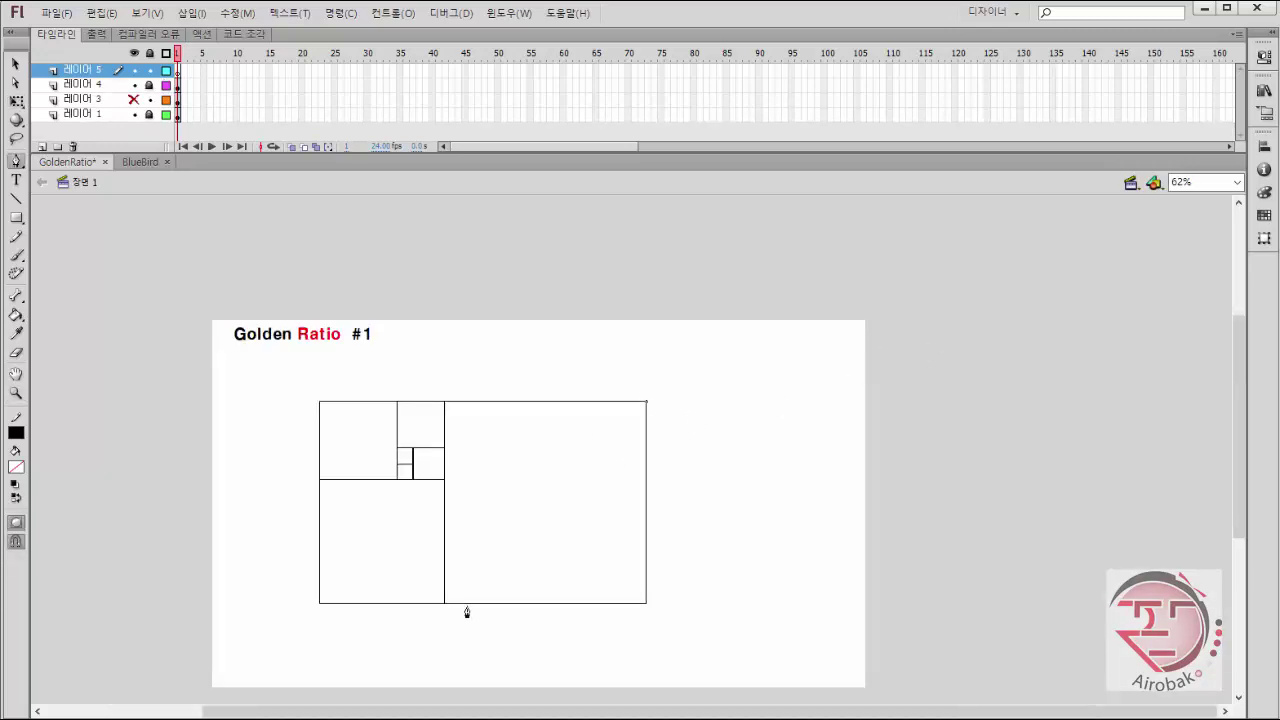
{"action": "left_click_drag", "start_coordinate": [445, 605], "coordinate": [252, 612]}
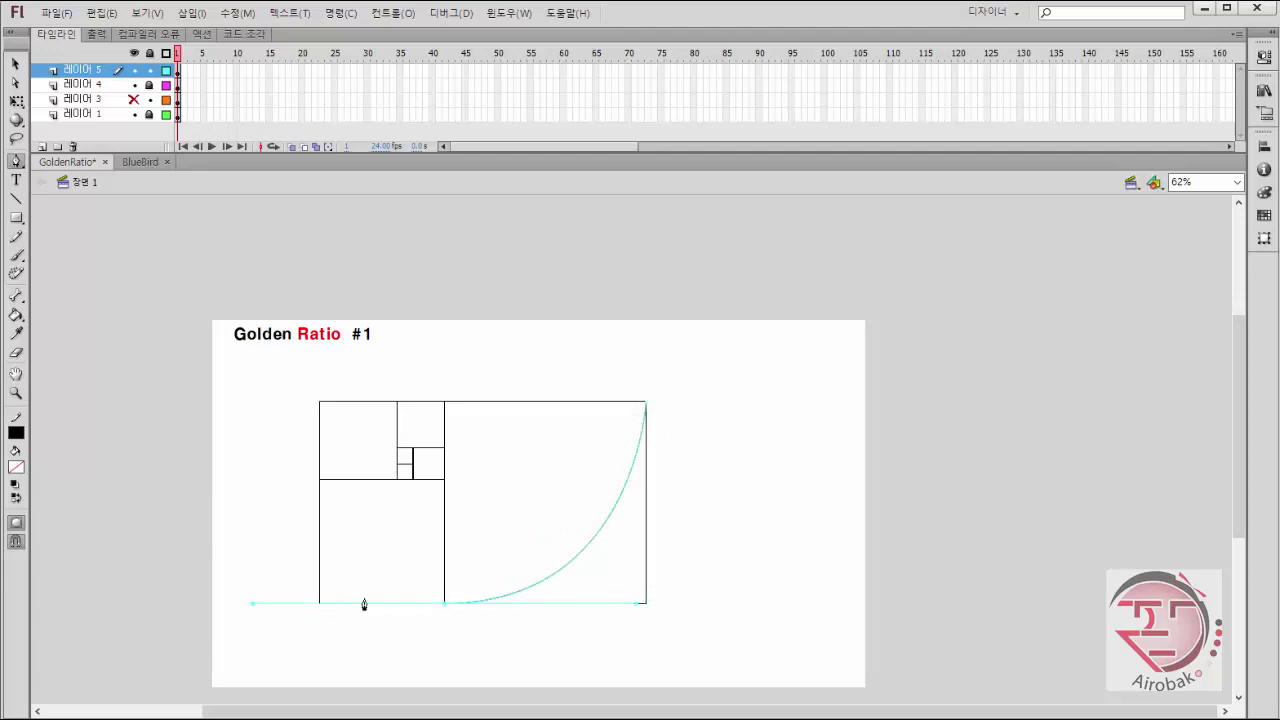
{"action": "key", "text": "ctrl"}
{"action": "key", "text": "ctrl+z"}
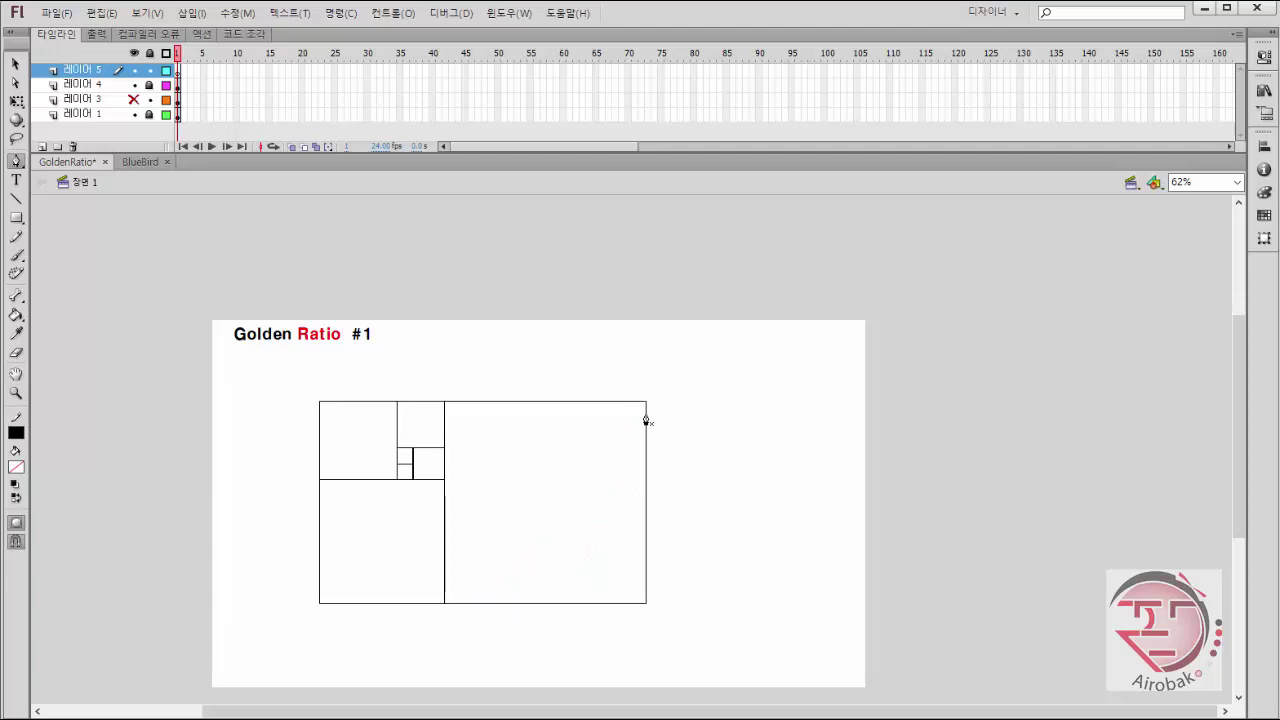
Trace the golden spiral with the Pen tool, curving from the rectangle's upper-right corner through the successively smaller squares.
{"action": "left_click", "coordinate": [646, 402]}
{"action": "left_click_drag", "start_coordinate": [444, 605], "coordinate": [260, 609]}
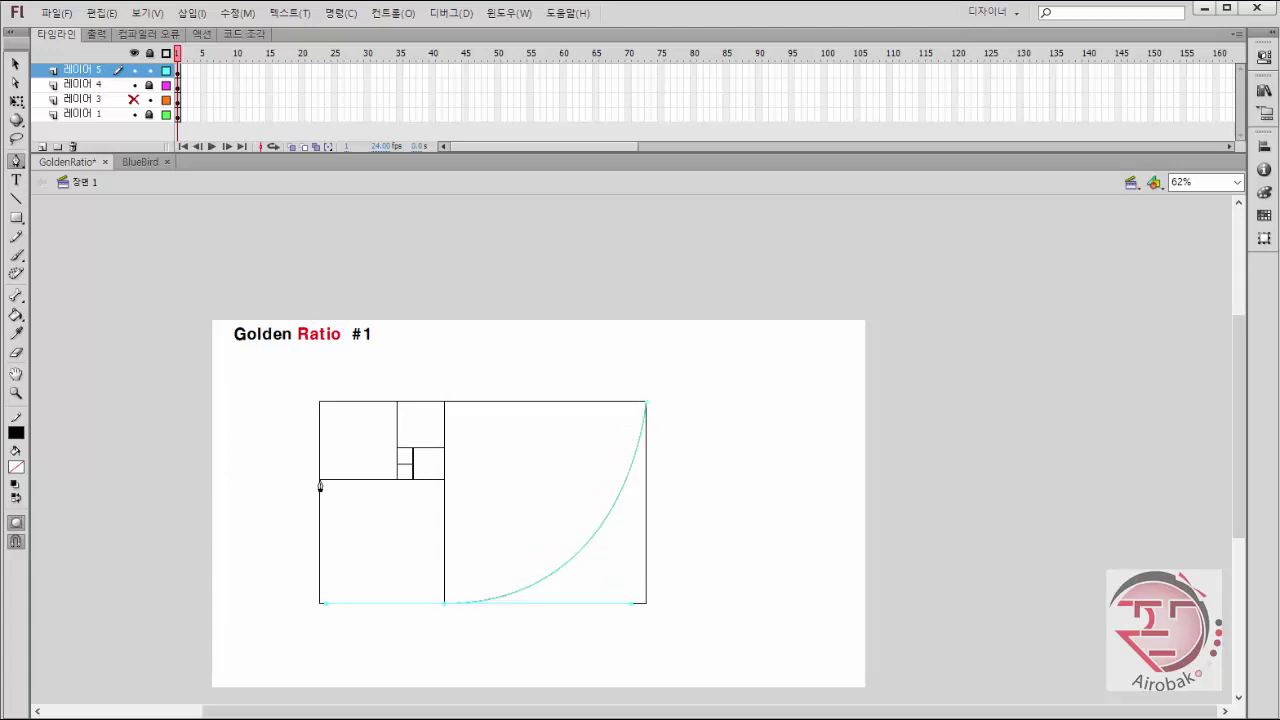
{"action": "left_click_drag", "start_coordinate": [320, 481], "coordinate": [320, 412]}
{"action": "left_click_drag", "start_coordinate": [319, 378], "coordinate": [321, 423]}
{"action": "left_click_drag", "start_coordinate": [397, 402], "coordinate": [423, 406]}
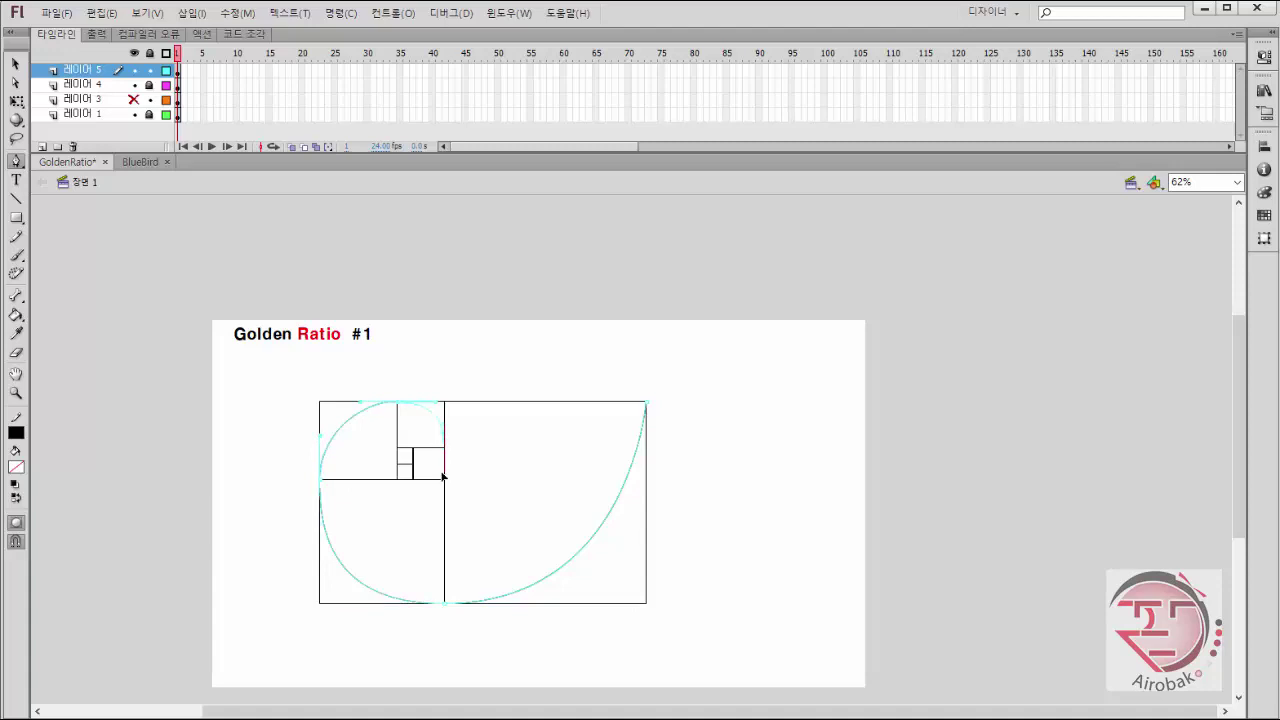
{"action": "left_click_drag", "start_coordinate": [444, 478], "coordinate": [399, 472]}
{"action": "key", "text": "v"}
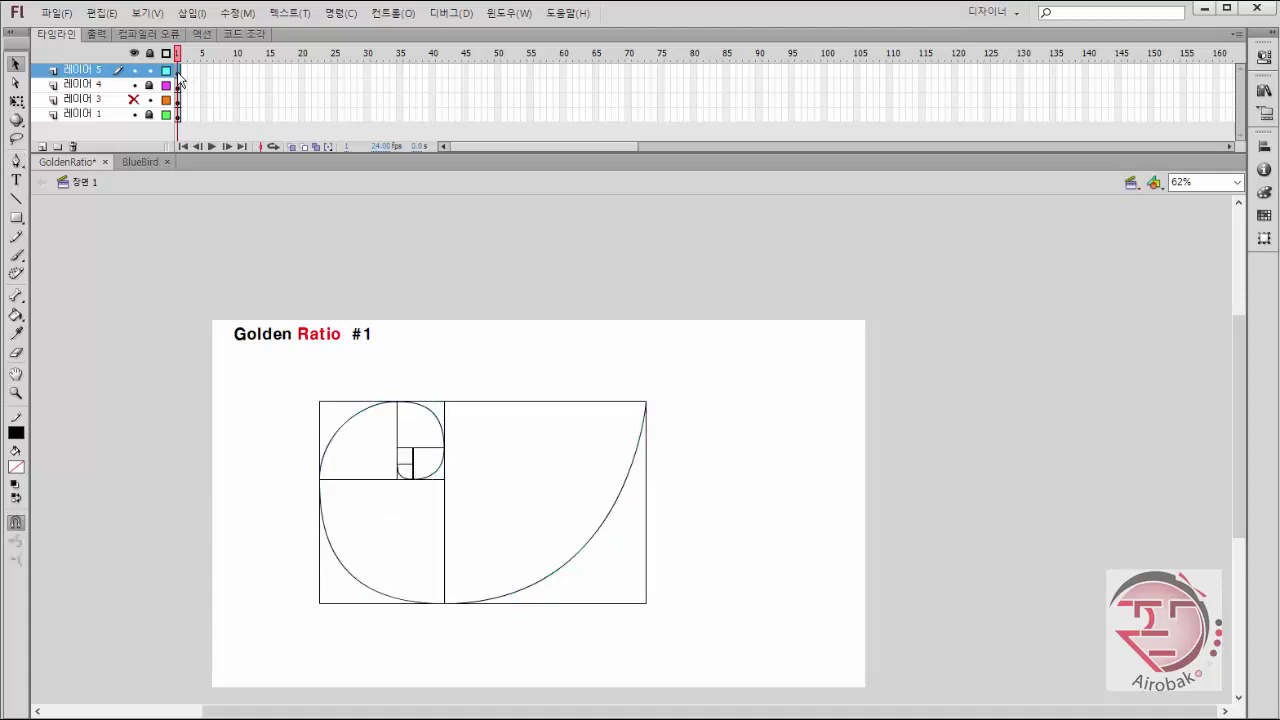
Move the spiral off the squares to the area above the golden rectangle and save the document.
{"action": "left_click_drag", "start_coordinate": [588, 543], "coordinate": [986, 511]}
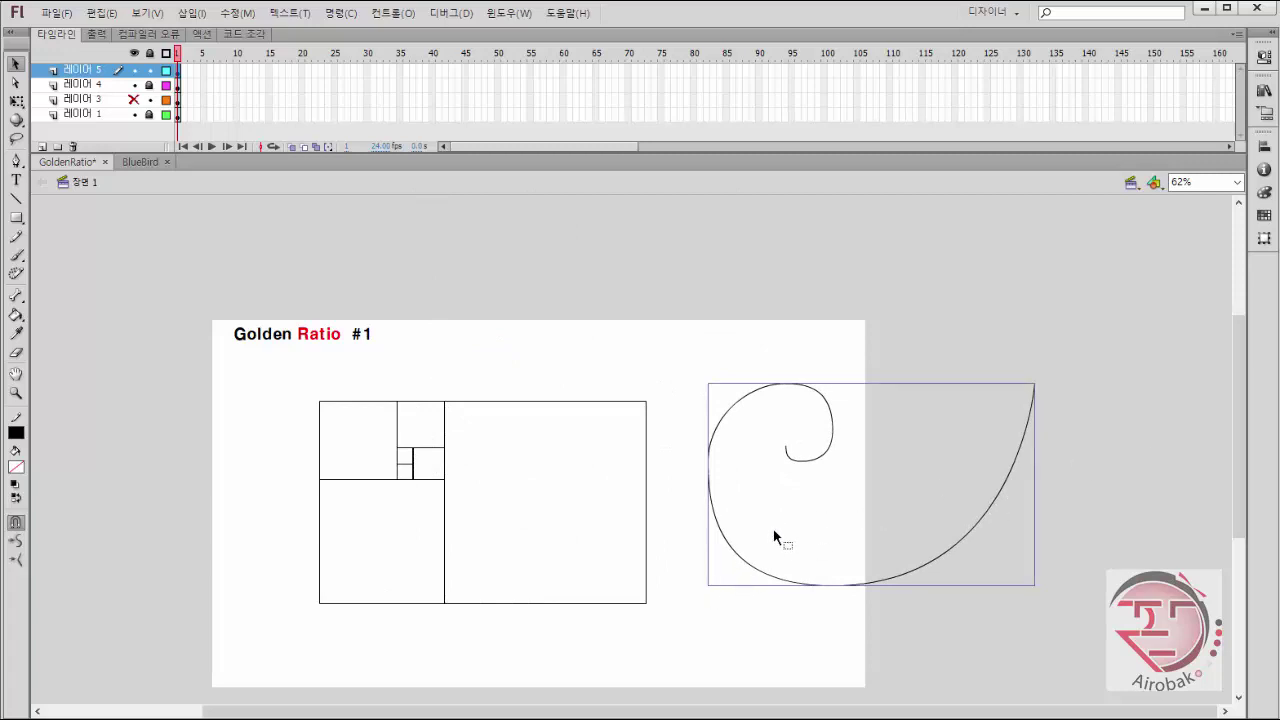
{"action": "key", "text": "ctrl+z"}
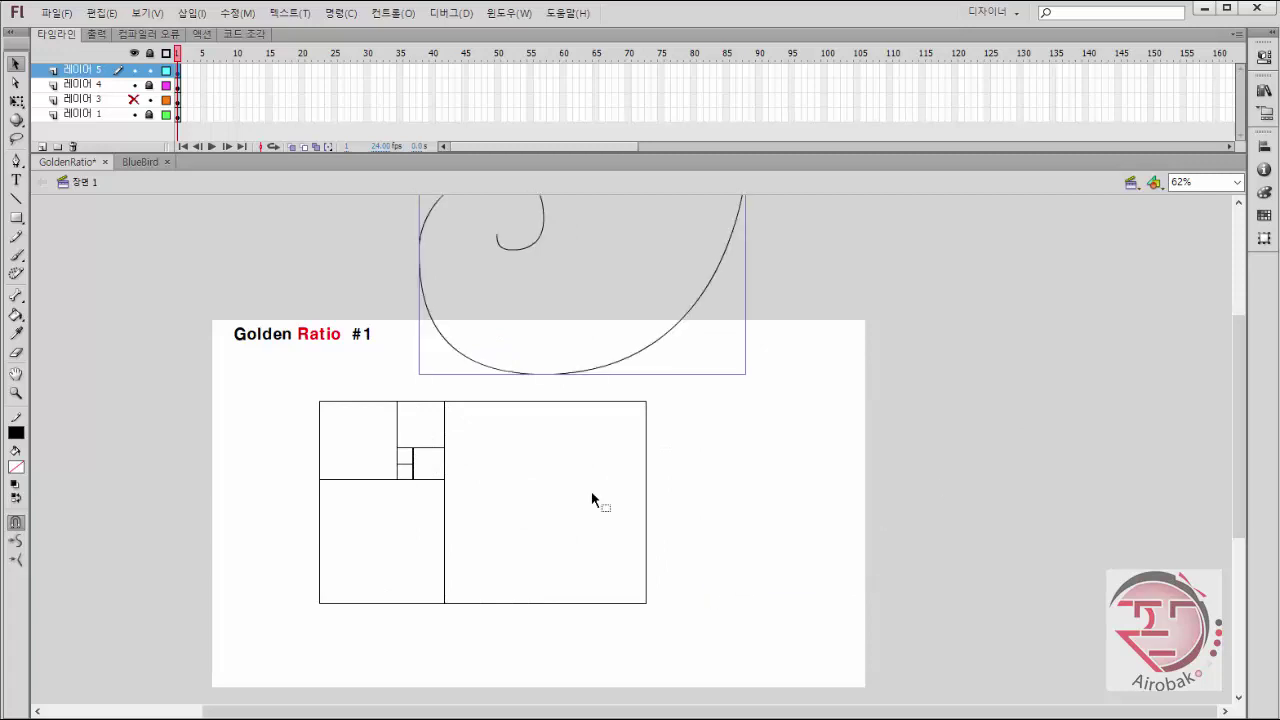
{"action": "key", "text": "ctrl+s"}
Draw six circles with the Oval tool, inscribing one in each square from the largest to the lower small square.
{"action": "key", "text": "l"}
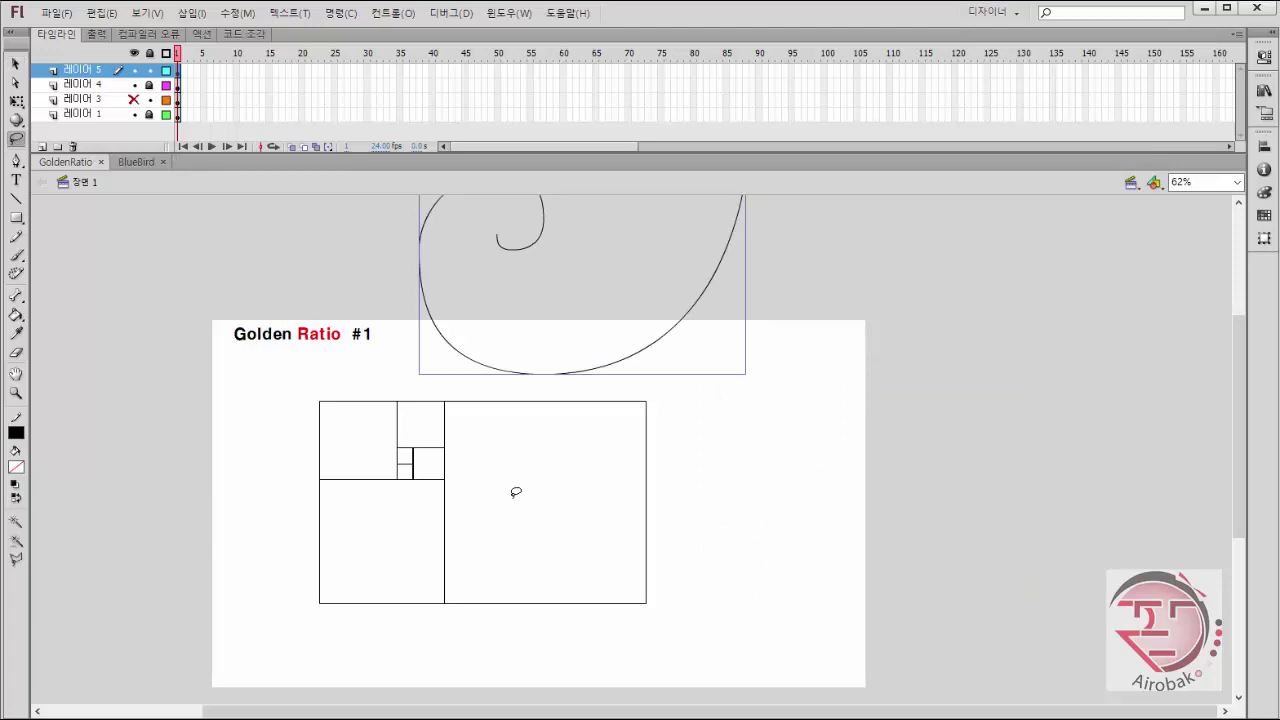
{"action": "key", "text": "o"}
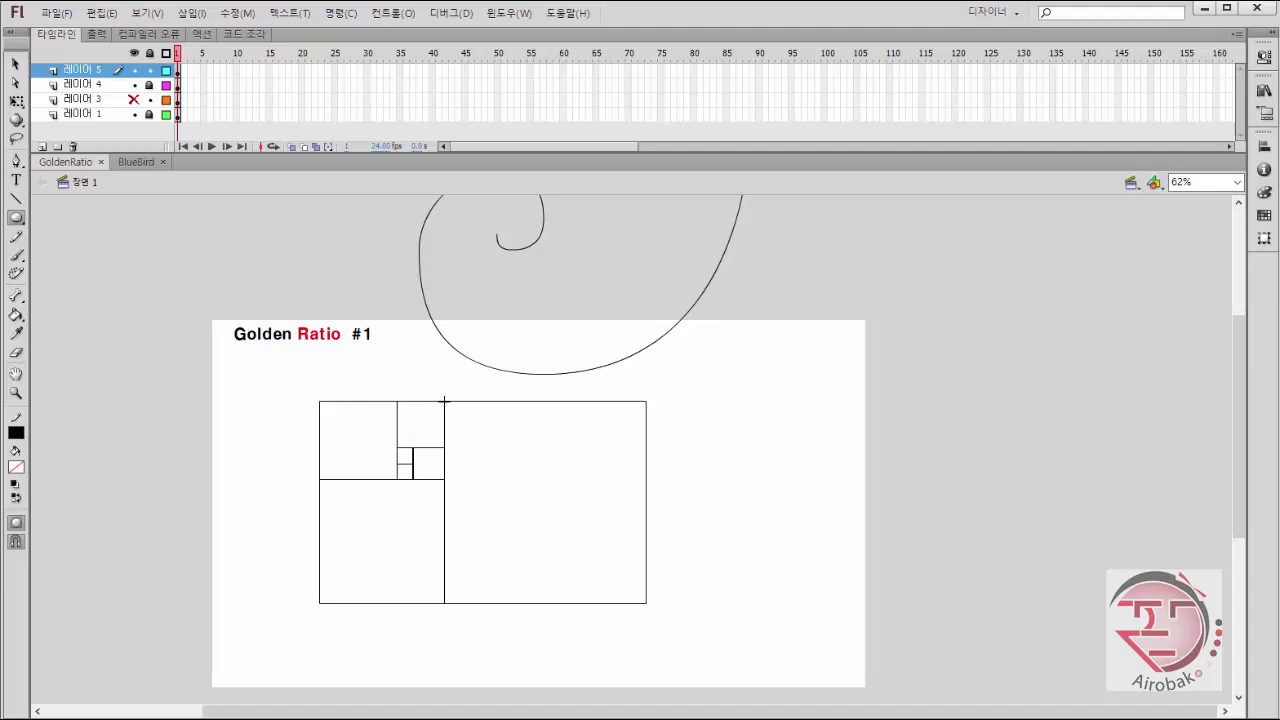
{"action": "left_click_drag", "start_coordinate": [445, 401], "coordinate": [646, 568]}
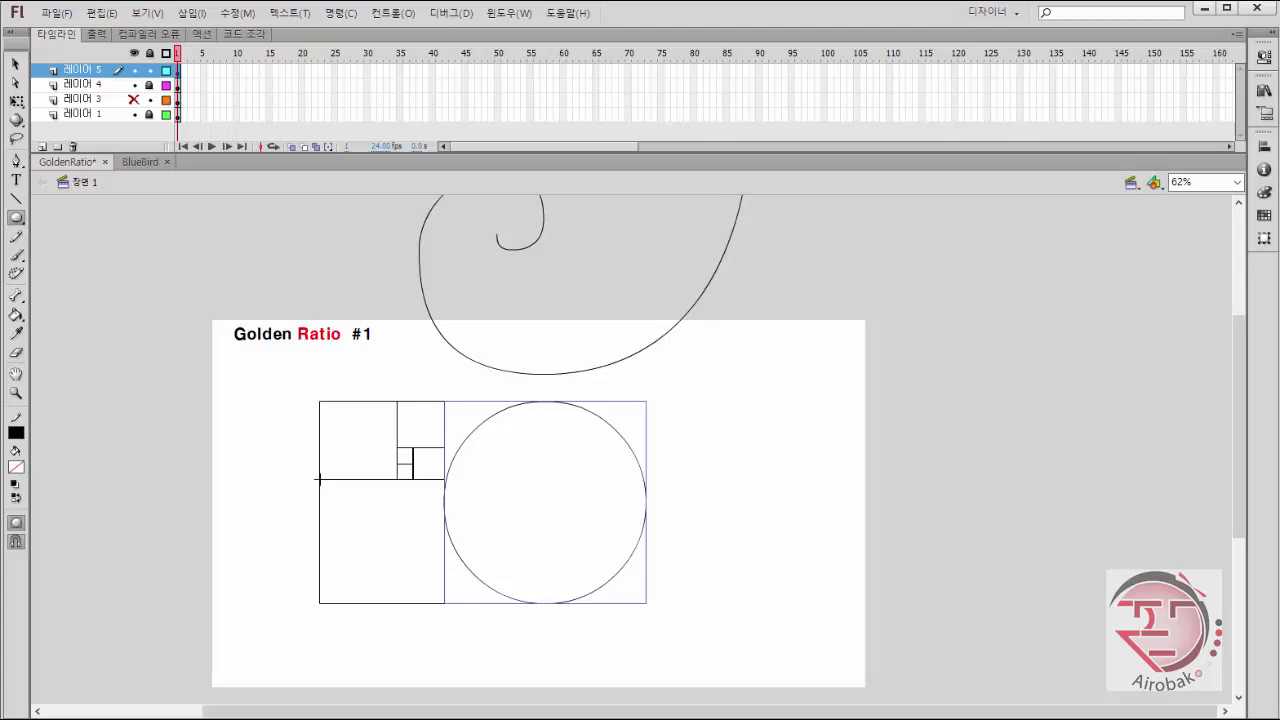
{"action": "left_click_drag", "start_coordinate": [320, 479], "coordinate": [443, 543]}
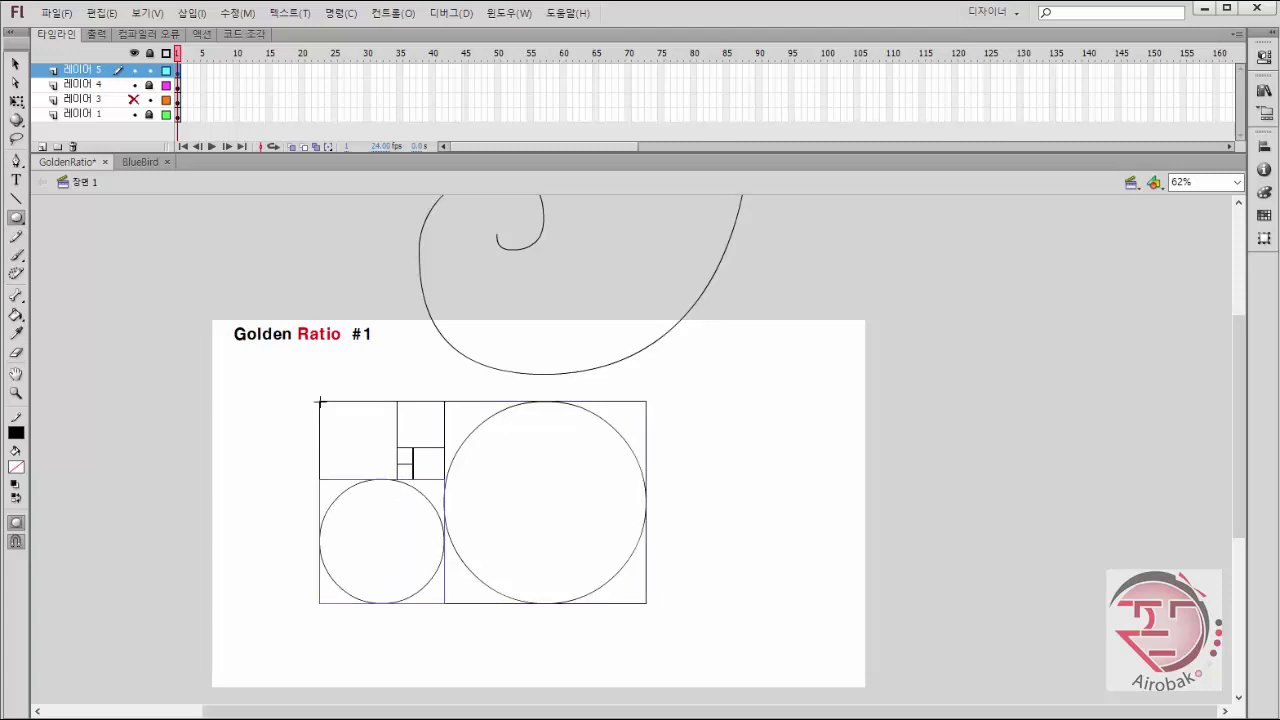
{"action": "left_click_drag", "start_coordinate": [321, 400], "coordinate": [397, 478]}
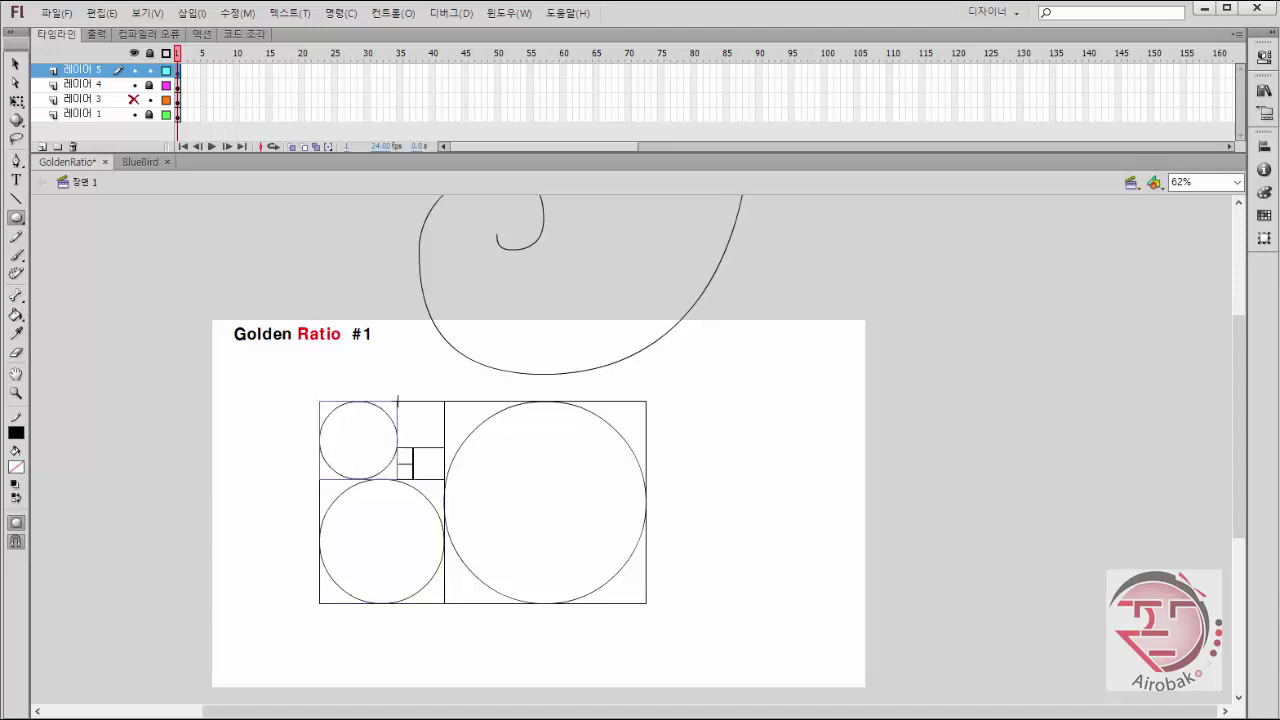
{"action": "left_click_drag", "start_coordinate": [397, 402], "coordinate": [444, 447]}
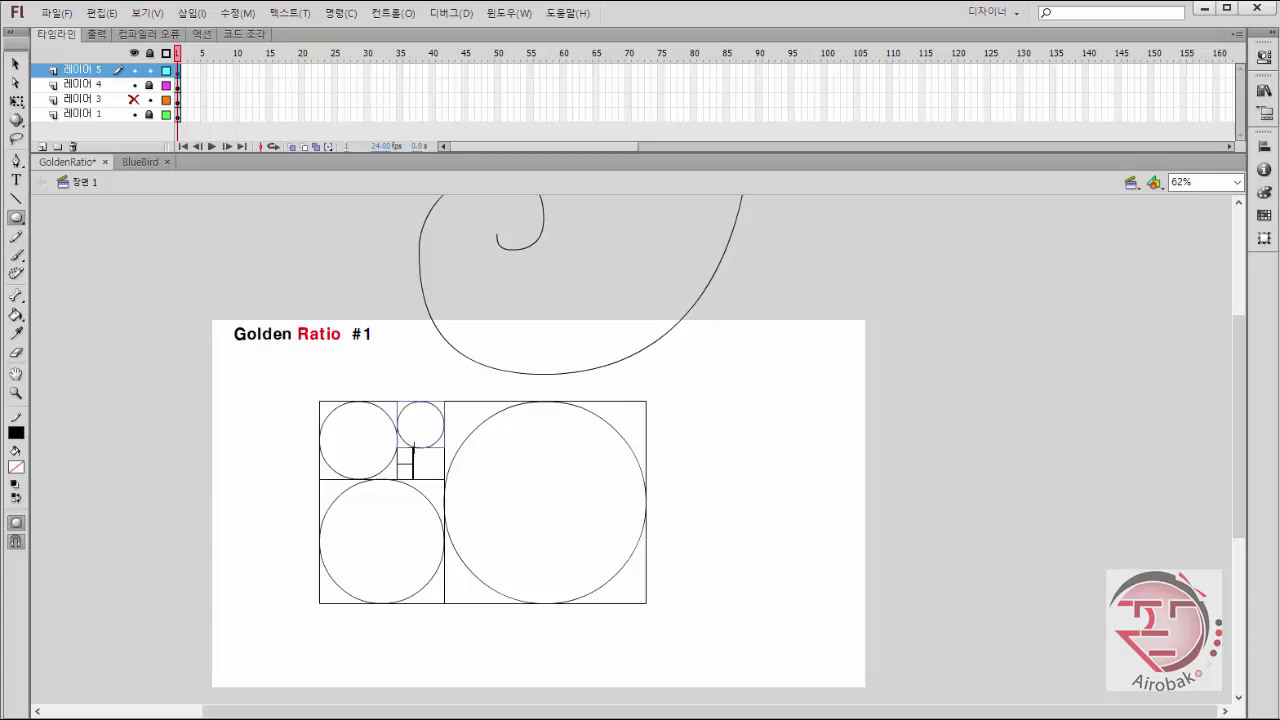
{"action": "left_click_drag", "start_coordinate": [412, 447], "coordinate": [444, 480]}
{"action": "left_click_drag", "start_coordinate": [399, 464], "coordinate": [412, 479]}
Try to centre-align the selected circles vertically and horizontally, and undo both alignments.
{"action": "key", "text": "v"}
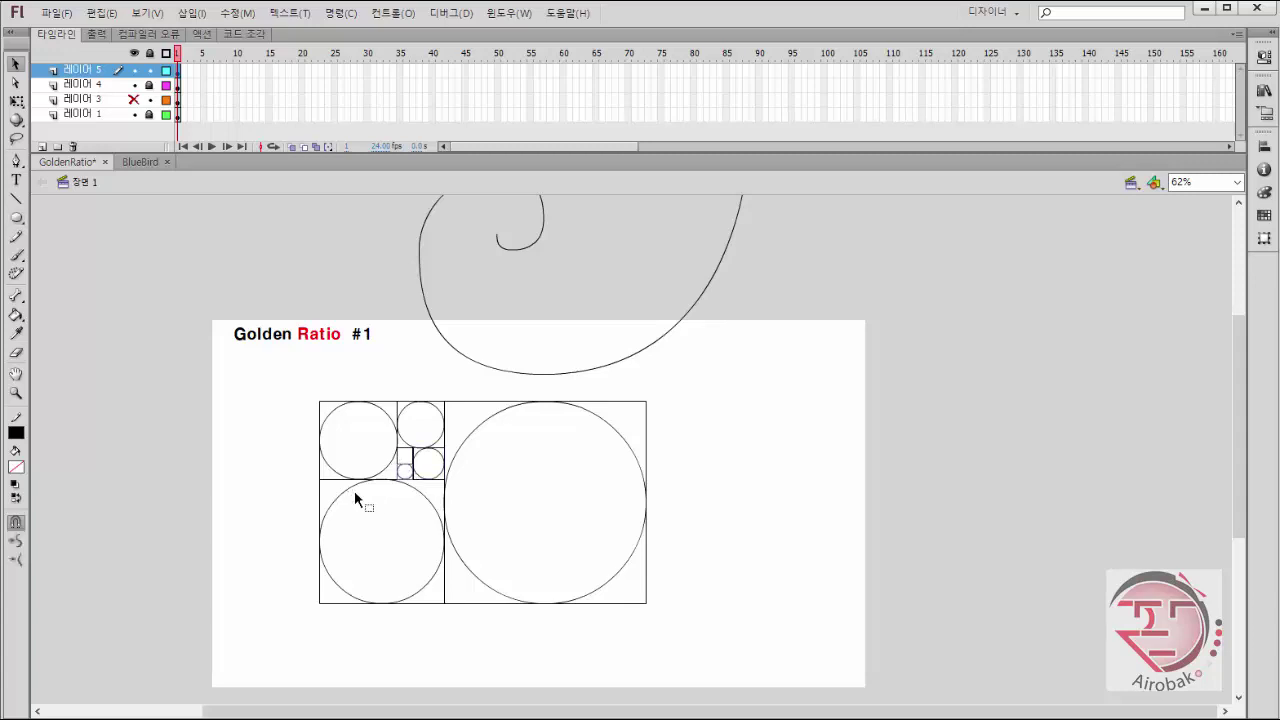
{"action": "left_click", "coordinate": [440, 474], "text": "shift"}
{"action": "left_click", "coordinate": [436, 443], "text": "shift"}
{"action": "left_click", "coordinate": [422, 496], "text": "shift"}
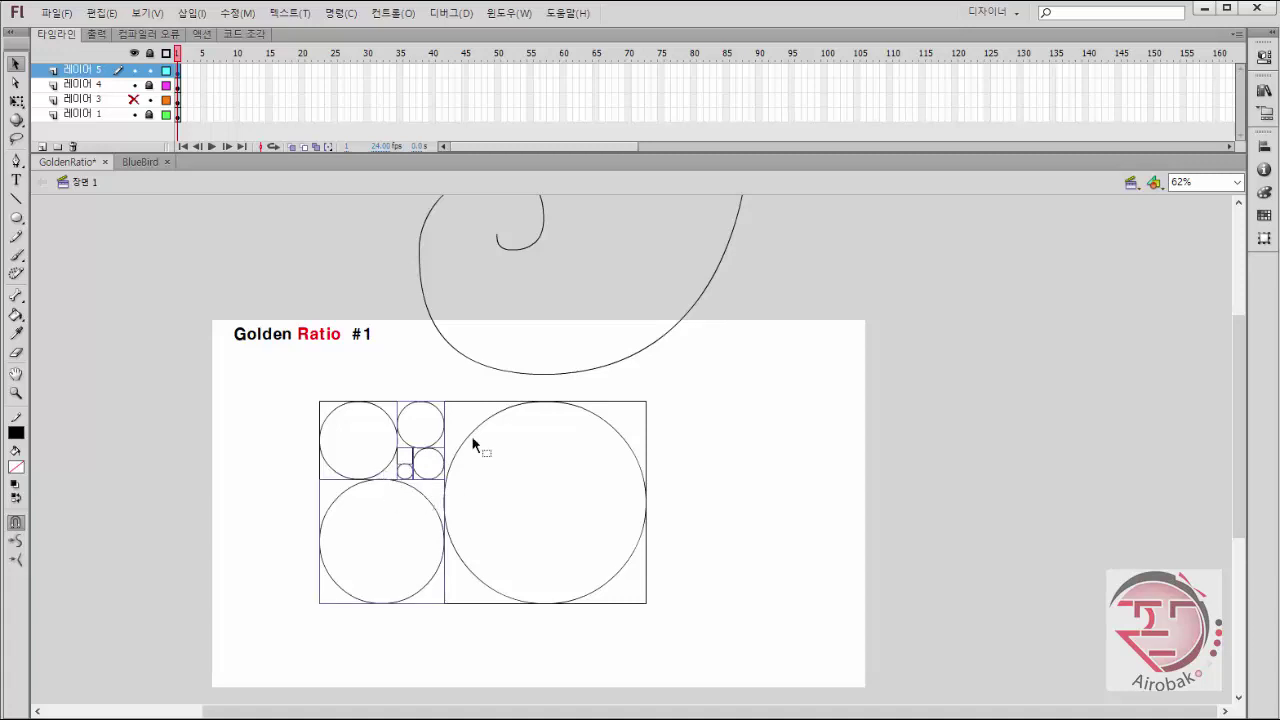
{"action": "left_click", "coordinate": [469, 440], "text": "shift"}
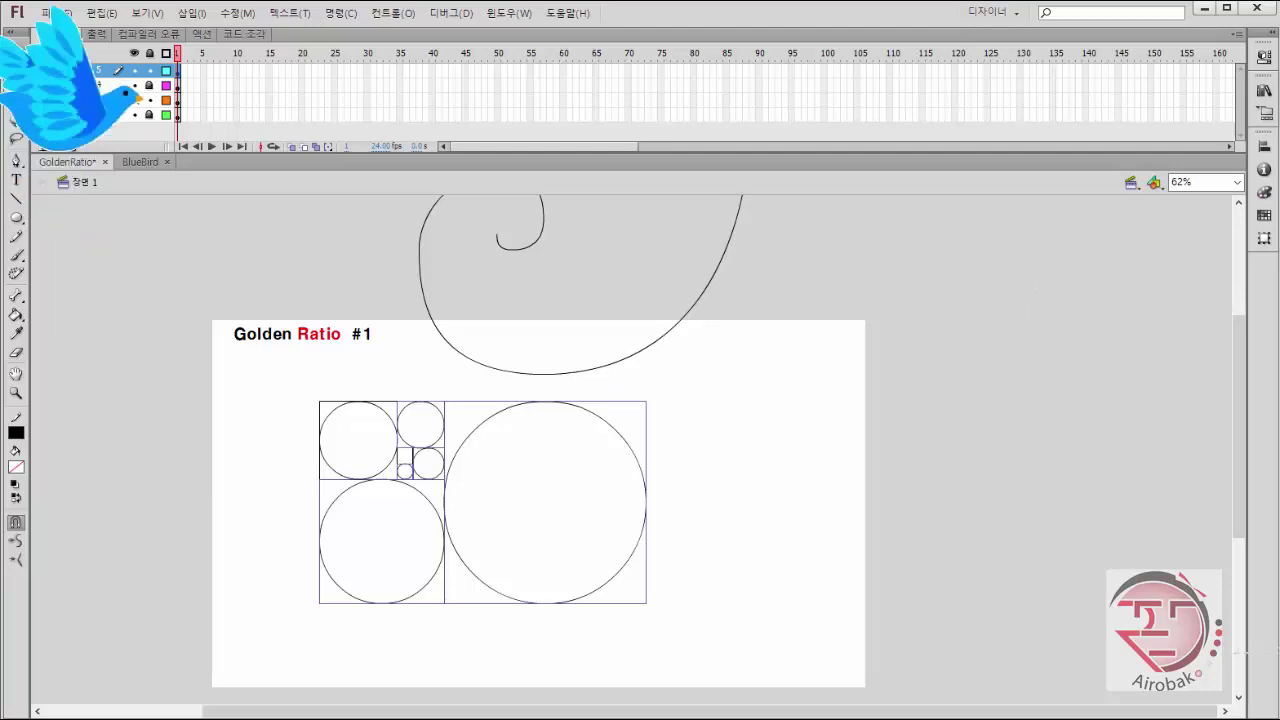
{"action": "left_click", "coordinate": [1264, 146]}
{"action": "left_click", "coordinate": [1191, 176]}
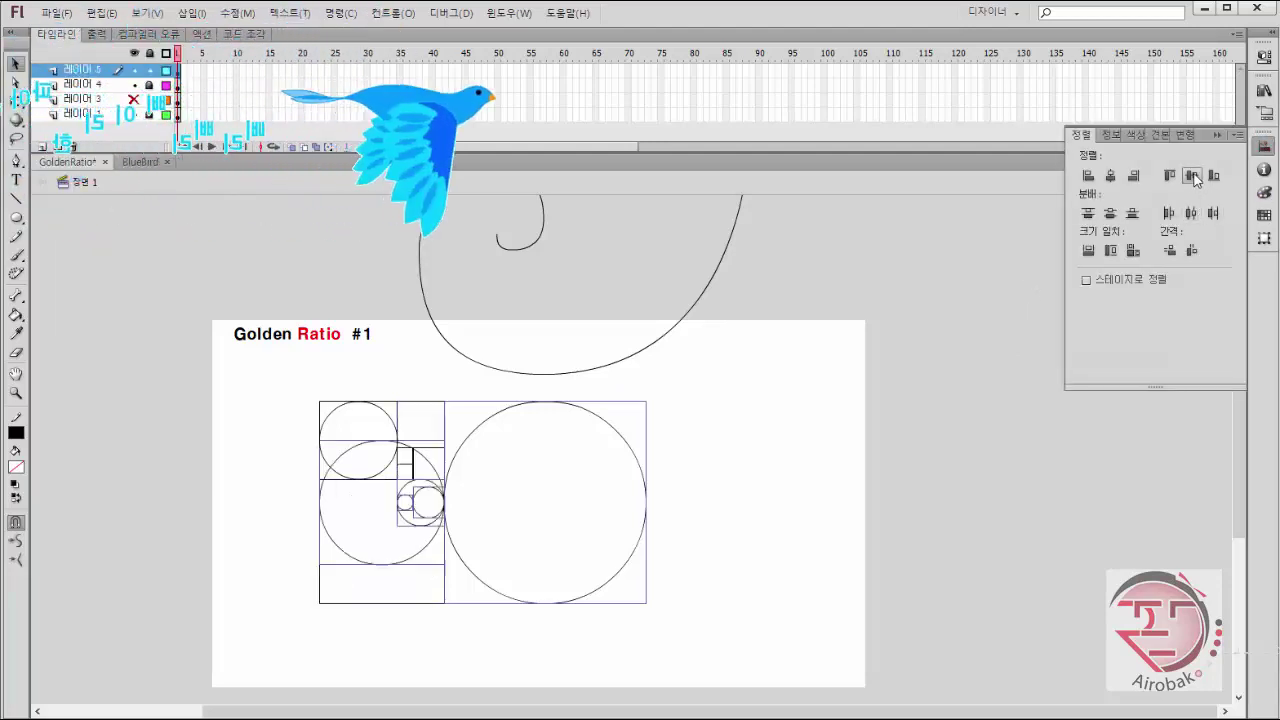
{"action": "left_click", "coordinate": [1110, 177]}
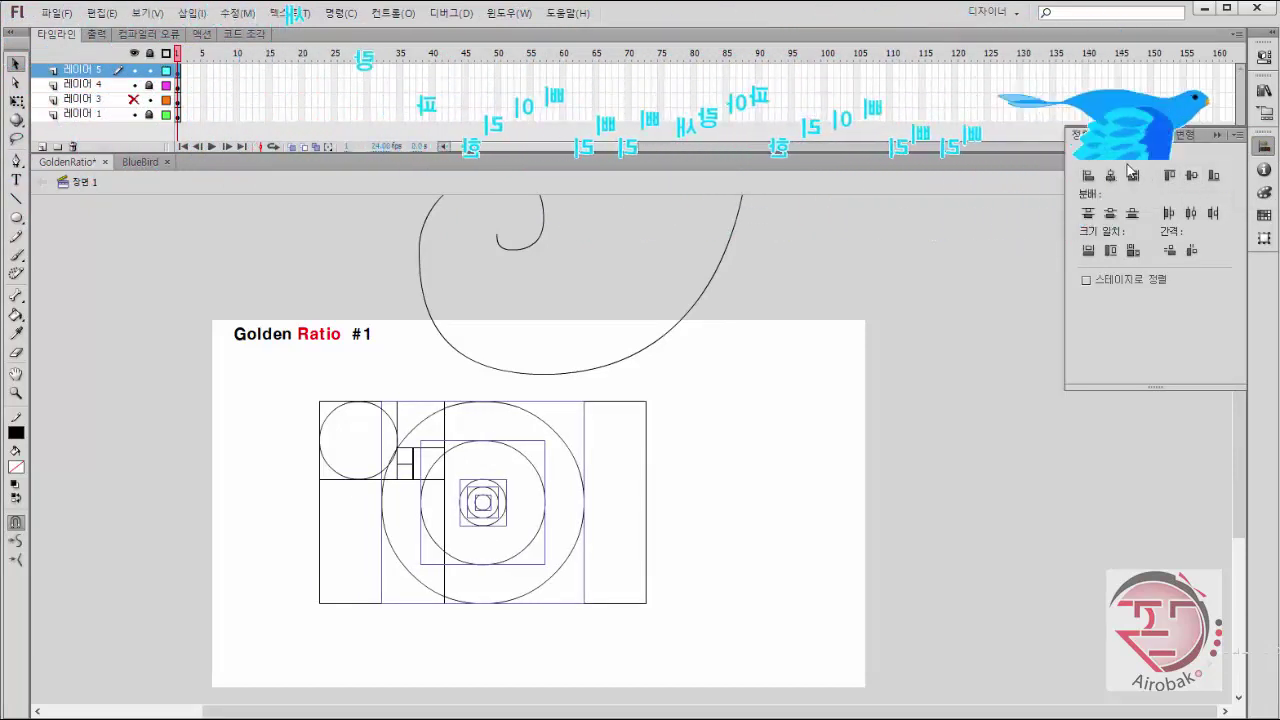
{"action": "key", "text": "ctrl+z"}
{"action": "key", "text": "ctrl+z"}
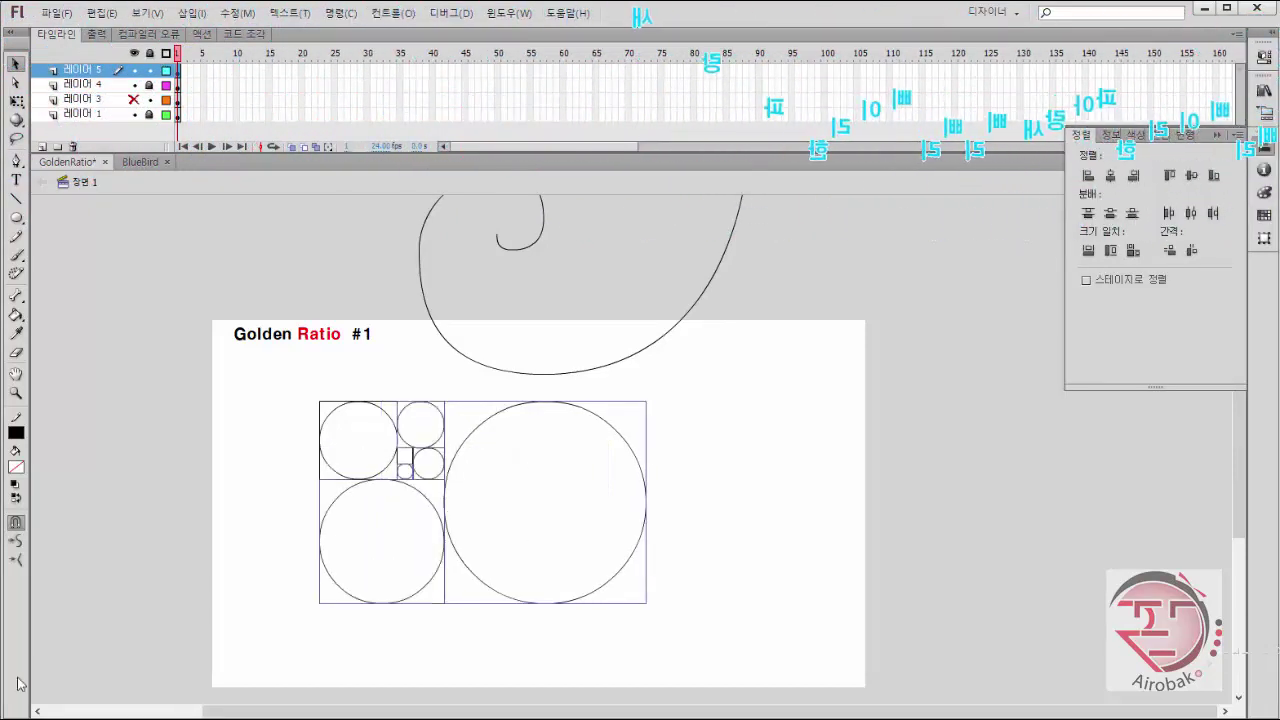
Try to align the smallest circle's vertical centre with the circle in the upper-left square.
{"action": "key", "text": "z"}
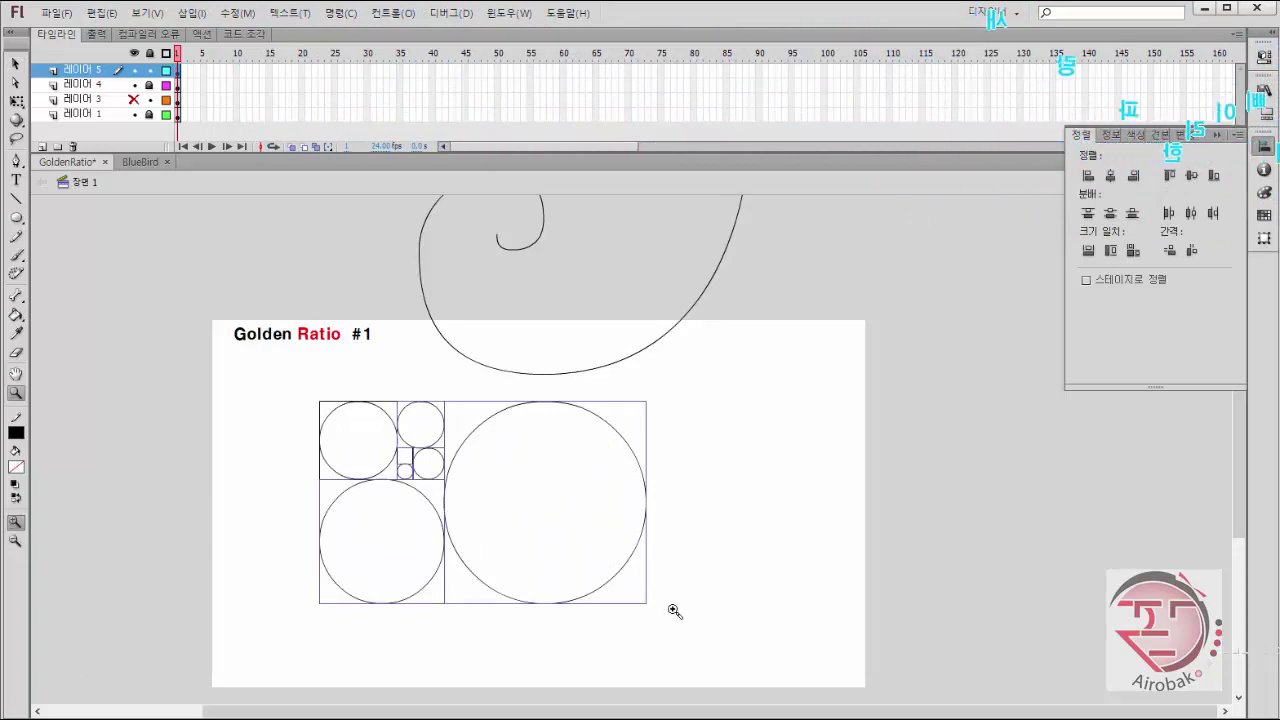
{"action": "key", "text": "ctrl+k"}
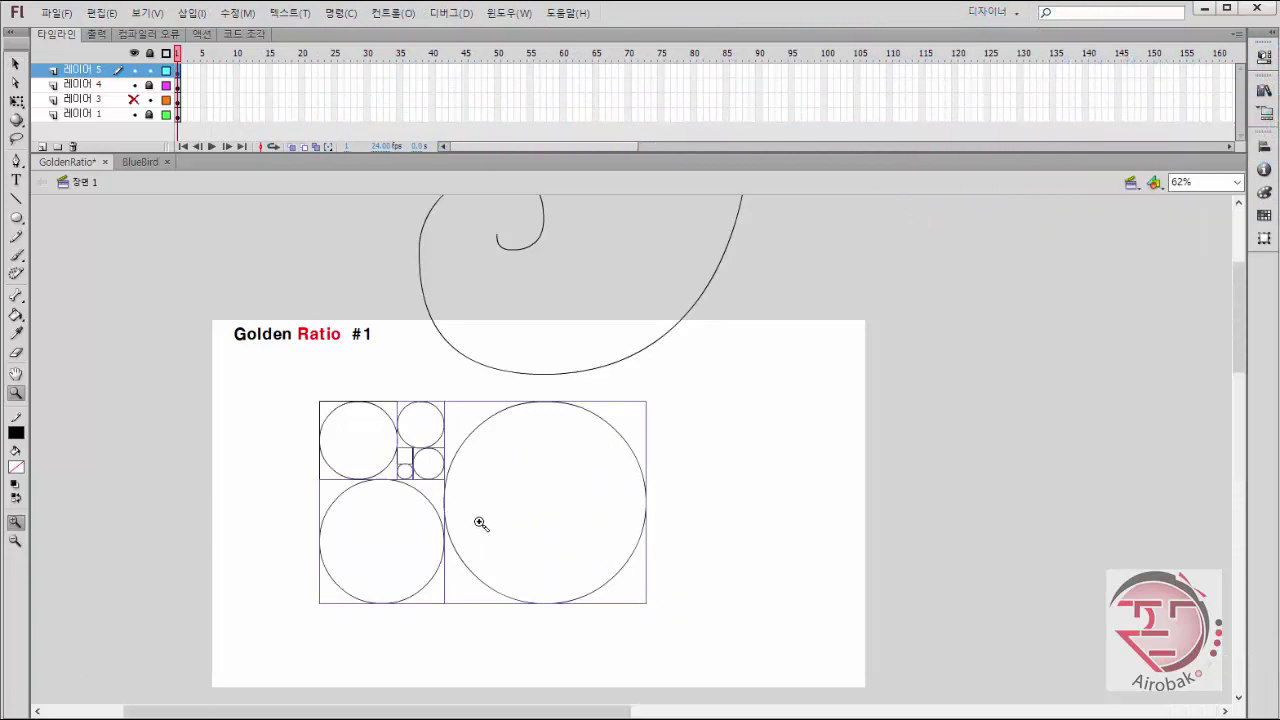
{"action": "left_click", "coordinate": [480, 519]}
{"action": "key", "text": "v"}
{"action": "key", "text": "v"}
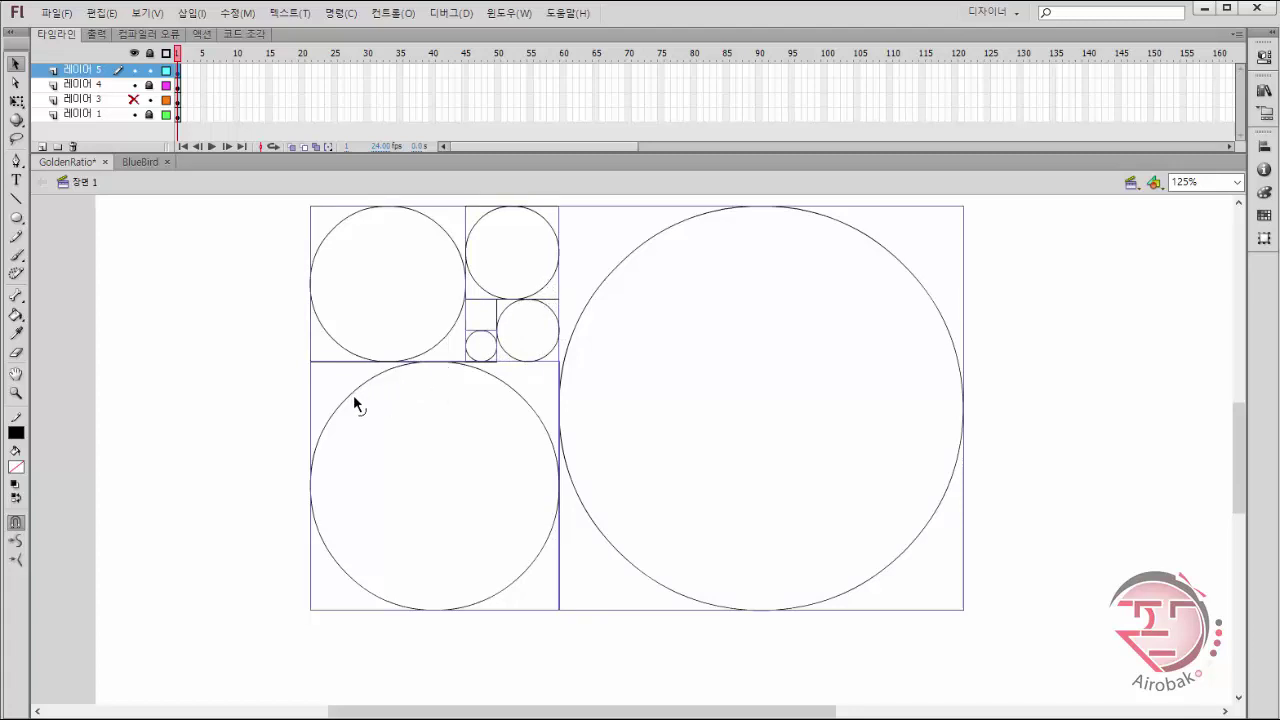
{"action": "left_click", "coordinate": [1265, 150]}
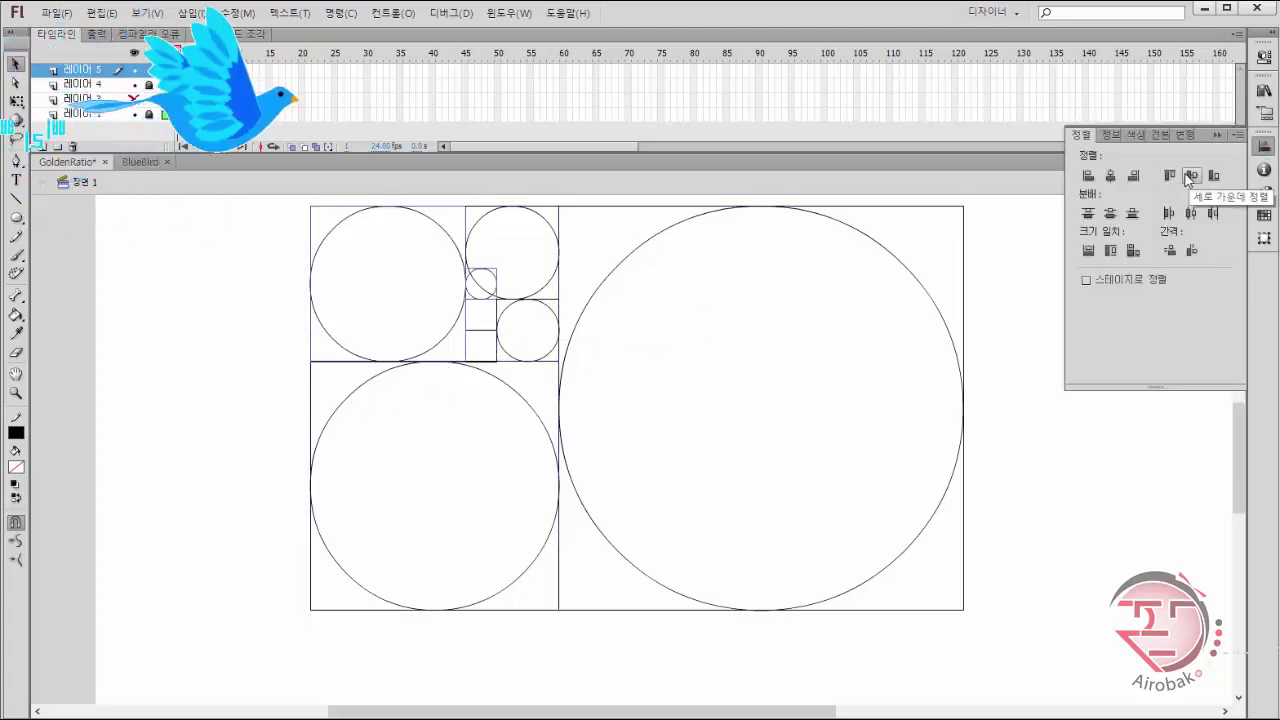
{"action": "left_click", "coordinate": [1014, 284]}
Select all six circles and align their centres horizontally and vertically to make them concentric.
{"action": "left_click", "coordinate": [892, 253]}
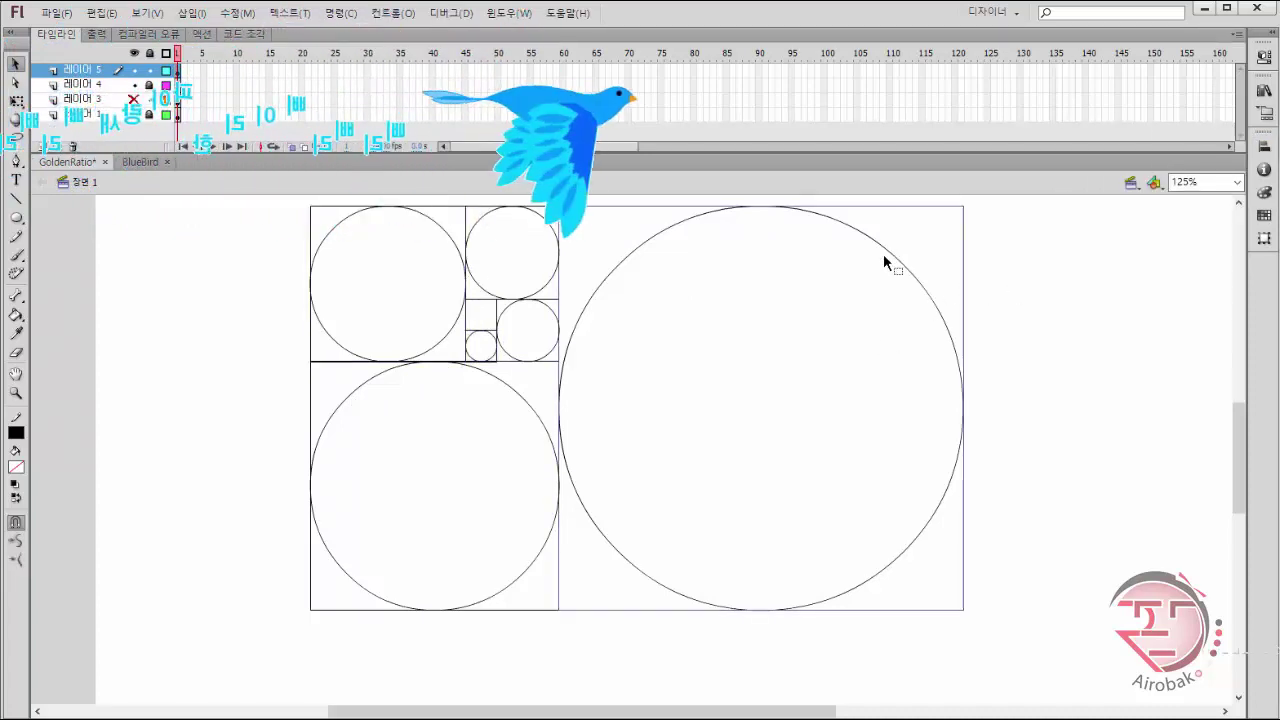
{"action": "left_click", "coordinate": [534, 409], "text": "shift"}
{"action": "left_click", "coordinate": [449, 334], "text": "shift"}
{"action": "left_click", "coordinate": [547, 283], "text": "shift"}
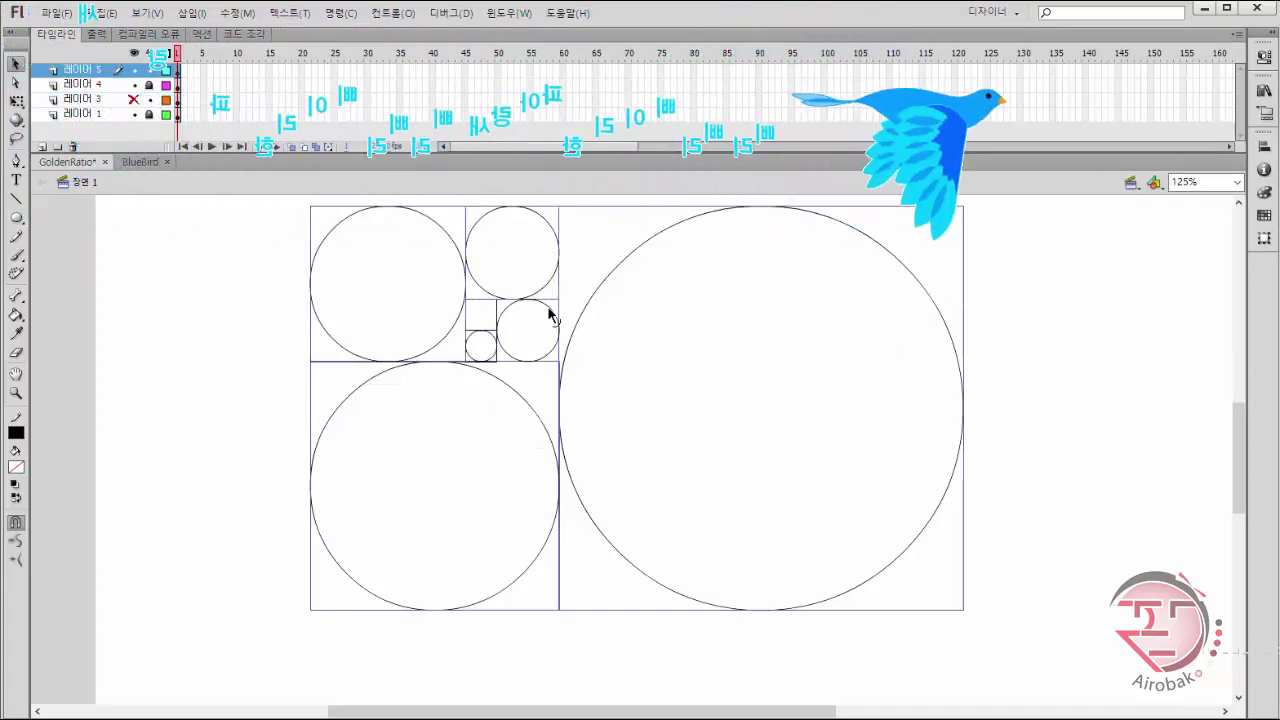
{"action": "left_click", "coordinate": [549, 308], "text": "shift"}
{"action": "left_click", "coordinate": [492, 336], "text": "shift"}
{"action": "left_click", "coordinate": [1264, 146]}
{"action": "left_click", "coordinate": [1110, 175]}
{"action": "left_click", "coordinate": [1191, 175]}
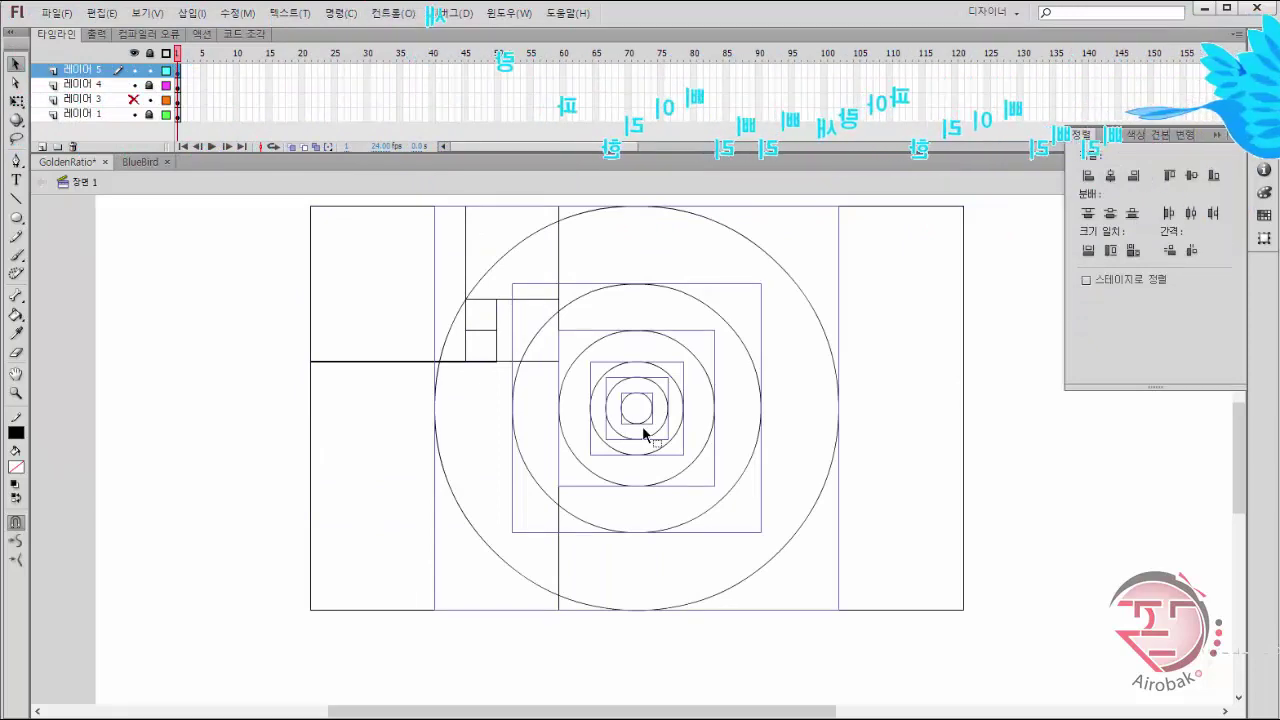
Move the concentric circles into the largest square and place the spiral to the right of the golden rectangle.
{"action": "left_click_drag", "start_coordinate": [643, 418], "coordinate": [363, 441]}
{"action": "left_click_drag", "start_coordinate": [670, 443], "coordinate": [803, 440]}
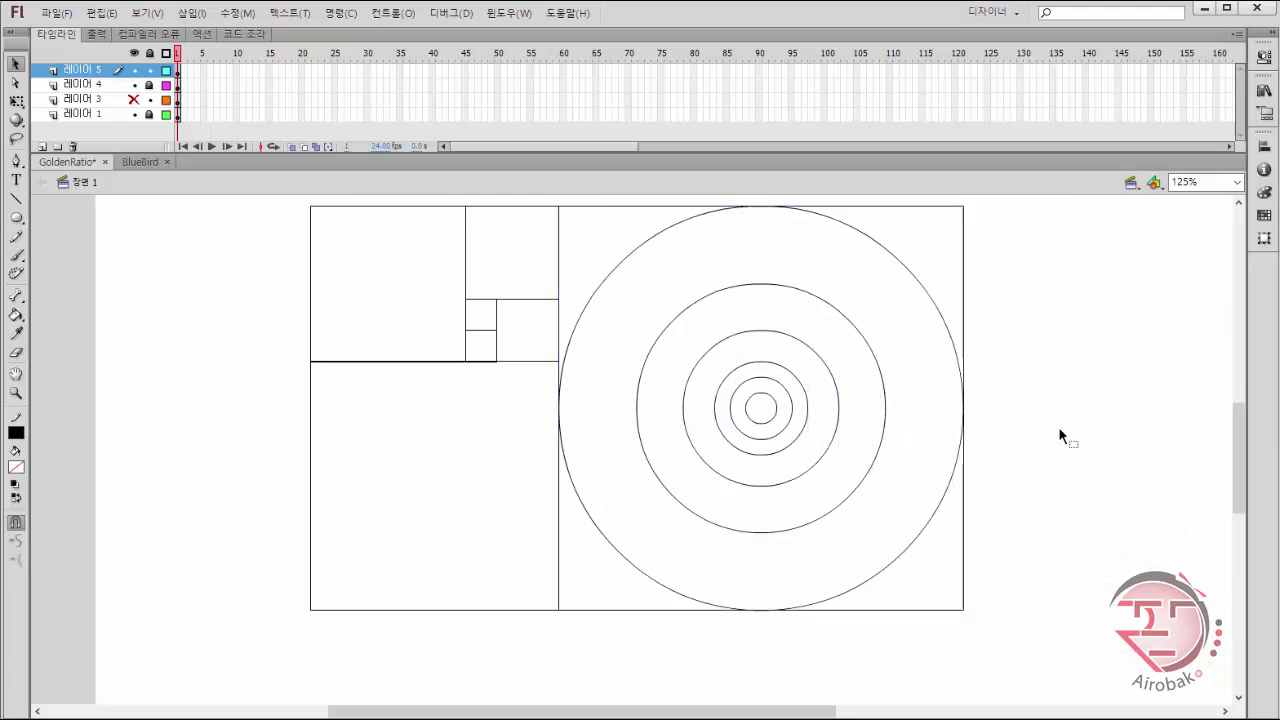
{"action": "key", "text": "ctrl+minus"}
{"action": "left_click", "coordinate": [689, 409]}
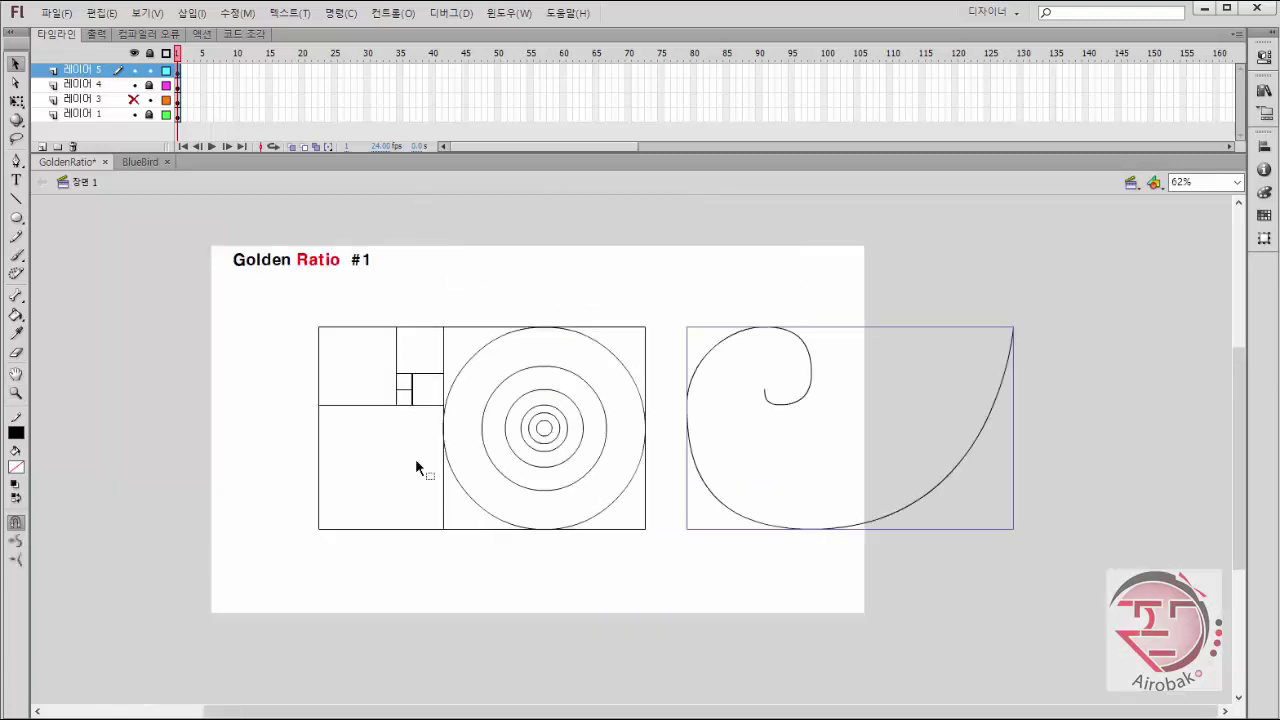
{"action": "left_click_drag", "start_coordinate": [287, 298], "coordinate": [1150, 612]}
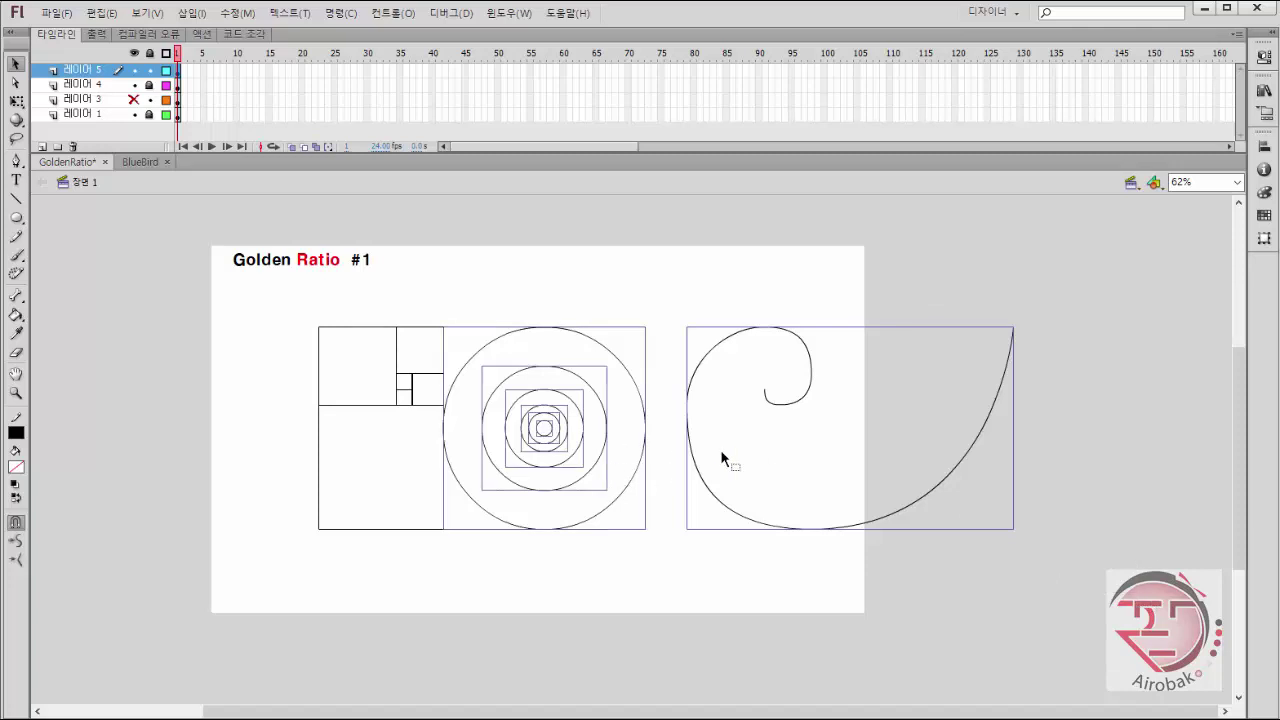
{"action": "mouse_move", "coordinate": [783, 406]}
{"action": "left_mouse_down"}
{"action": "mouse_move", "coordinate": [748, 406]}
{"action": "mouse_move", "coordinate": [766, 406]}
{"action": "left_mouse_up"}
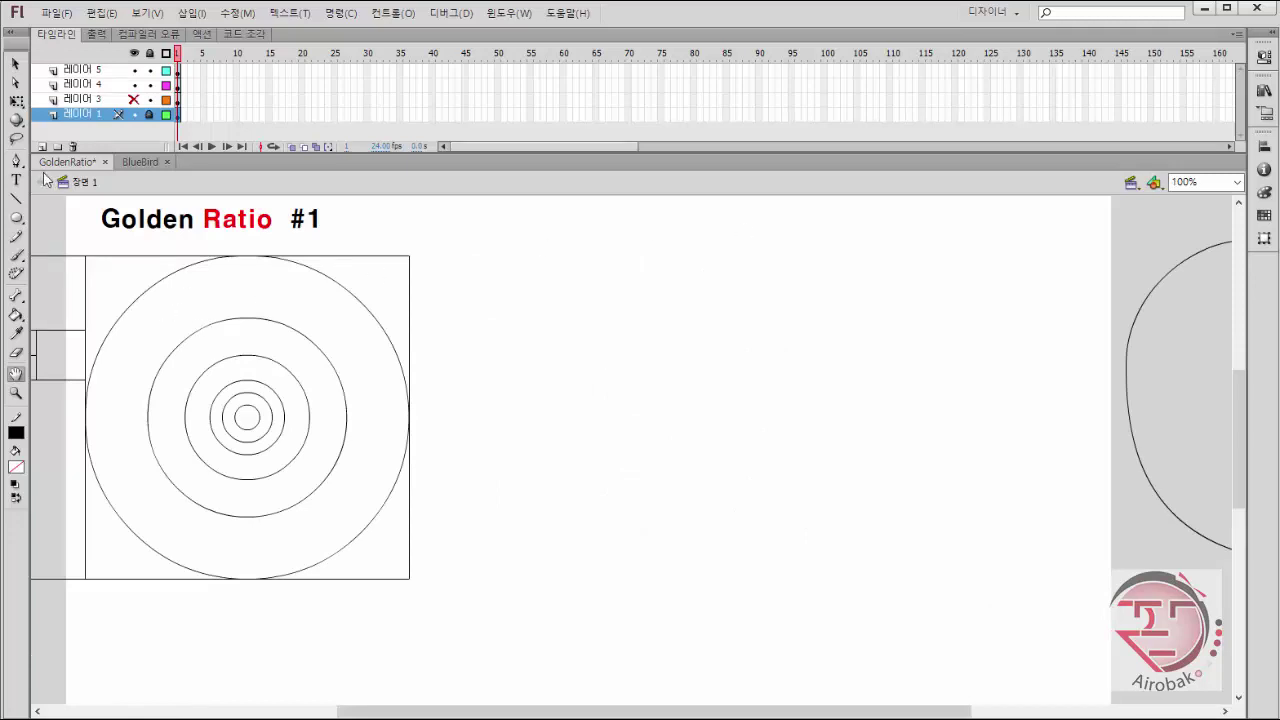
Look at the bird artwork in the BlueBird document and return to the GoldenRatio document.
{"action": "left_click", "coordinate": [16, 237]}
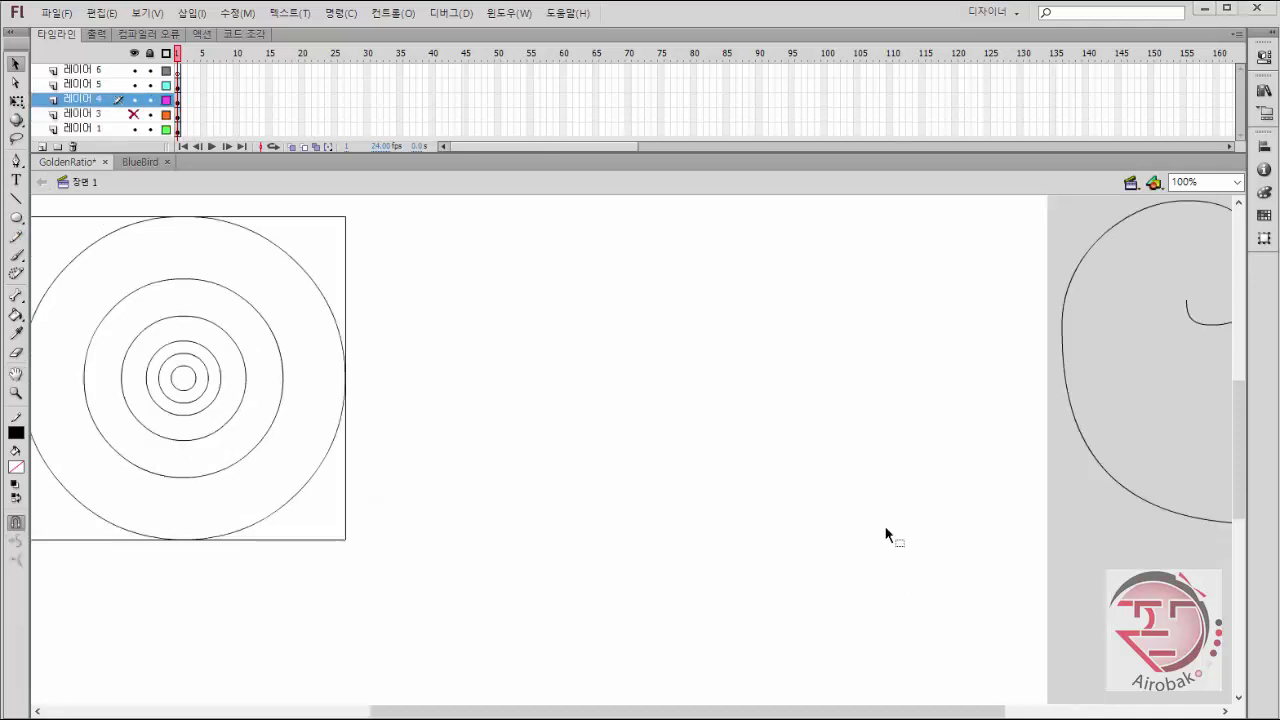
{"action": "left_click", "coordinate": [152, 162]}
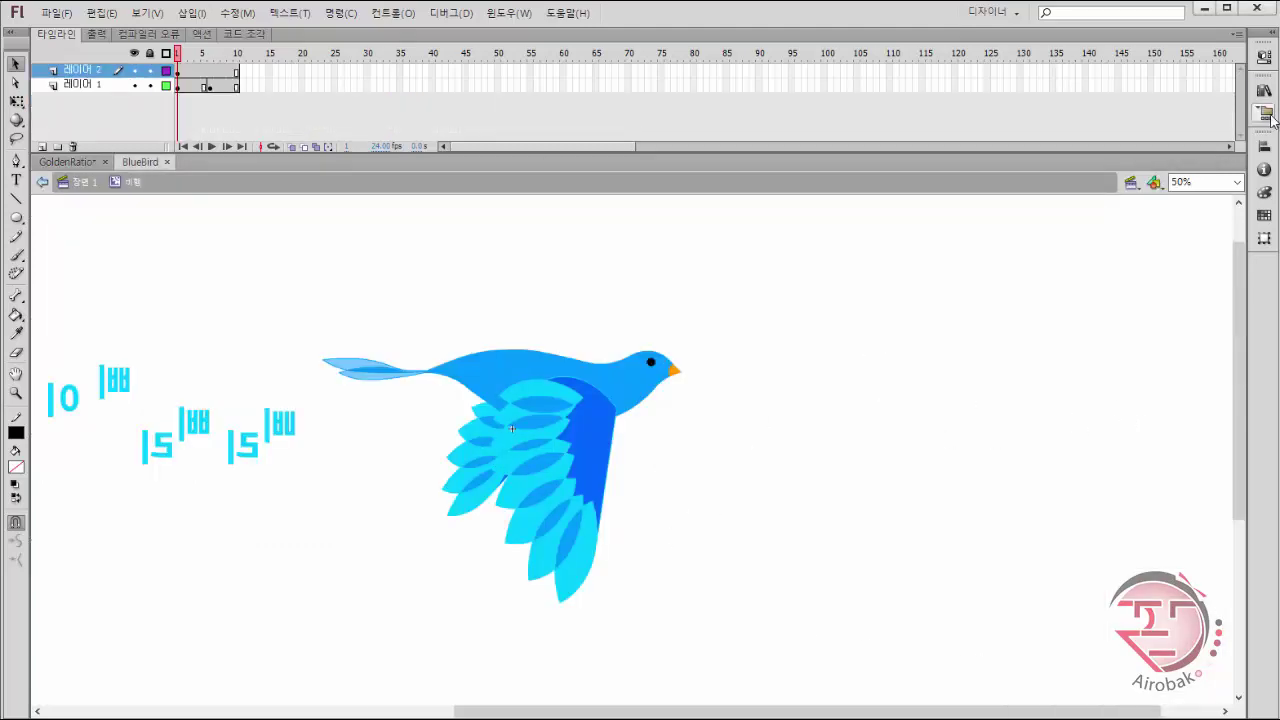
{"action": "left_click", "coordinate": [67, 162]}
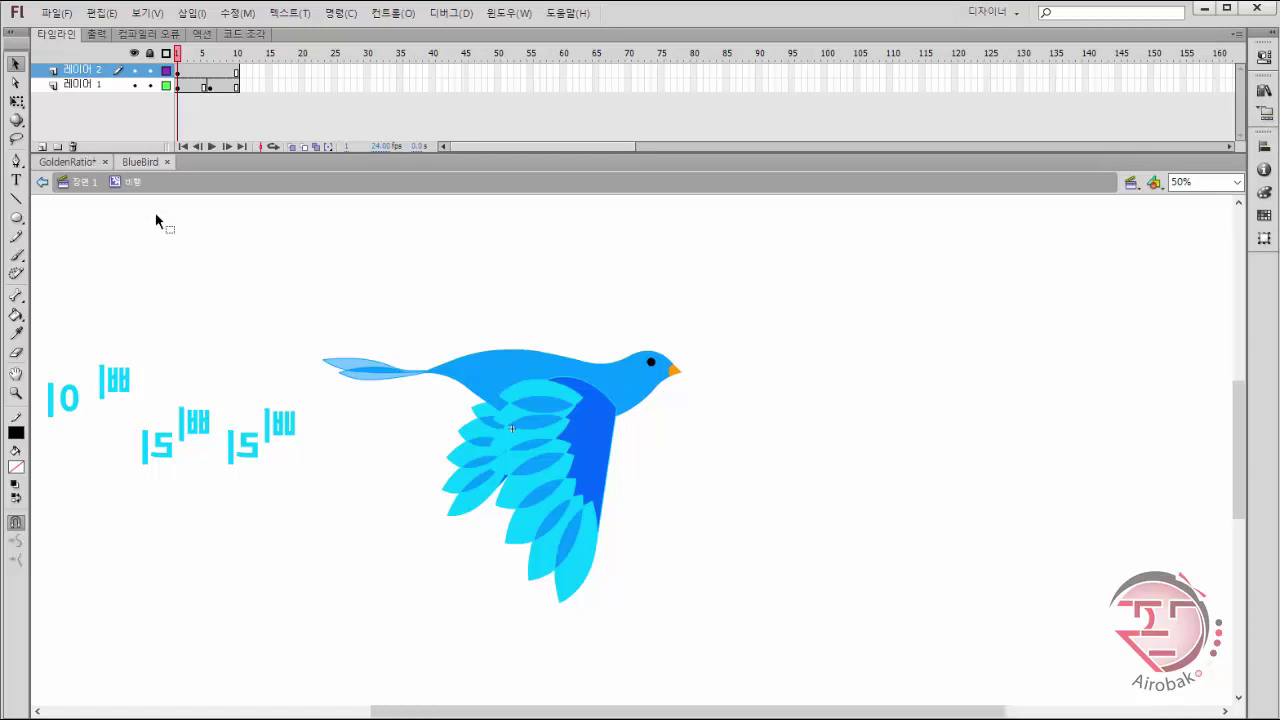
Save the document and place an instance of the library symbol 몸통2 to the right of the concentric circles.
{"action": "left_click", "coordinate": [1265, 90]}
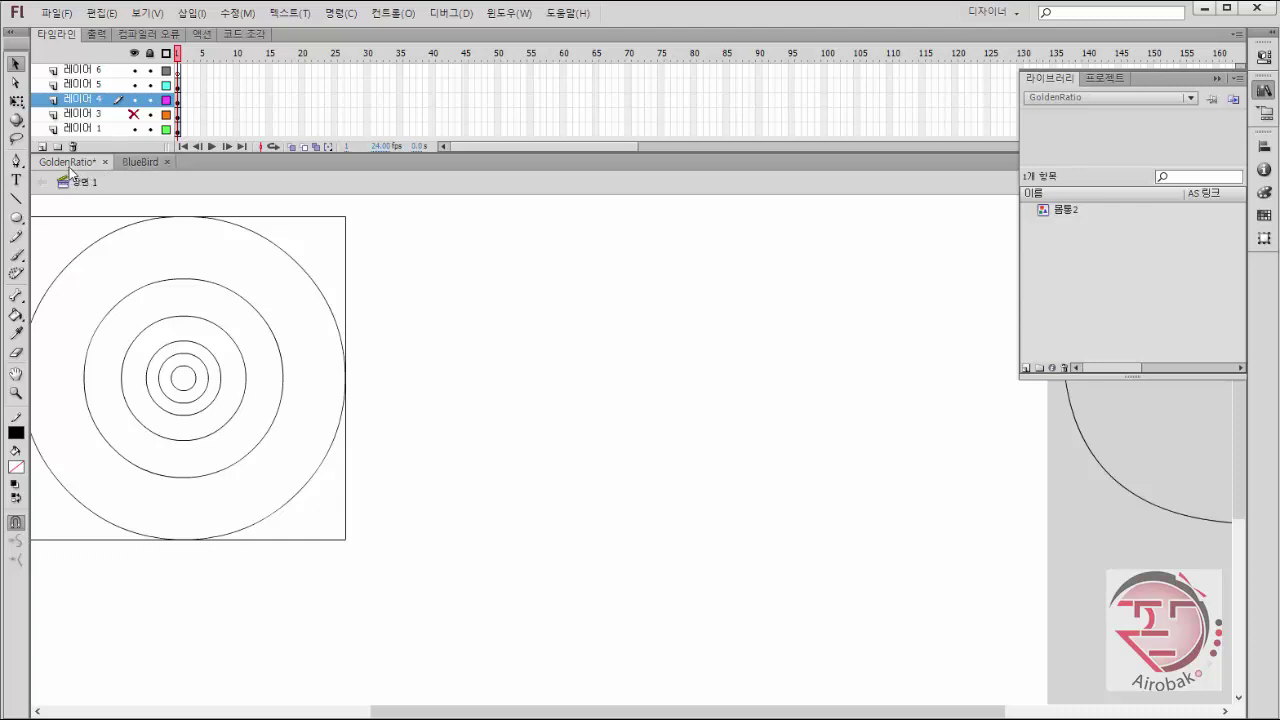
{"action": "key", "text": "ctrl+s"}
{"action": "left_click", "coordinate": [1190, 99]}
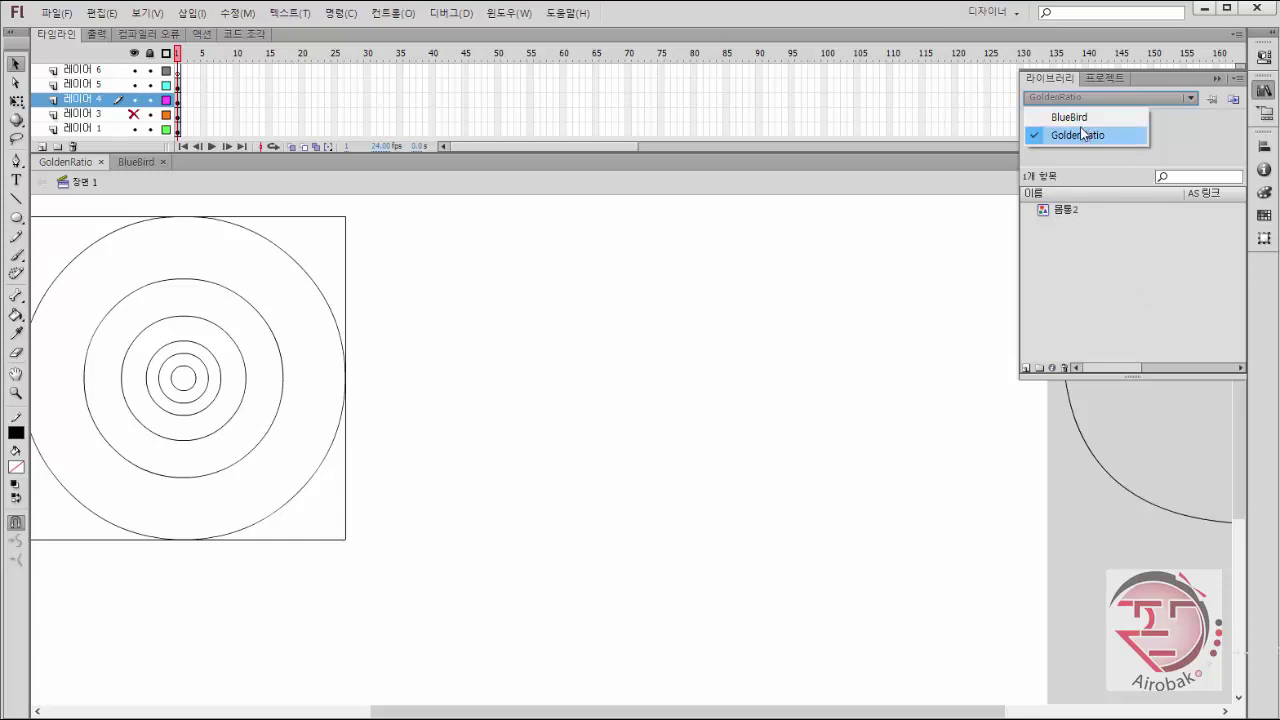
{"action": "left_click", "coordinate": [1063, 211]}
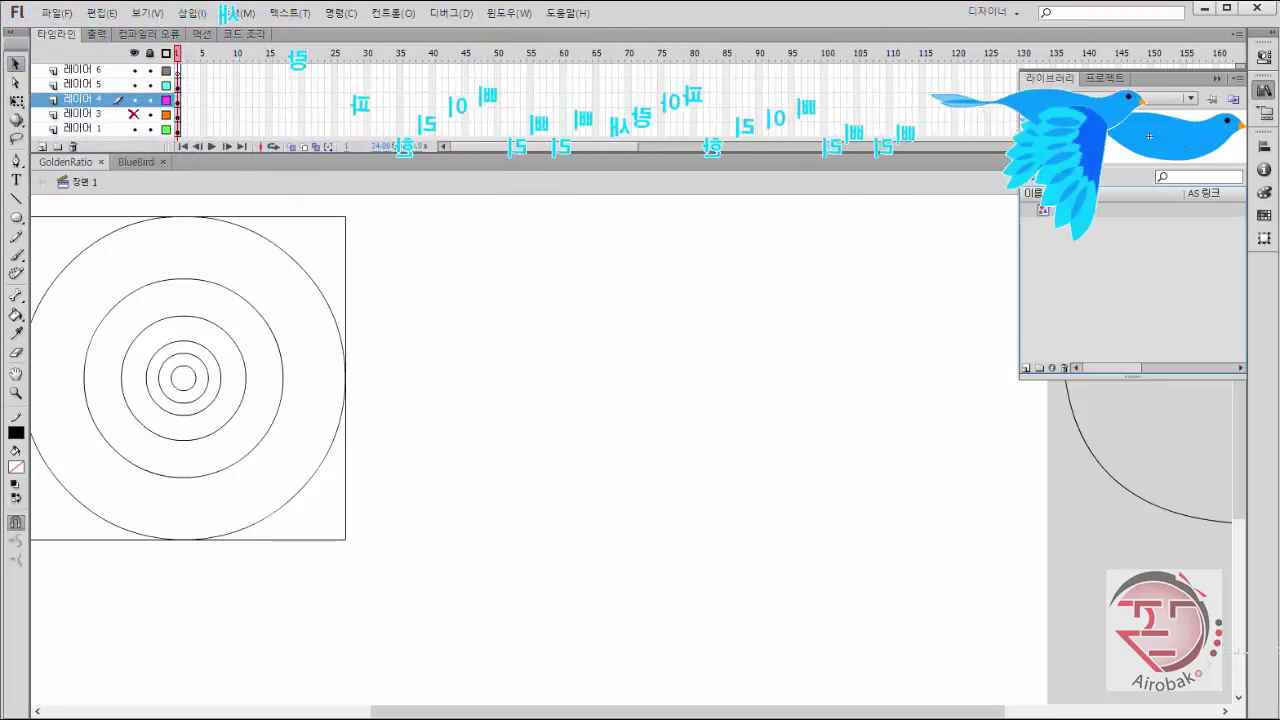
{"action": "left_click_drag", "start_coordinate": [1187, 143], "coordinate": [706, 374]}
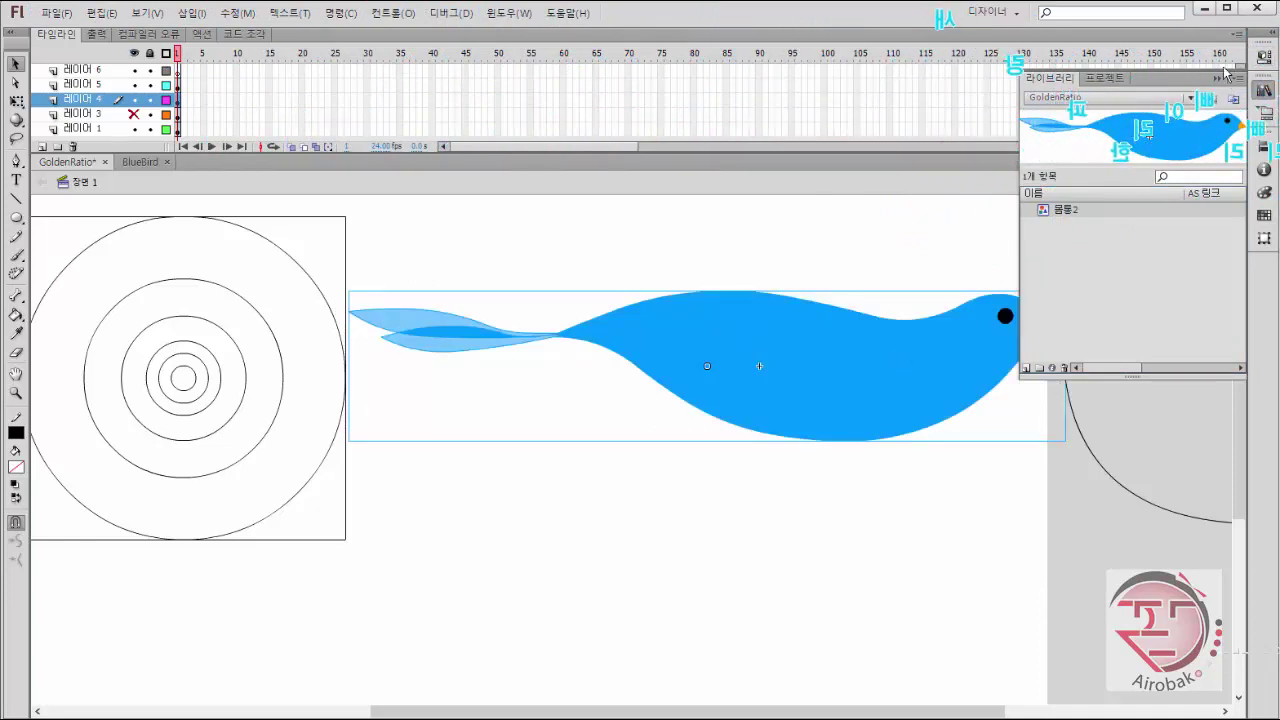
Scale the bird instance down proportionally about its centre to roughly one fifth of its size.
{"action": "left_click", "coordinate": [1264, 90]}
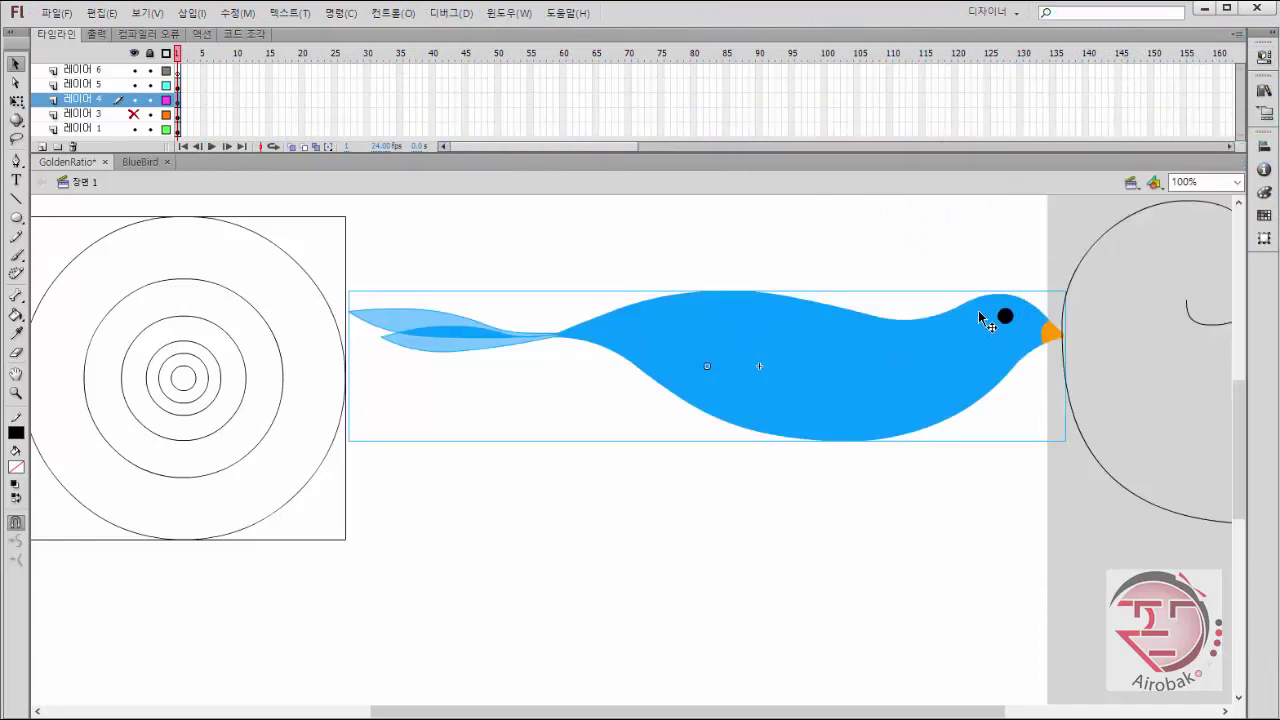
{"action": "key", "text": "q"}
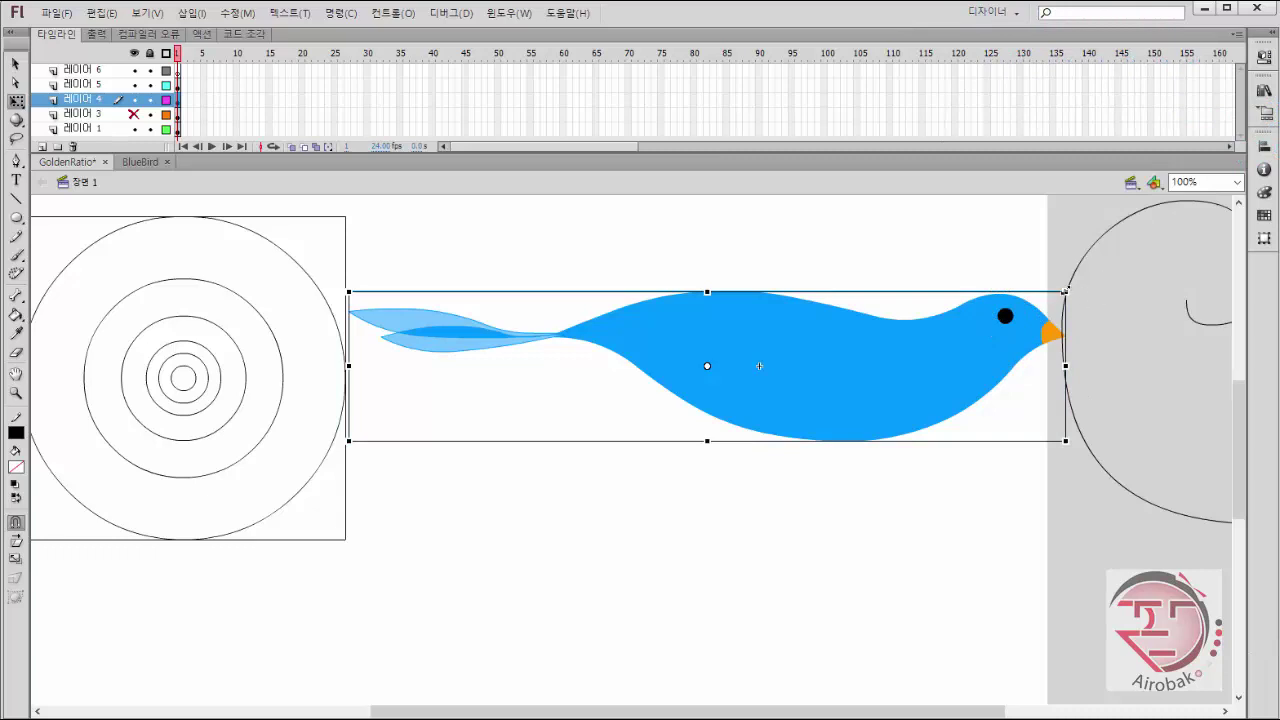
{"action": "left_click_drag", "start_coordinate": [1066, 292], "coordinate": [774, 348]}
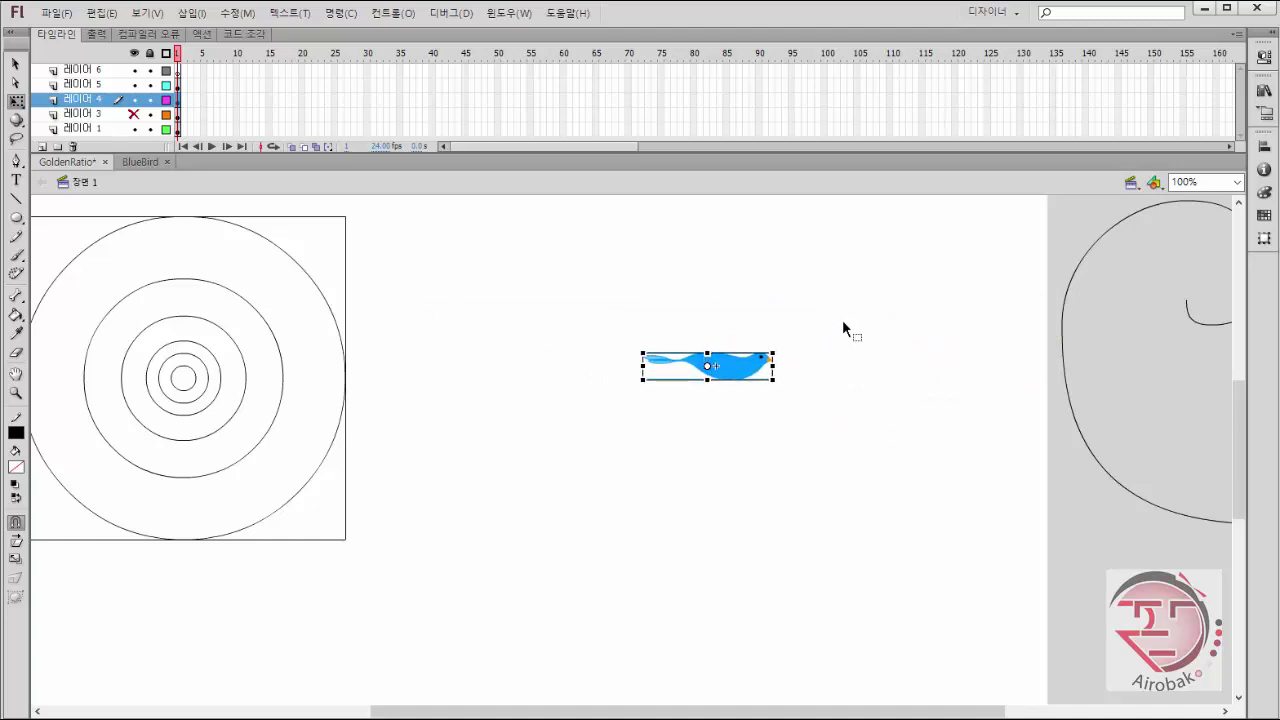
{"action": "key", "text": "v"}
{"action": "left_click", "coordinate": [913, 338]}
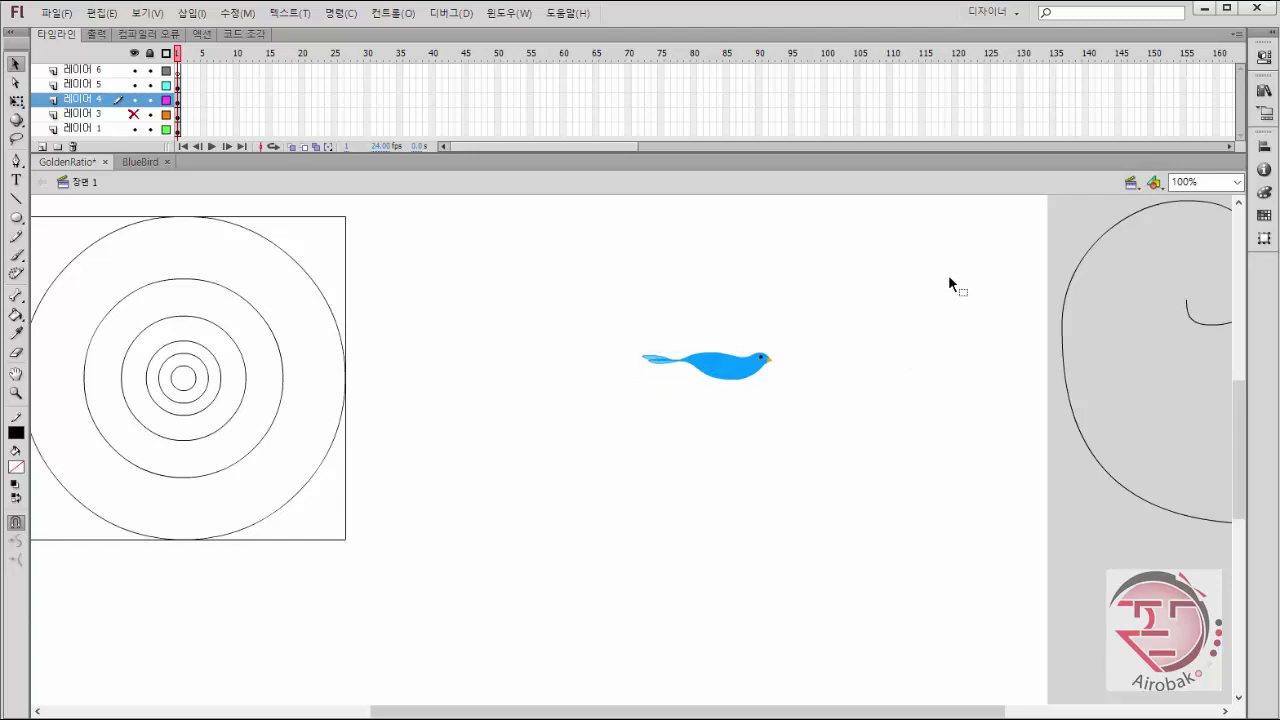
Examine the reduced bird up close and compare it with the concentric circles in the golden rectangle.
{"action": "key", "text": "z"}
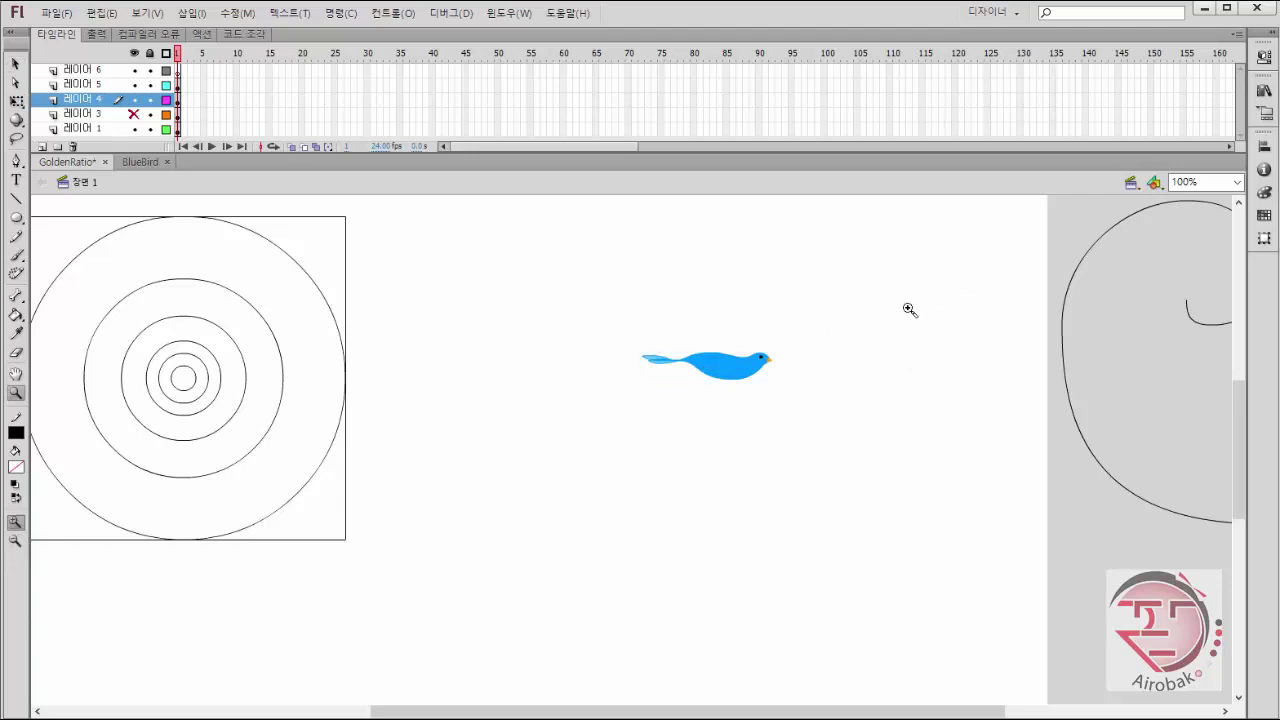
{"action": "left_click", "coordinate": [785, 388]}
{"action": "left_click", "coordinate": [525, 440]}
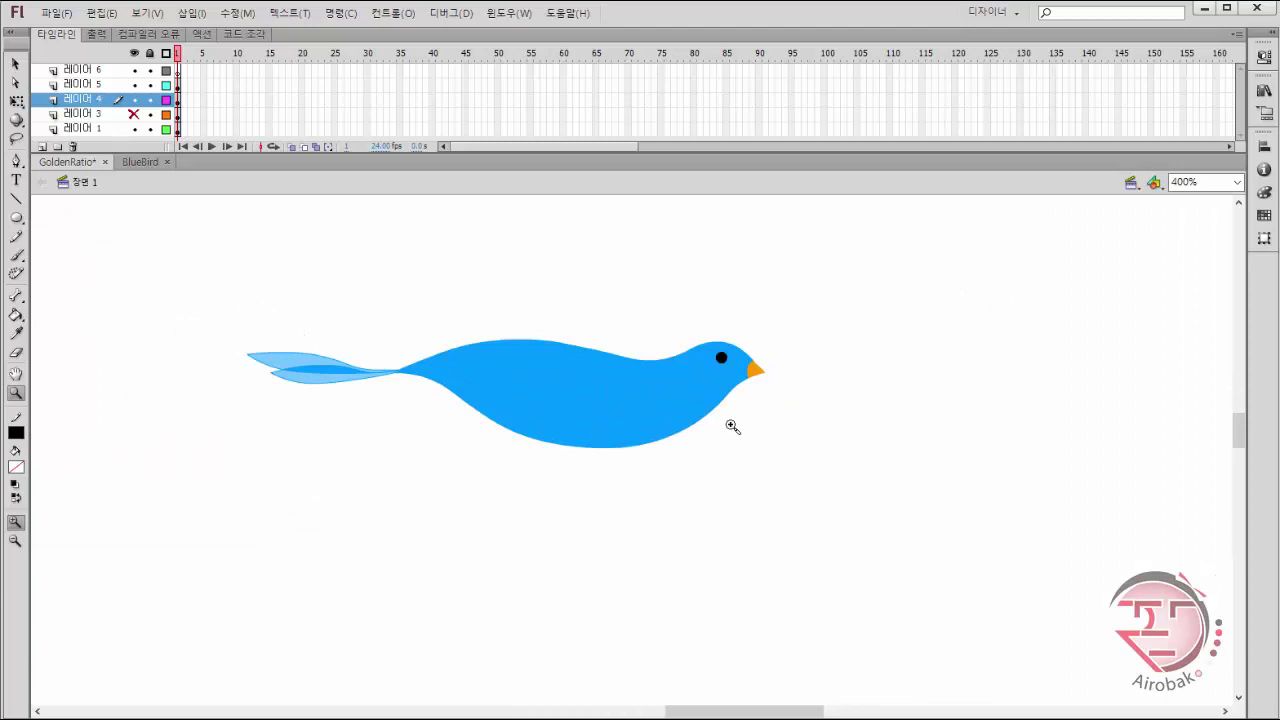
{"action": "left_click", "coordinate": [684, 366]}
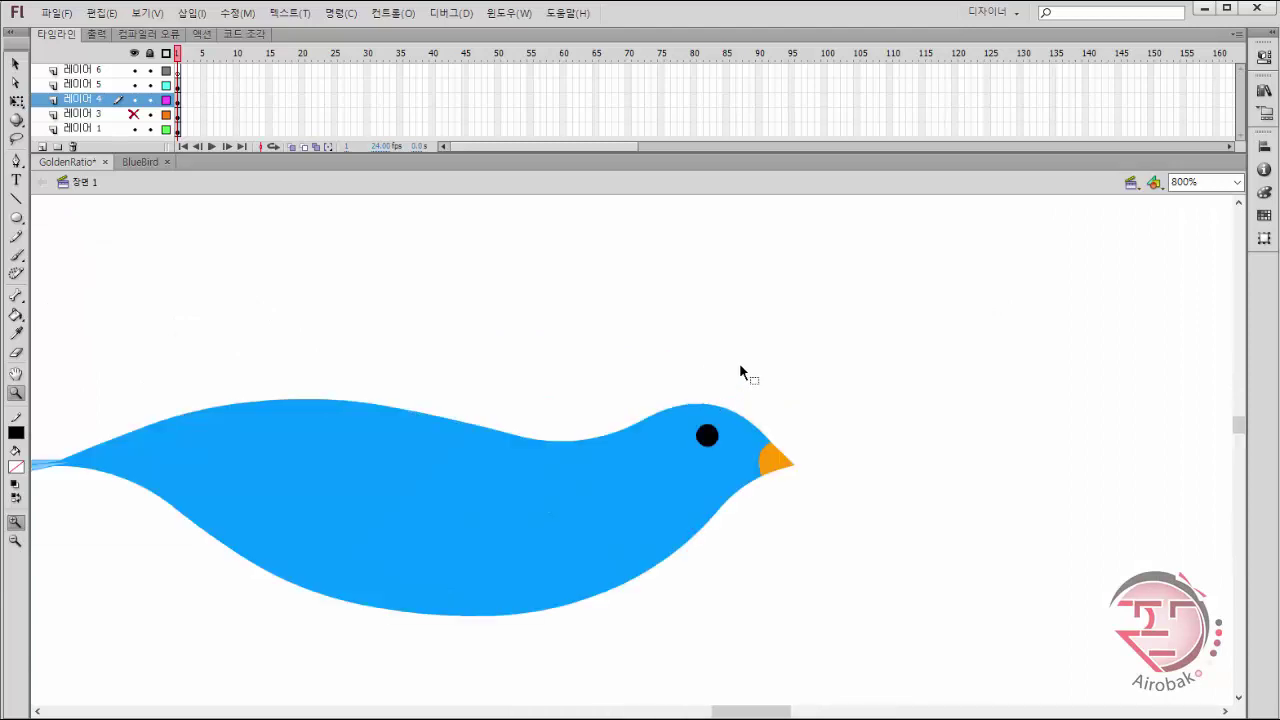
{"action": "key", "text": "v"}
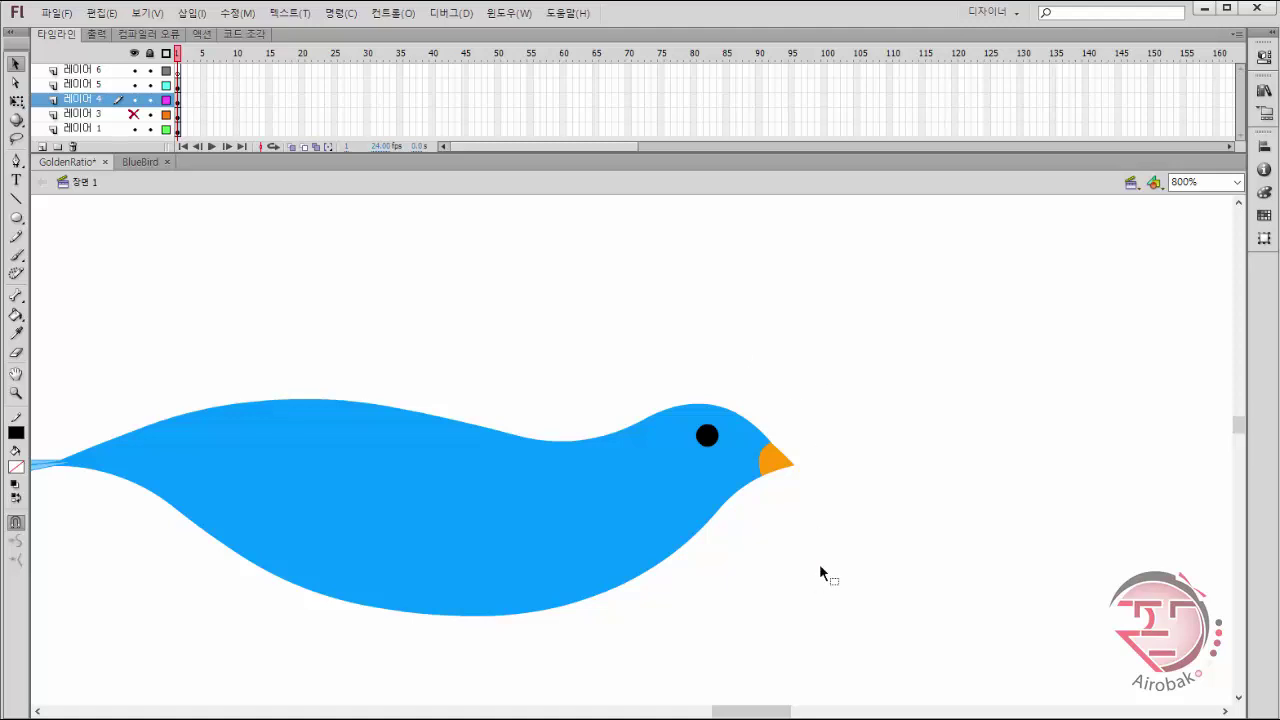
{"action": "left_click_drag", "start_coordinate": [765, 711], "coordinate": [539, 716]}
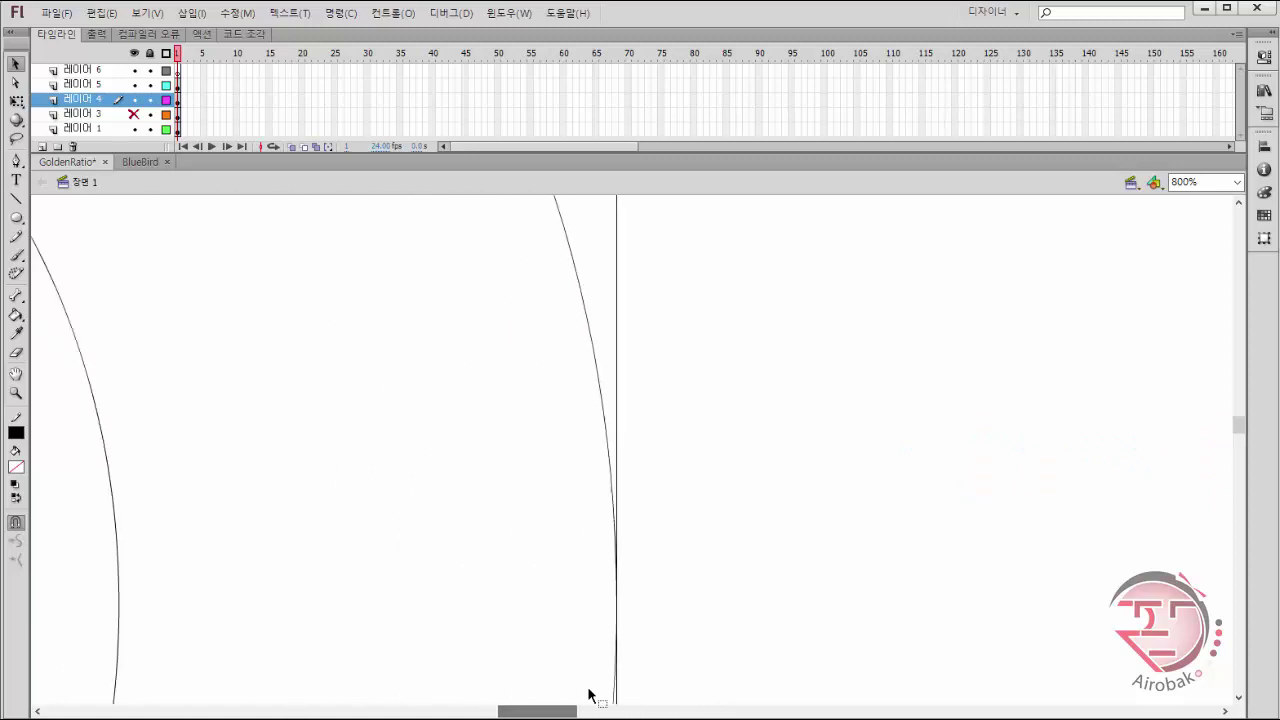
{"action": "key", "text": "z"}
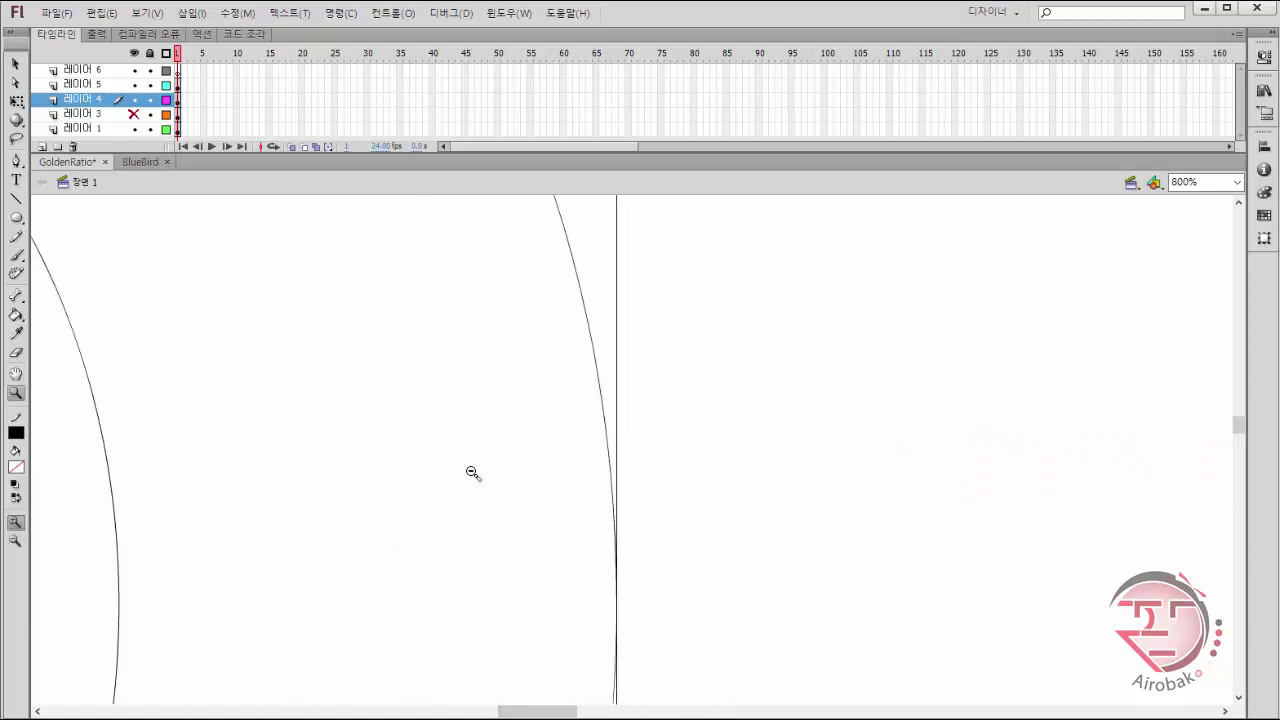
{"action": "left_click", "coordinate": [712, 497]}
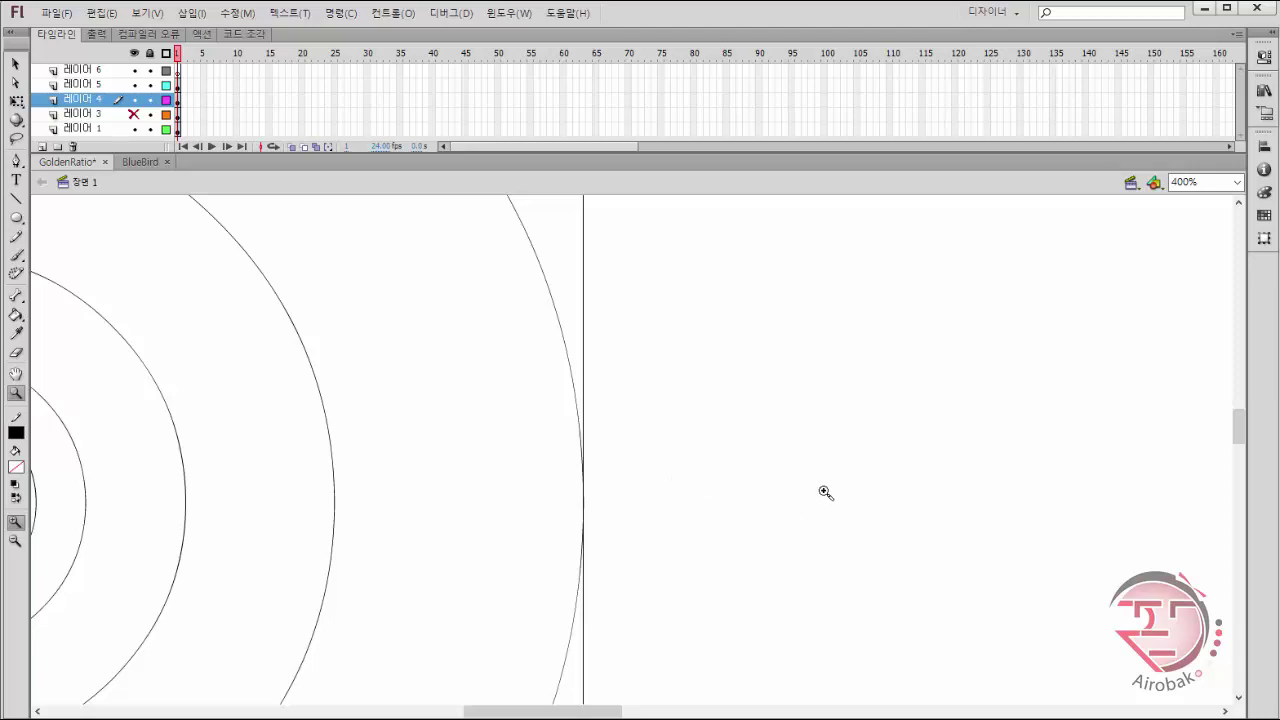
{"action": "left_click_drag", "start_coordinate": [796, 490], "coordinate": [785, 483]}
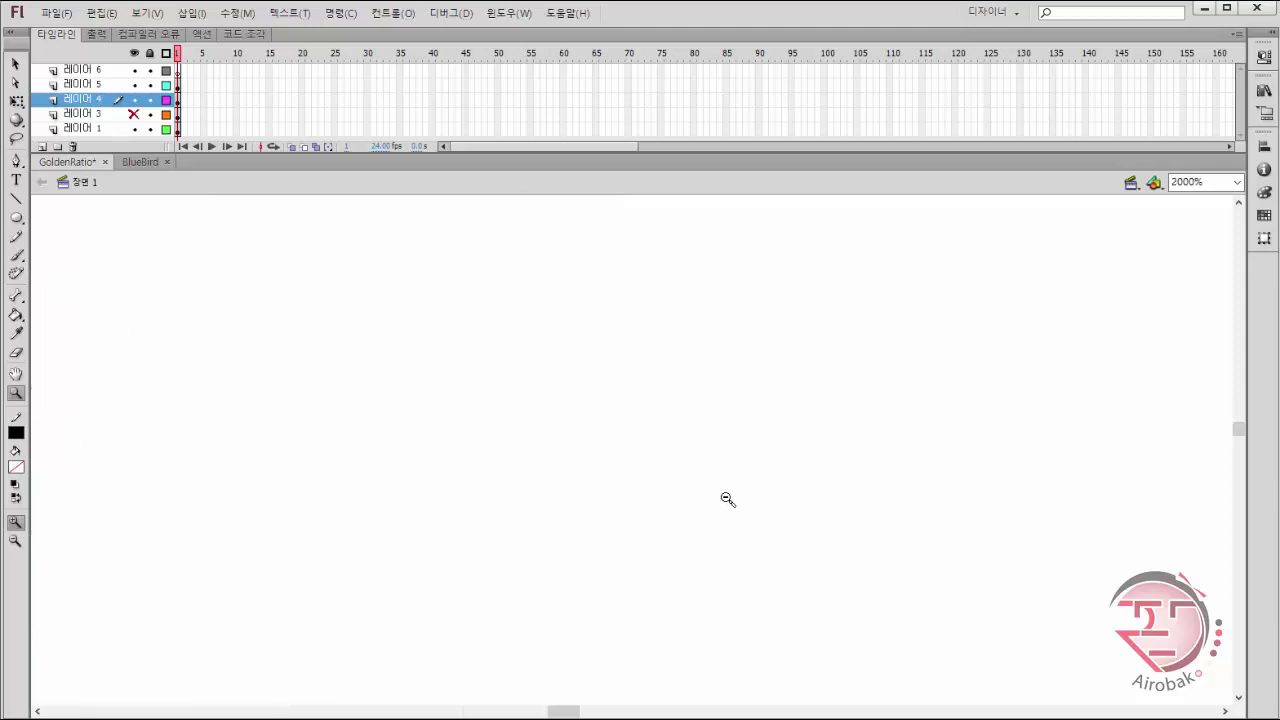
{"action": "left_click", "coordinate": [160, 426]}
{"action": "left_click", "coordinate": [163, 430]}
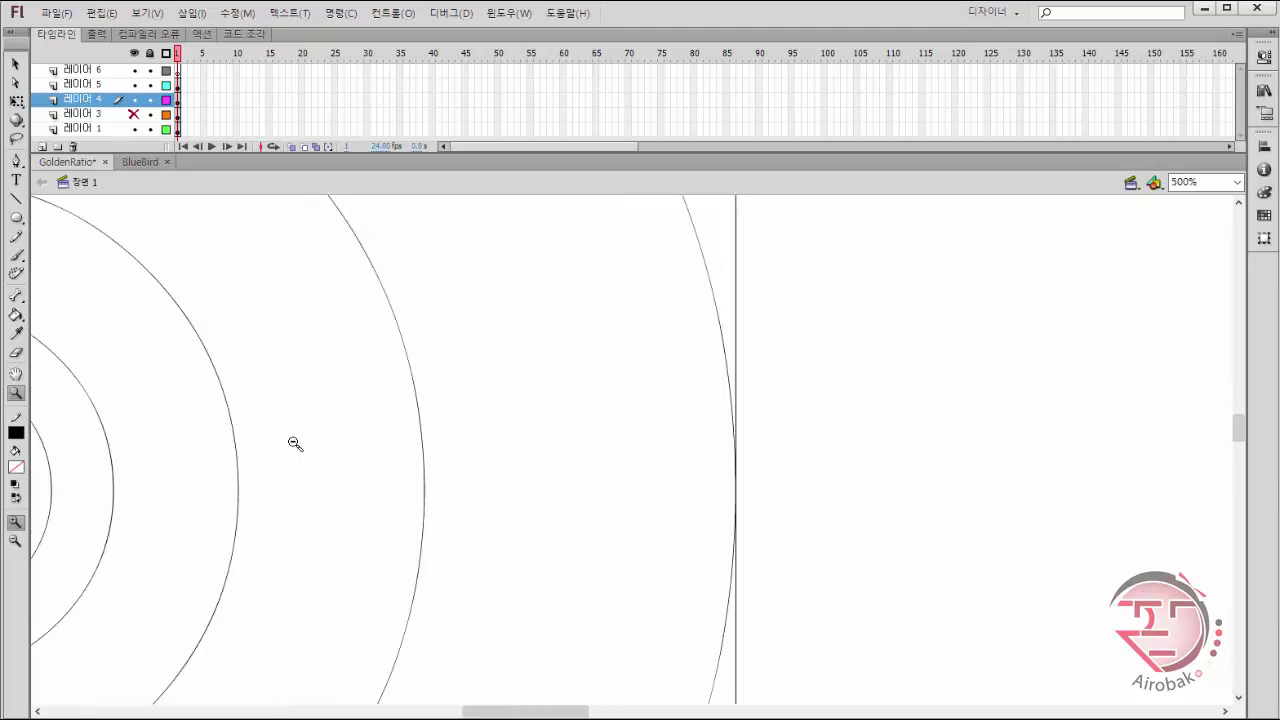
{"action": "left_click", "coordinate": [318, 449]}
{"action": "left_click", "coordinate": [330, 445], "text": "alt"}
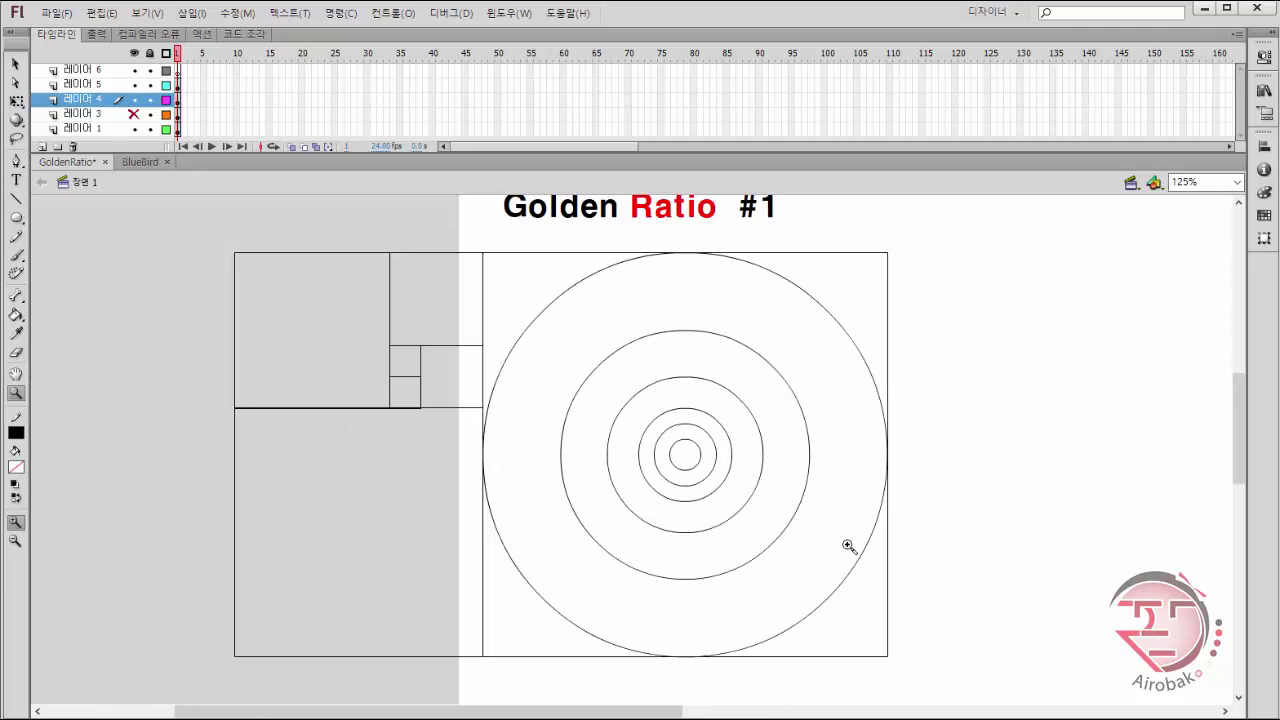
{"action": "key", "text": "h"}
{"action": "left_click_drag", "start_coordinate": [972, 557], "coordinate": [529, 557]}
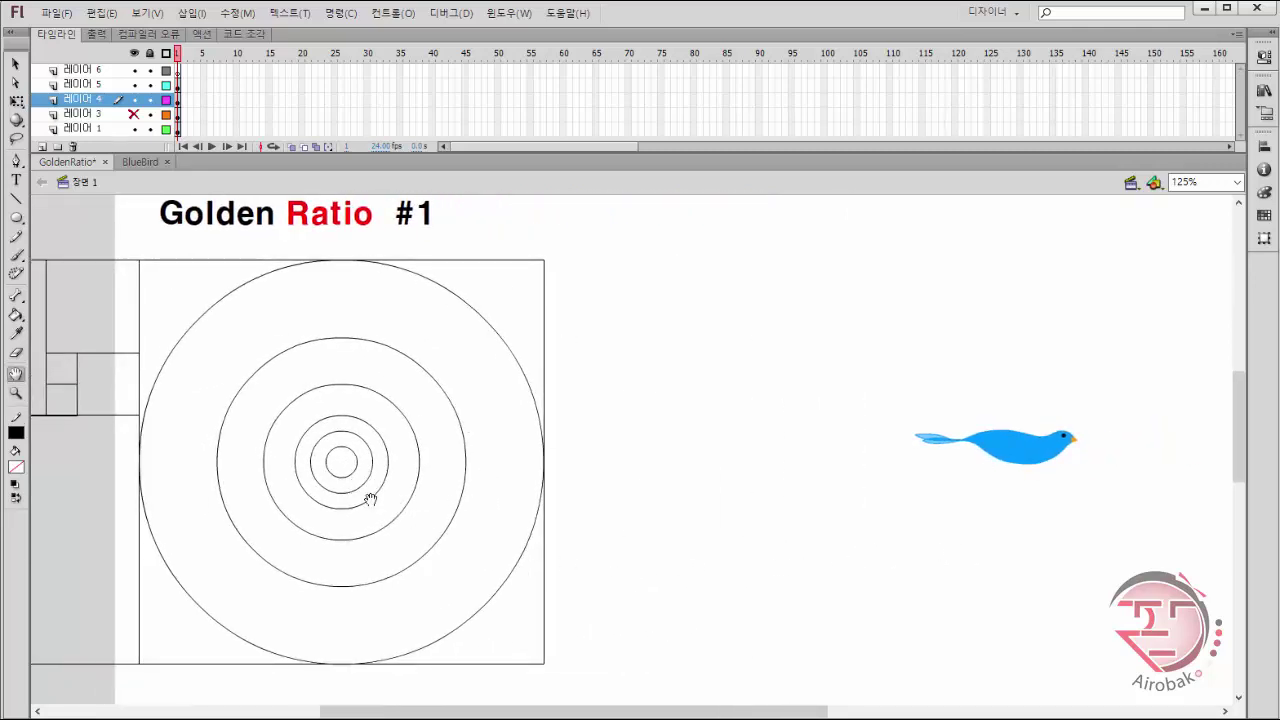
{"action": "key", "text": "v"}
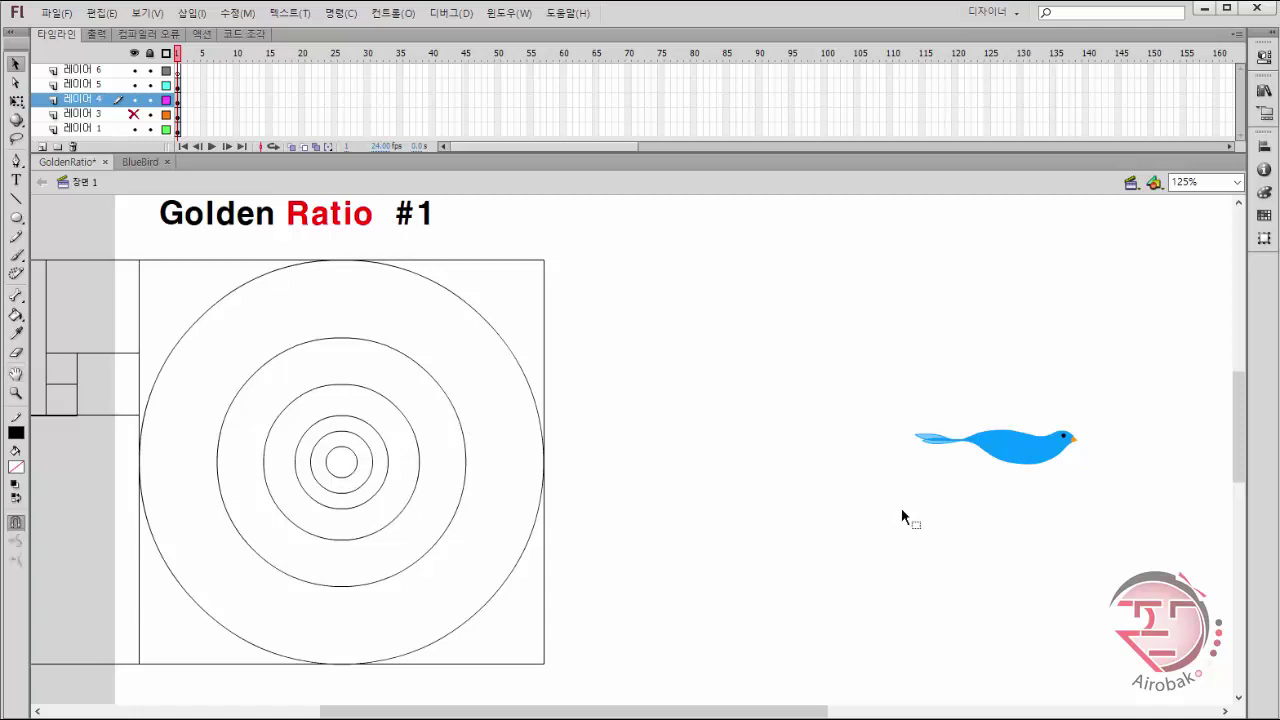
Lock 레이어 4, which holds the bird, and make the first frame of 레이어 6 active.
{"action": "left_click", "coordinate": [1041, 460]}
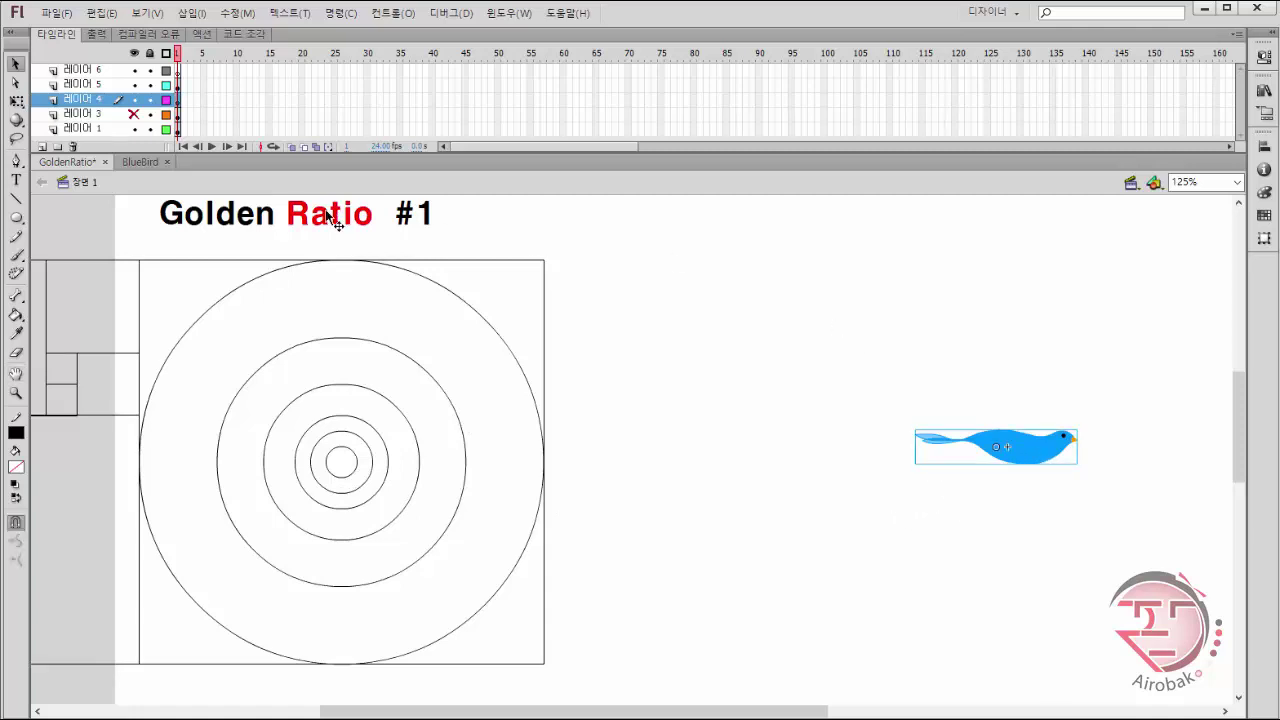
{"action": "left_click", "coordinate": [149, 100]}
{"action": "left_click", "coordinate": [816, 485]}
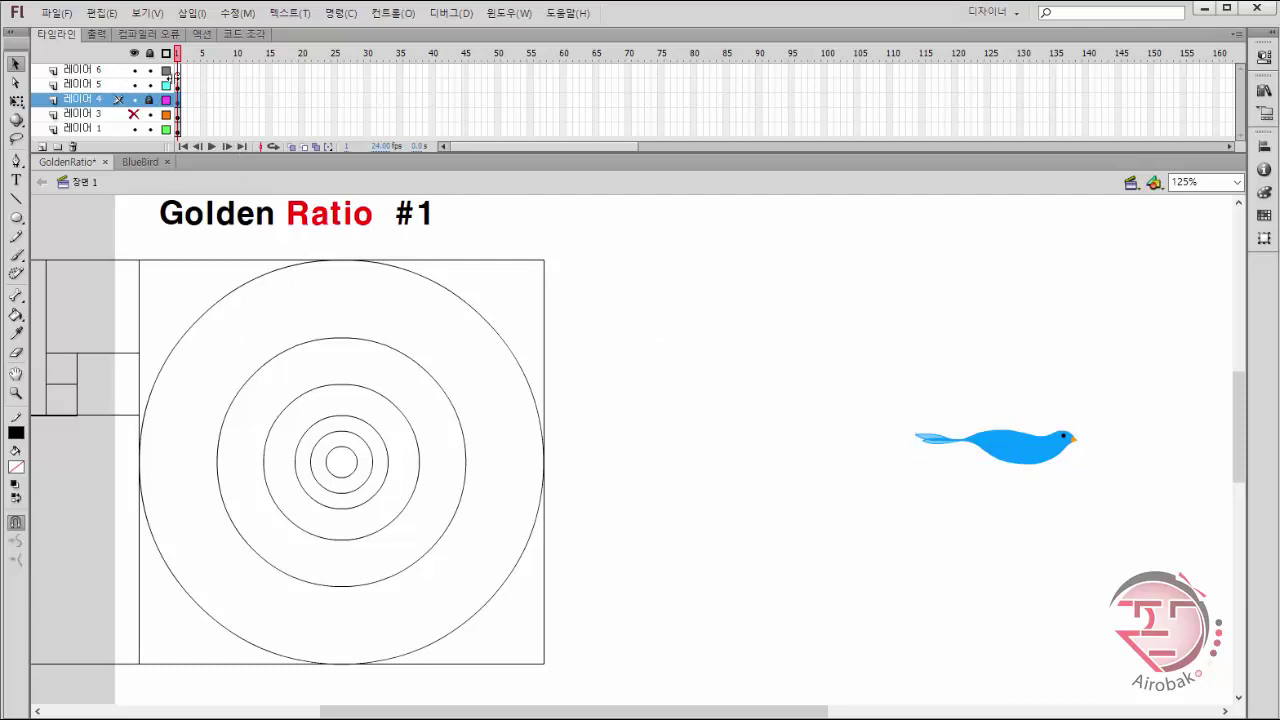
{"action": "left_click", "coordinate": [178, 69]}
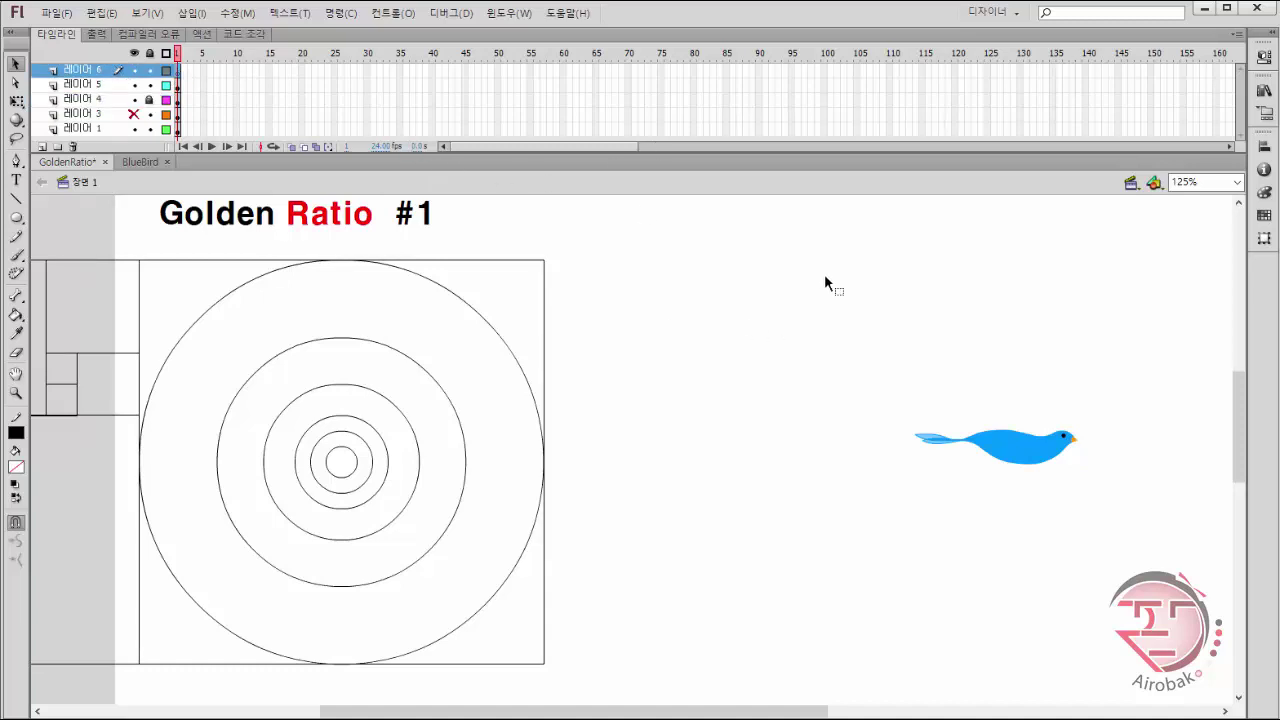
Draw an unfilled black-outlined circle over the bird's head on 레이어 6 and align it with the head's upper curve.
{"action": "key", "text": "z"}
{"action": "left_click", "coordinate": [1040, 452]}
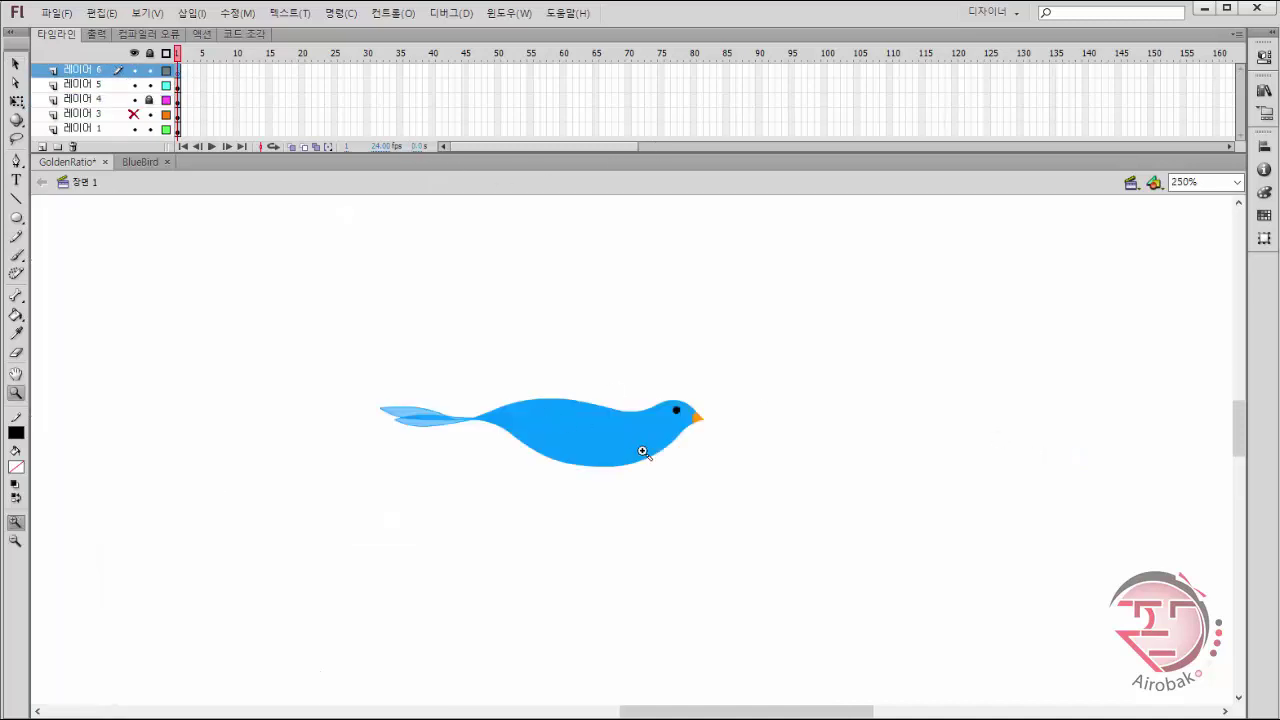
{"action": "left_click", "coordinate": [582, 436]}
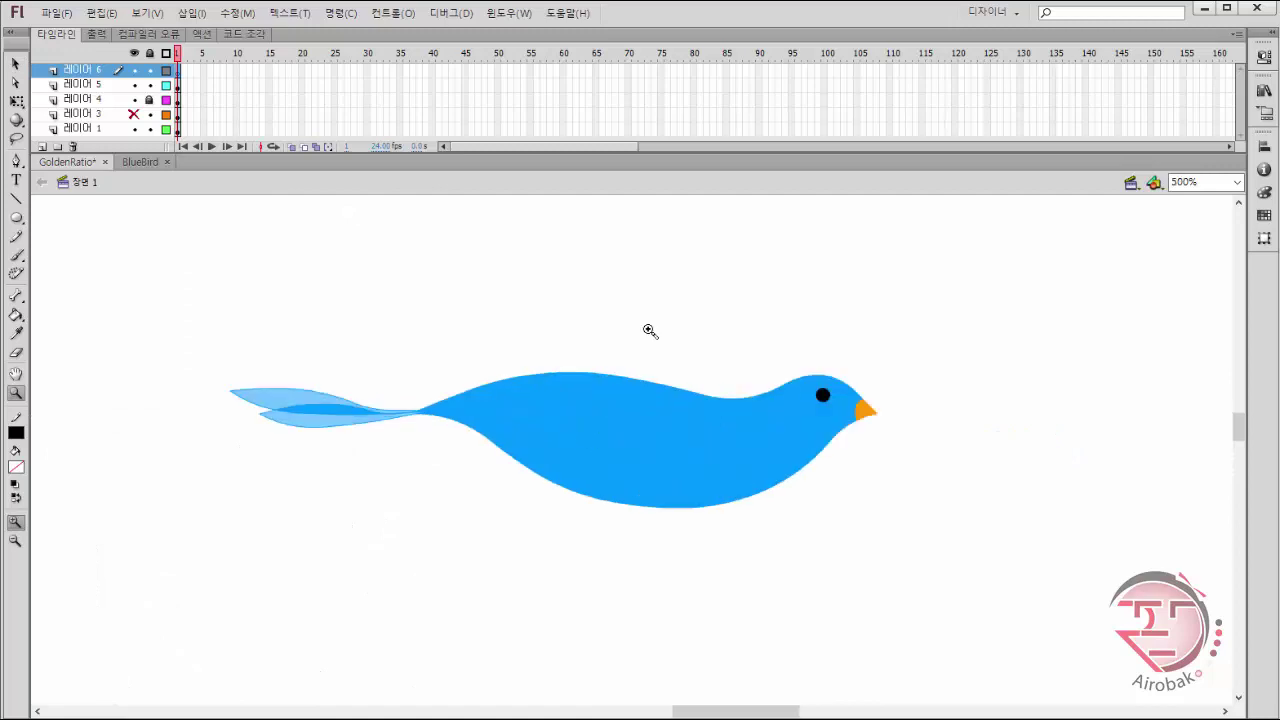
{"action": "key", "text": "v"}
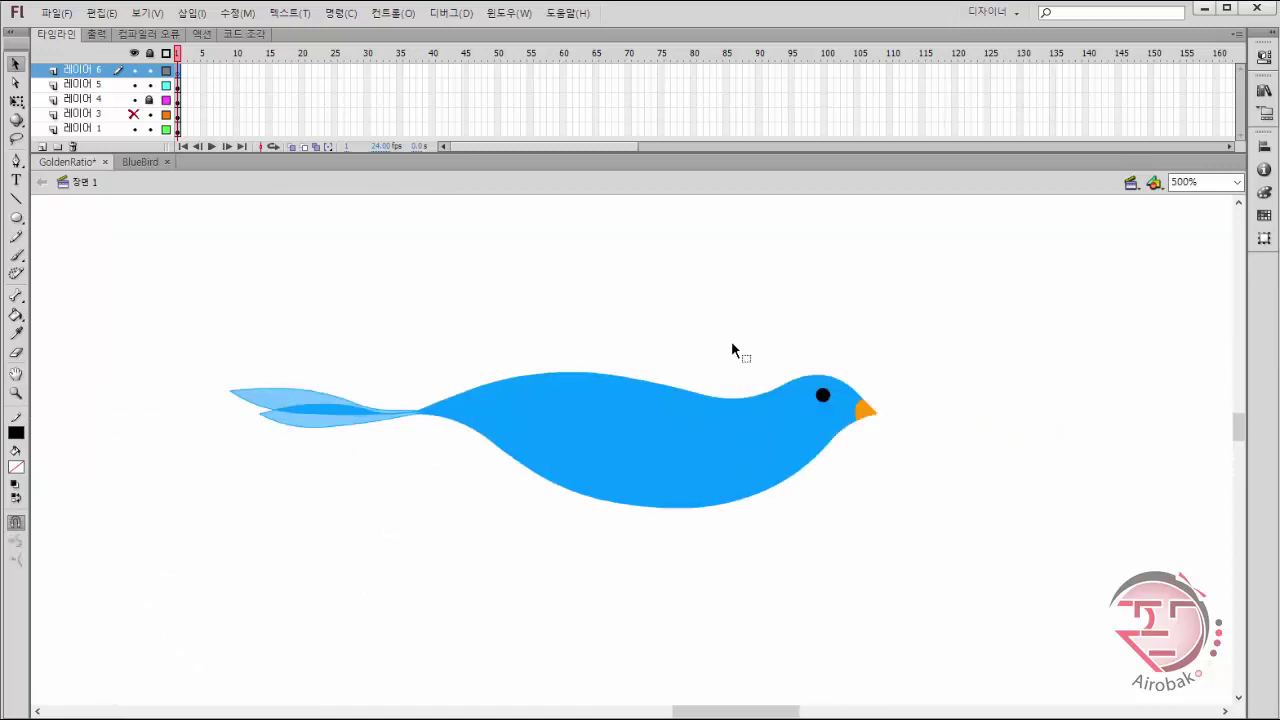
{"action": "key", "text": "o"}
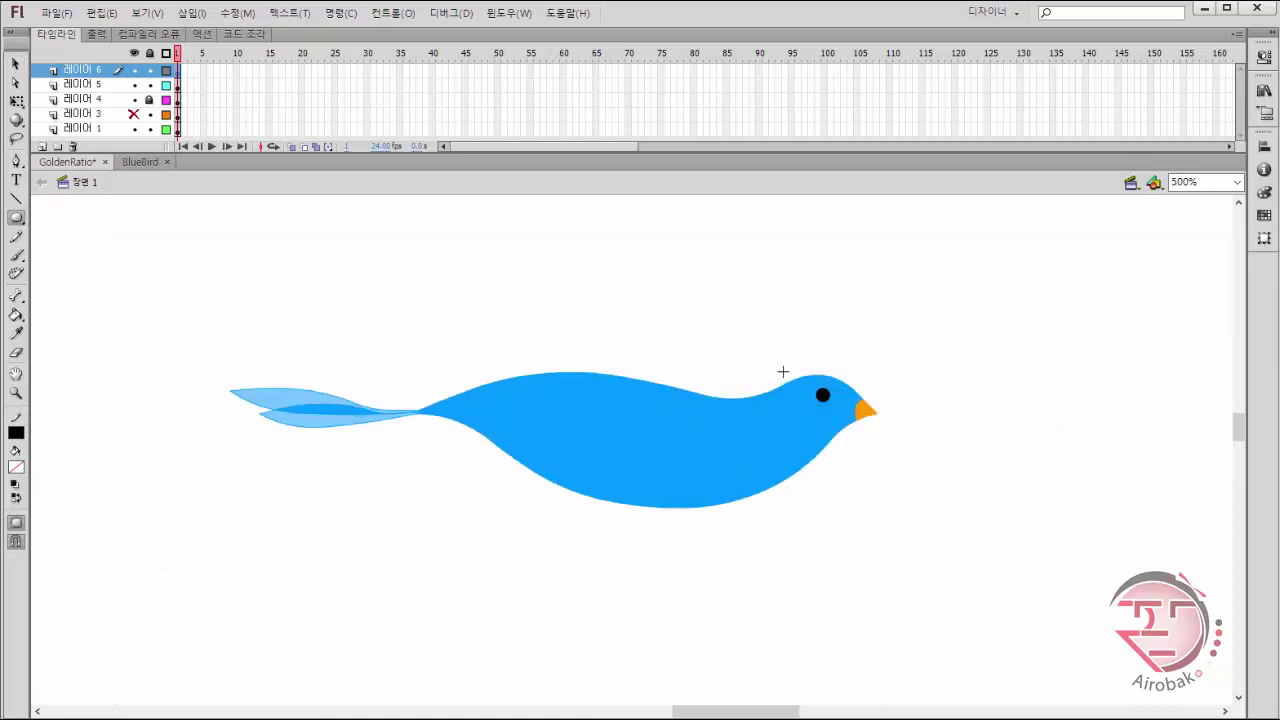
{"action": "mouse_move", "coordinate": [780, 373]}
{"action": "left_mouse_down"}
{"action": "mouse_move", "coordinate": [840, 450]}
{"action": "mouse_move", "coordinate": [883, 476]}
{"action": "left_mouse_up"}
{"action": "key", "text": "v"}
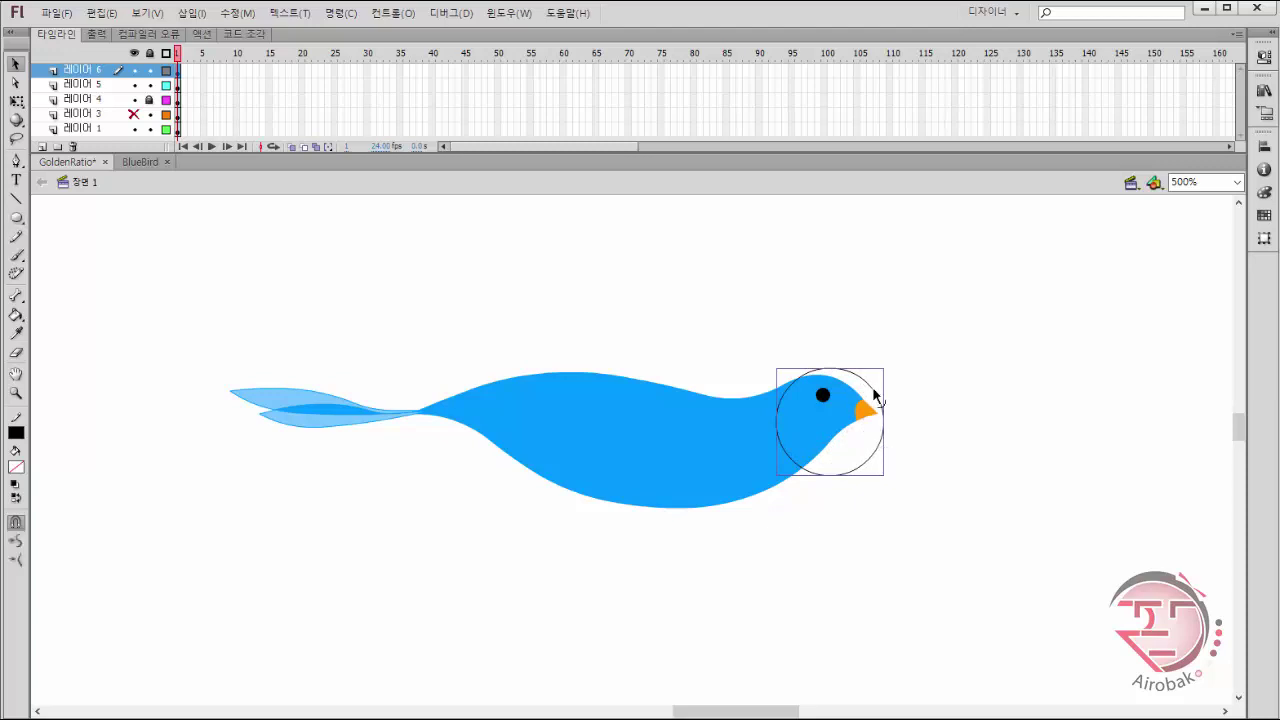
{"action": "left_click_drag", "start_coordinate": [873, 395], "coordinate": [859, 403]}
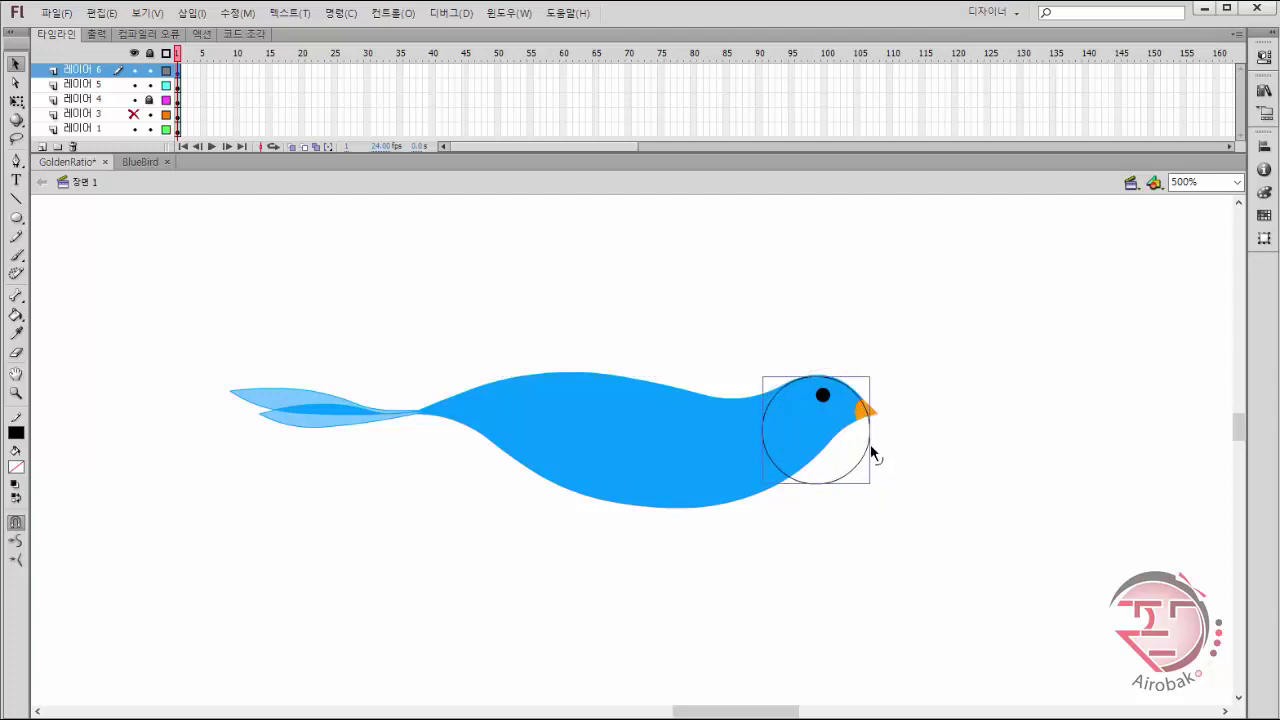
{"action": "left_click_drag", "start_coordinate": [859, 461], "coordinate": [859, 460]}
{"action": "left_click", "coordinate": [860, 461]}
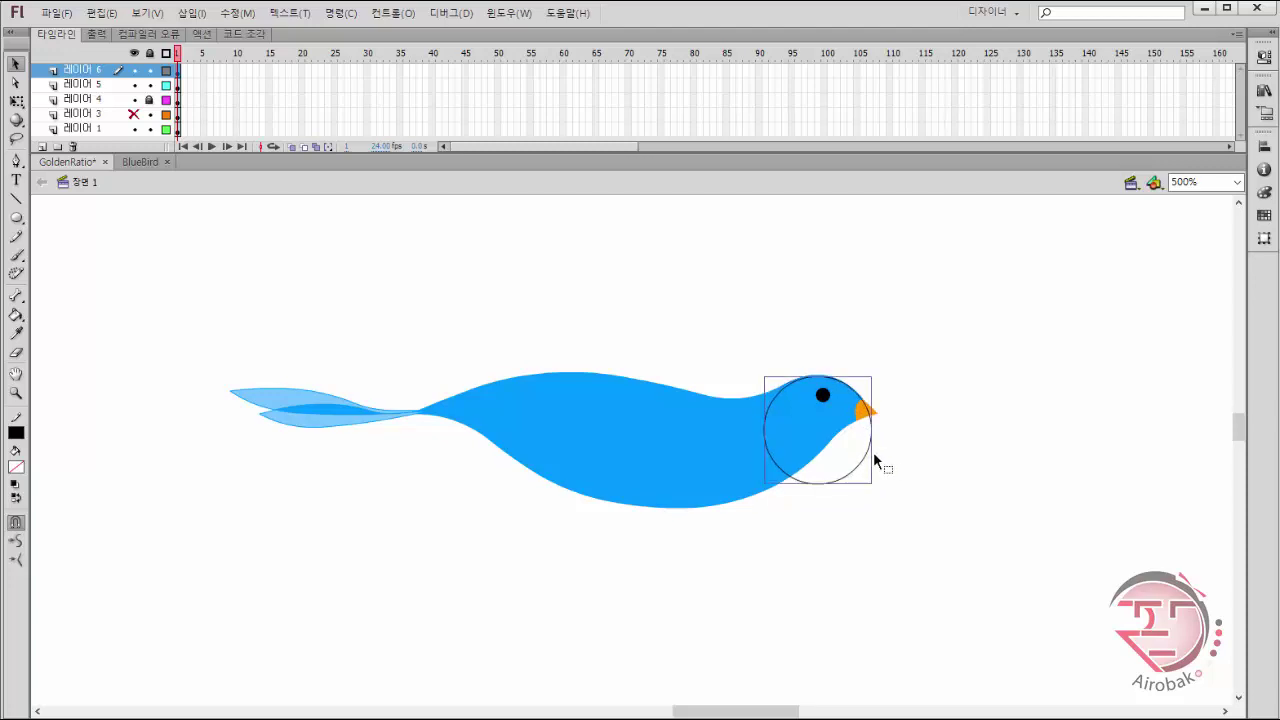
{"action": "key", "text": "Right"}
Enlarge the head circle slightly in proportion and shift it up a little over the bird's head.
{"action": "key", "text": "q"}
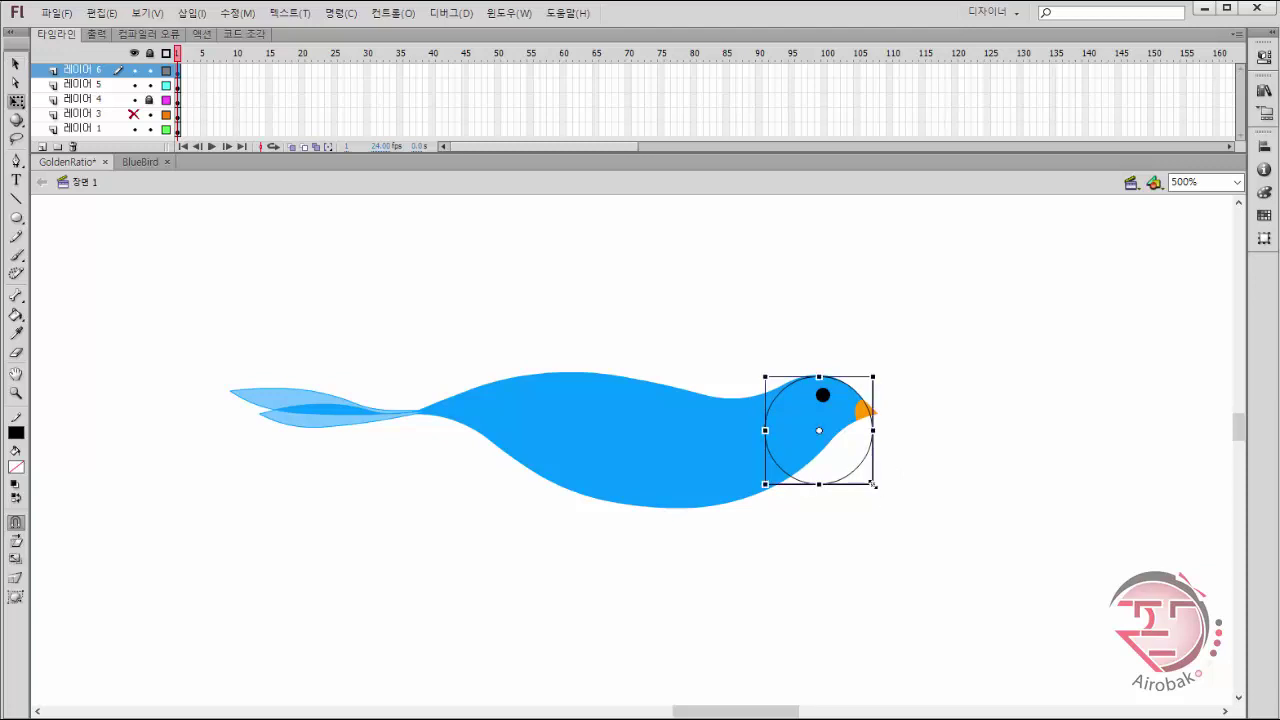
{"action": "left_click_drag", "start_coordinate": [873, 485], "coordinate": [882, 494]}
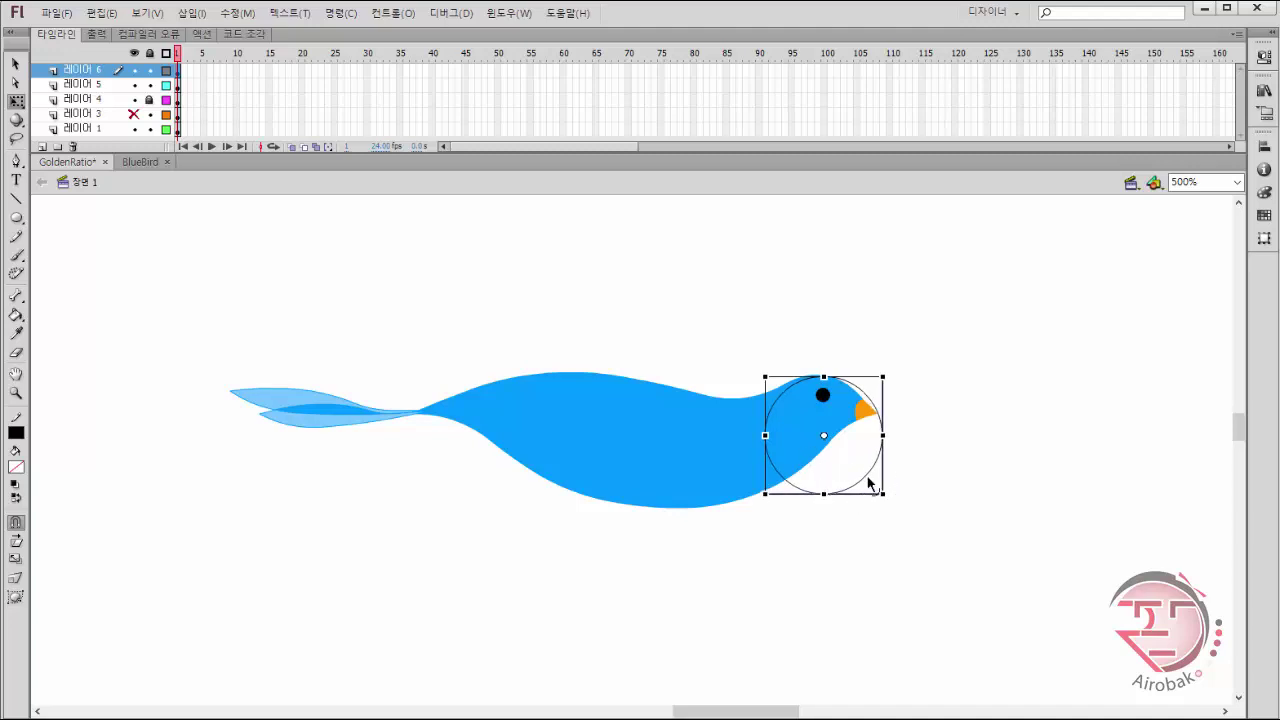
{"action": "left_click_drag", "start_coordinate": [865, 483], "coordinate": [866, 472]}
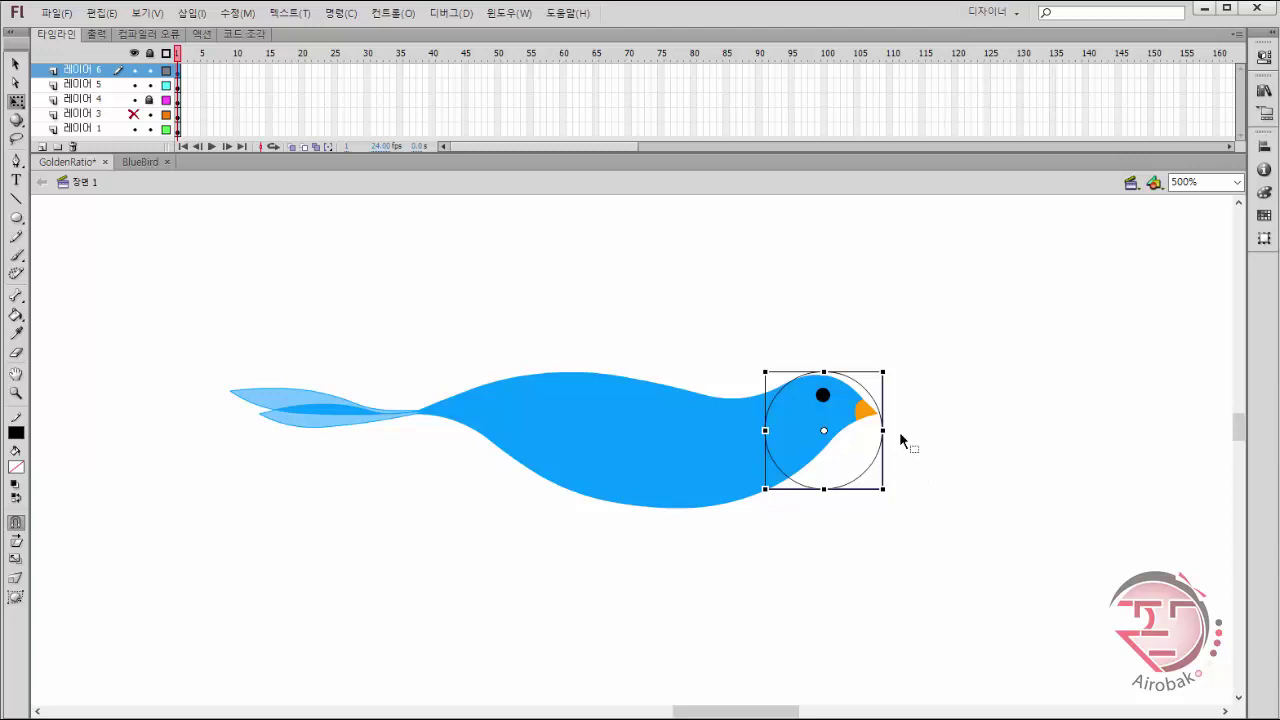
{"action": "key", "text": "v"}
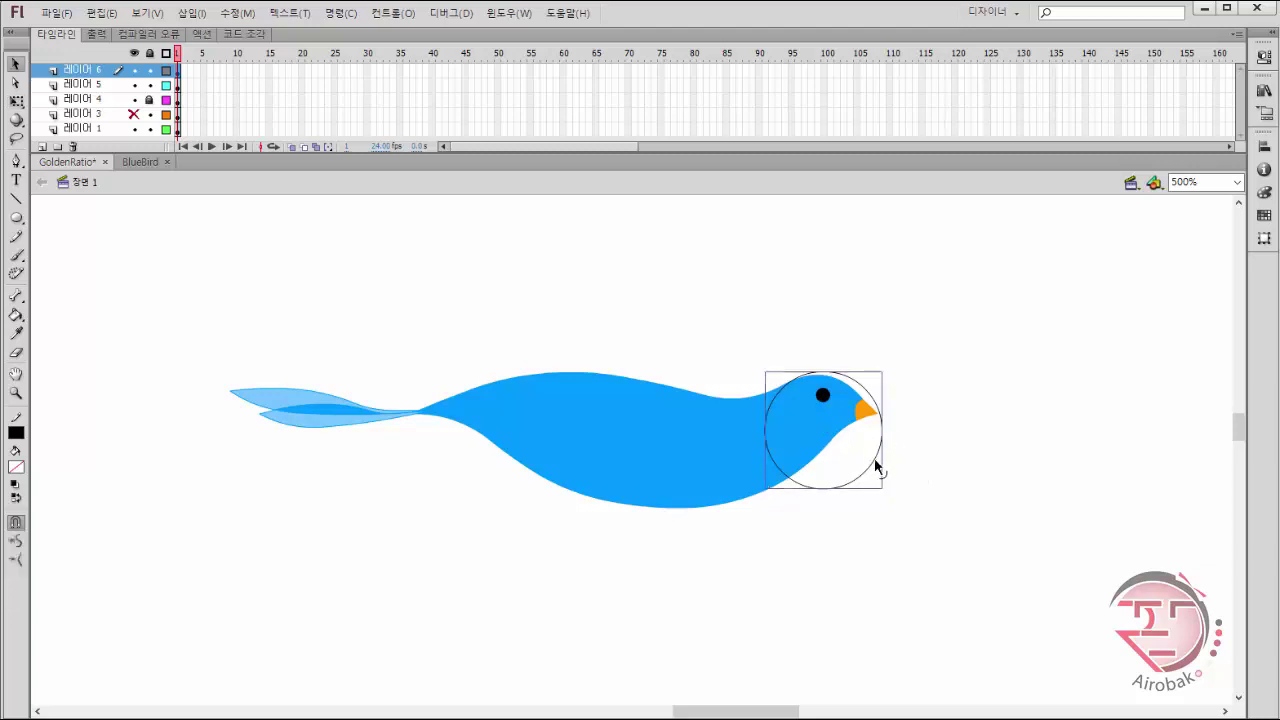
Reposition the enlarged circle so its upper arc follows the crown of the bird's head, nudging it into place.
{"action": "left_click_drag", "start_coordinate": [874, 463], "coordinate": [866, 463]}
{"action": "key", "text": "ctrl+z"}
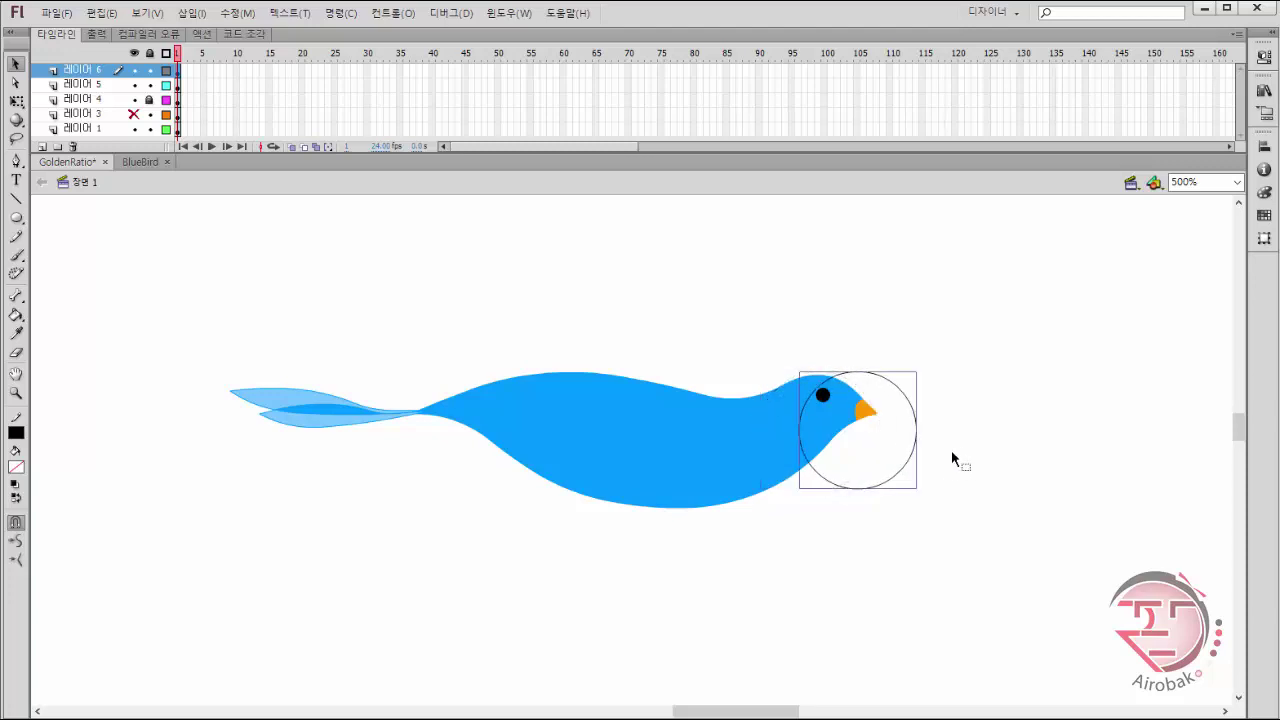
{"action": "left_click_drag", "start_coordinate": [907, 470], "coordinate": [869, 486]}
{"action": "key", "text": "Up"}
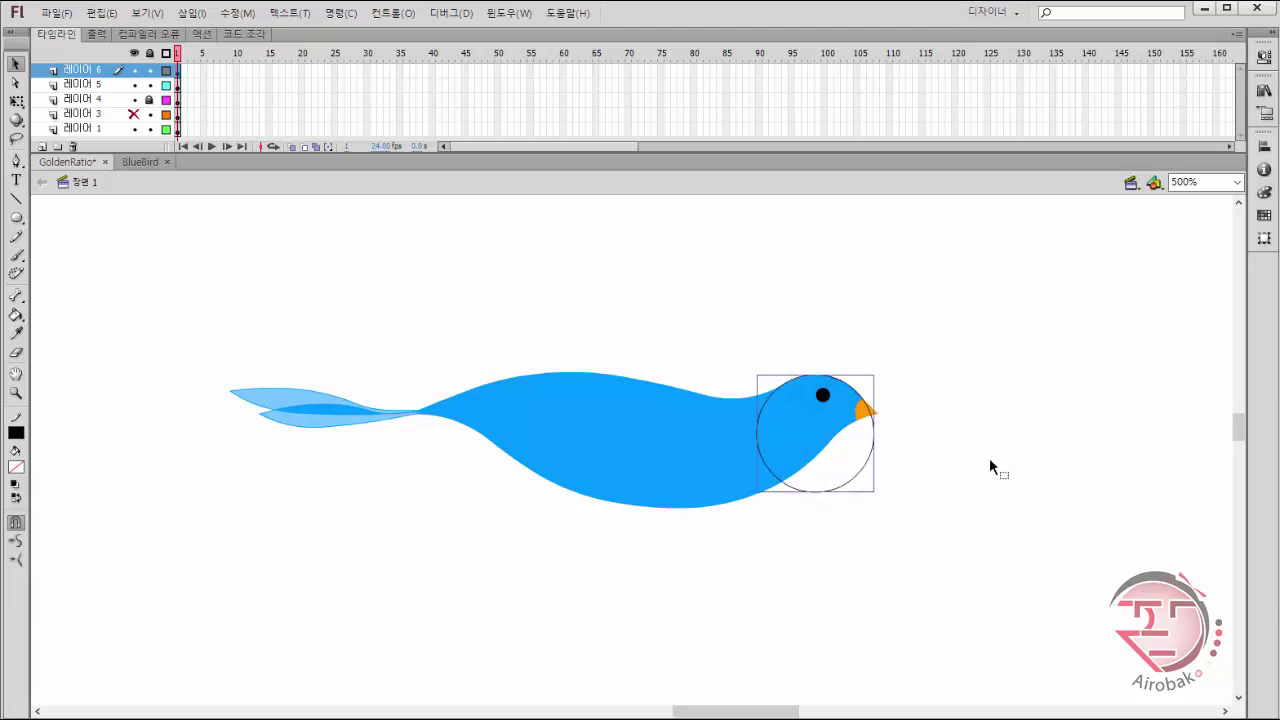
{"action": "key", "text": "Right"}
{"action": "left_click", "coordinate": [978, 459]}
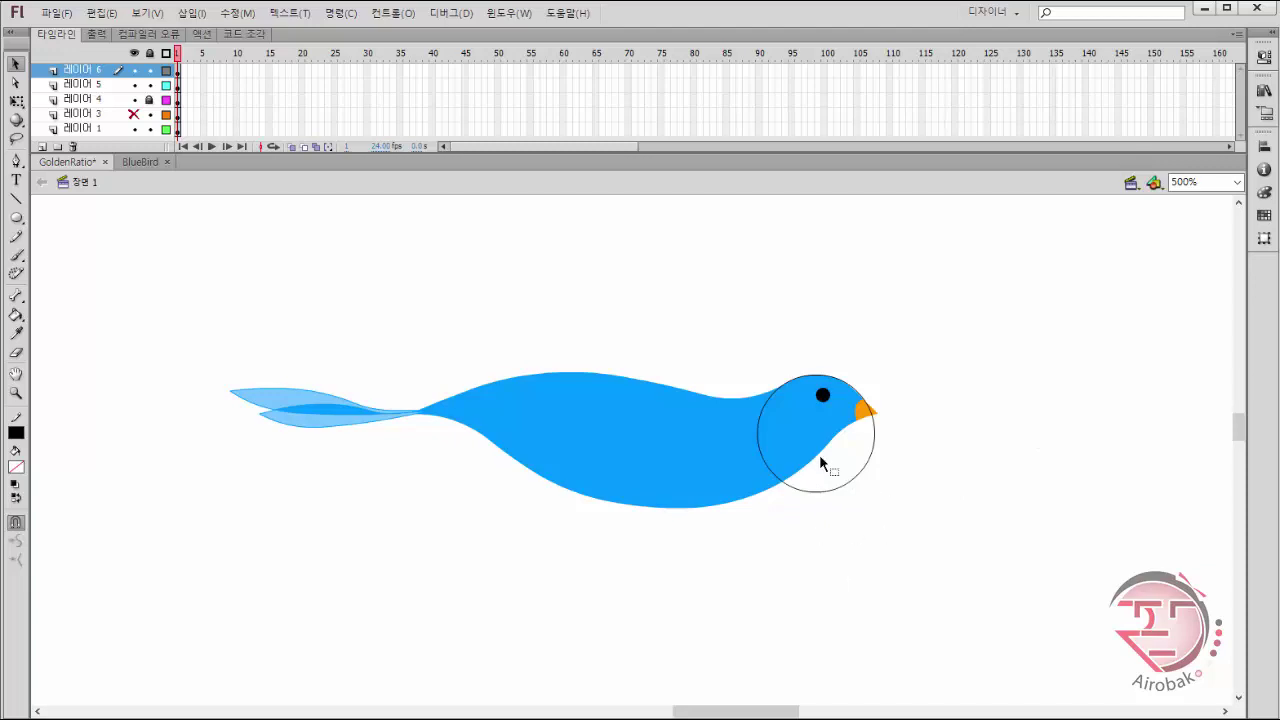
Duplicate the head circle and place the copy in the empty area just right of the bird's beak.
{"action": "left_click", "coordinate": [844, 490]}
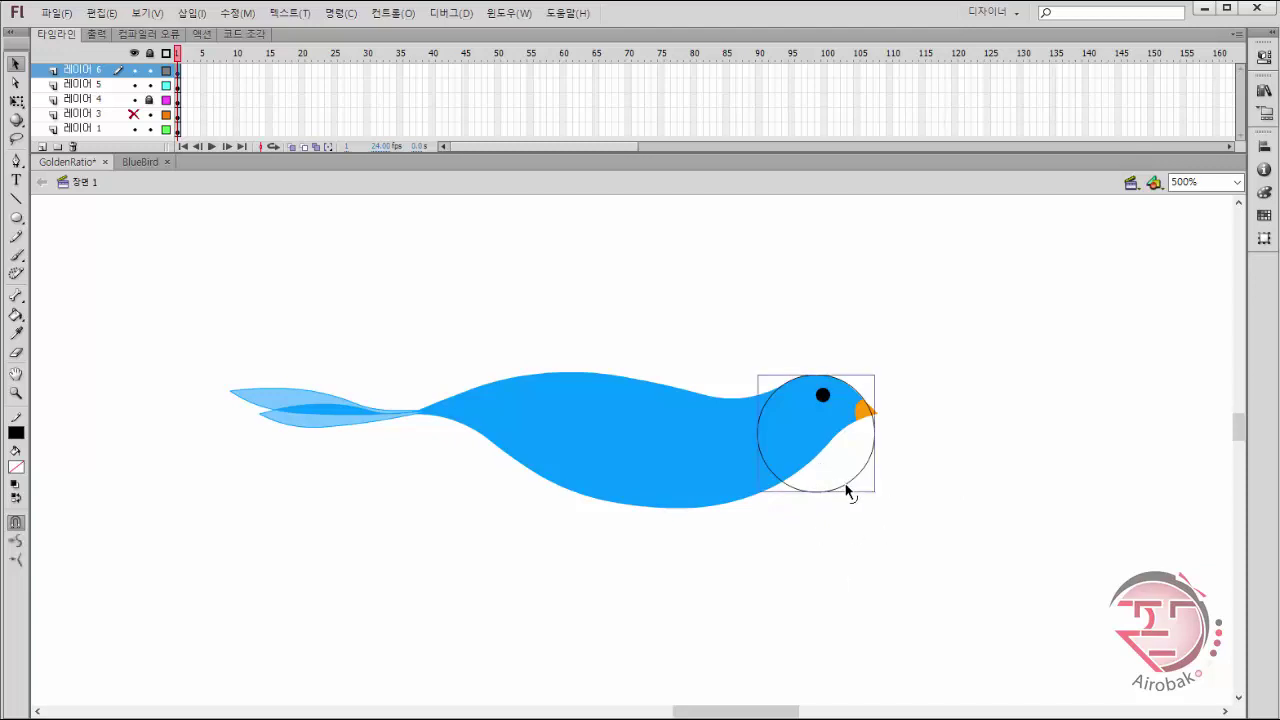
{"action": "left_click_drag", "start_coordinate": [845, 488], "coordinate": [988, 510]}
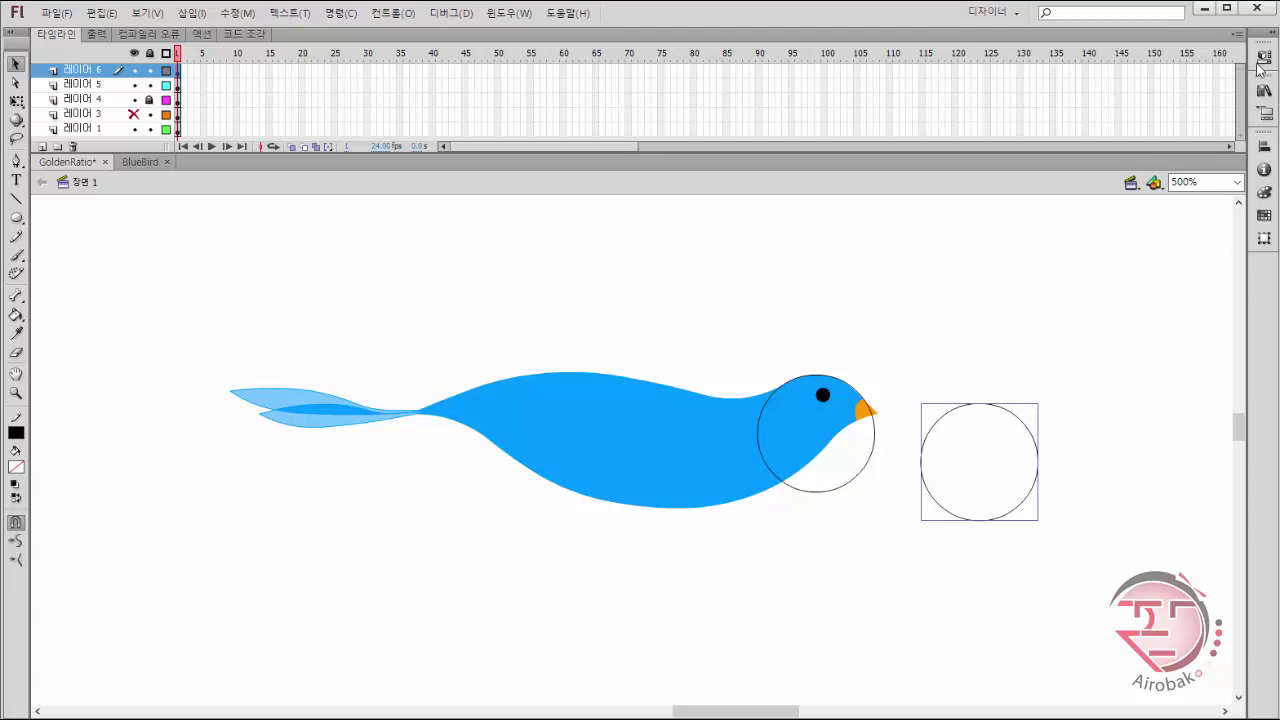
{"action": "left_click", "coordinate": [1264, 238]}
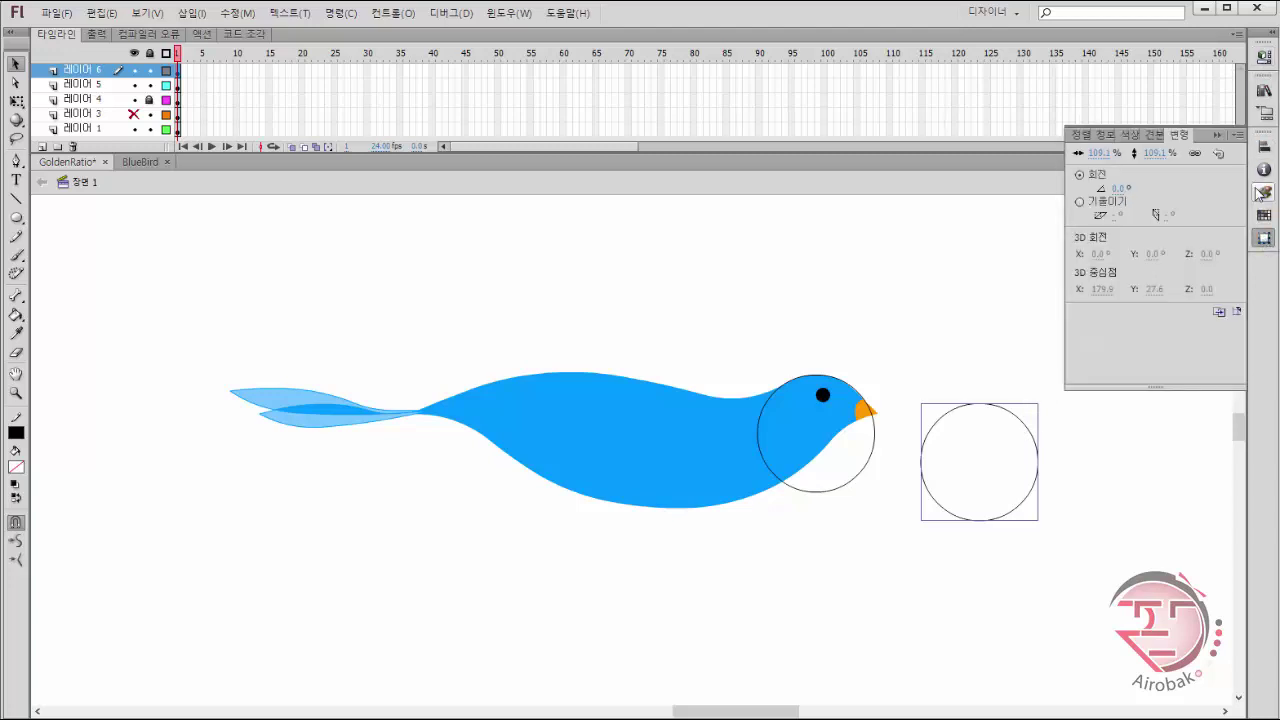
{"action": "left_click", "coordinate": [1160, 152]}
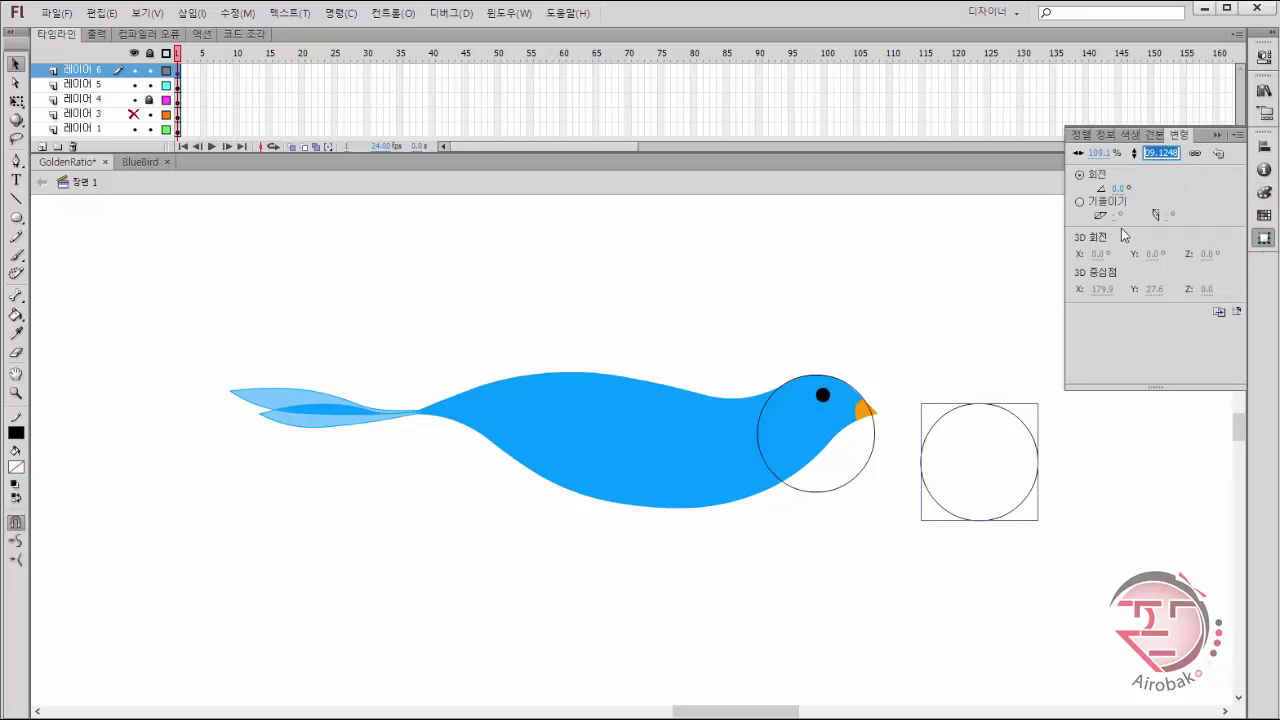
{"action": "type", "text": "*"}
{"action": "key", "text": "BackSpace"}
{"action": "key", "text": "Return"}
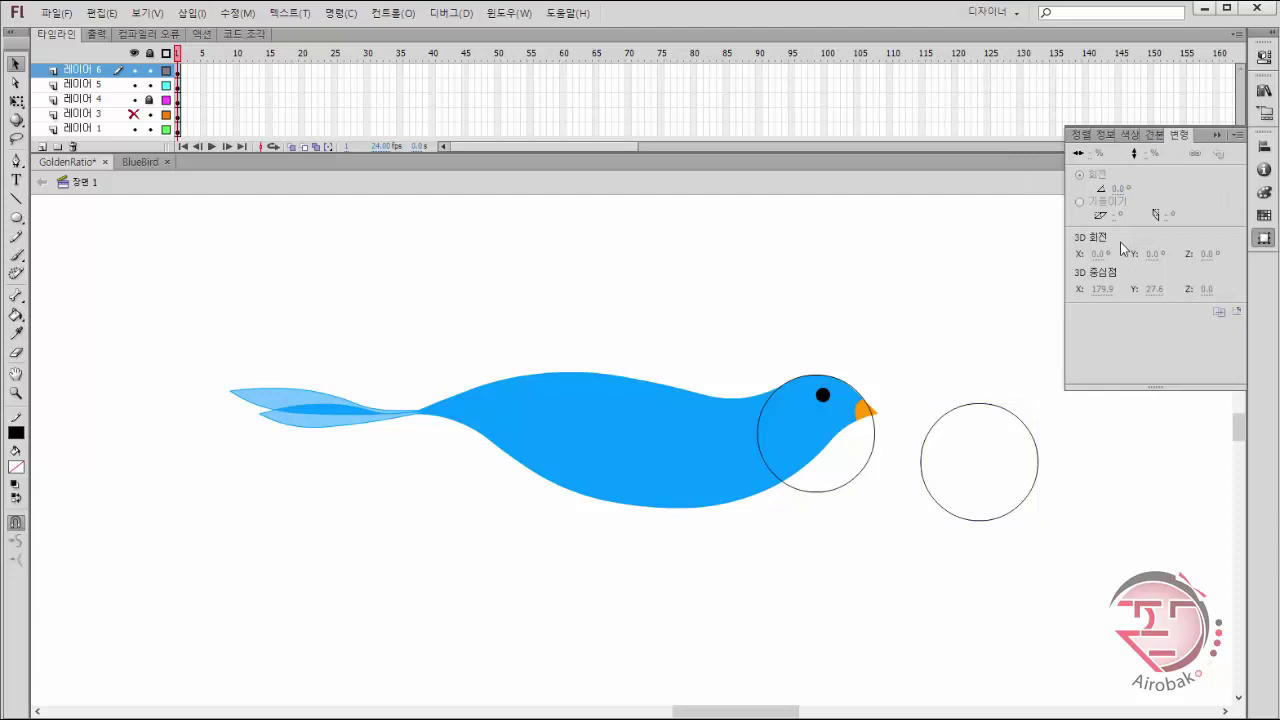
Scale the copied circle by 1.618 and place copies of it above the neck, under the beak and below the belly.
{"action": "left_click", "coordinate": [1014, 516]}
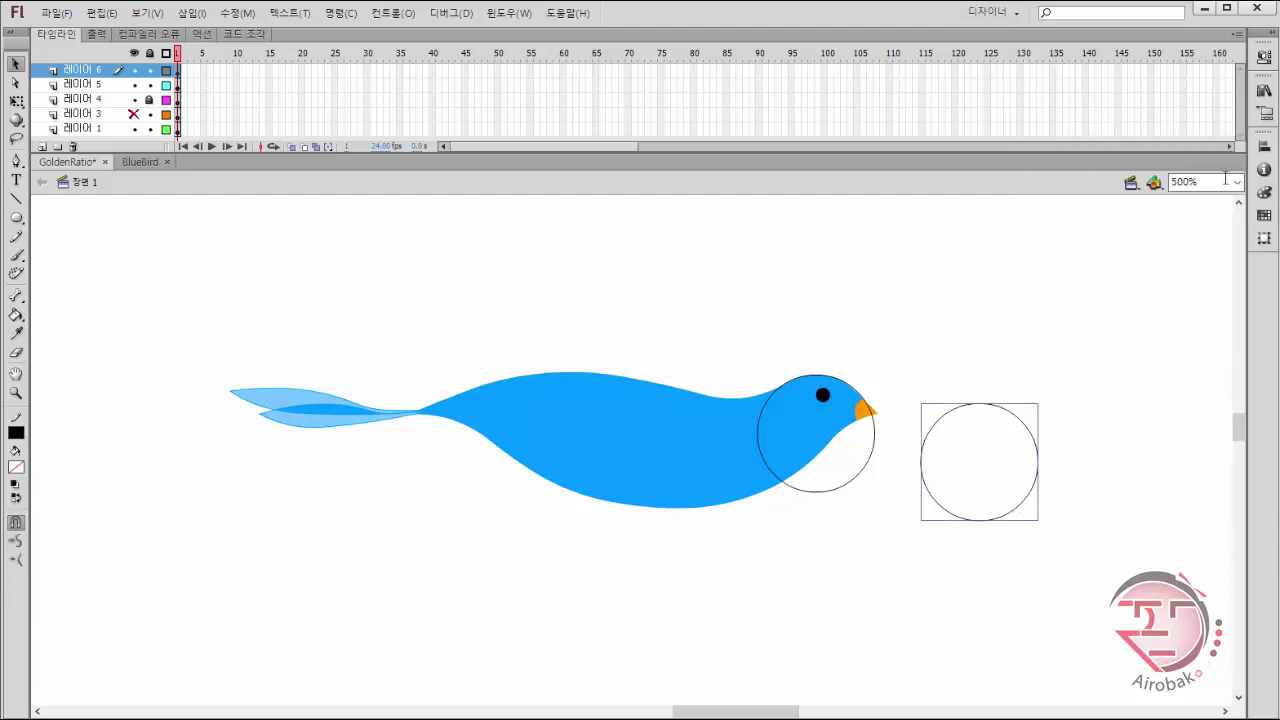
{"action": "left_click", "coordinate": [1263, 239]}
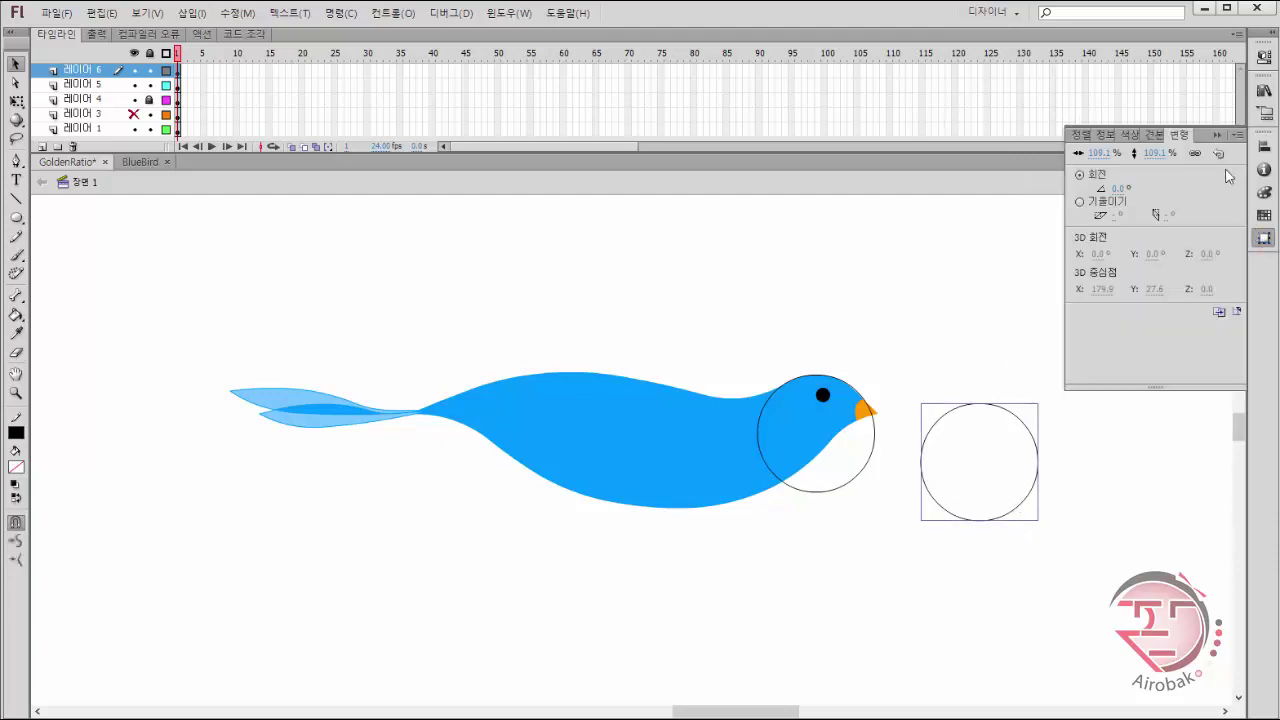
{"action": "left_click", "coordinate": [1157, 154]}
{"action": "type", "text": "**1.618"}
{"action": "key", "text": "Return"}
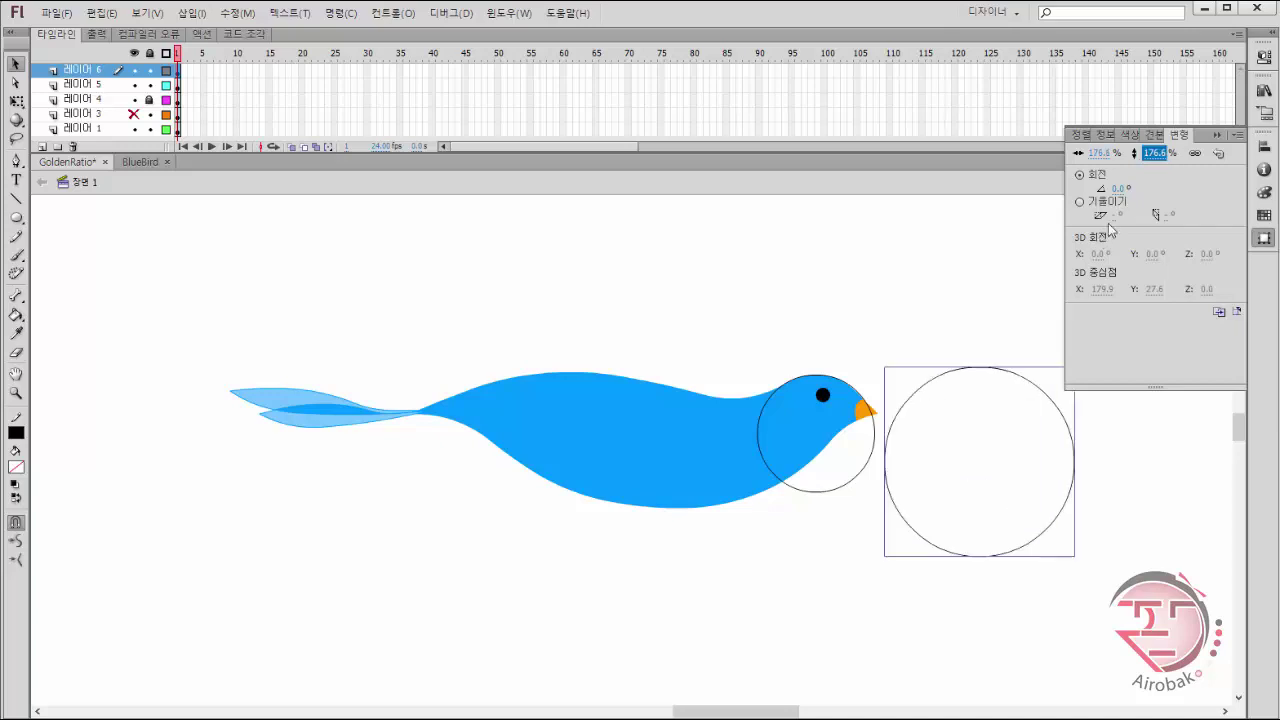
{"action": "key", "text": "ctrl+t"}
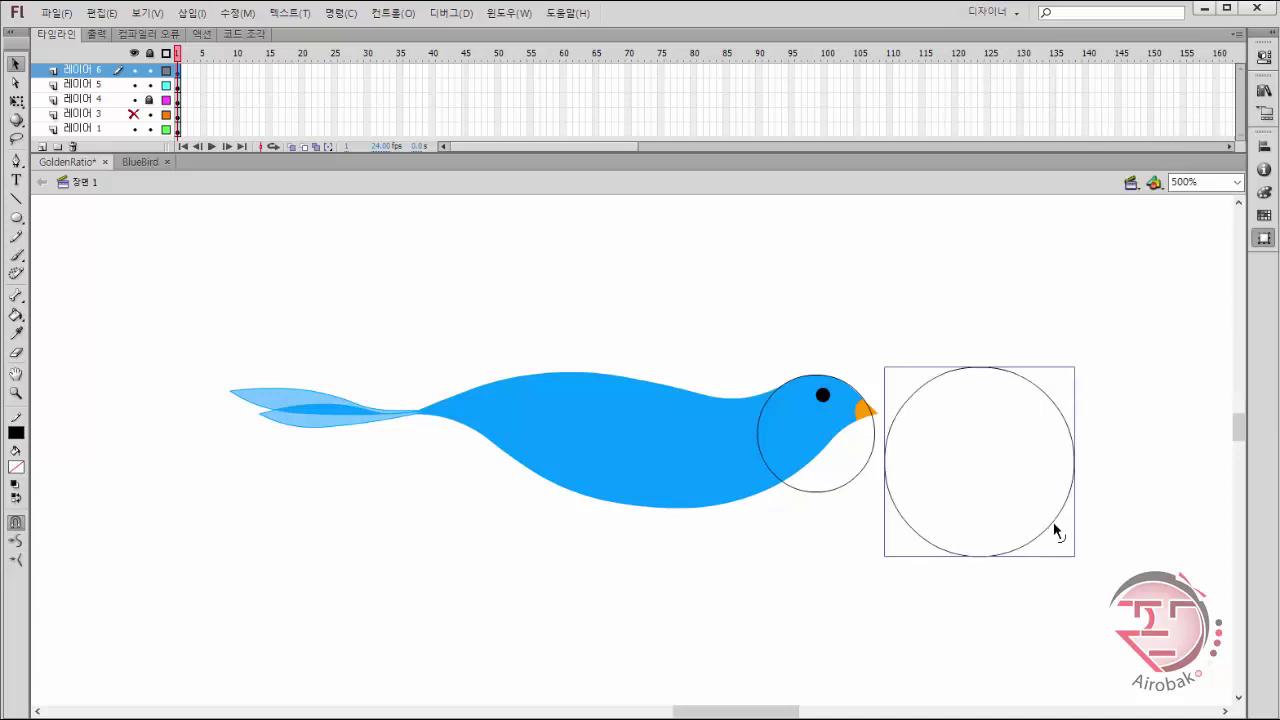
{"action": "left_click_drag", "start_coordinate": [1055, 530], "coordinate": [688, 585]}
Enlarge the circle below the belly to 285.7% and align its lower arc with the curve of the bird's breast.
{"action": "left_click", "coordinate": [1264, 238]}
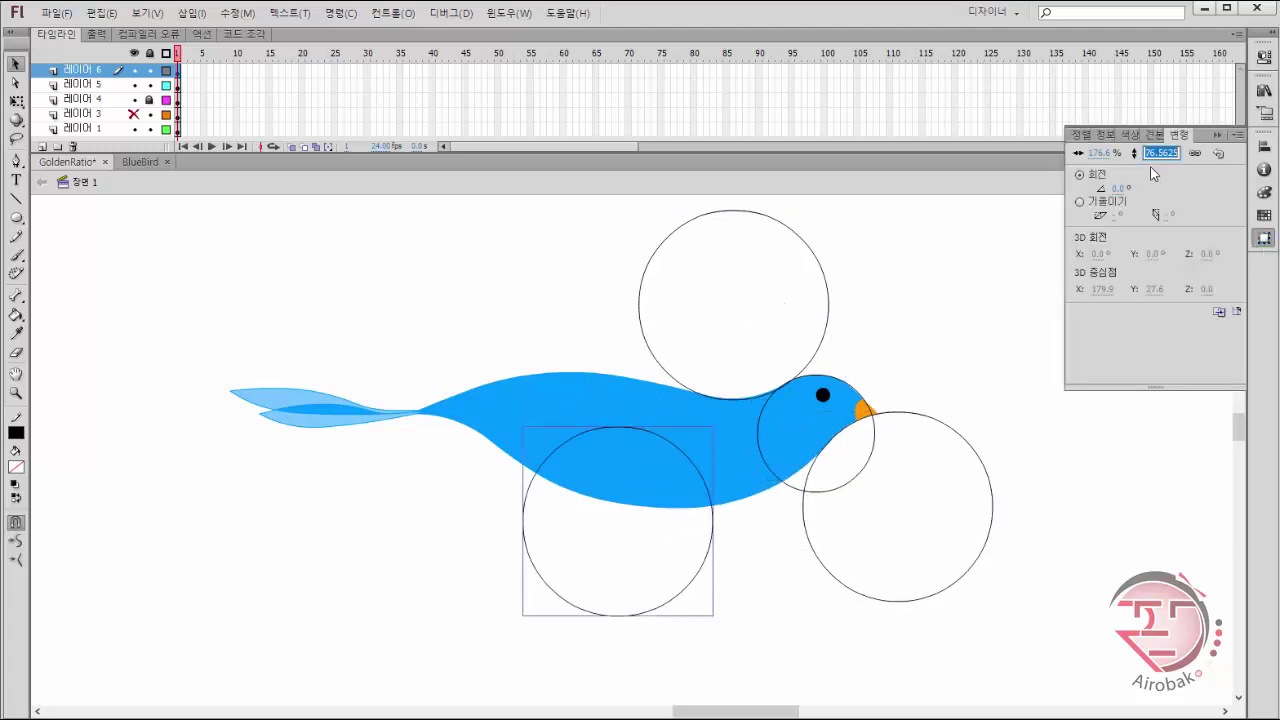
{"action": "key", "text": "Return"}
{"action": "left_click_drag", "start_coordinate": [725, 635], "coordinate": [803, 462]}
{"action": "key", "text": "Up"}
{"action": "key", "text": "Up"}
{"action": "key", "text": "Up"}
{"action": "key", "text": "Up"}
{"action": "key", "text": "Up"}
{"action": "key", "text": "Right"}
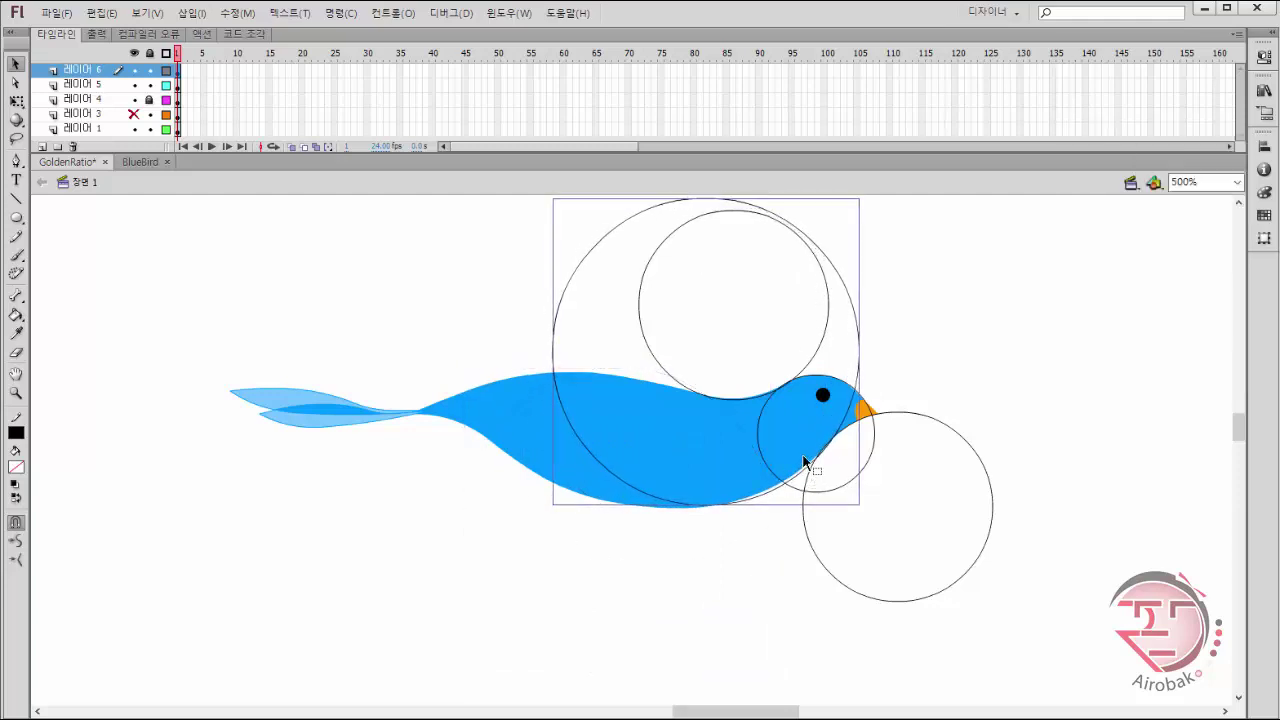
{"action": "key", "text": "Up"}
{"action": "key", "text": "Up"}
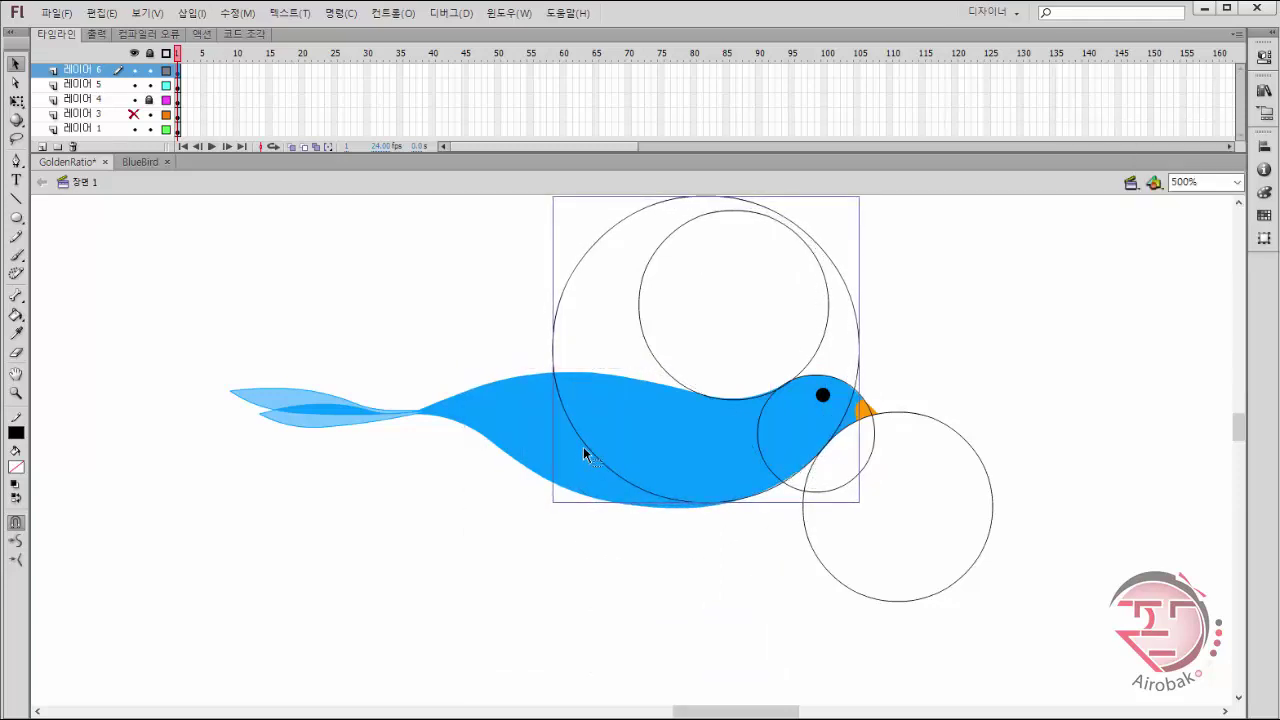
{"action": "left_click_drag", "start_coordinate": [586, 452], "coordinate": [465, 623]}
{"action": "left_click", "coordinate": [1264, 238]}
{"action": "left_click", "coordinate": [1153, 154]}
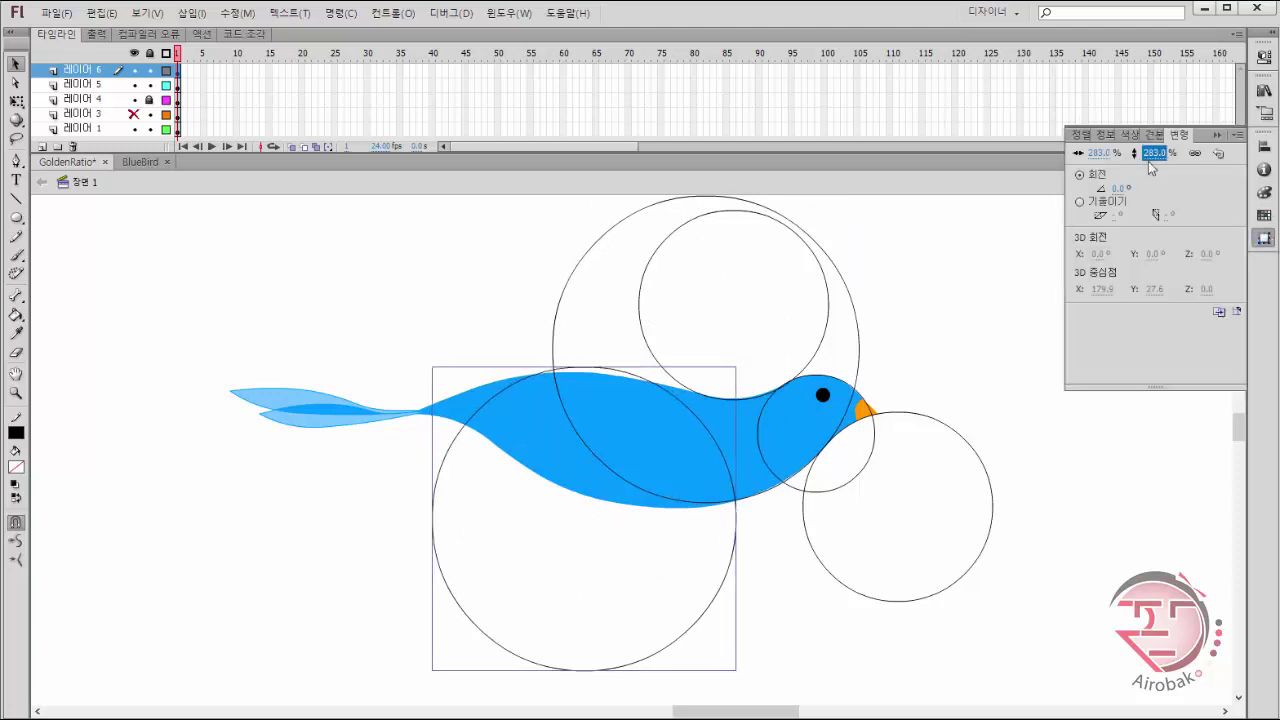
{"action": "type", "text": "81"}
{"action": "key", "text": "Return"}
{"action": "key", "text": "Delete"}
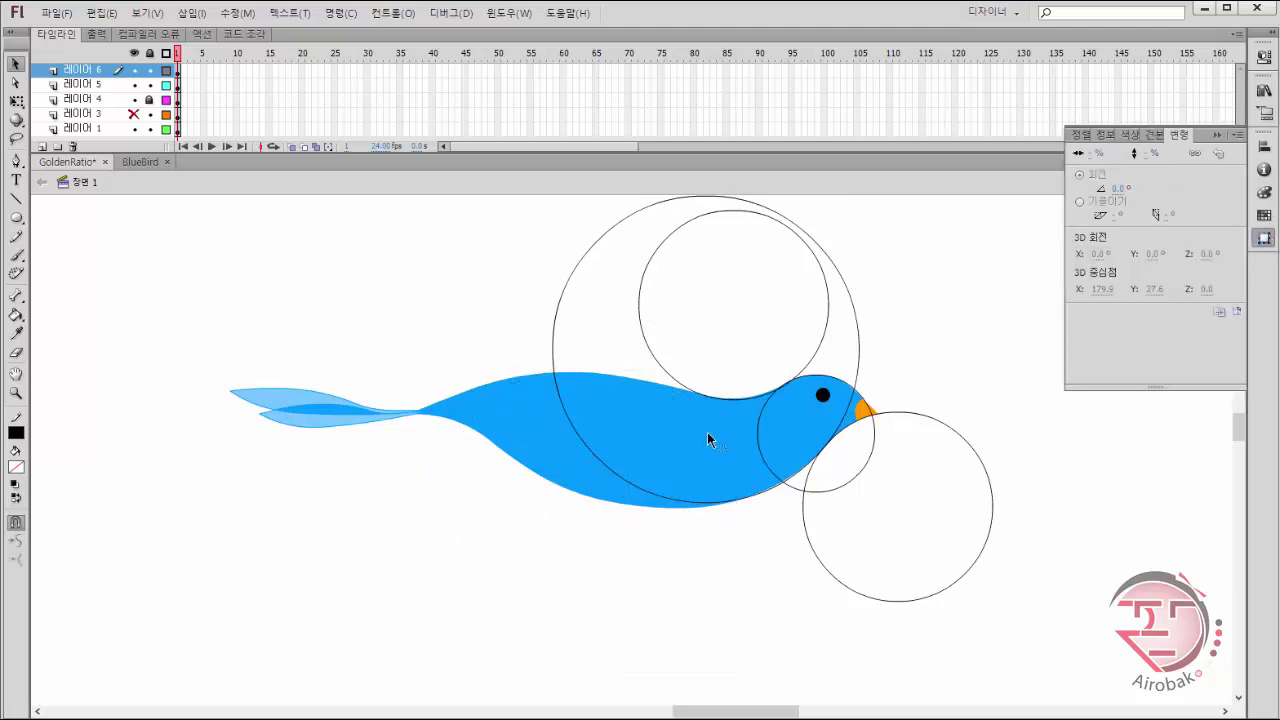
Duplicate the breast circle and scale the copy to 462.2% in proportion.
{"action": "left_click", "coordinate": [640, 491]}
{"action": "left_click_drag", "start_coordinate": [640, 491], "coordinate": [562, 571]}
{"action": "left_click", "coordinate": [1160, 153]}
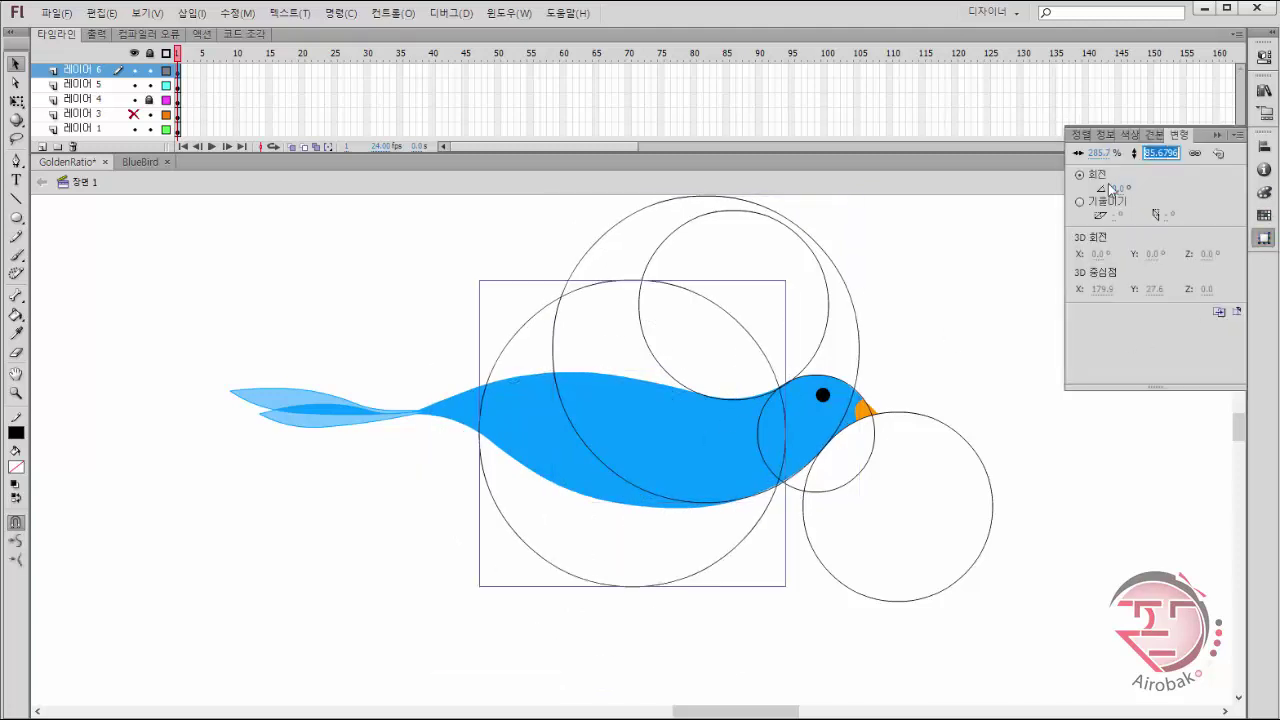
{"action": "type", "text": "462.2"}
{"action": "key", "text": "Return"}
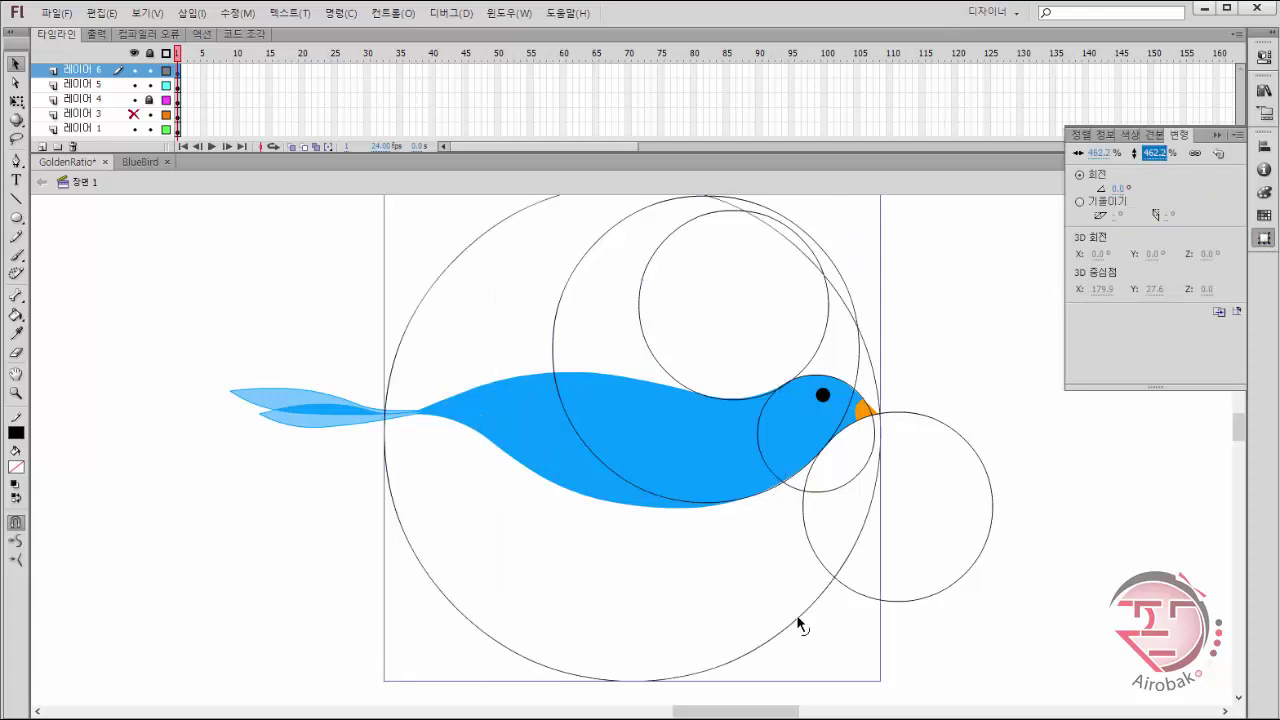
Move the 462.2% circle up over the bird and nudge it until its lower arc follows the belly curve.
{"action": "left_click_drag", "start_coordinate": [800, 625], "coordinate": [831, 448]}
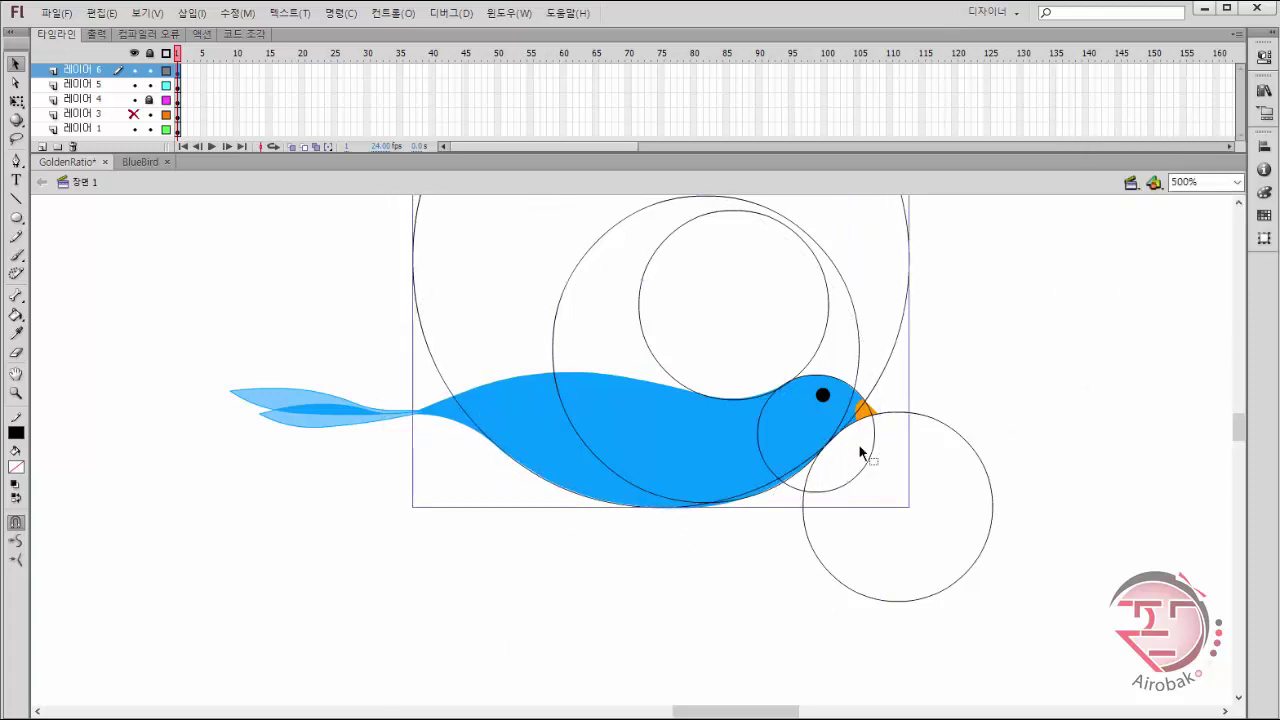
{"action": "key", "text": "Right"}
{"action": "key", "text": "Right"}
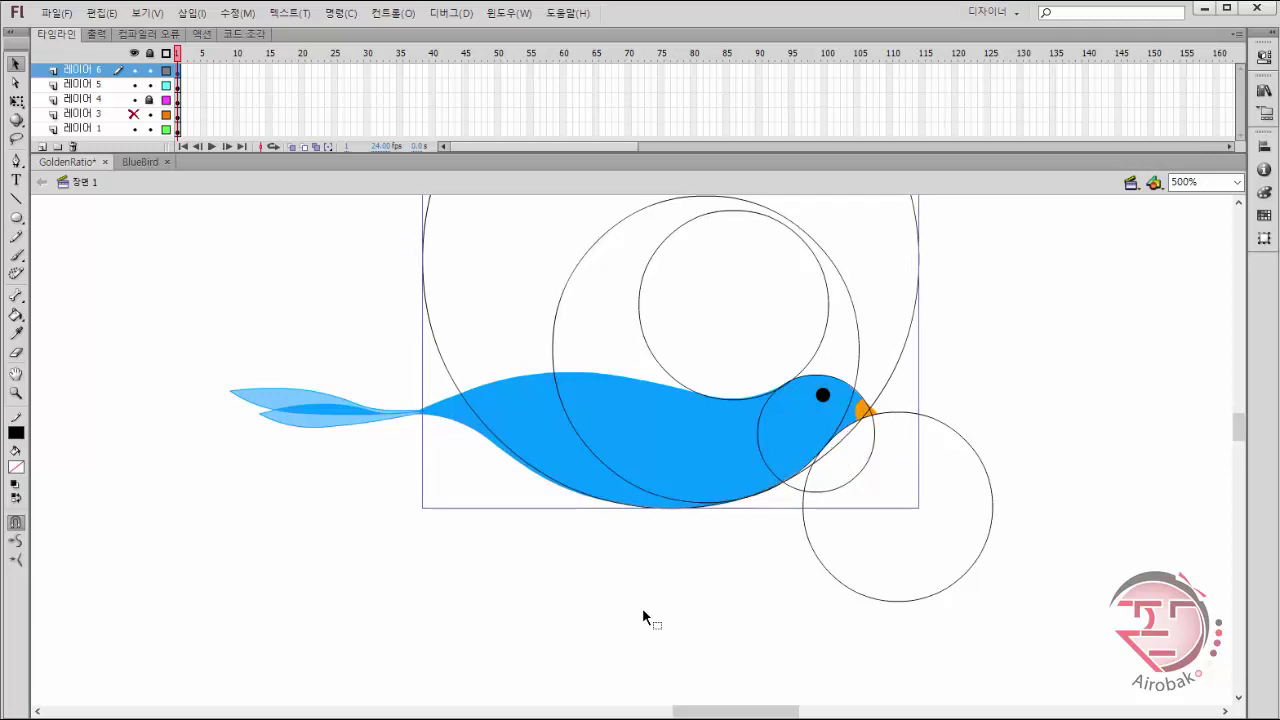
{"action": "key", "text": "Left"}
{"action": "key", "text": "Left"}
{"action": "key", "text": "Down"}
{"action": "key", "text": "Down"}
{"action": "key", "text": "Left"}
{"action": "key", "text": "Left"}
{"action": "key", "text": "Left"}
{"action": "key", "text": "Left"}
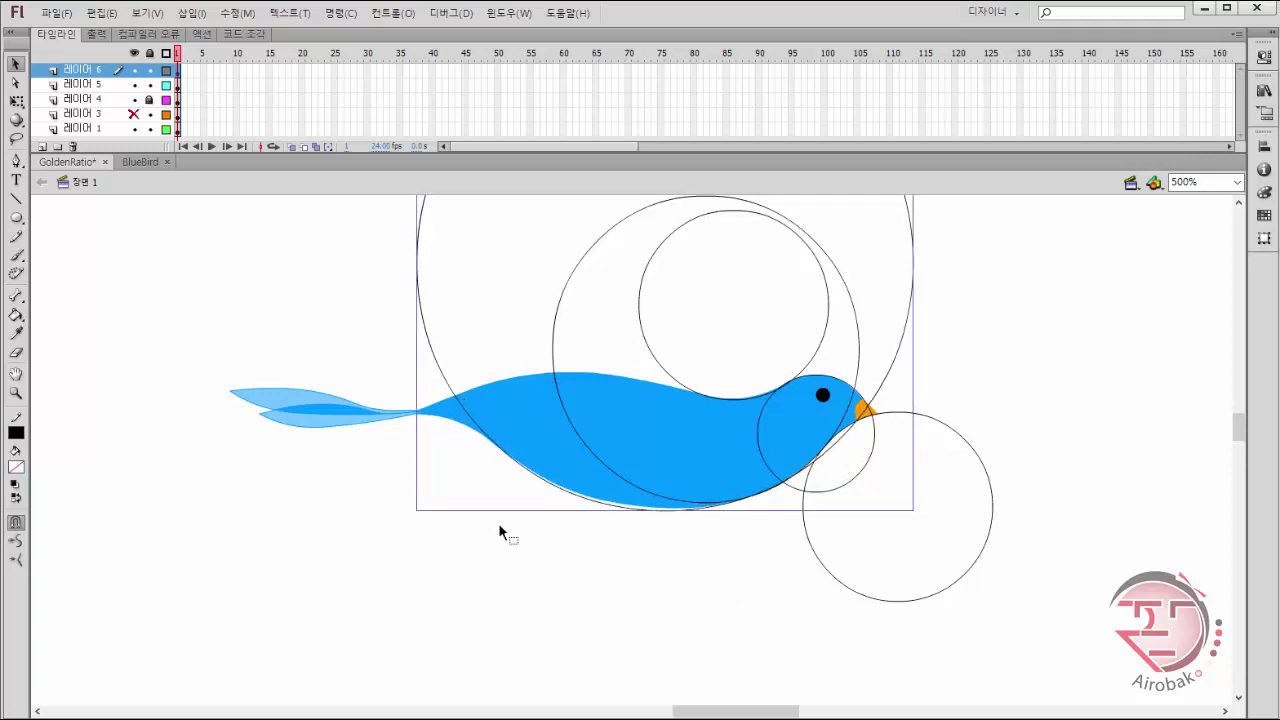
{"action": "key", "text": "Right"}
{"action": "key", "text": "Right"}
{"action": "left_click", "coordinate": [462, 519]}
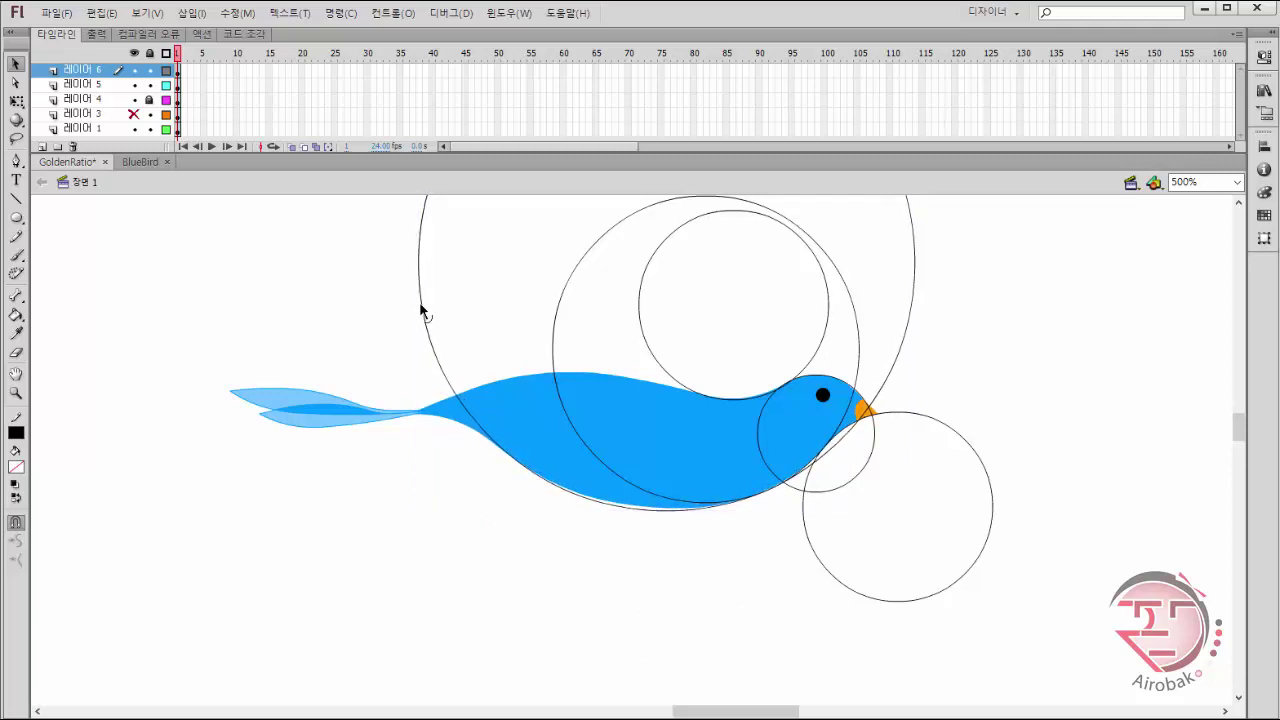
Copy the large belly circle to below the bird, enlarging the copy by 1.618 so its upper arc follows the back.
{"action": "left_click_drag", "start_coordinate": [420, 311], "coordinate": [376, 503]}
{"action": "left_click_drag", "start_coordinate": [509, 237], "coordinate": [471, 398]}
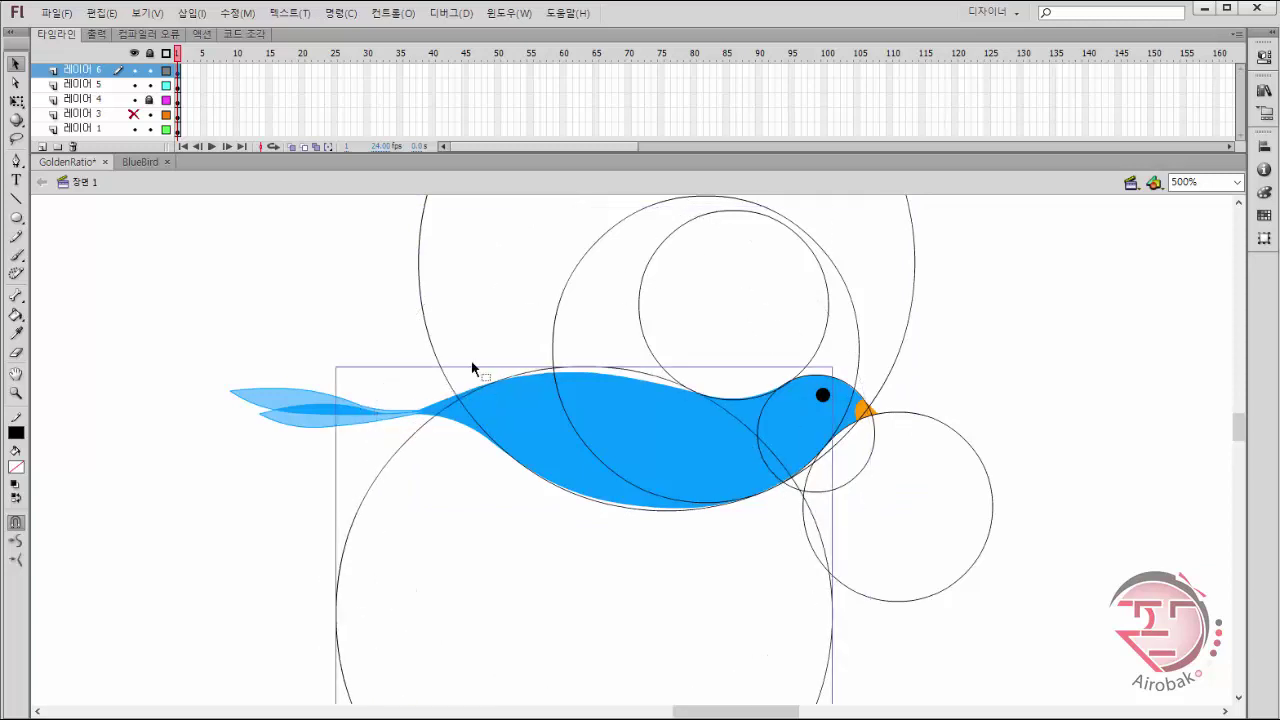
{"action": "left_click", "coordinate": [1263, 238]}
{"action": "left_click", "coordinate": [1160, 152]}
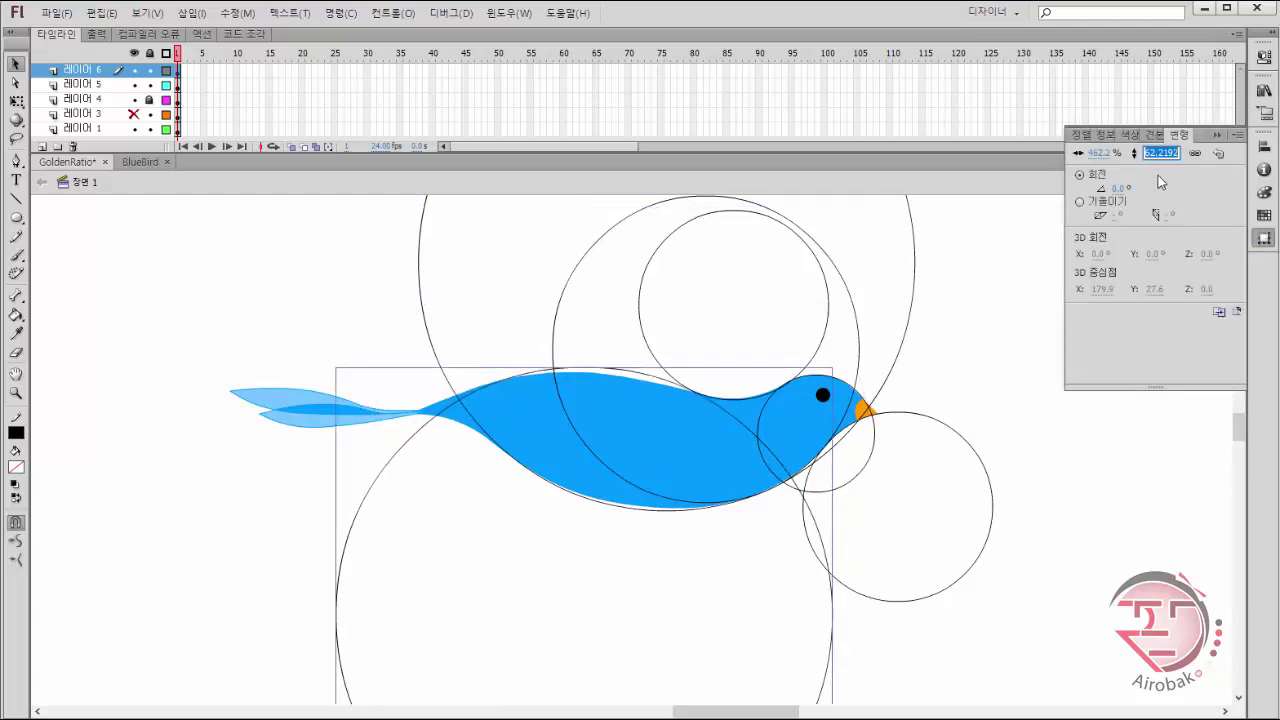
{"action": "type", "text": "*1.618"}
{"action": "key", "text": "Return"}
{"action": "left_click_drag", "start_coordinate": [846, 311], "coordinate": [775, 449]}
Copy the circle under the beak to beneath the tail base, and the 462.2% circle to above the tail.
{"action": "left_click", "coordinate": [840, 590]}
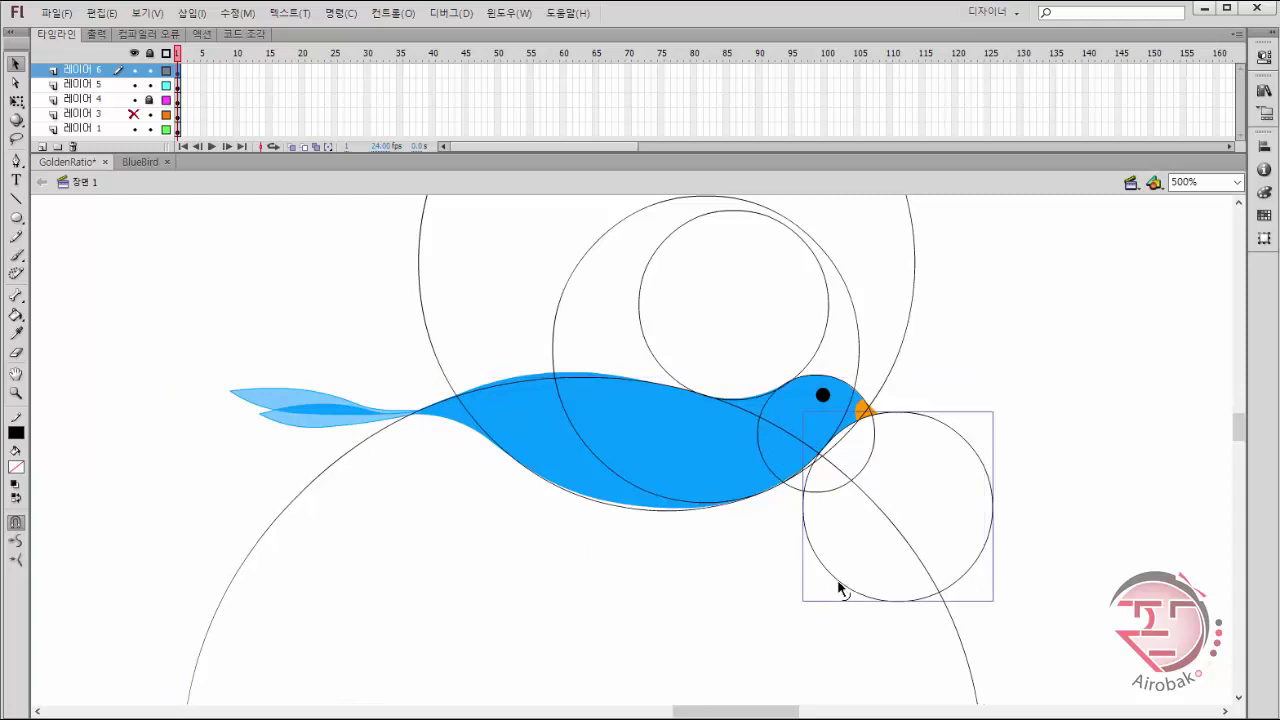
{"action": "left_click_drag", "start_coordinate": [843, 591], "coordinate": [365, 577]}
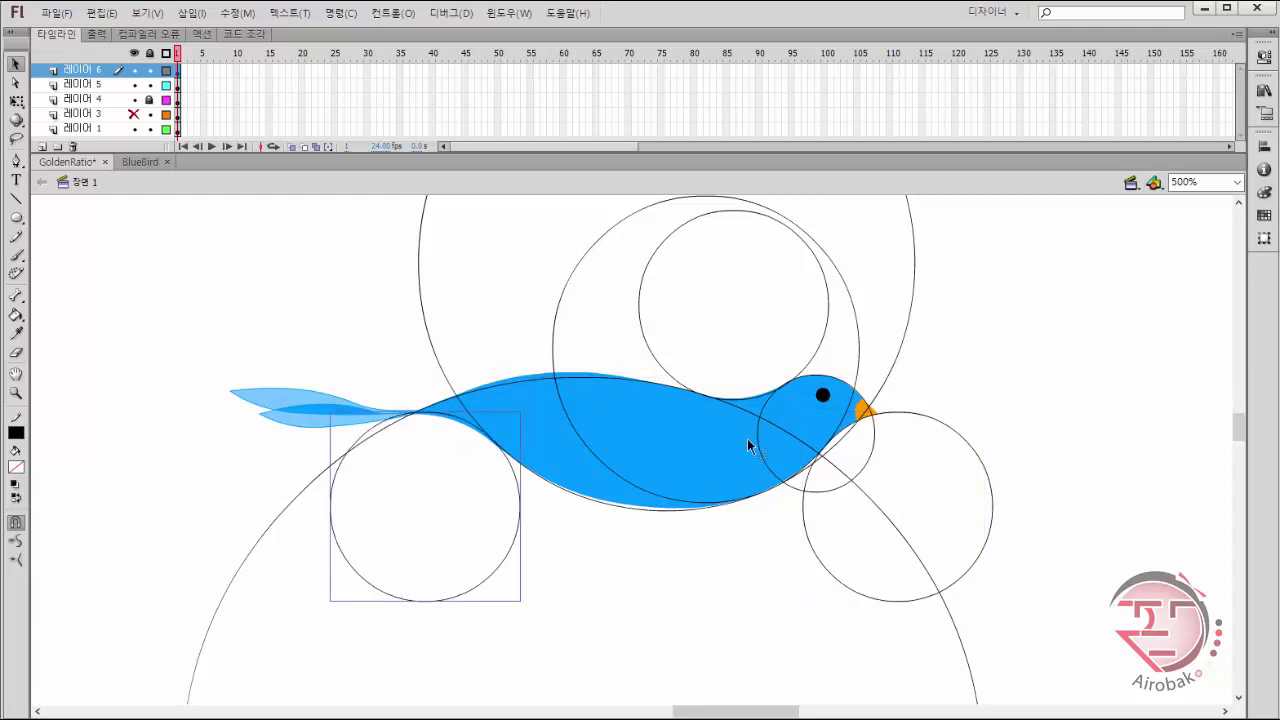
{"action": "left_click", "coordinate": [425, 332]}
{"action": "left_click_drag", "start_coordinate": [426, 326], "coordinate": [294, 348]}
{"action": "left_click_drag", "start_coordinate": [426, 324], "coordinate": [126, 291]}
{"action": "left_click_drag", "start_coordinate": [580, 360], "coordinate": [484, 372]}
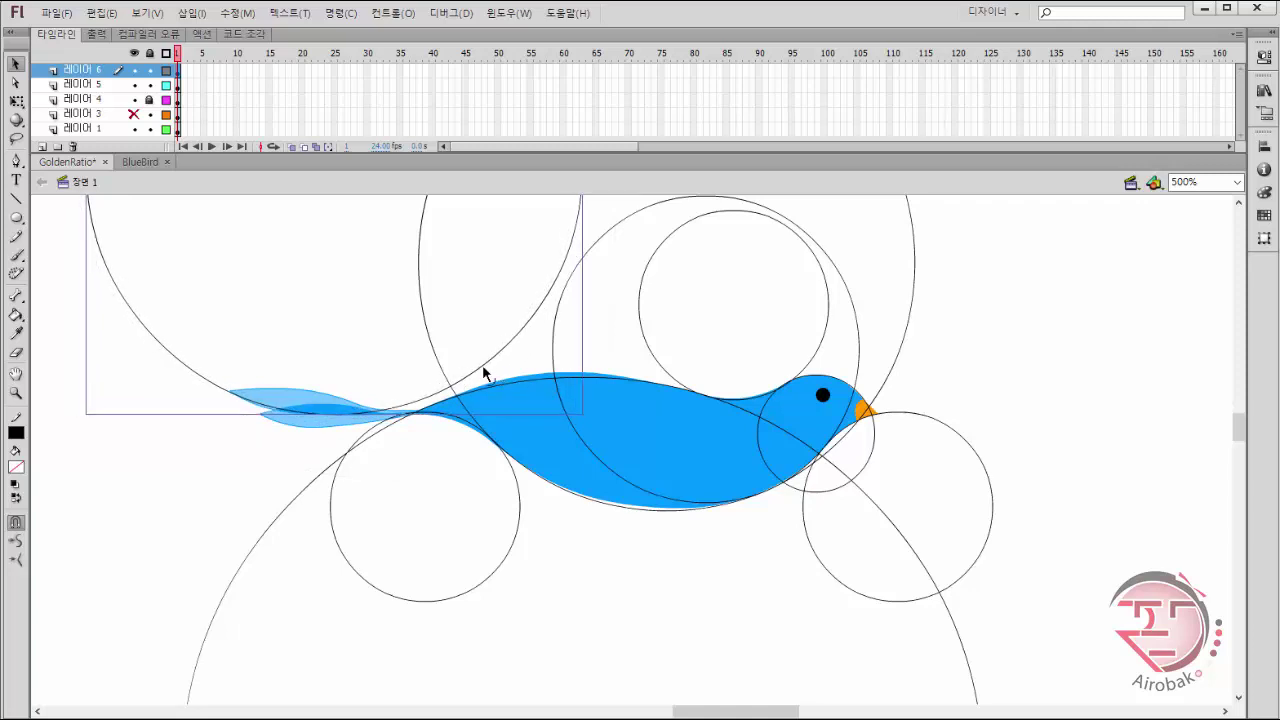
Try to fit a copy of the small tail-base circle to the upper curve between the tail and the back.
{"action": "left_click", "coordinate": [491, 586]}
{"action": "left_click_drag", "start_coordinate": [491, 586], "coordinate": [487, 385]}
{"action": "key", "text": "ctrl+space"}
{"action": "left_click", "coordinate": [421, 431]}
{"action": "left_click", "coordinate": [640, 443]}
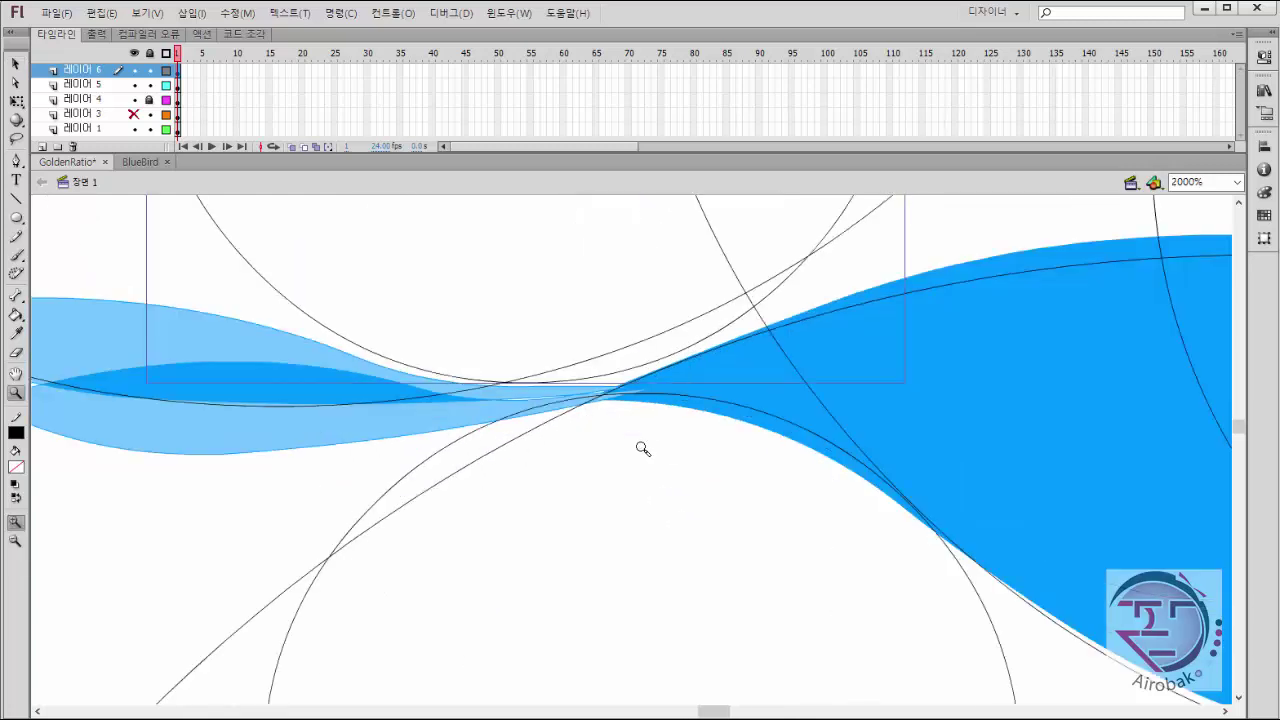
{"action": "key", "text": "Down"}
{"action": "key", "text": "Down"}
{"action": "key", "text": "Down"}
{"action": "key", "text": "Down"}
{"action": "key", "text": "Down"}
{"action": "key", "text": "Down"}
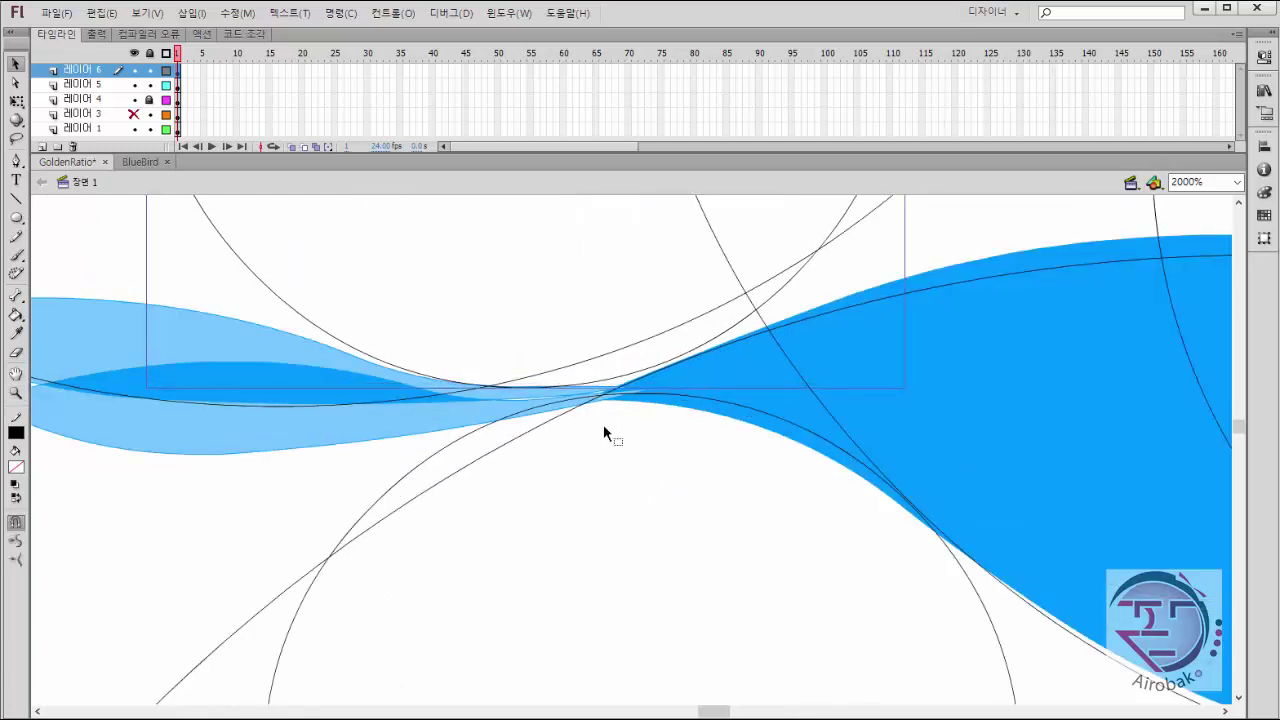
{"action": "key", "text": "Left"}
{"action": "key", "text": "Left"}
{"action": "key", "text": "Left"}
{"action": "key", "text": "Left"}
{"action": "key", "text": "Right"}
{"action": "key", "text": "Right"}
{"action": "key", "text": "Right"}
{"action": "key", "text": "Right"}
{"action": "key", "text": "Right"}
{"action": "key", "text": "Right"}
{"action": "key", "text": "Right"}
{"action": "key", "text": "Right"}
{"action": "key", "text": "Right"}
{"action": "key", "text": "Right"}
{"action": "key", "text": "Right"}
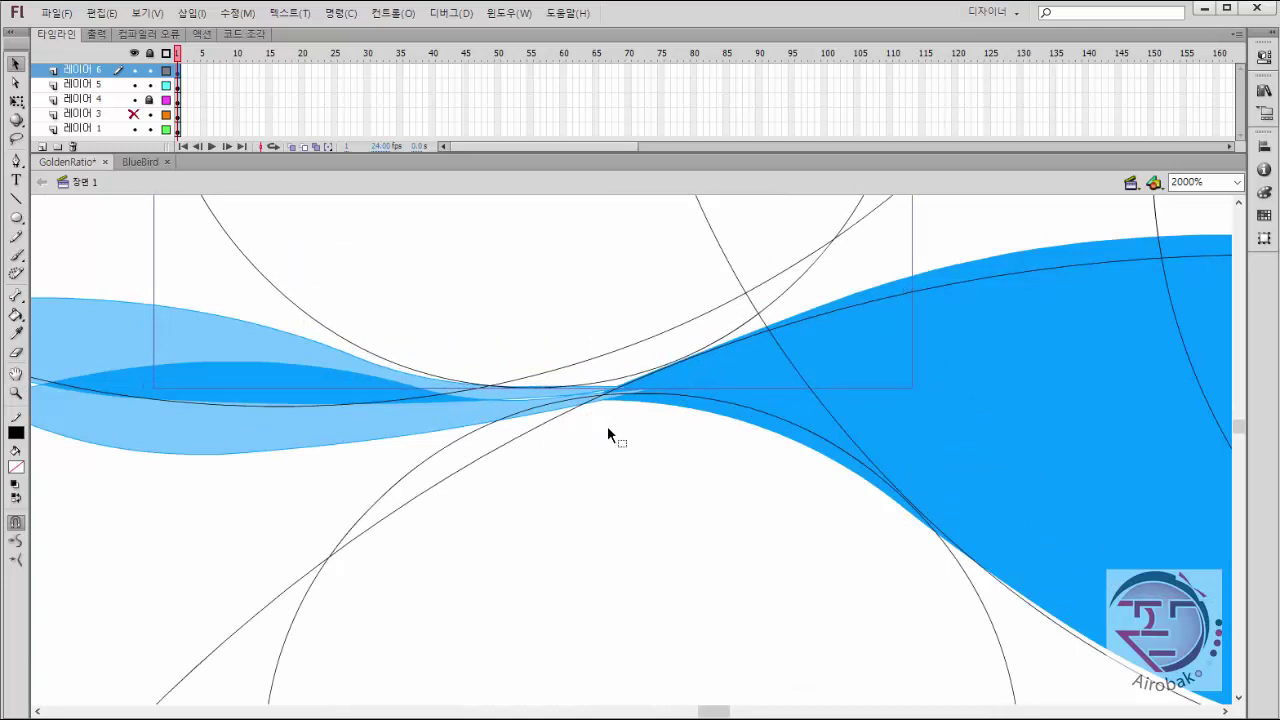
{"action": "key", "text": "ctrl+shift+space"}
{"action": "left_click", "coordinate": [607, 440]}
{"action": "left_click", "coordinate": [607, 450]}
{"action": "key", "text": "Delete"}
Copy the breast circle to above the tail base and nudge it against the upper curve joining tail and back.
{"action": "key", "text": "v"}
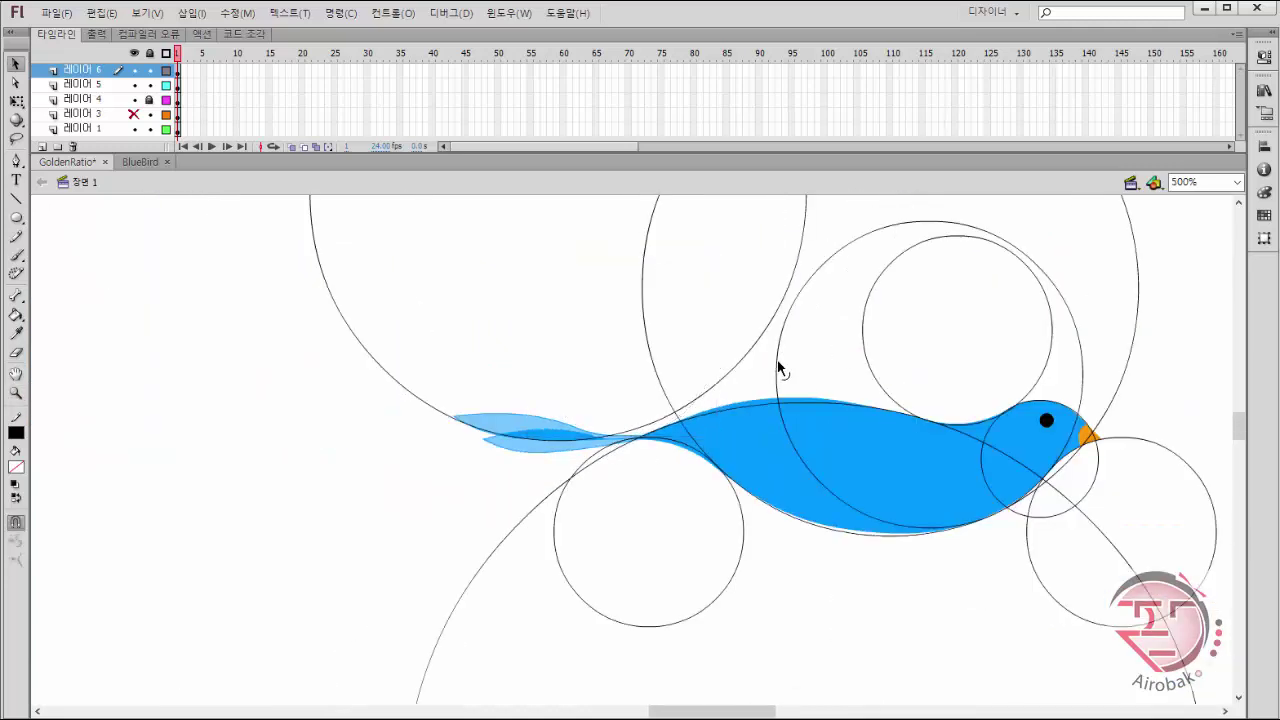
{"action": "left_click", "coordinate": [777, 365]}
{"action": "left_click_drag", "start_coordinate": [831, 503], "coordinate": [497, 395]}
{"action": "key", "text": "z"}
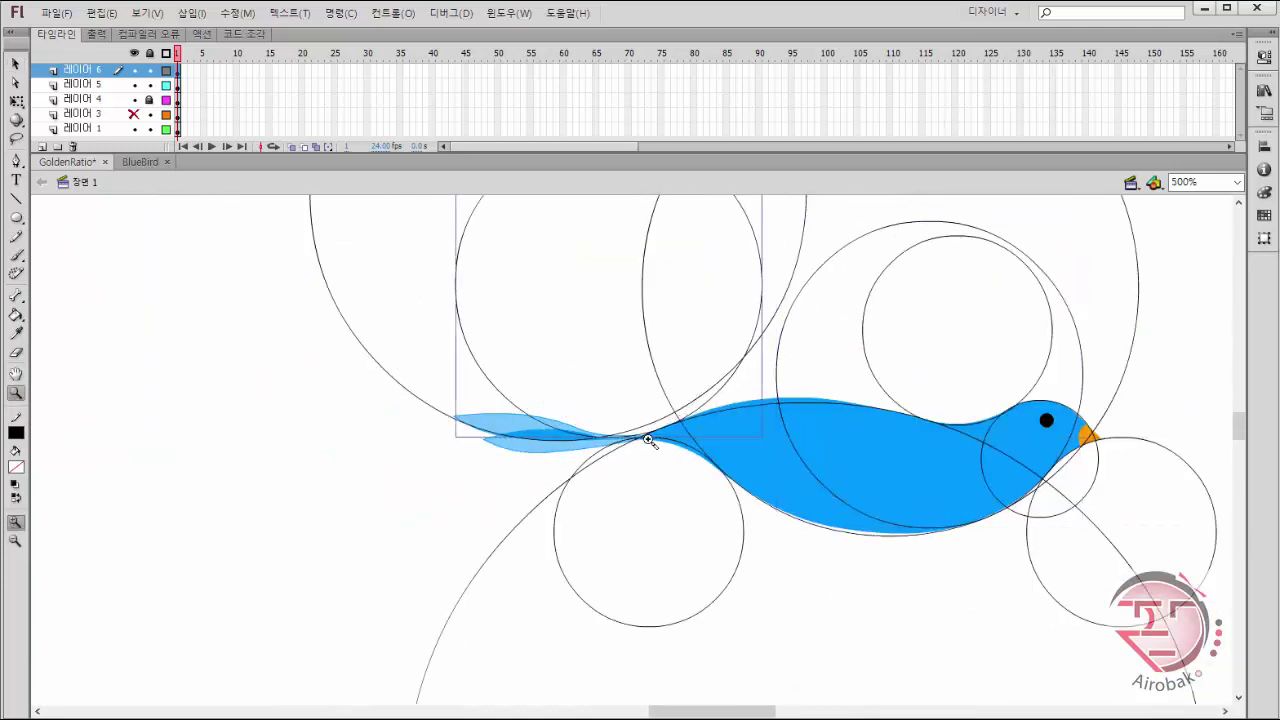
{"action": "left_click", "coordinate": [626, 431]}
{"action": "key", "text": "v"}
{"action": "left_click_drag", "start_coordinate": [900, 328], "coordinate": [870, 314]}
{"action": "key", "text": "Left"}
{"action": "key", "text": "Left"}
{"action": "key", "text": "Left"}
{"action": "key", "text": "Left"}
{"action": "key", "text": "Down"}
{"action": "key", "text": "Down"}
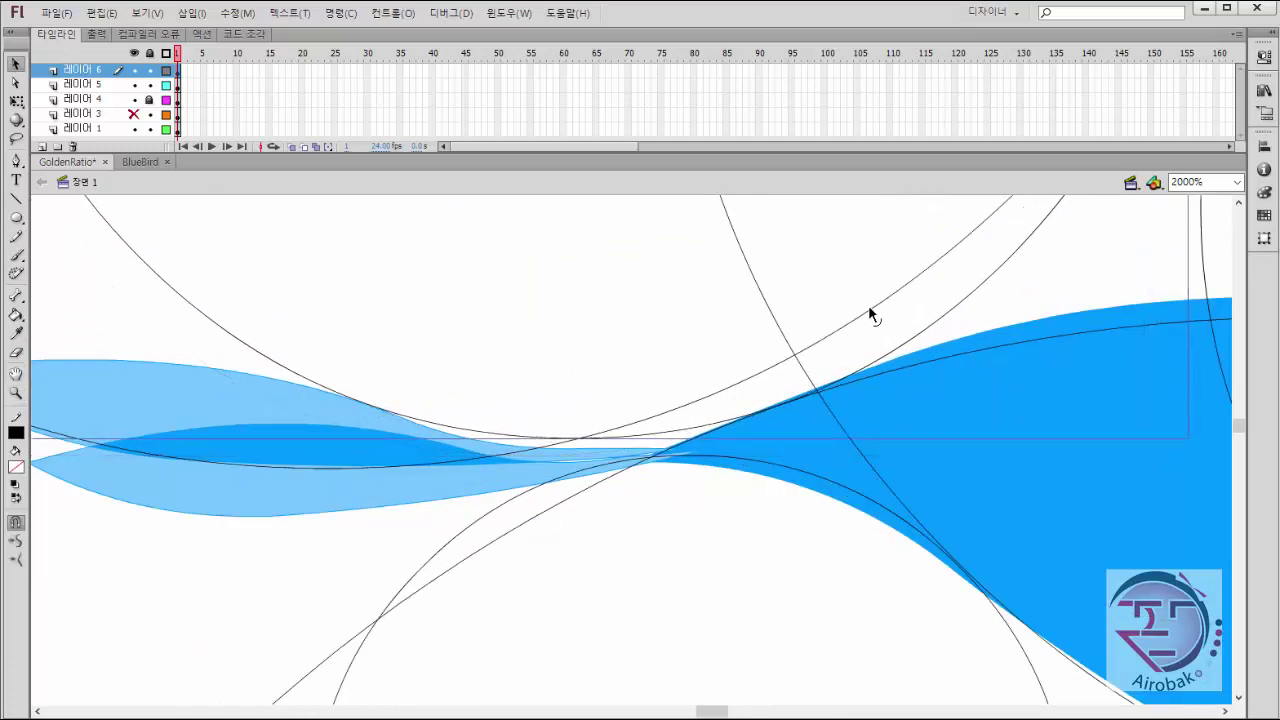
{"action": "key", "text": "z"}
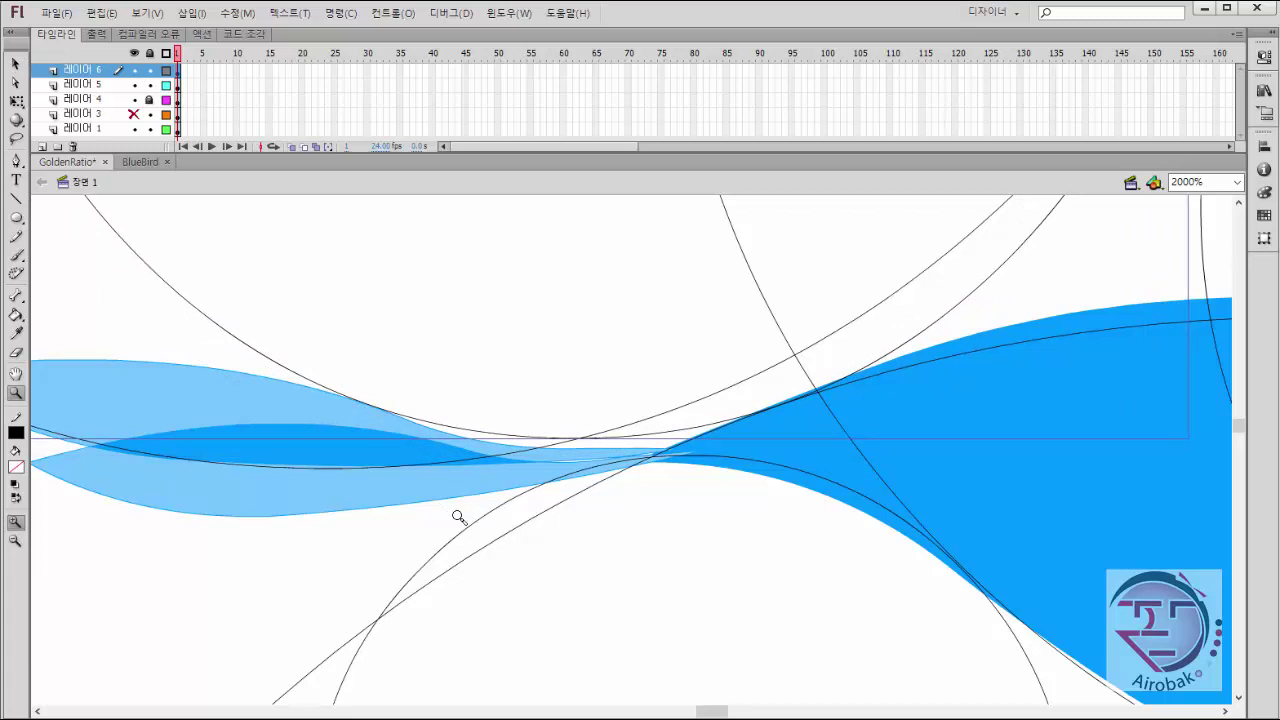
{"action": "left_click", "coordinate": [457, 516], "text": "alt"}
{"action": "left_click", "coordinate": [480, 505], "text": "alt"}
{"action": "left_click", "coordinate": [791, 520], "text": "alt"}
{"action": "key", "text": "v"}
{"action": "left_click", "coordinate": [502, 515]}
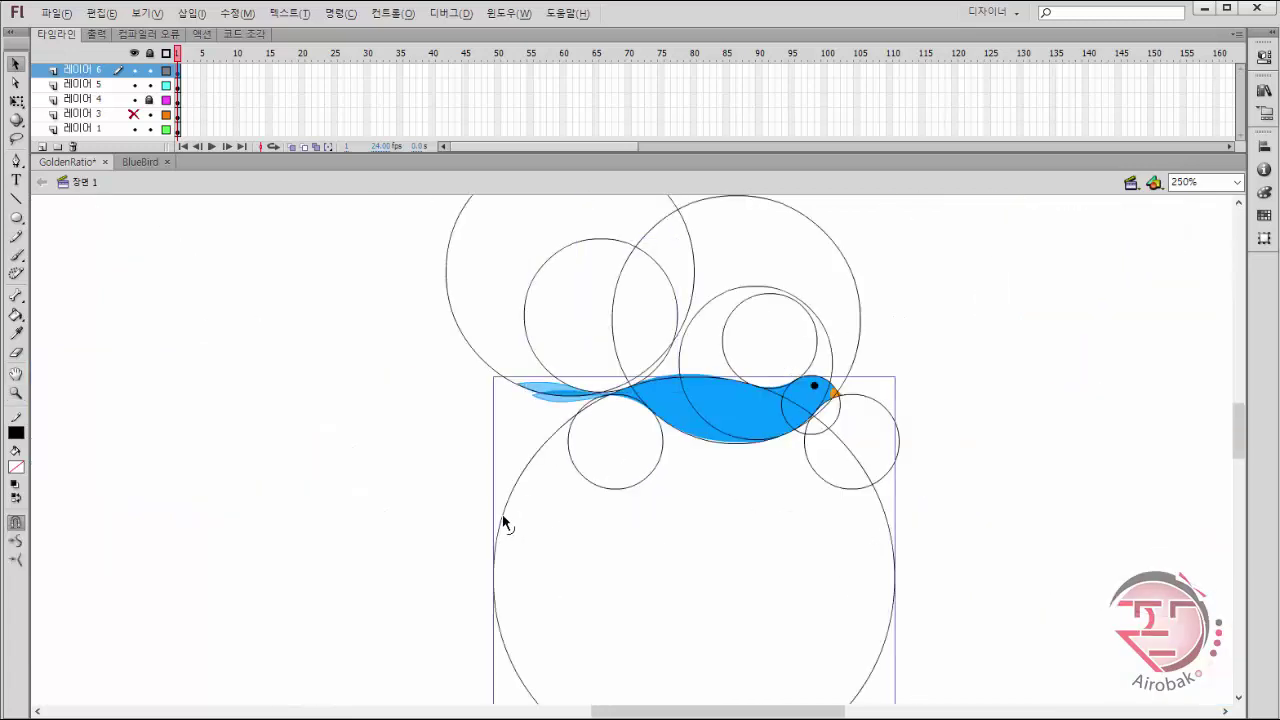
{"action": "left_click_drag", "start_coordinate": [502, 514], "coordinate": [479, 354], "text": "alt"}
{"action": "left_click_drag", "start_coordinate": [810, 550], "coordinate": [728, 357]}
{"action": "key", "text": "Delete"}
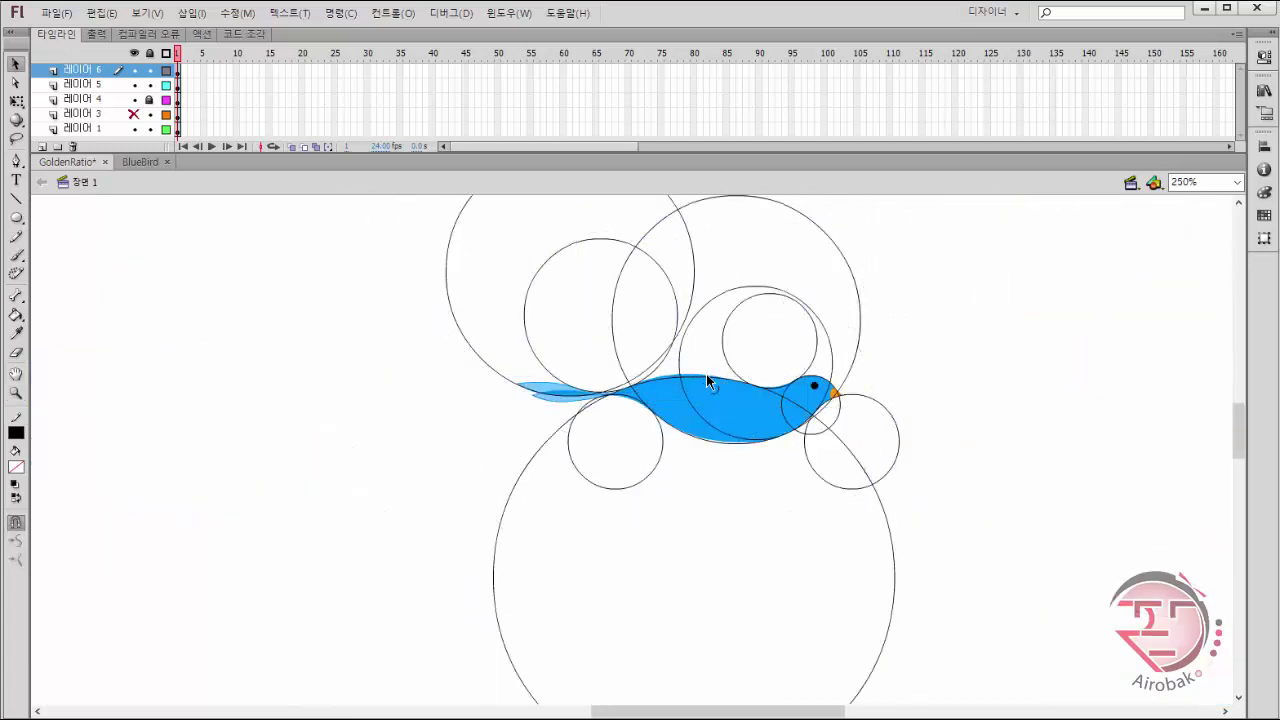
Duplicate the large circle above the tail slightly lower, and copy the medium circle beside it so its arc follows the lower tail feather.
{"action": "key", "text": "z"}
{"action": "left_click", "coordinate": [560, 430], "text": "alt"}
{"action": "left_click", "coordinate": [651, 434]}
{"action": "left_click", "coordinate": [598, 460]}
{"action": "left_click", "coordinate": [627, 432]}
{"action": "key", "text": "v"}
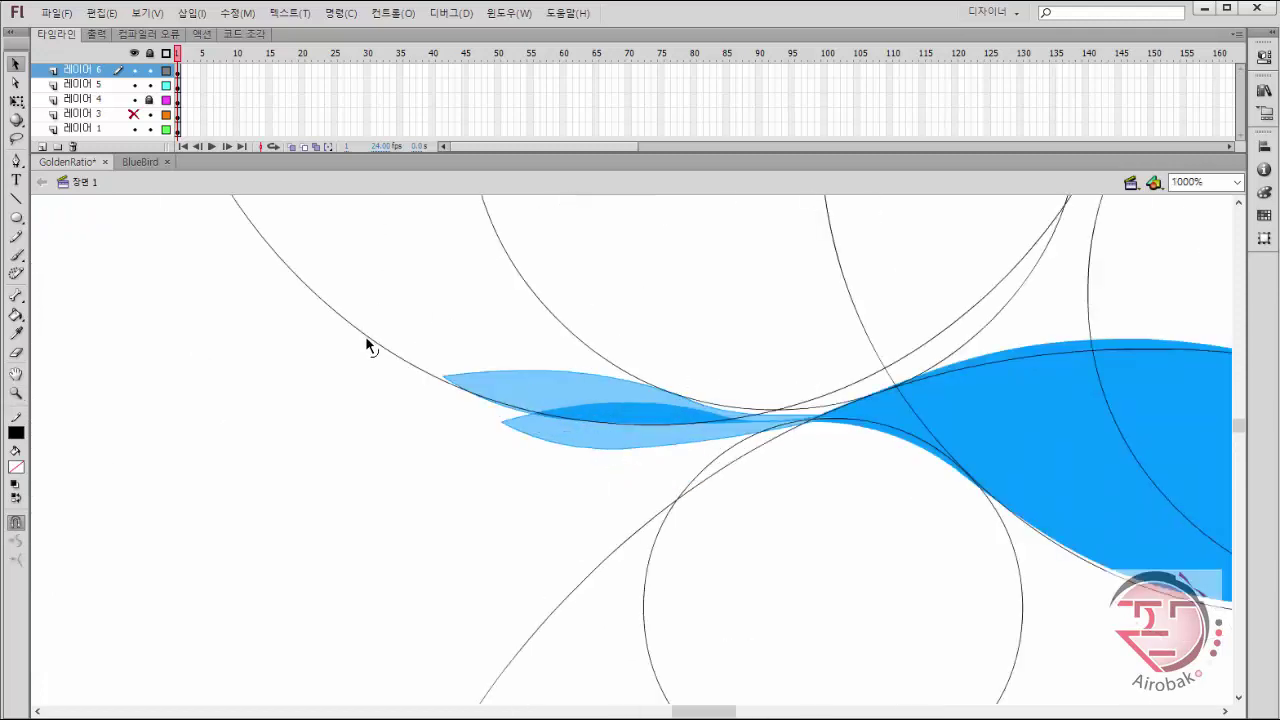
{"action": "left_click", "coordinate": [366, 338]}
{"action": "left_click_drag", "start_coordinate": [366, 338], "coordinate": [379, 385], "text": "alt"}
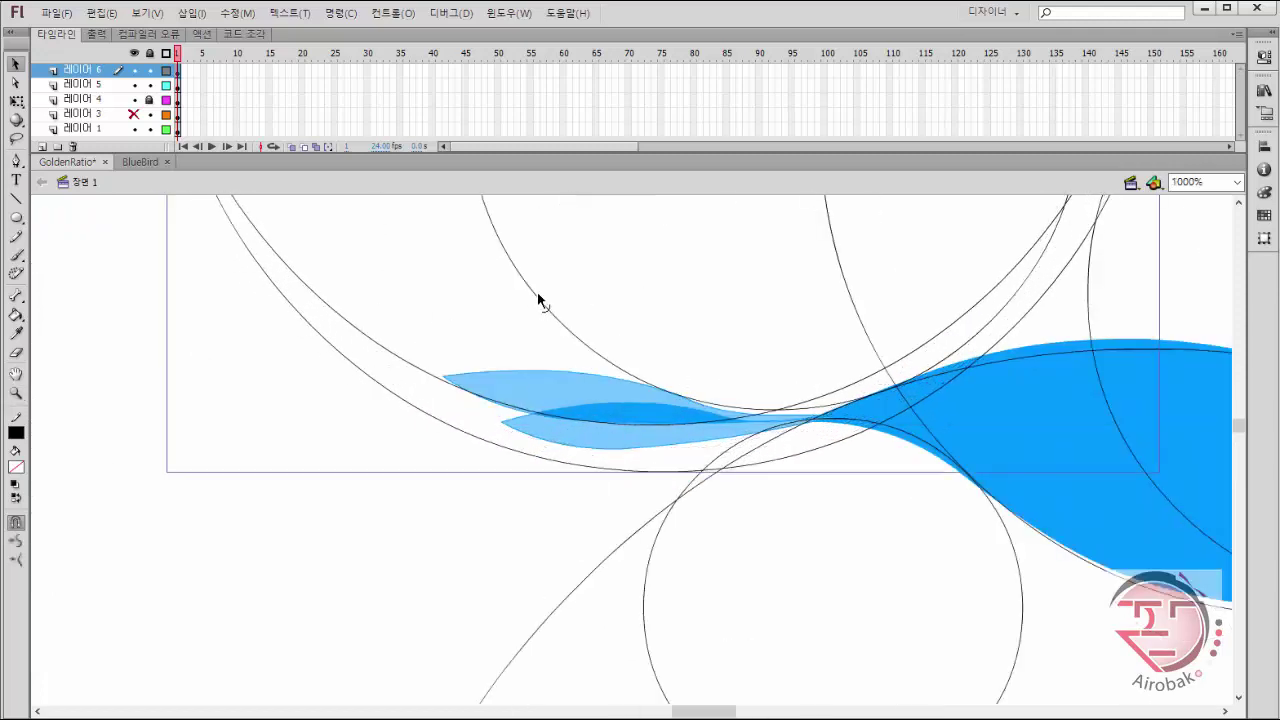
{"action": "left_click_drag", "start_coordinate": [537, 297], "coordinate": [385, 338], "text": "alt"}
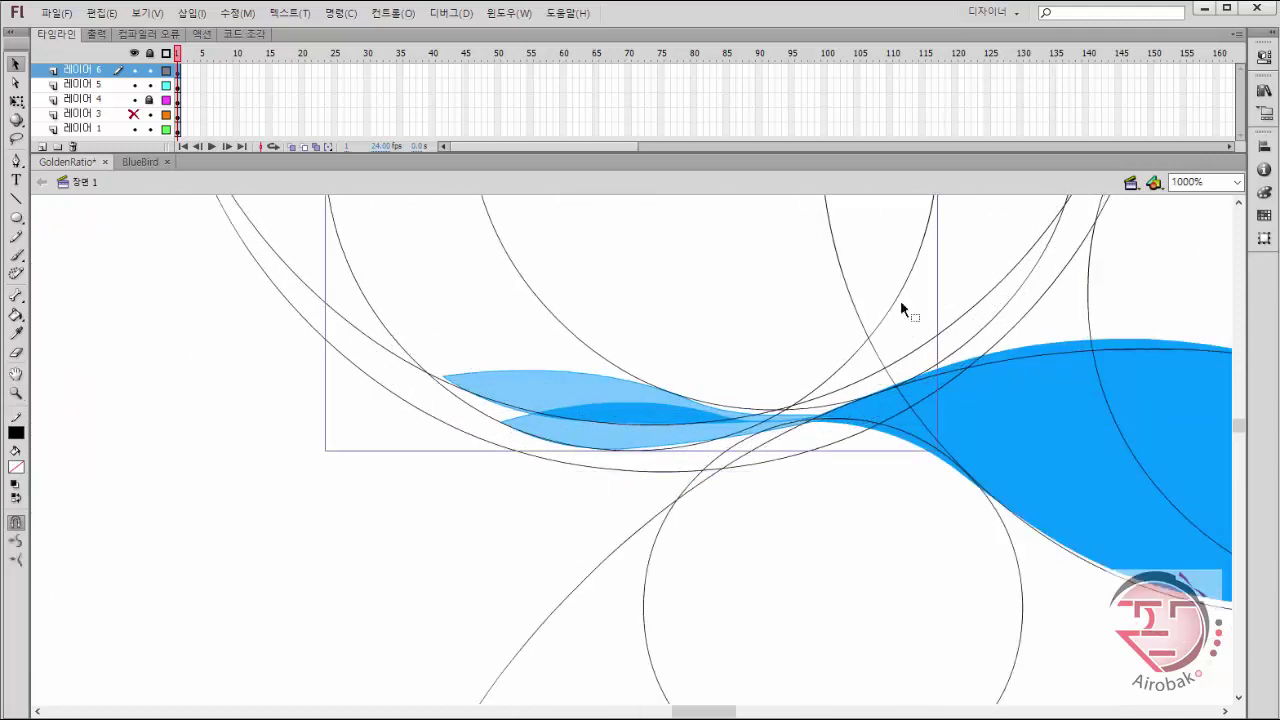
Move the lower duplicate of the large circle beneath the tail so its arc follows the upper tail feather's top edge.
{"action": "left_click_drag", "start_coordinate": [271, 335], "coordinate": [210, 486]}
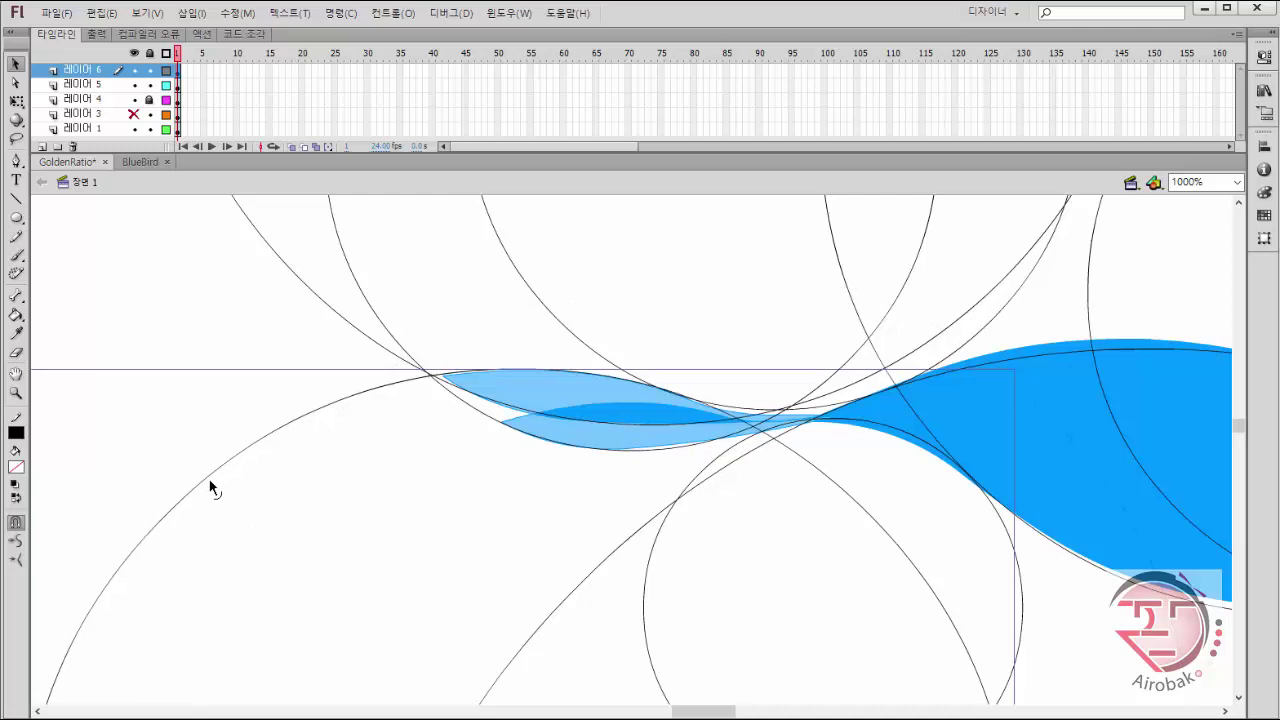
{"action": "left_click", "coordinate": [207, 478]}
{"action": "left_click_drag", "start_coordinate": [825, 475], "coordinate": [843, 497]}
{"action": "key", "text": "ctrl+z"}
{"action": "left_click", "coordinate": [248, 446]}
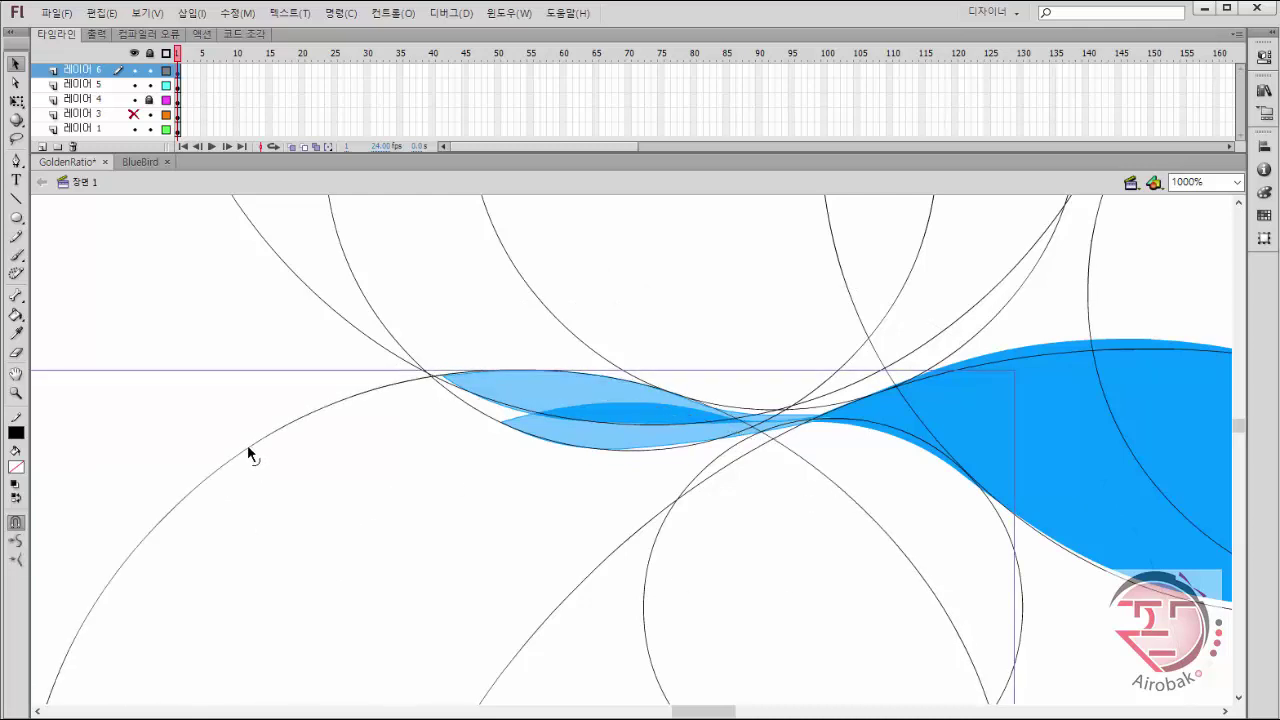
Copy the large circle beneath the tail onto the lower feather's top edge, nudge it into alignment and save the file.
{"action": "left_click_drag", "start_coordinate": [249, 452], "coordinate": [358, 486]}
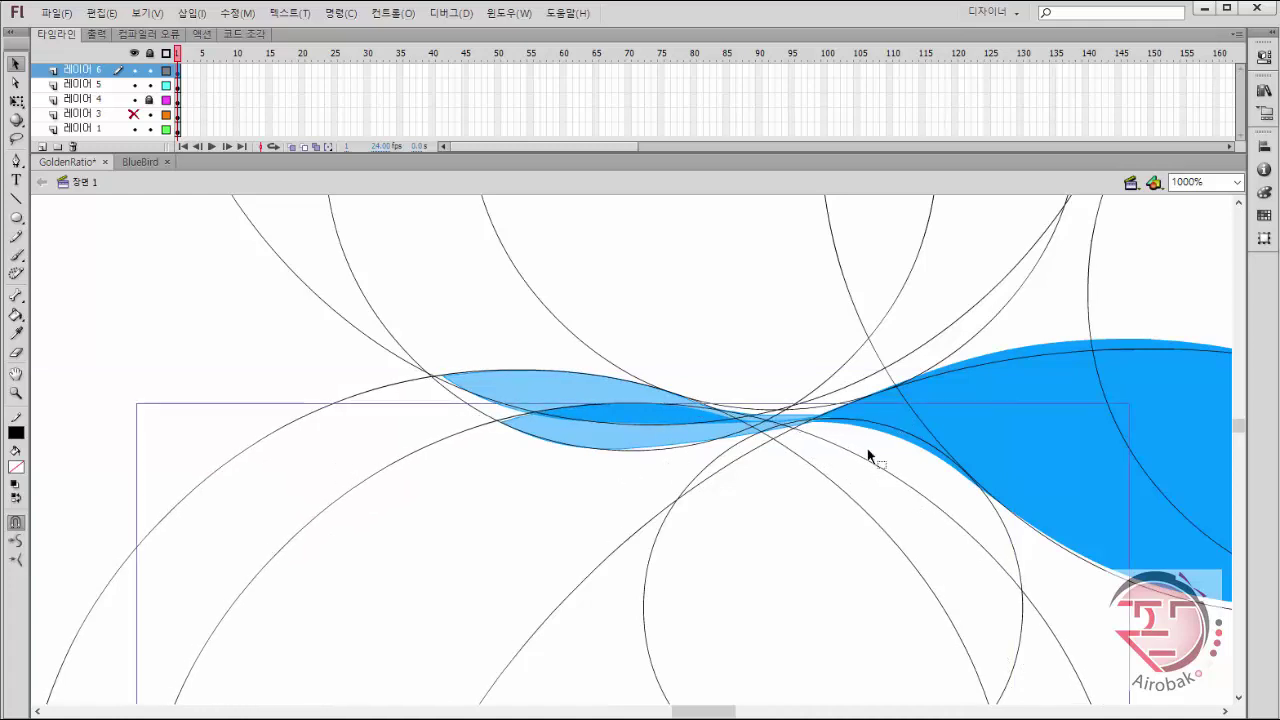
{"action": "key", "text": "Right"}
{"action": "key", "text": "Right"}
{"action": "key", "text": "Up"}
{"action": "key", "text": "ctrl+s"}
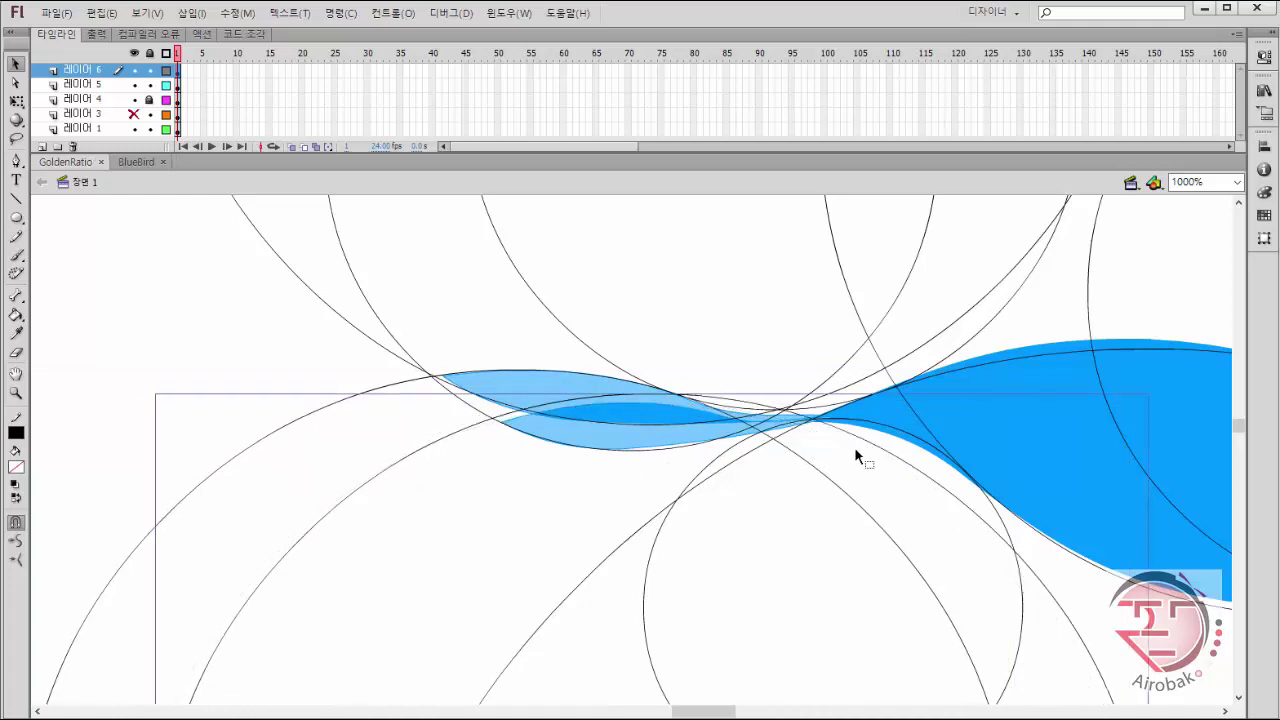
{"action": "key", "text": "Down"}
{"action": "key", "text": "Down"}
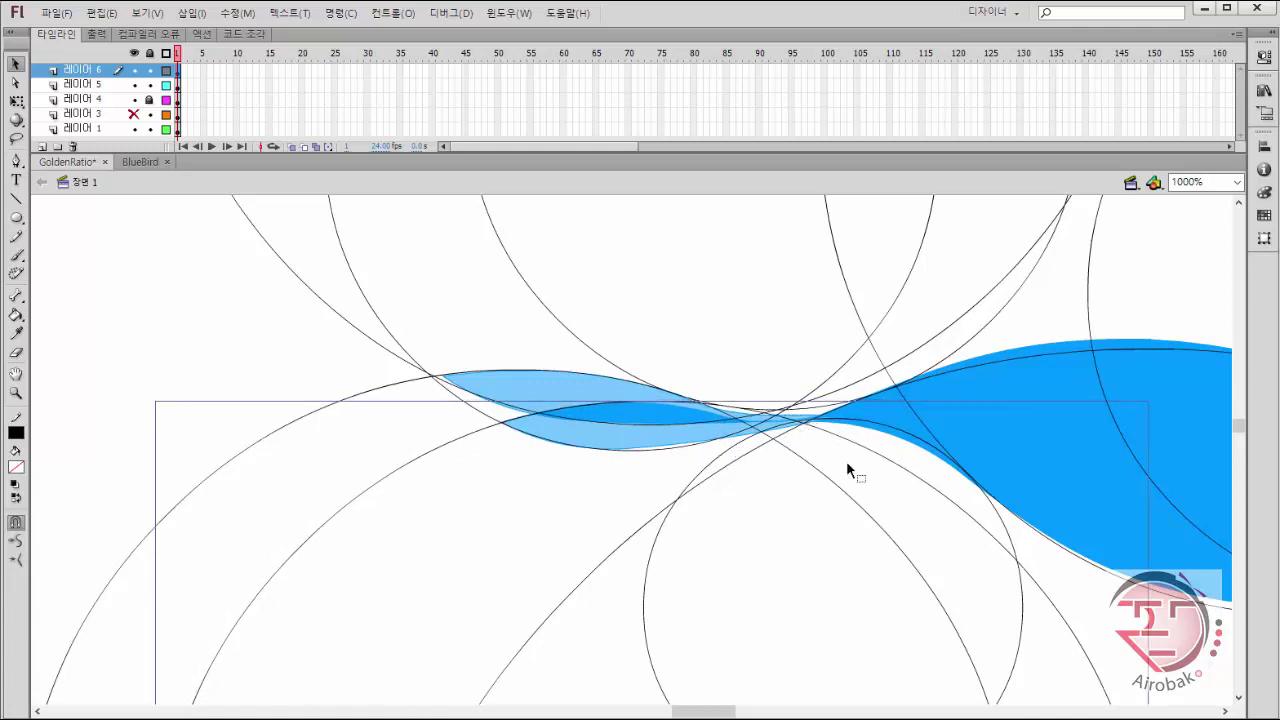
Copy the medium circle above the tail base so its arc follows the tail's lower edge near the base.
{"action": "left_click", "coordinate": [578, 343]}
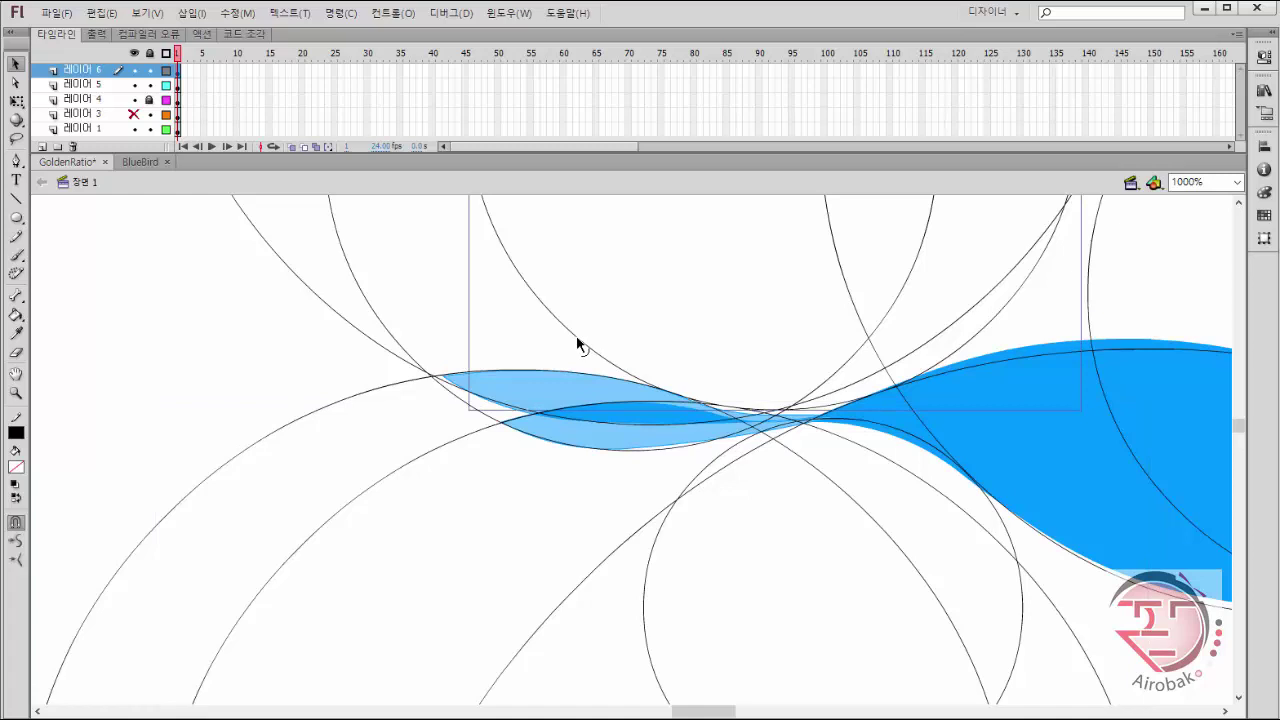
{"action": "left_click_drag", "start_coordinate": [576, 337], "coordinate": [764, 430]}
{"action": "left_click", "coordinate": [584, 513]}
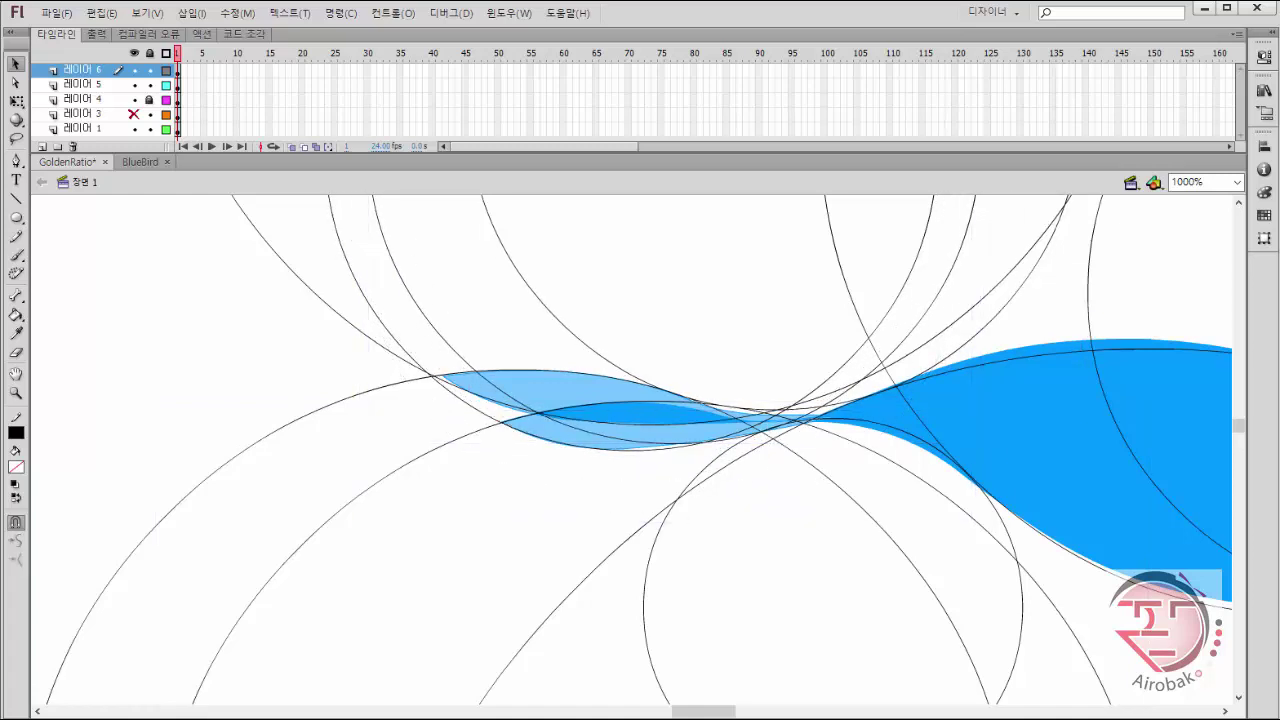
Select all the fitted circles around the bird and break them apart into editable outlines.
{"action": "key", "text": "z"}
{"action": "left_click", "coordinate": [877, 482], "text": "alt"}
{"action": "left_click", "coordinate": [780, 512], "text": "alt"}
{"action": "key", "text": "v"}
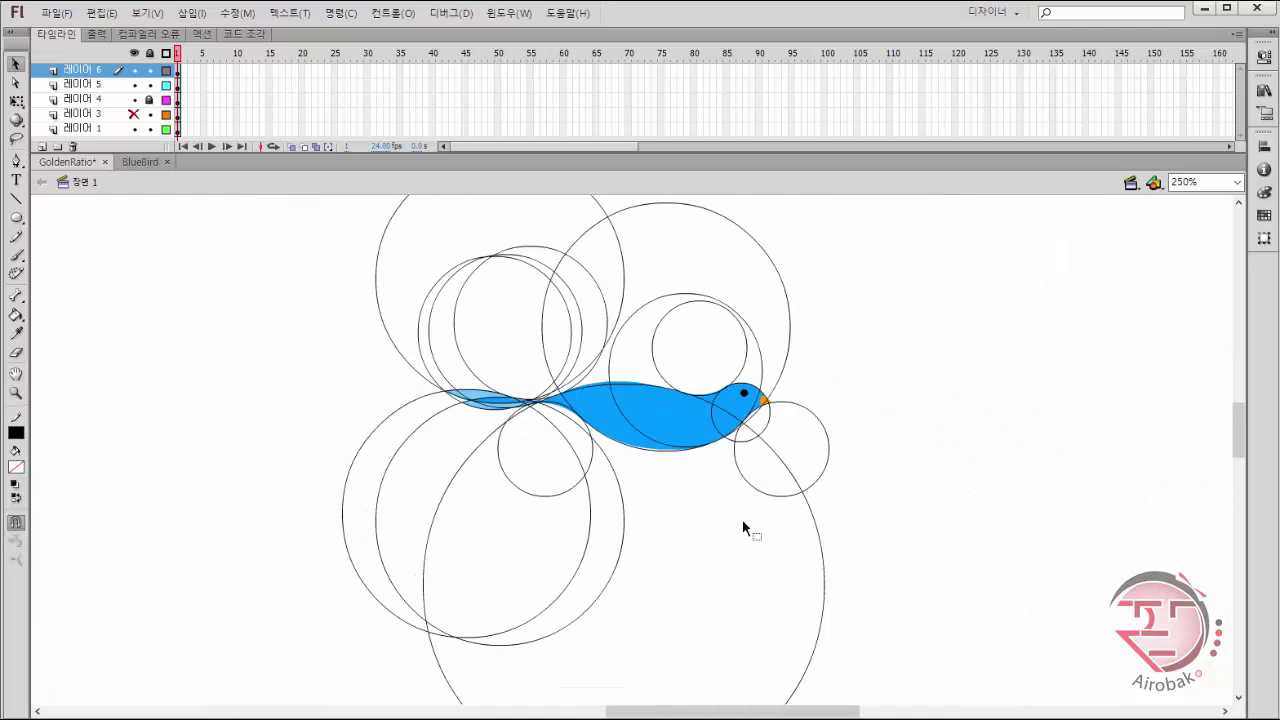
{"action": "left_click", "coordinate": [817, 648]}
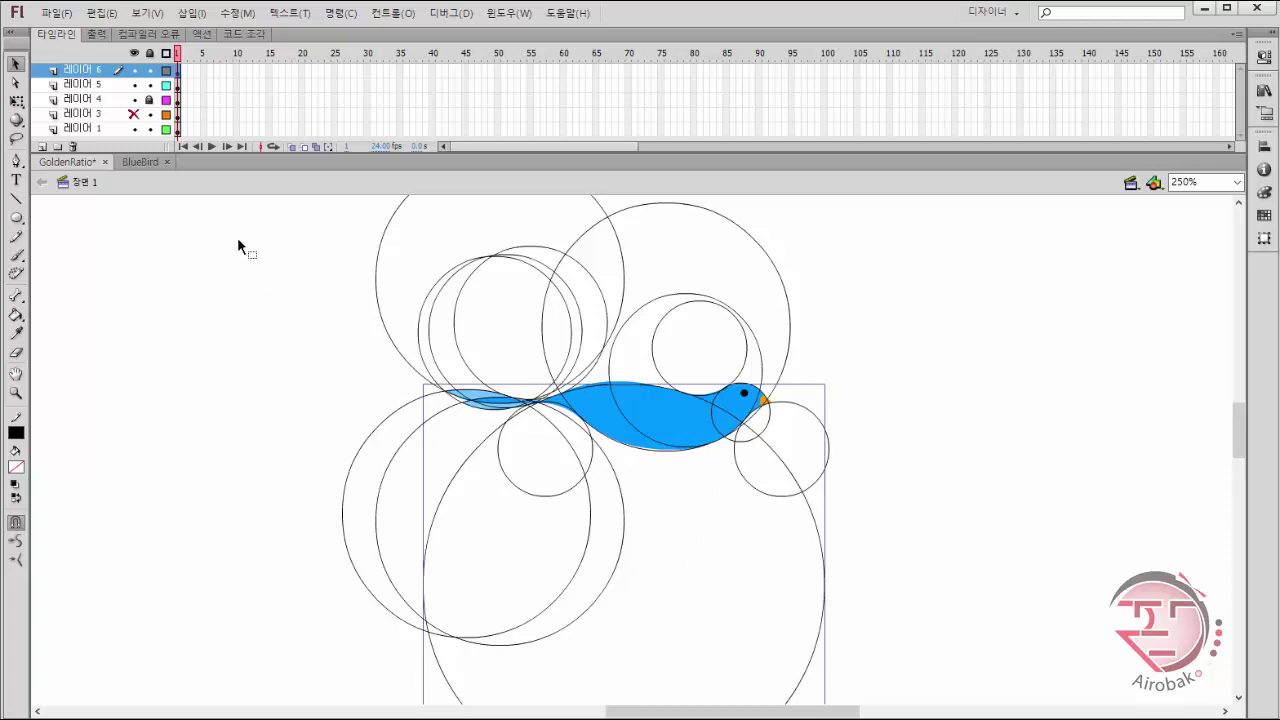
{"action": "left_click_drag", "start_coordinate": [290, 256], "coordinate": [977, 600]}
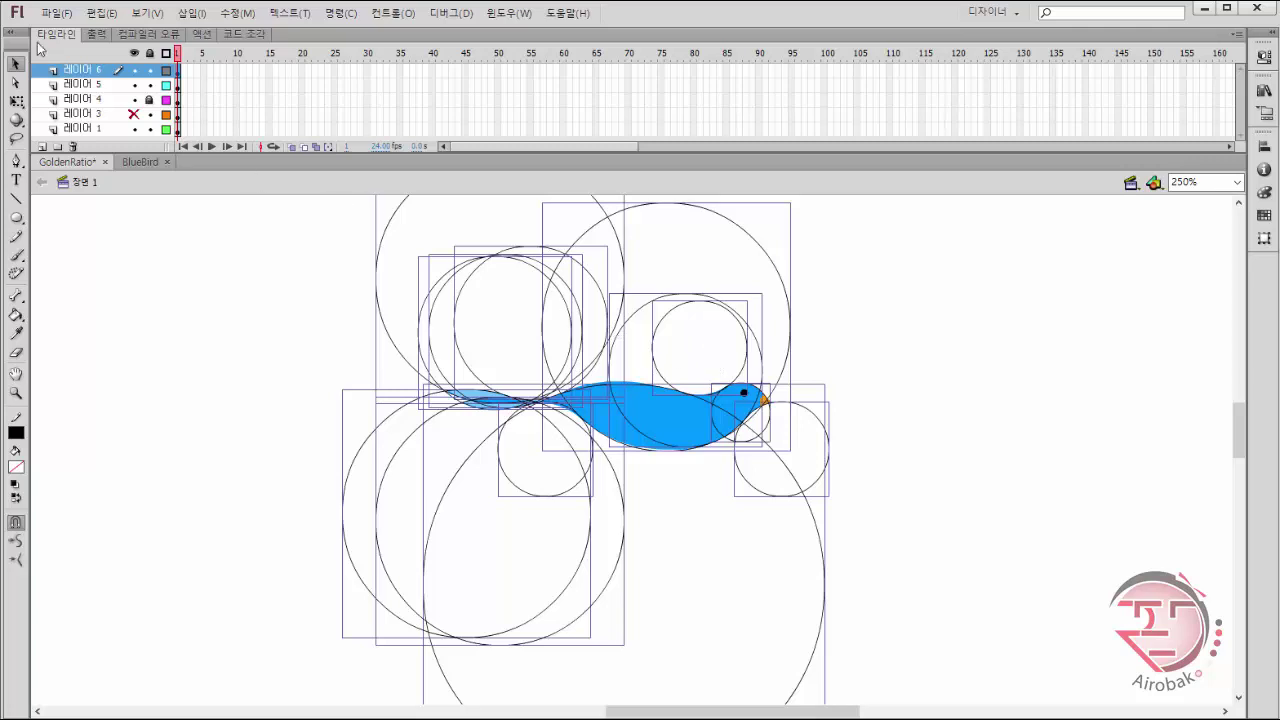
{"action": "left_click", "coordinate": [240, 14]}
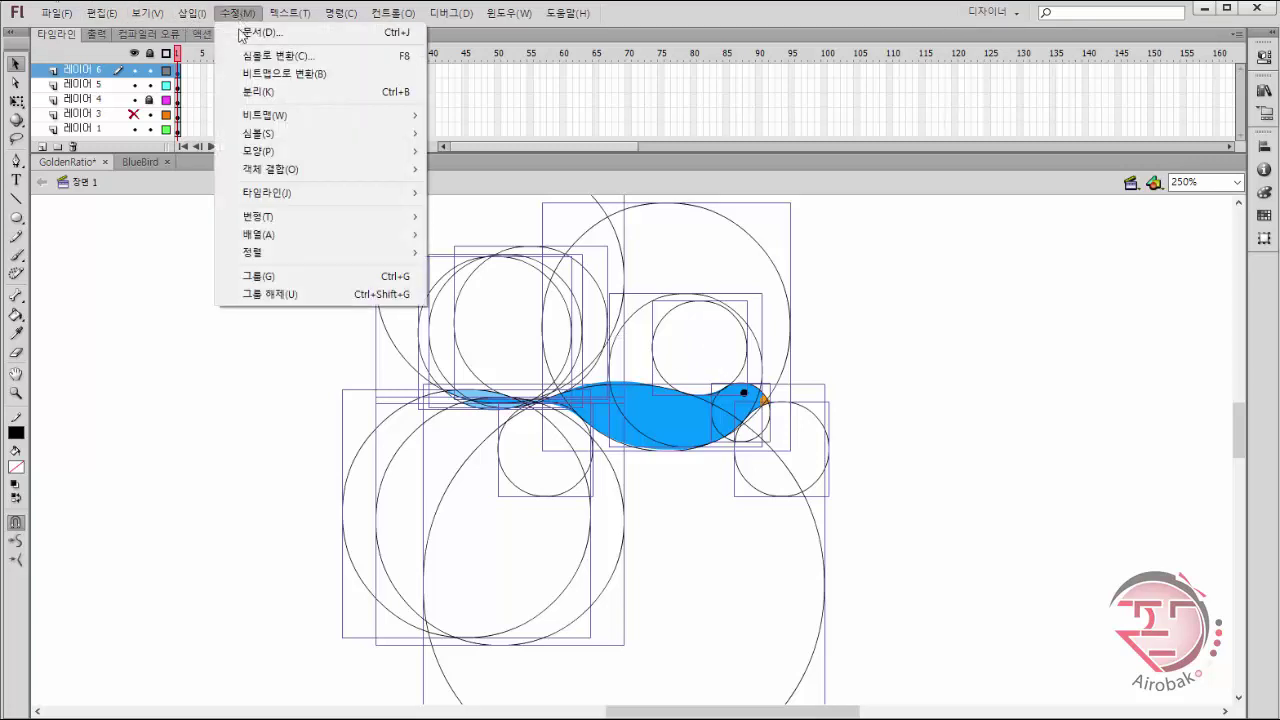
{"action": "mouse_move", "coordinate": [299, 121]}
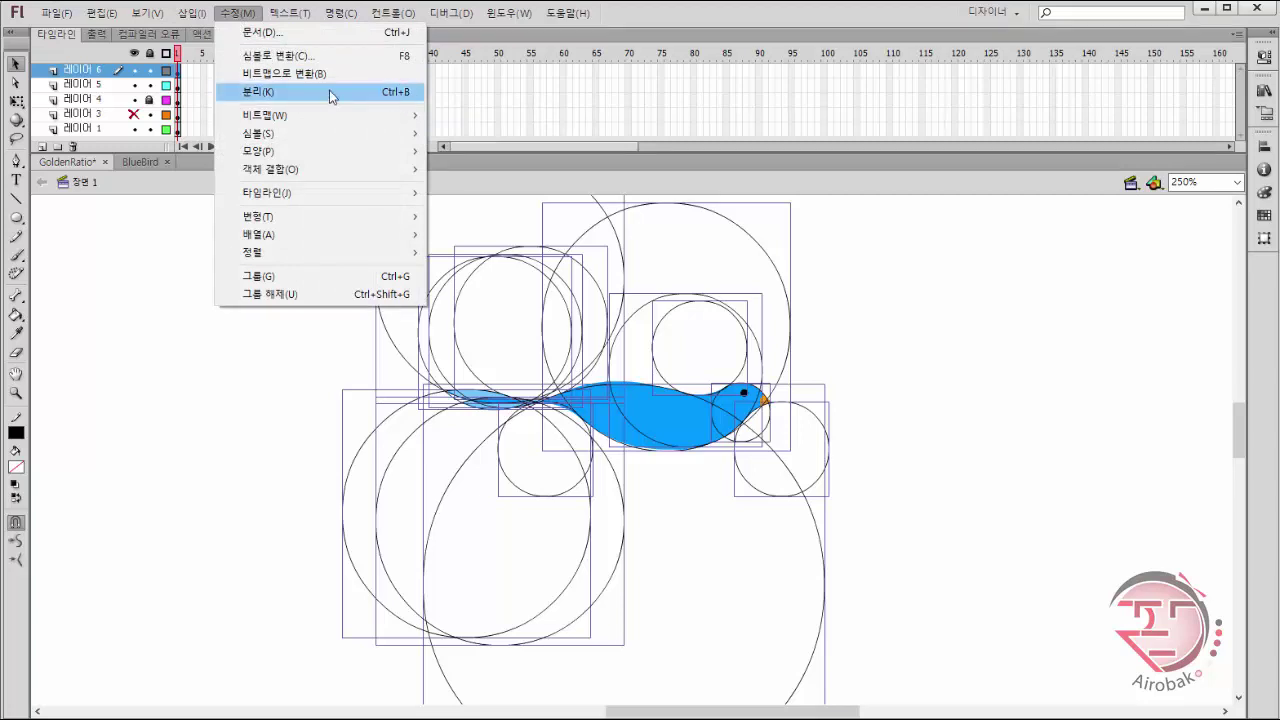
{"action": "left_click", "coordinate": [330, 96]}
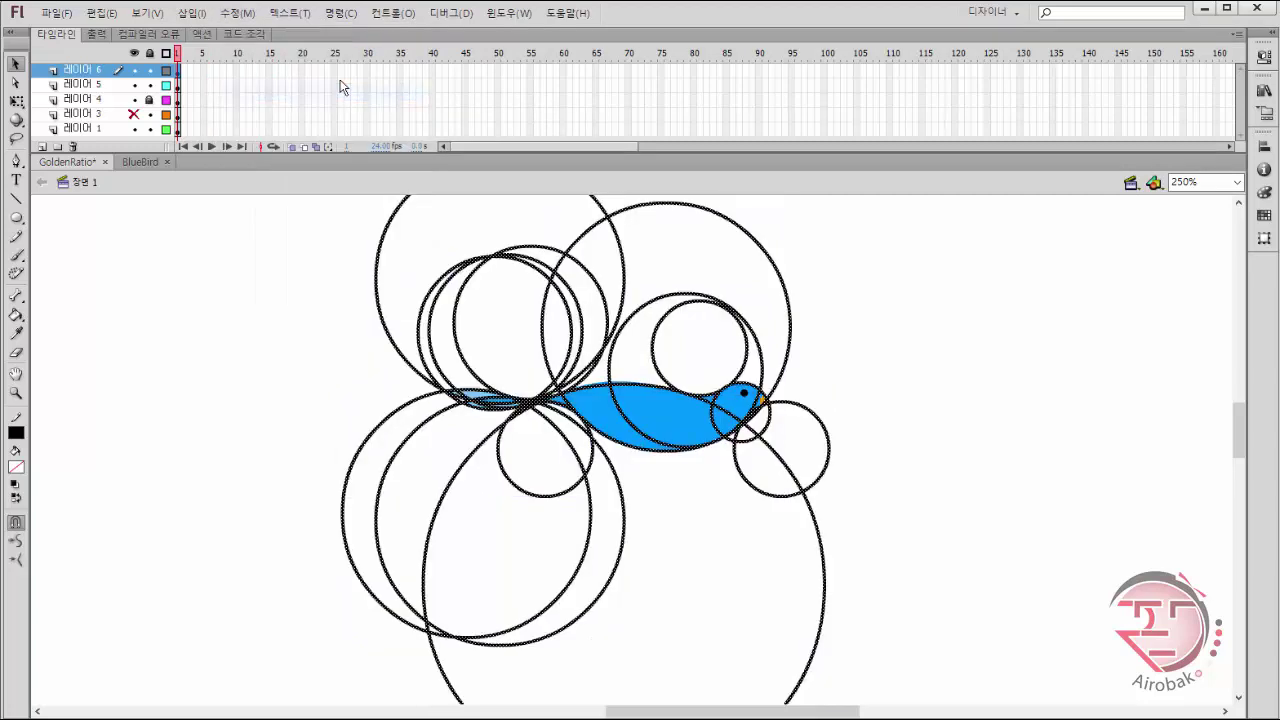
{"action": "left_click", "coordinate": [947, 470]}
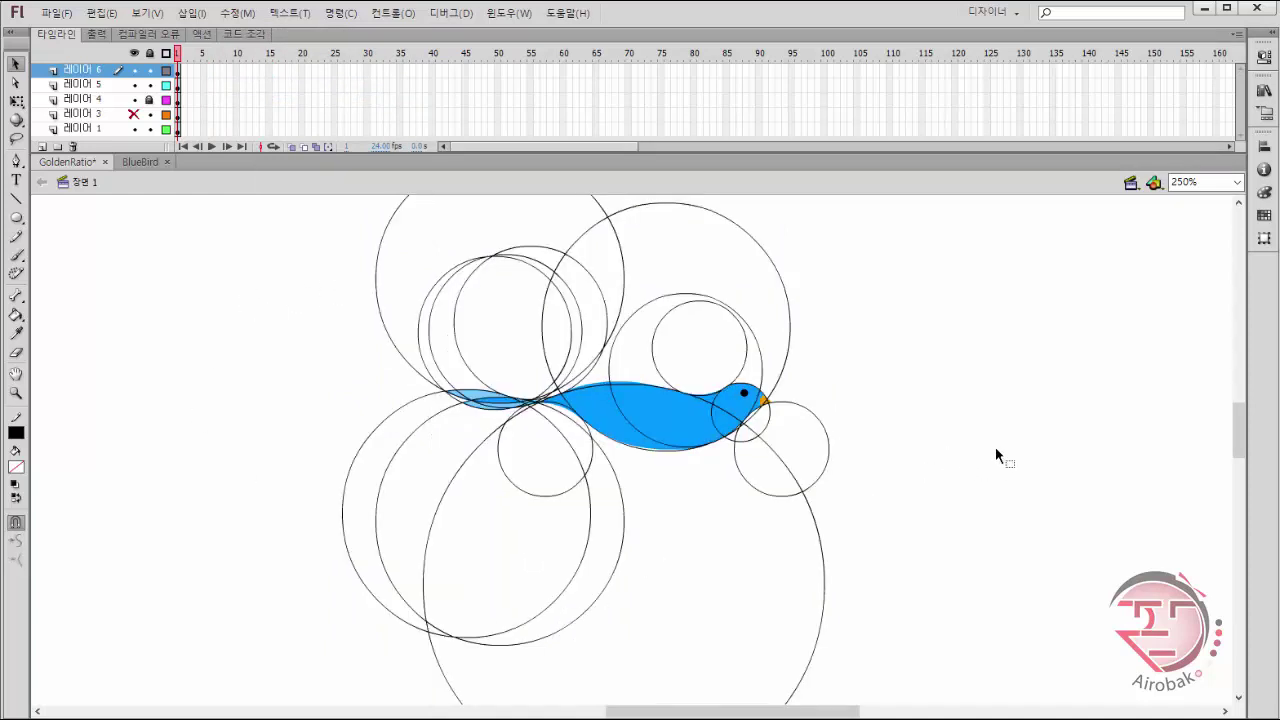
Delete the outer arcs below the bird's body and the excess arcs of the circle under the beak.
{"action": "left_click", "coordinate": [623, 549]}
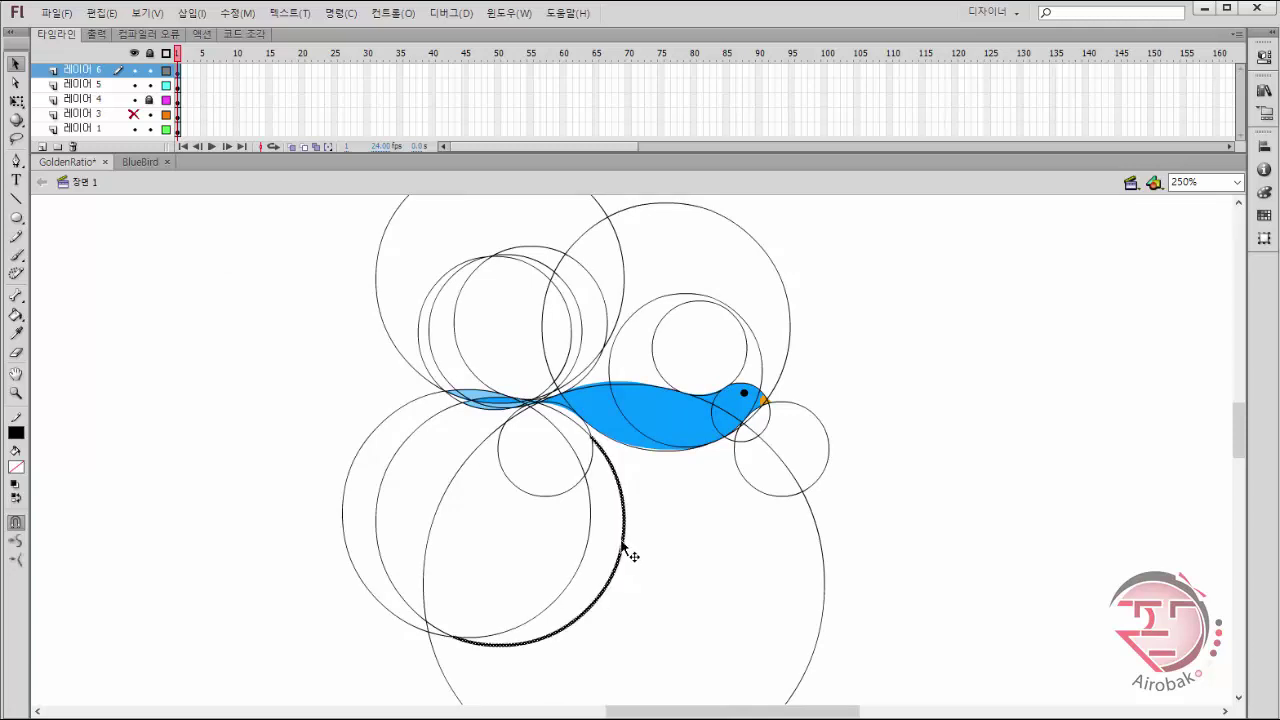
{"action": "key", "text": "Delete"}
{"action": "left_click", "coordinate": [821, 547]}
{"action": "key", "text": "Delete"}
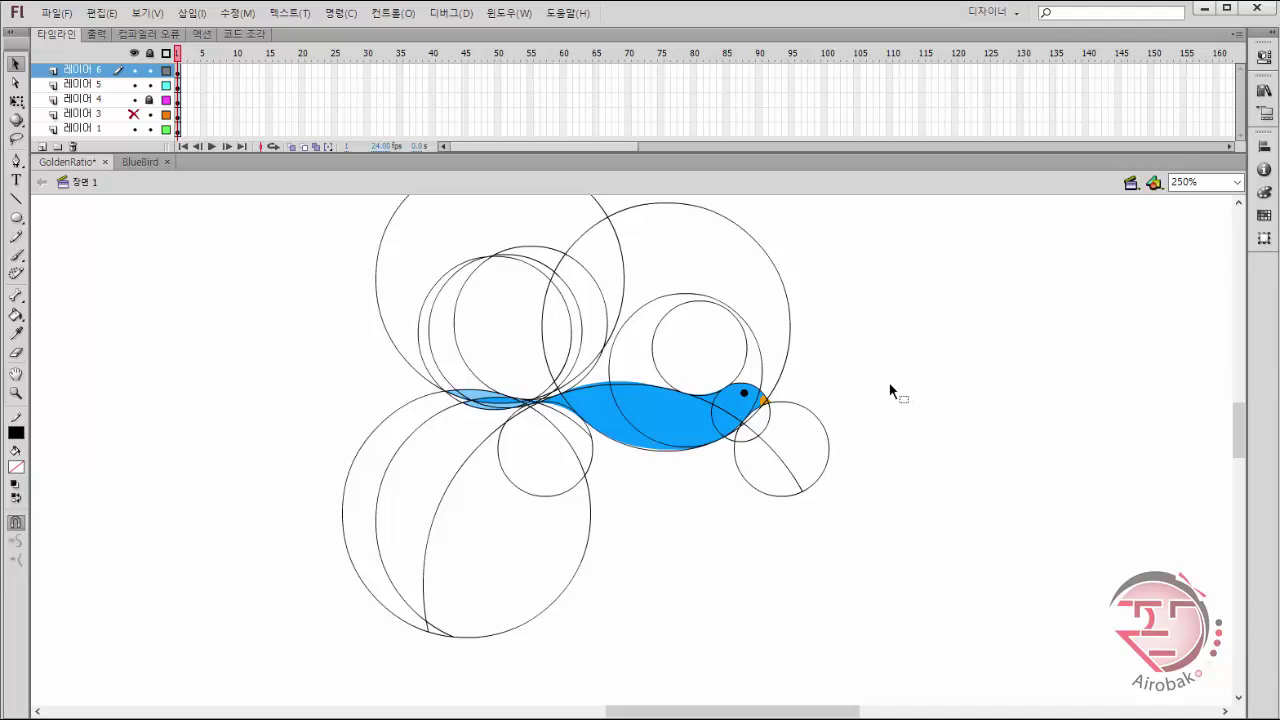
{"action": "left_click", "coordinate": [828, 465]}
{"action": "key", "text": "Delete"}
{"action": "left_click", "coordinate": [798, 486]}
{"action": "key", "text": "Delete"}
{"action": "left_click", "coordinate": [771, 494]}
{"action": "key", "text": "Delete"}
Delete the excess arcs of the large and small circles beneath the tail.
{"action": "left_click", "coordinate": [551, 604]}
{"action": "key", "text": "Delete"}
{"action": "left_click", "coordinate": [455, 481]}
{"action": "key", "text": "Delete"}
{"action": "left_click", "coordinate": [501, 458]}
{"action": "key", "text": "Delete"}
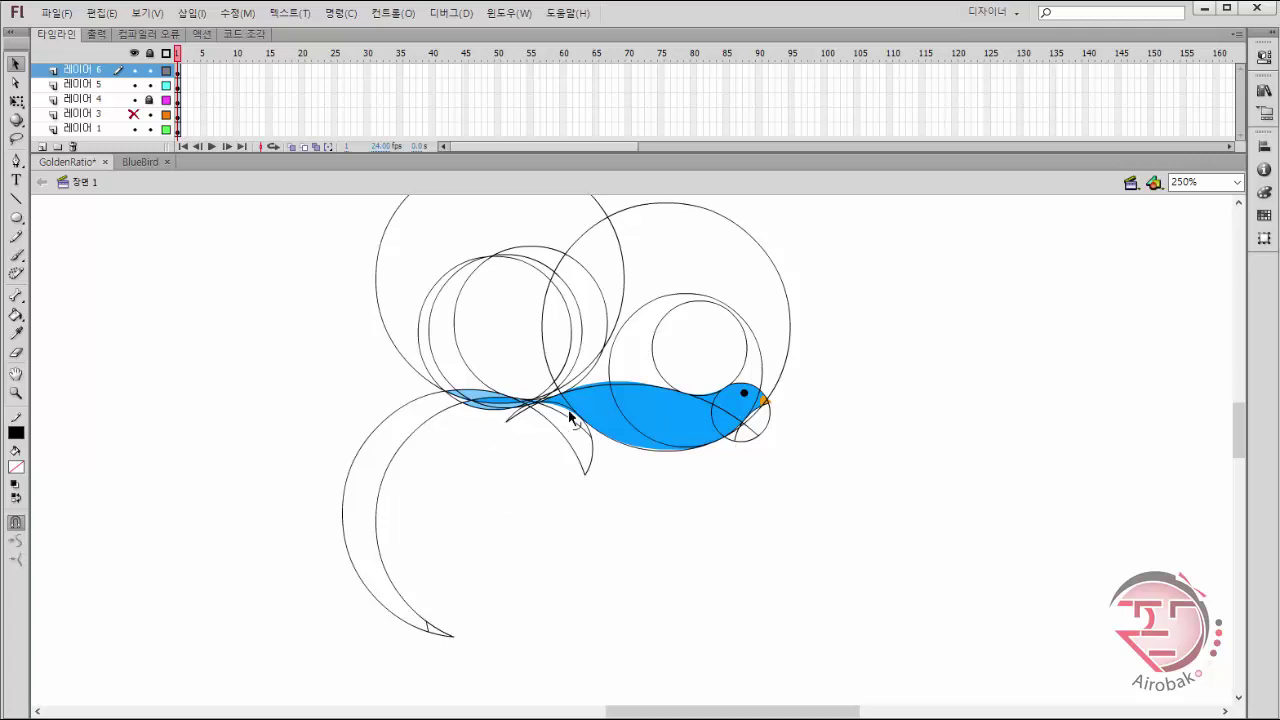
{"action": "left_click", "coordinate": [383, 477]}
{"action": "key", "text": "Delete"}
{"action": "left_click", "coordinate": [388, 417]}
{"action": "key", "text": "Delete"}
Delete the excess arcs of the circles above the tail and the back.
{"action": "left_click", "coordinate": [391, 340]}
{"action": "key", "text": "Delete"}
{"action": "left_click", "coordinate": [420, 352]}
{"action": "key", "text": "Delete"}
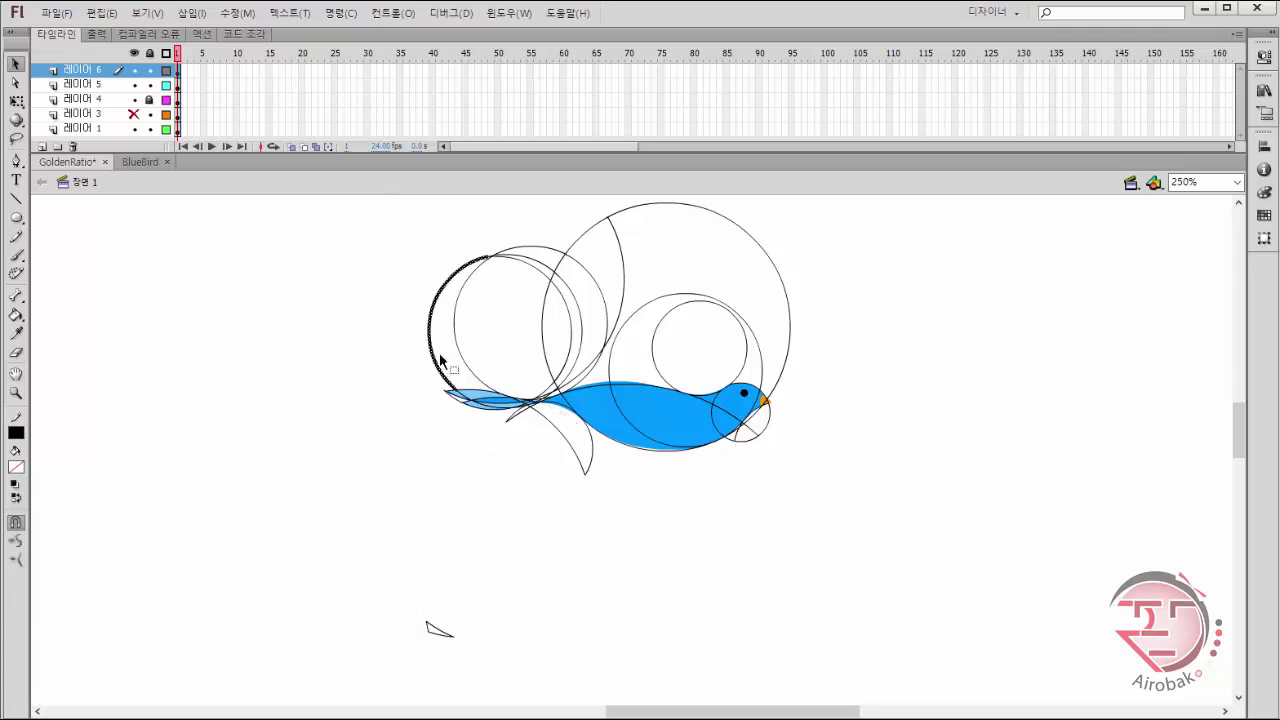
{"action": "key", "text": "Delete"}
{"action": "left_click", "coordinate": [582, 350]}
{"action": "key", "text": "Delete"}
{"action": "left_click", "coordinate": [599, 355]}
{"action": "key", "text": "Delete"}
{"action": "left_click", "coordinate": [611, 366]}
{"action": "key", "text": "Delete"}
Delete the remaining arcs above the back and neck, and the stray fragment far below the tail.
{"action": "left_click", "coordinate": [655, 365]}
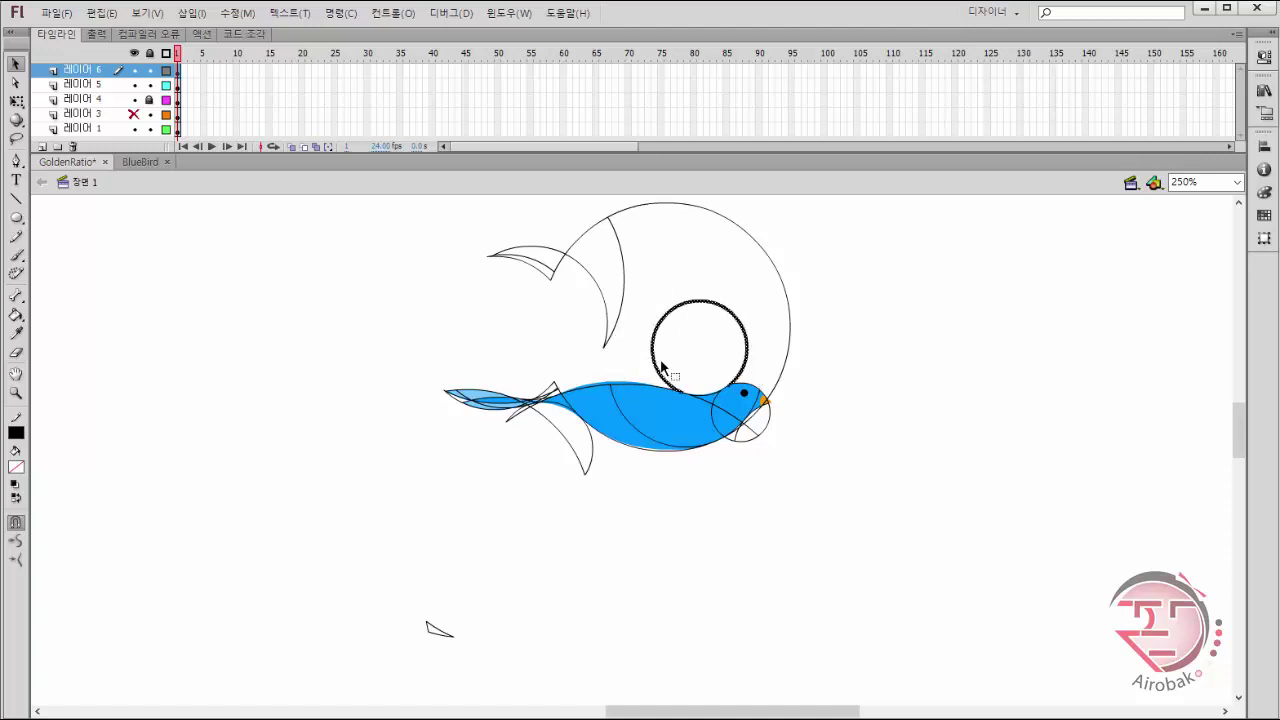
{"action": "left_click_drag", "start_coordinate": [460, 214], "coordinate": [696, 336]}
{"action": "key", "text": "Delete"}
{"action": "left_click_drag", "start_coordinate": [405, 595], "coordinate": [542, 676]}
{"action": "key", "text": "Delete"}
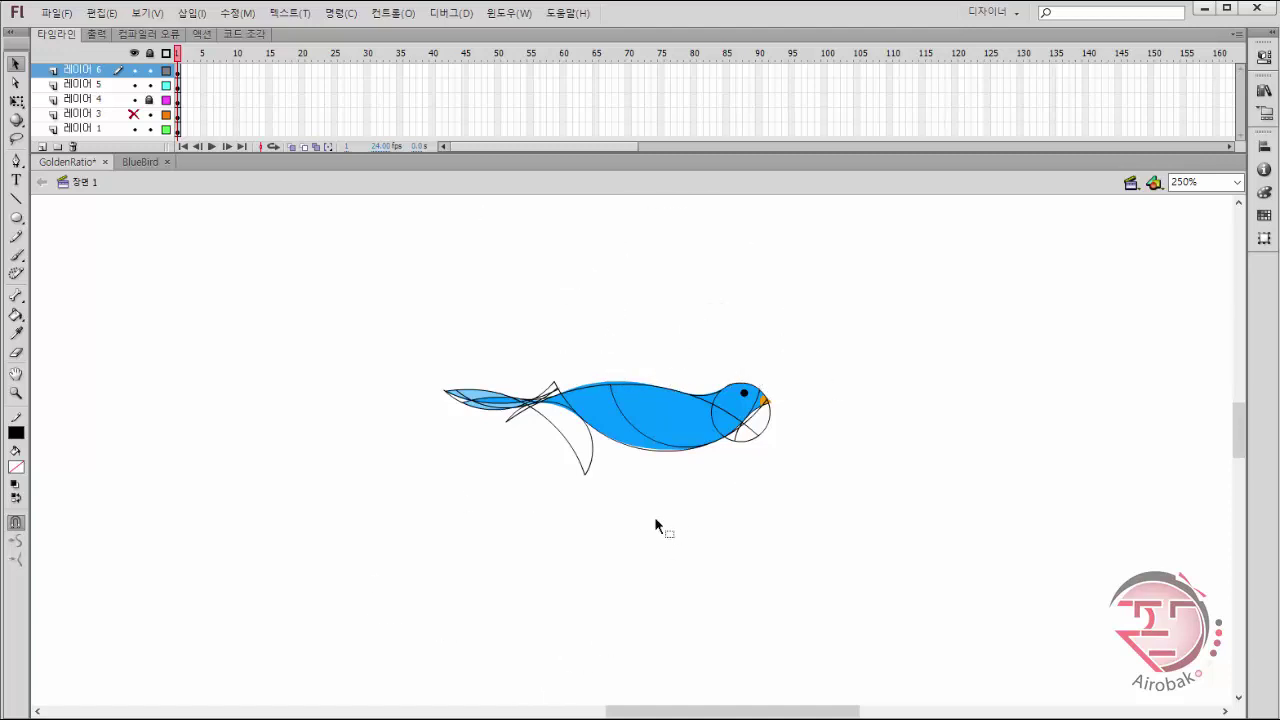
Delete the excess arc segments hanging below the base of the tail.
{"action": "key", "text": "z"}
{"action": "left_click", "coordinate": [636, 435]}
{"action": "left_click", "coordinate": [628, 425]}
{"action": "key", "text": "v"}
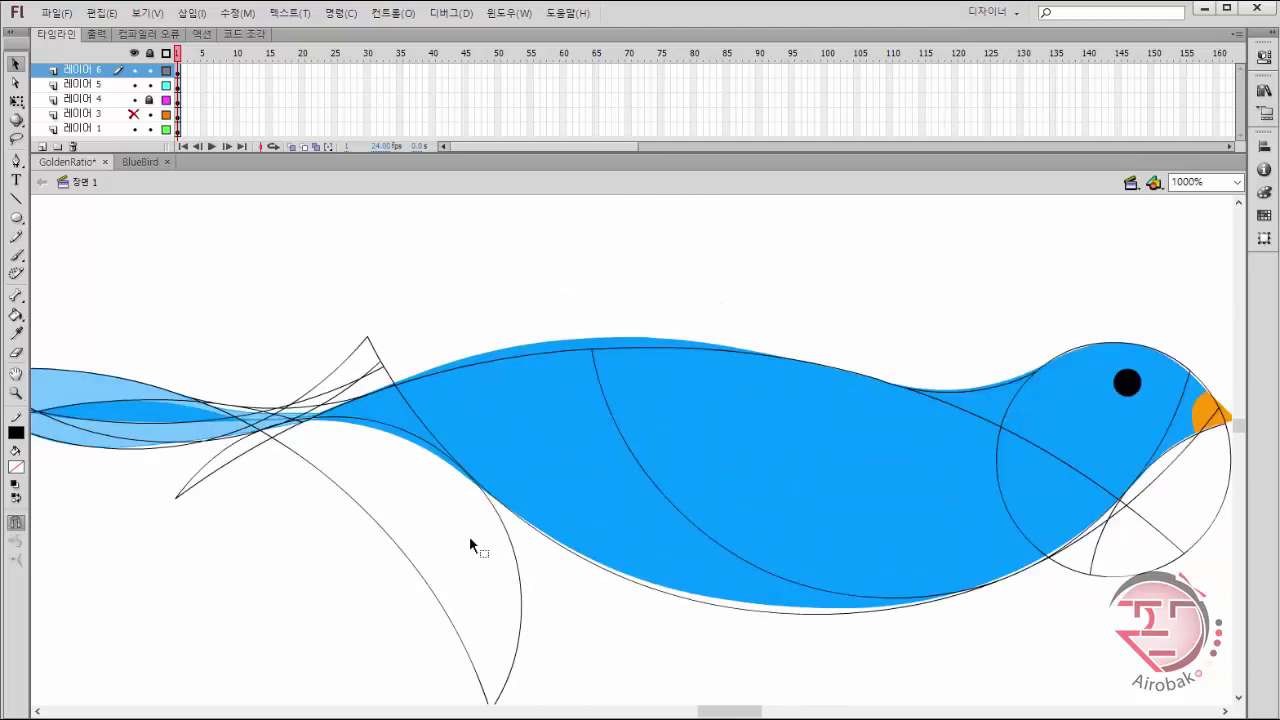
{"action": "left_click", "coordinate": [516, 645]}
{"action": "left_click", "coordinate": [470, 483]}
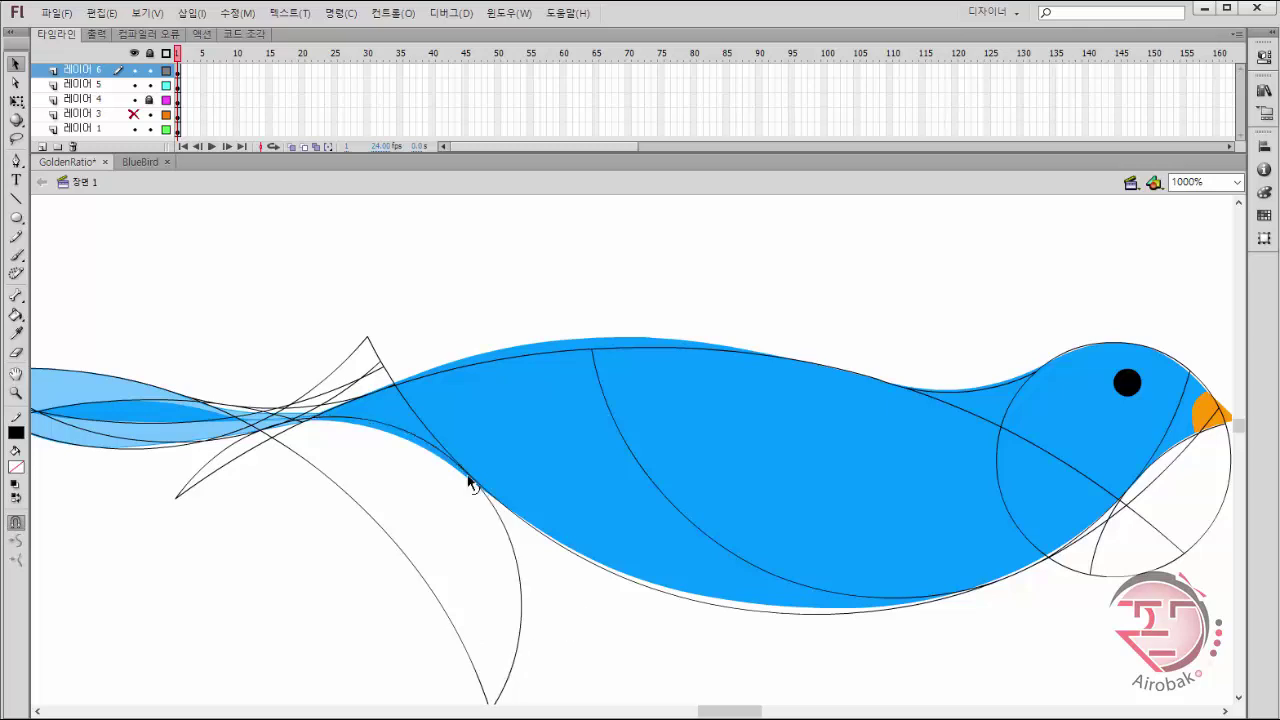
{"action": "left_click", "coordinate": [416, 585]}
{"action": "key", "text": "Delete"}
{"action": "left_click", "coordinate": [212, 467]}
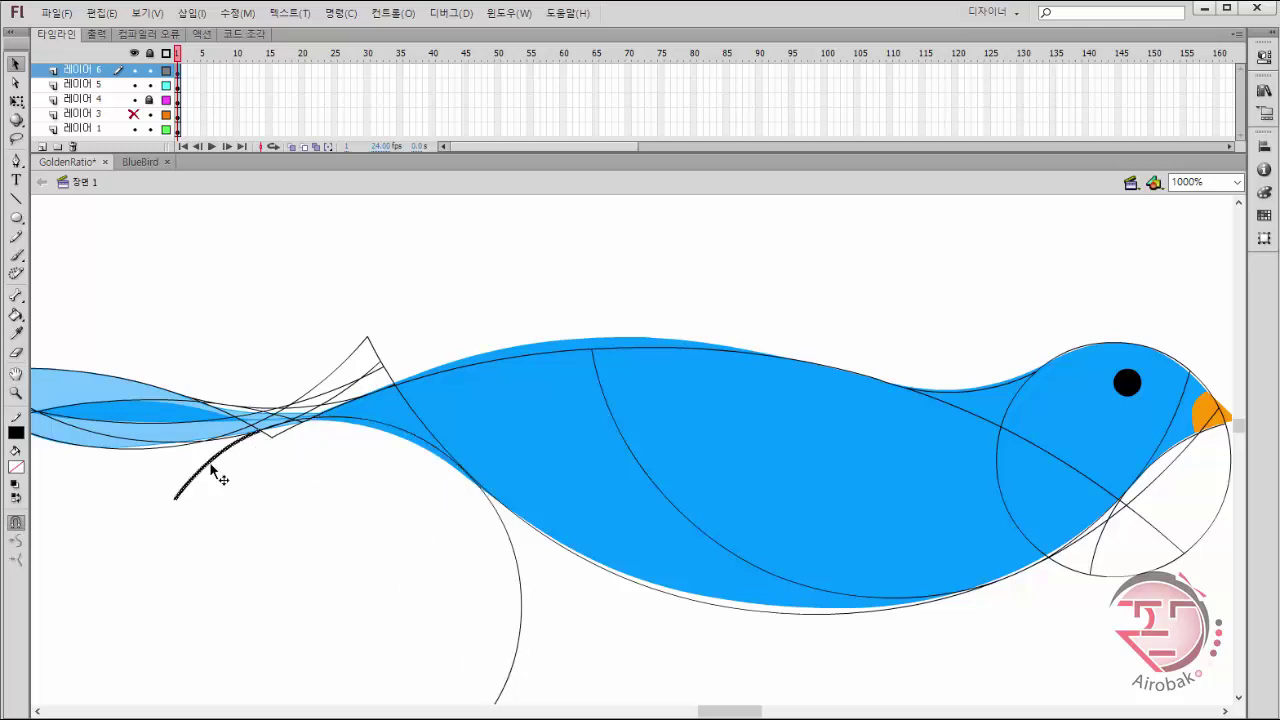
{"action": "key", "text": "Delete"}
Delete the stray arc segments sticking out above the junction of tail and back.
{"action": "left_click", "coordinate": [291, 432]}
{"action": "left_click", "coordinate": [371, 346]}
{"action": "left_click", "coordinate": [378, 369]}
{"action": "key", "text": "Delete"}
{"action": "left_click", "coordinate": [348, 383]}
{"action": "key", "text": "Delete"}
{"action": "left_click", "coordinate": [351, 386]}
{"action": "key", "text": "Delete"}
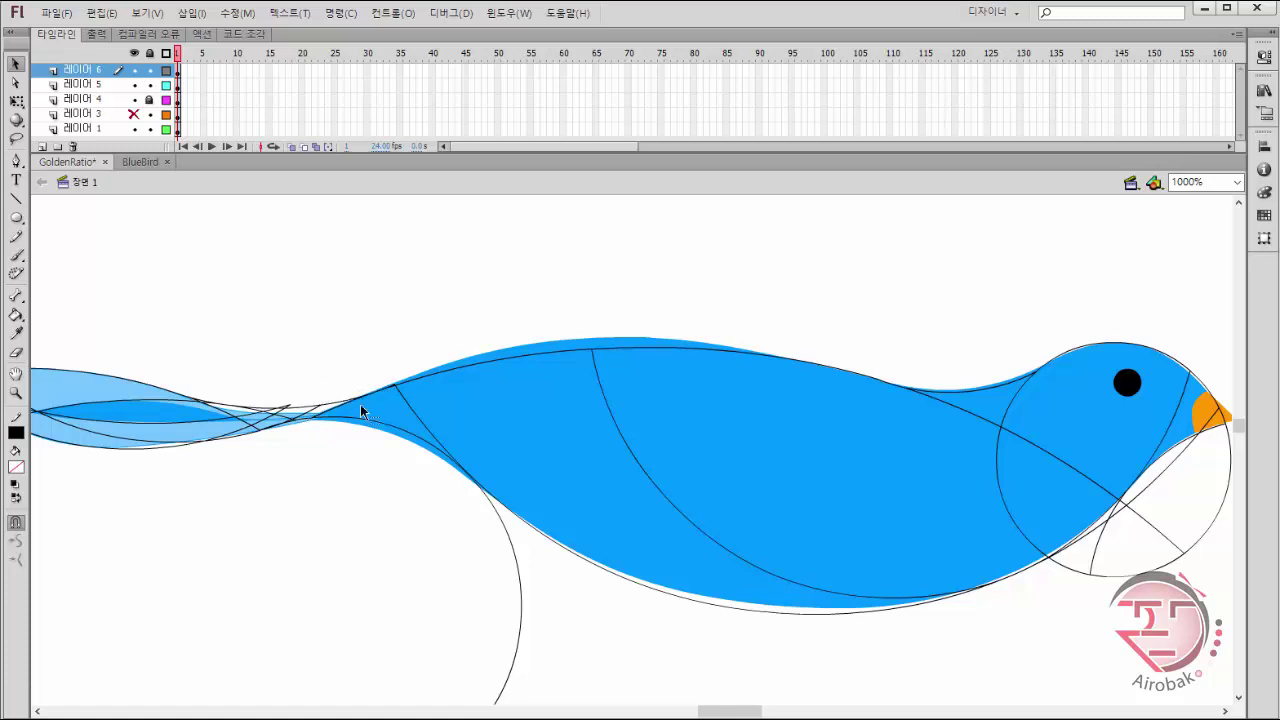
Delete the arc segments outside the bird's contour beneath the beak and throat.
{"action": "left_click", "coordinate": [1155, 481]}
{"action": "key", "text": "Delete"}
{"action": "left_click", "coordinate": [1114, 515]}
{"action": "key", "text": "Delete"}
{"action": "left_click", "coordinate": [1098, 527]}
{"action": "key", "text": "Delete"}
{"action": "left_click", "coordinate": [1106, 532]}
{"action": "key", "text": "Delete"}
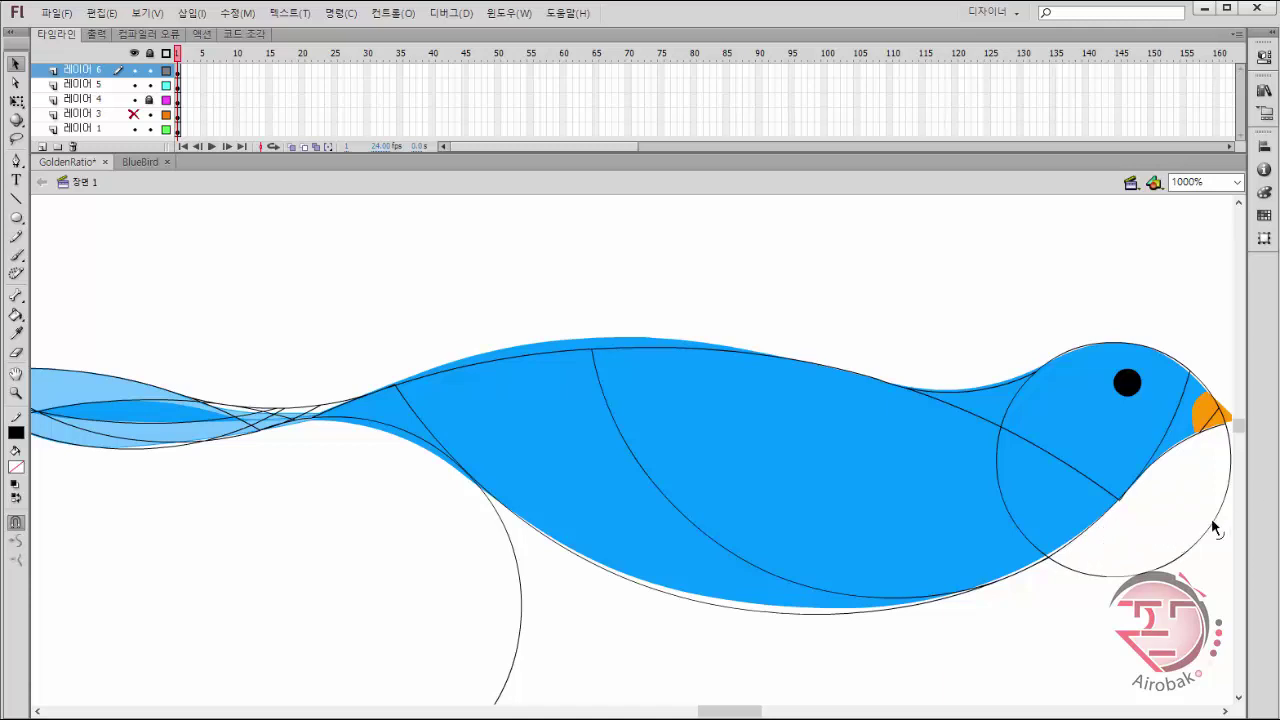
{"action": "left_click", "coordinate": [1212, 520]}
{"action": "key", "text": "Delete"}
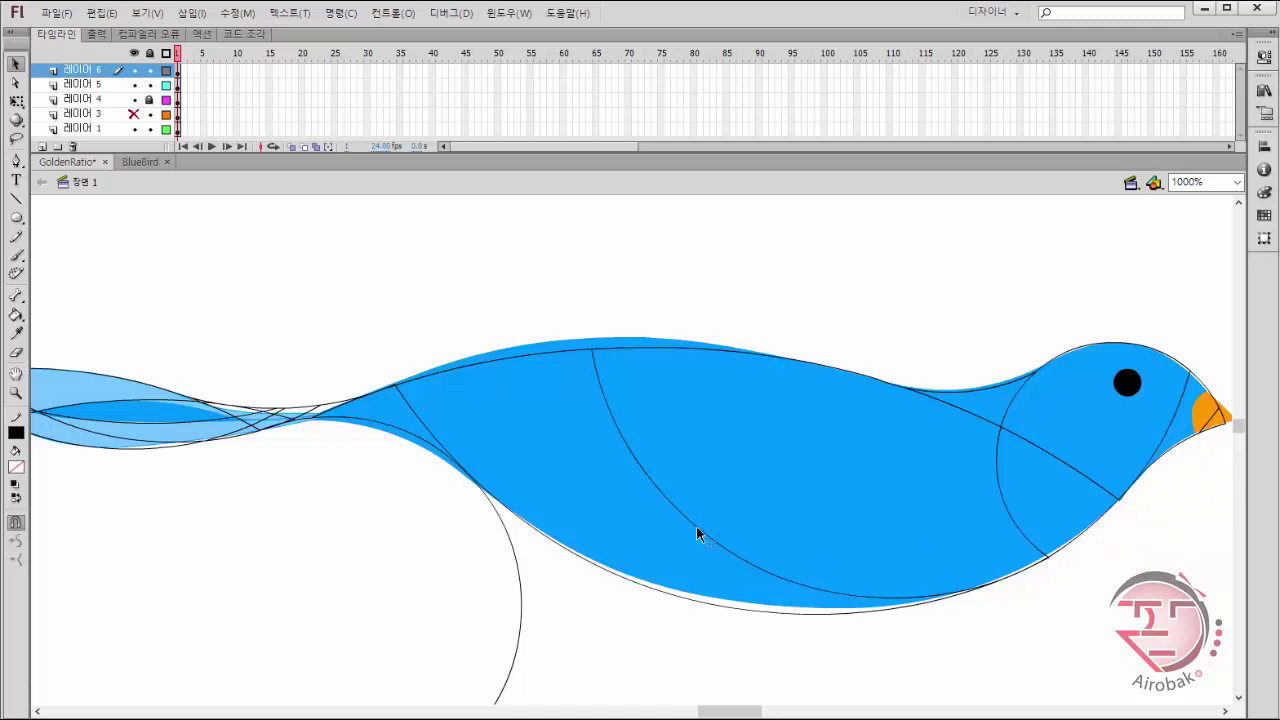
Adjust the end of the arc under the tail base to meet the belly contour, and delete the leftover arc below it.
{"action": "key", "text": "z"}
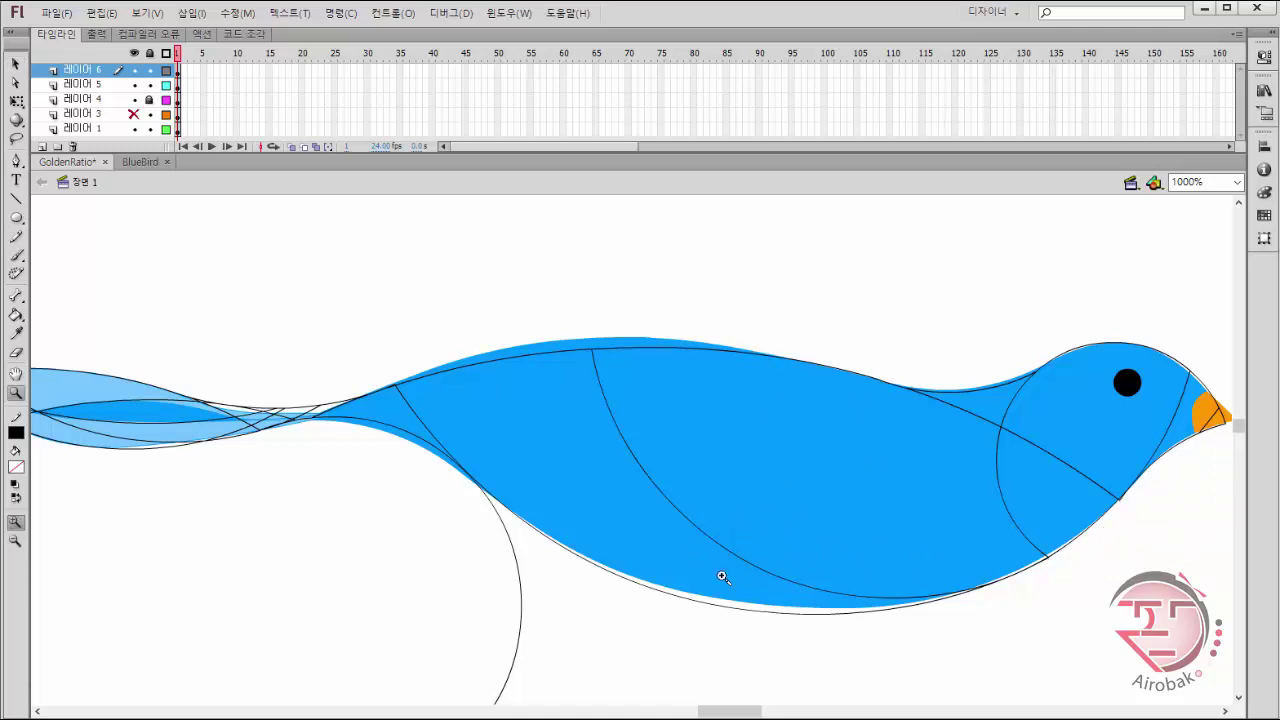
{"action": "left_click", "coordinate": [469, 470]}
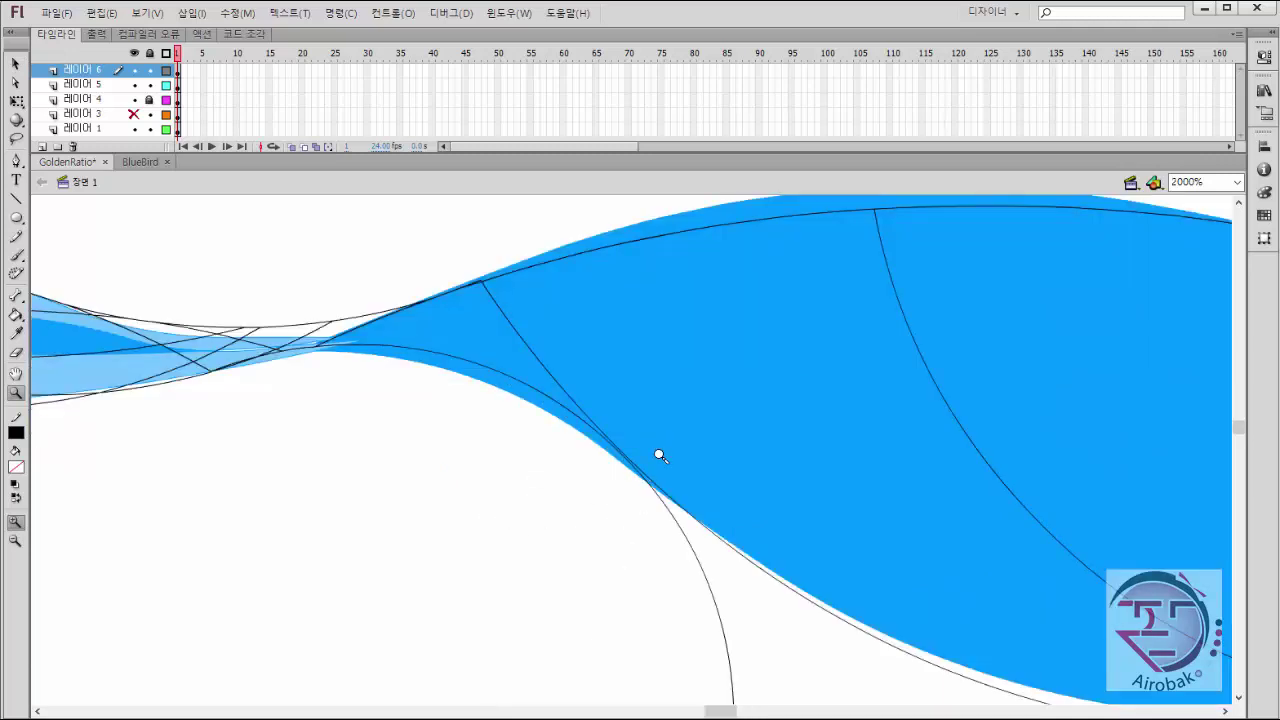
{"action": "key", "text": "v"}
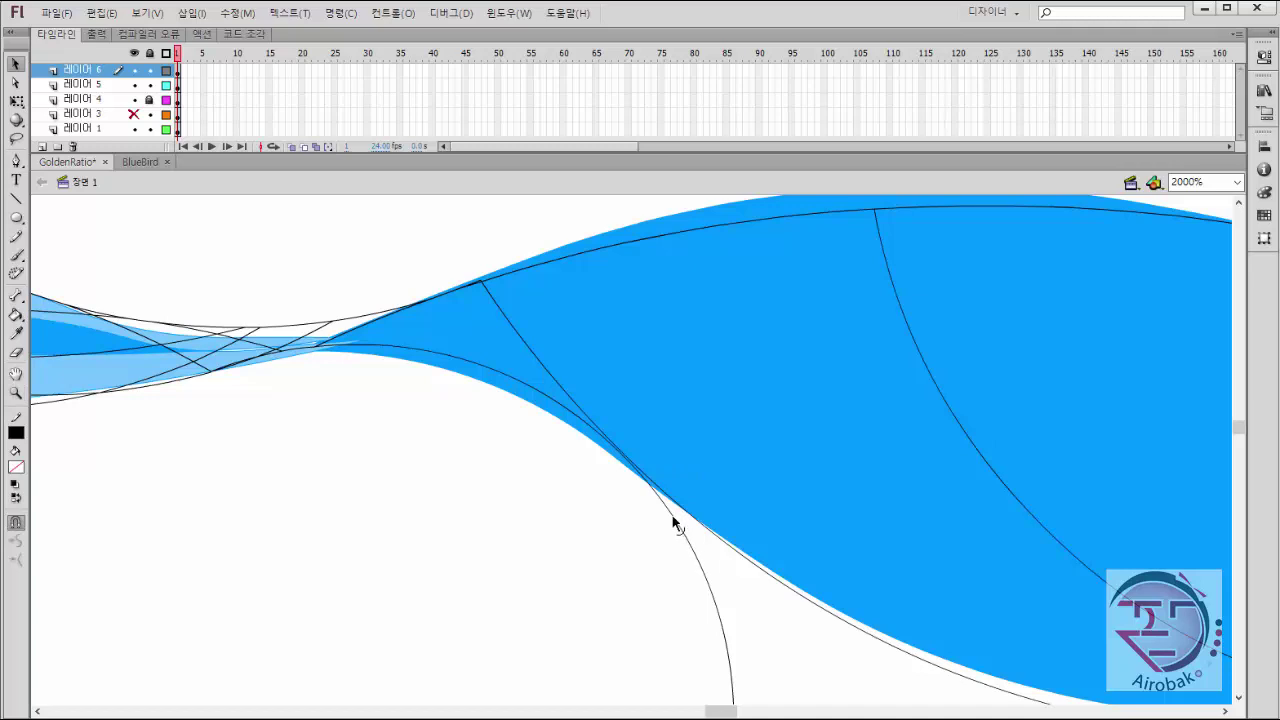
{"action": "left_click_drag", "start_coordinate": [674, 517], "coordinate": [684, 515]}
{"action": "left_click", "coordinate": [719, 598]}
{"action": "key", "text": "Delete"}
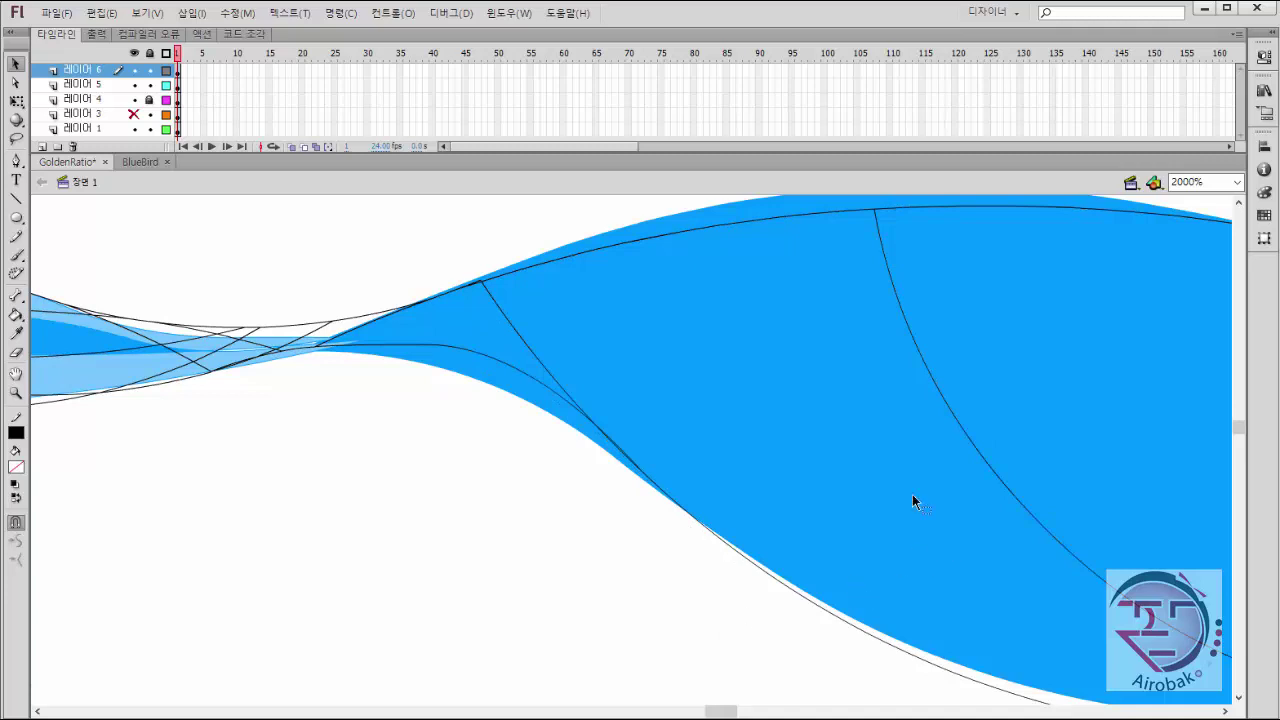
Delete the arc segments that do not follow the feather contours around the tail.
{"action": "key", "text": "z"}
{"action": "left_click", "coordinate": [718, 485], "text": "alt"}
{"action": "key", "text": "v"}
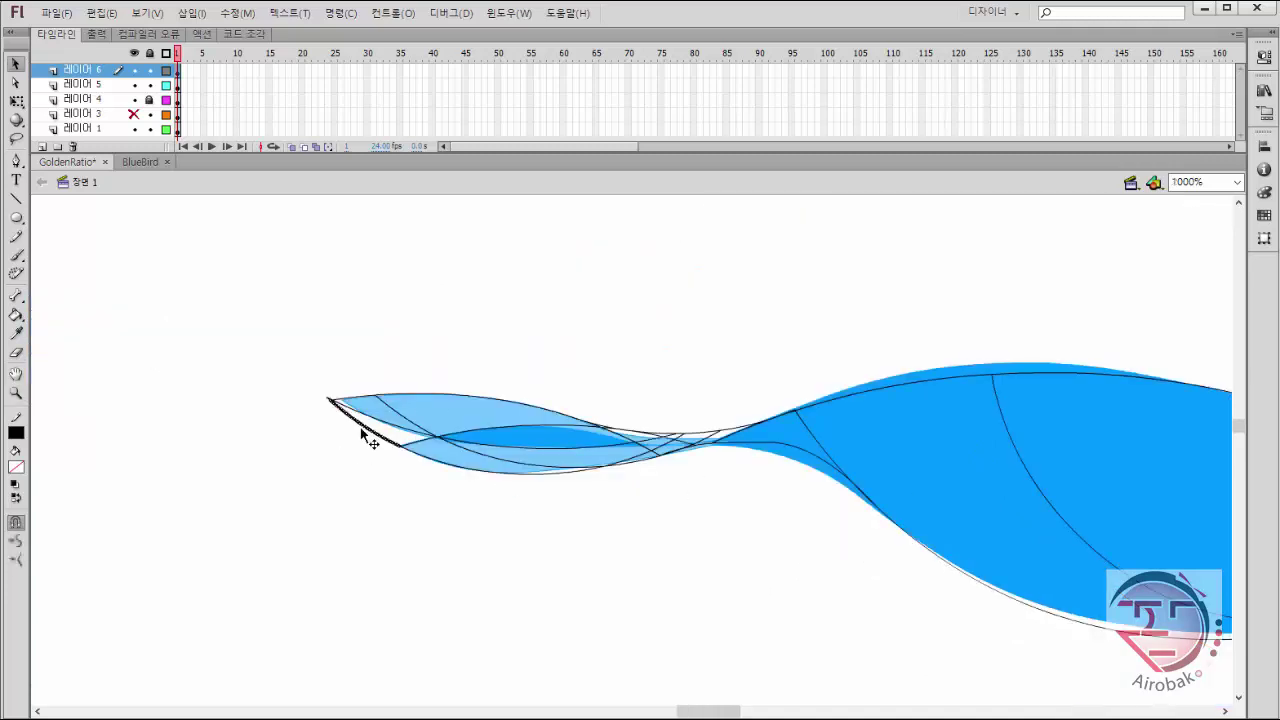
{"action": "left_click", "coordinate": [404, 416]}
{"action": "key", "text": "Delete"}
{"action": "left_click", "coordinate": [483, 461]}
{"action": "key", "text": "Delete"}
{"action": "left_click", "coordinate": [642, 456]}
{"action": "key", "text": "Delete"}
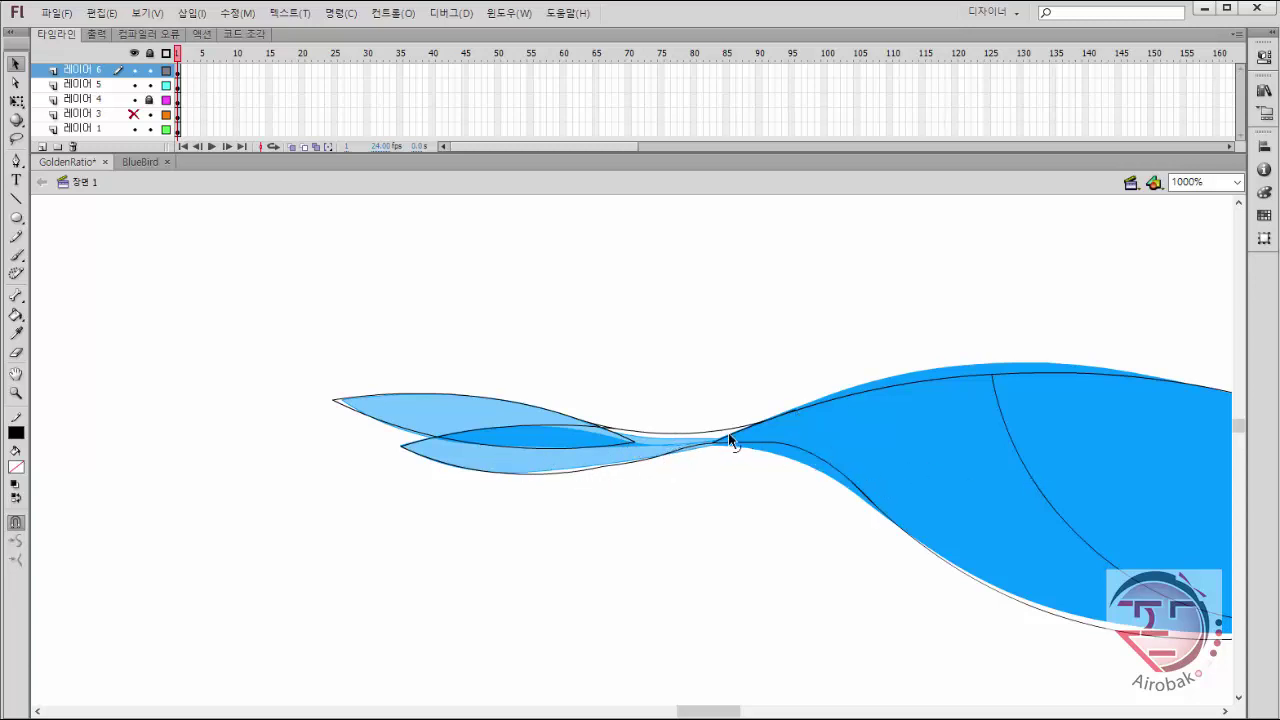
Delete the inner arcs crossing the bird's body, neck and head, leaving only the outer contour.
{"action": "left_click", "coordinate": [1046, 478], "text": "alt"}
{"action": "left_click", "coordinate": [807, 444]}
{"action": "key", "text": "Delete"}
{"action": "left_click", "coordinate": [781, 423]}
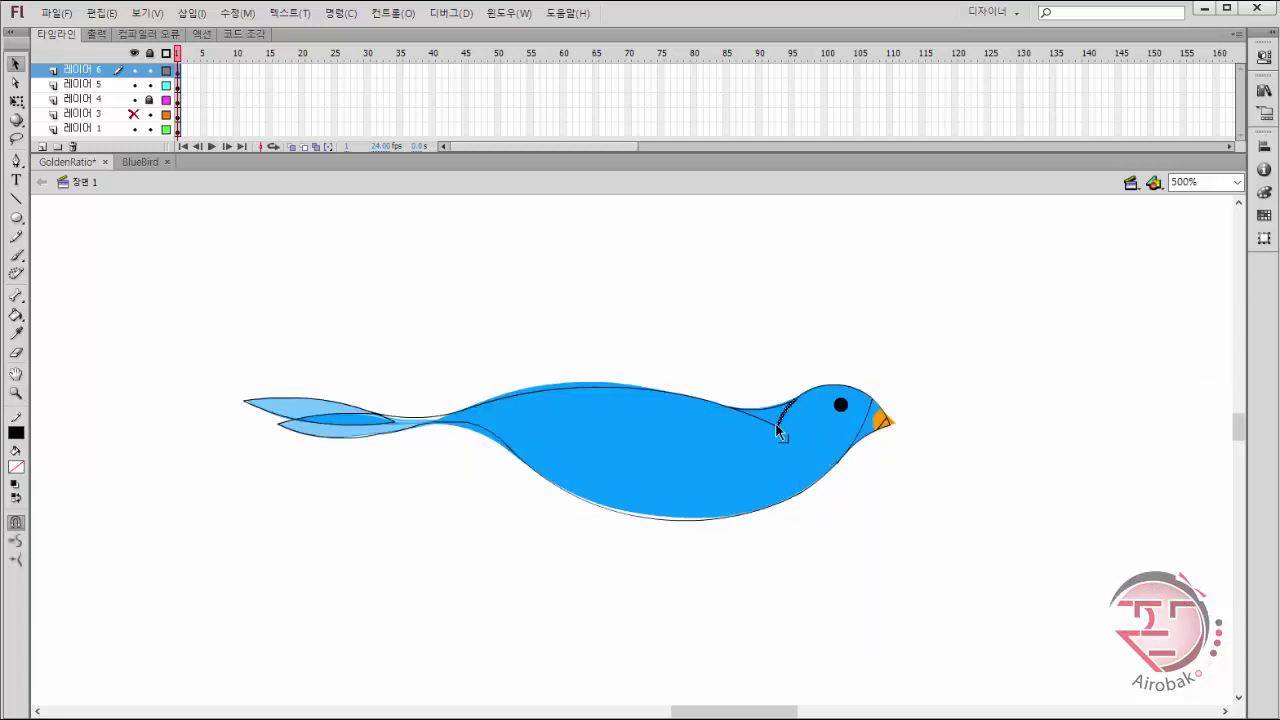
{"action": "key", "text": "Delete"}
{"action": "left_click", "coordinate": [765, 422]}
{"action": "key", "text": "Delete"}
{"action": "left_click", "coordinate": [859, 430]}
{"action": "key", "text": "Delete"}
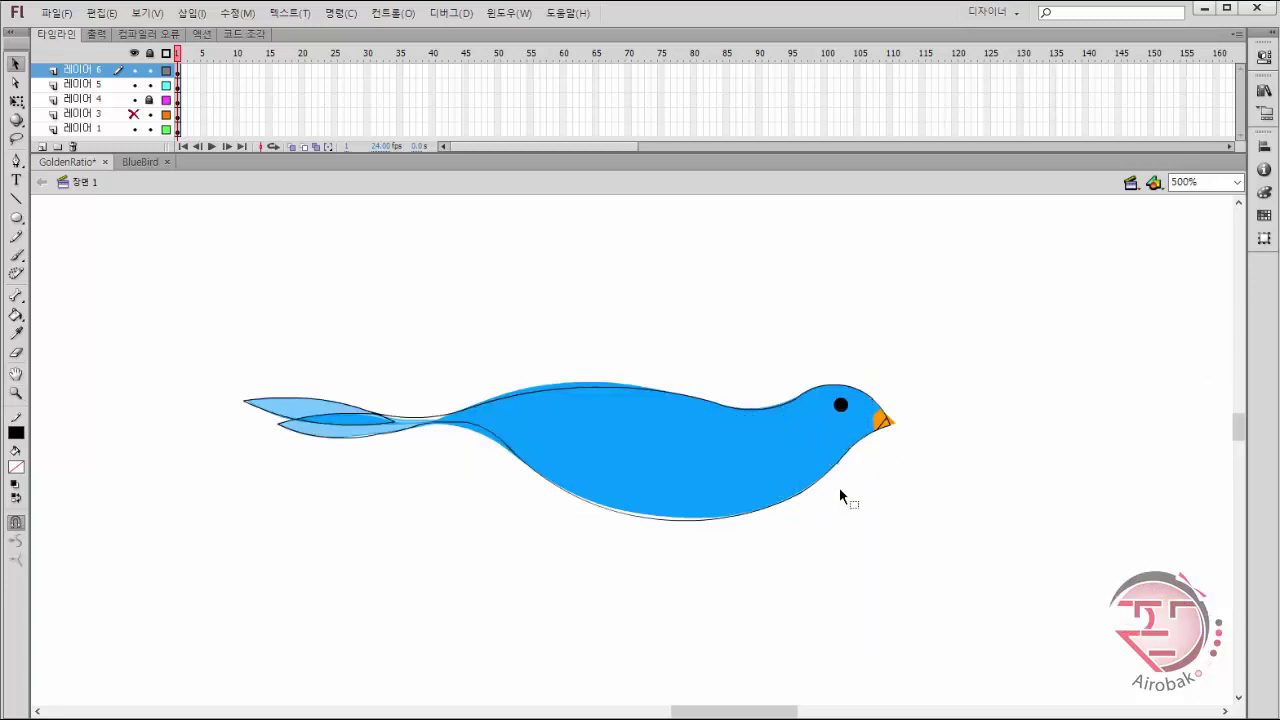
Delete the stray line inside the beak and select the entire connected bird outline.
{"action": "left_click", "coordinate": [880, 420]}
{"action": "key", "text": "Delete"}
{"action": "double_click", "coordinate": [769, 514]}
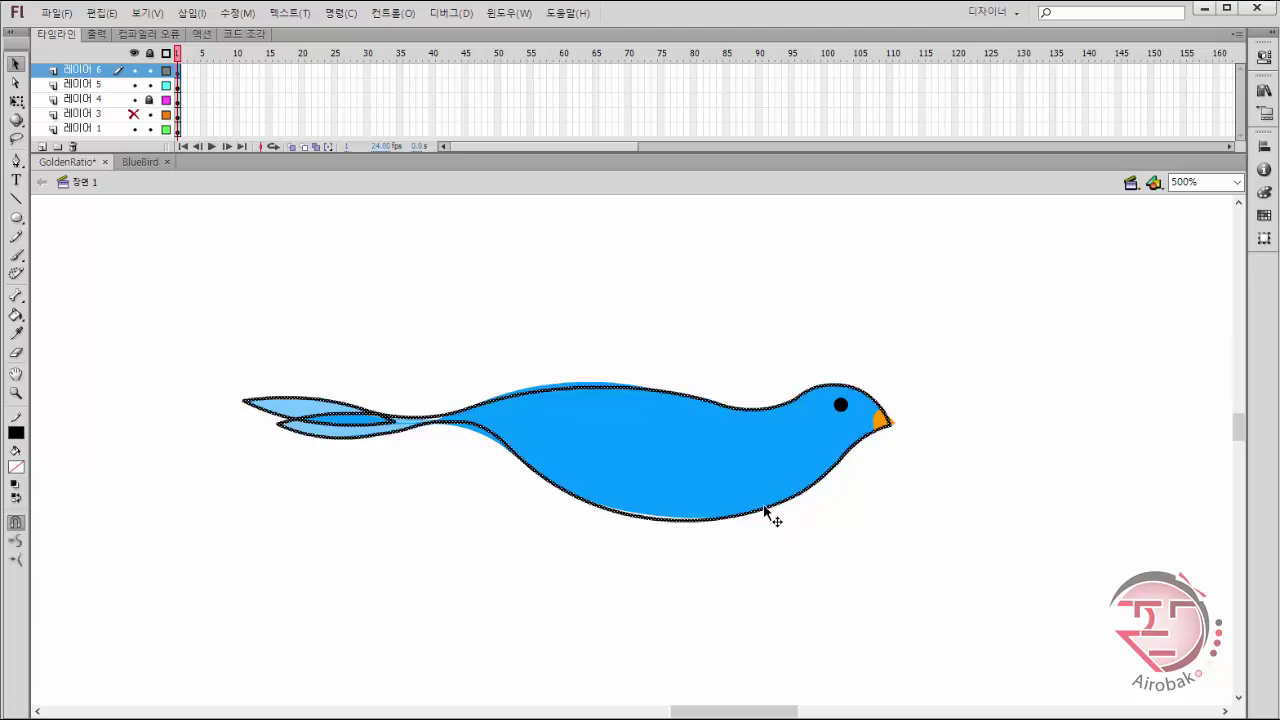
Move the traced outline below the filled bird and smooth the underside curve beneath the tail base.
{"action": "left_click_drag", "start_coordinate": [769, 514], "coordinate": [824, 668]}
{"action": "left_click", "coordinate": [1027, 580]}
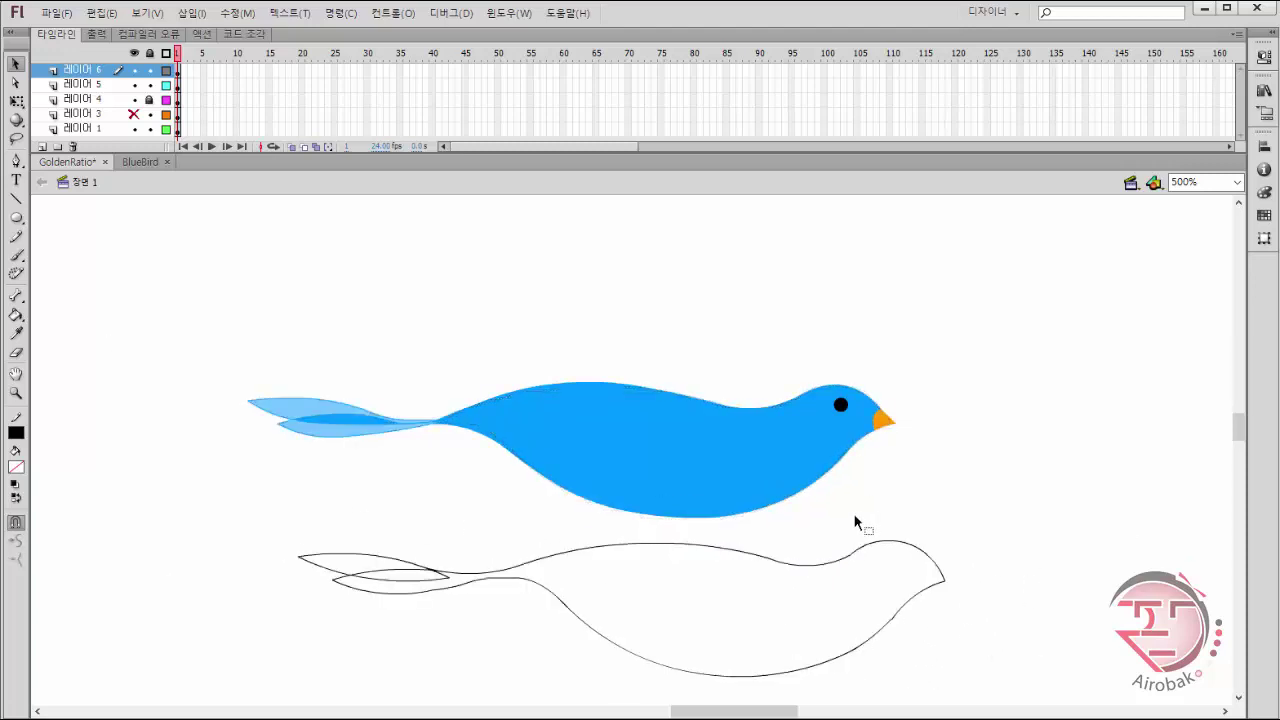
{"action": "left_click", "coordinate": [534, 583]}
{"action": "left_click", "coordinate": [16, 541]}
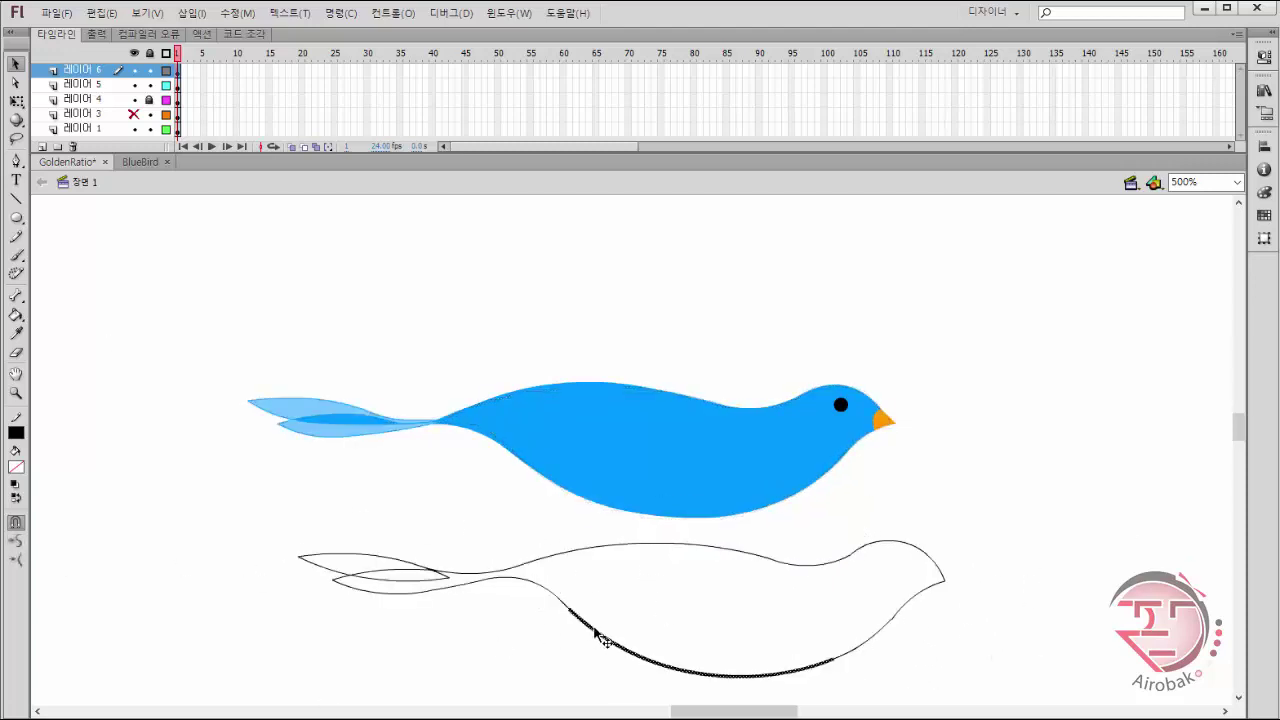
Smooth the belly and chest curves of the traced outline together.
{"action": "left_click", "coordinate": [578, 616]}
{"action": "left_click", "coordinate": [902, 615], "text": "shift"}
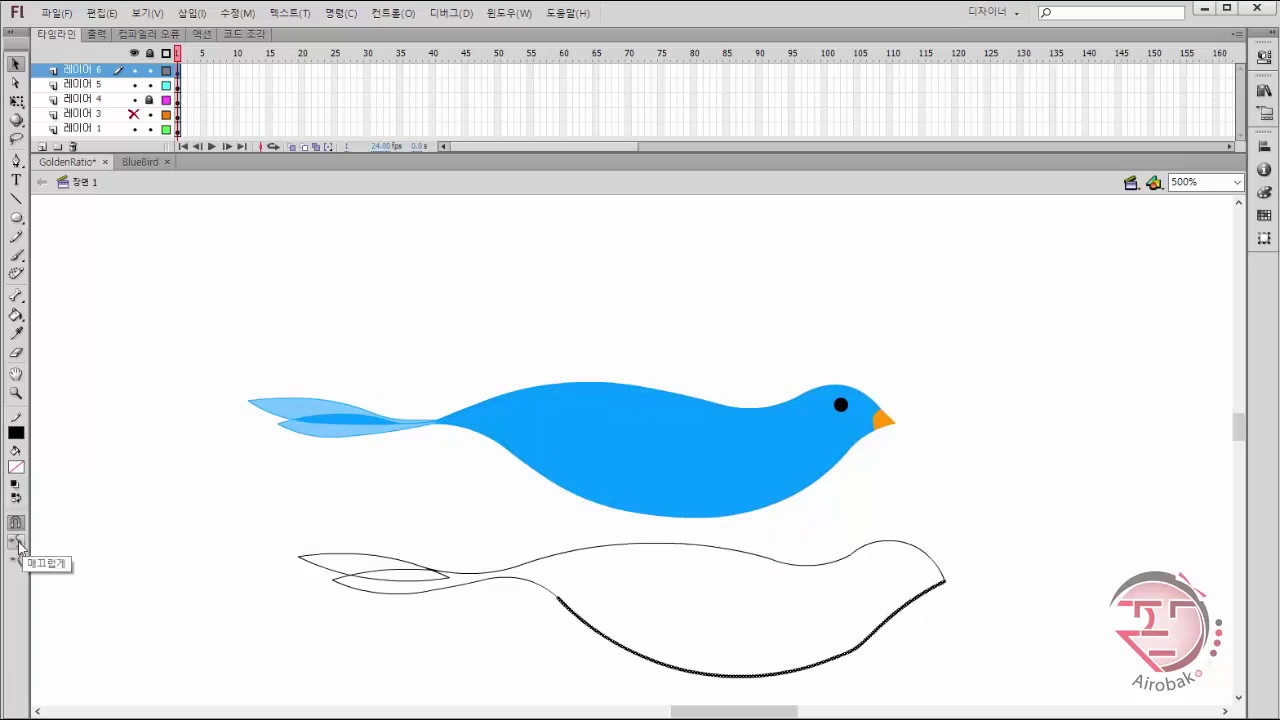
{"action": "left_click", "coordinate": [16, 541]}
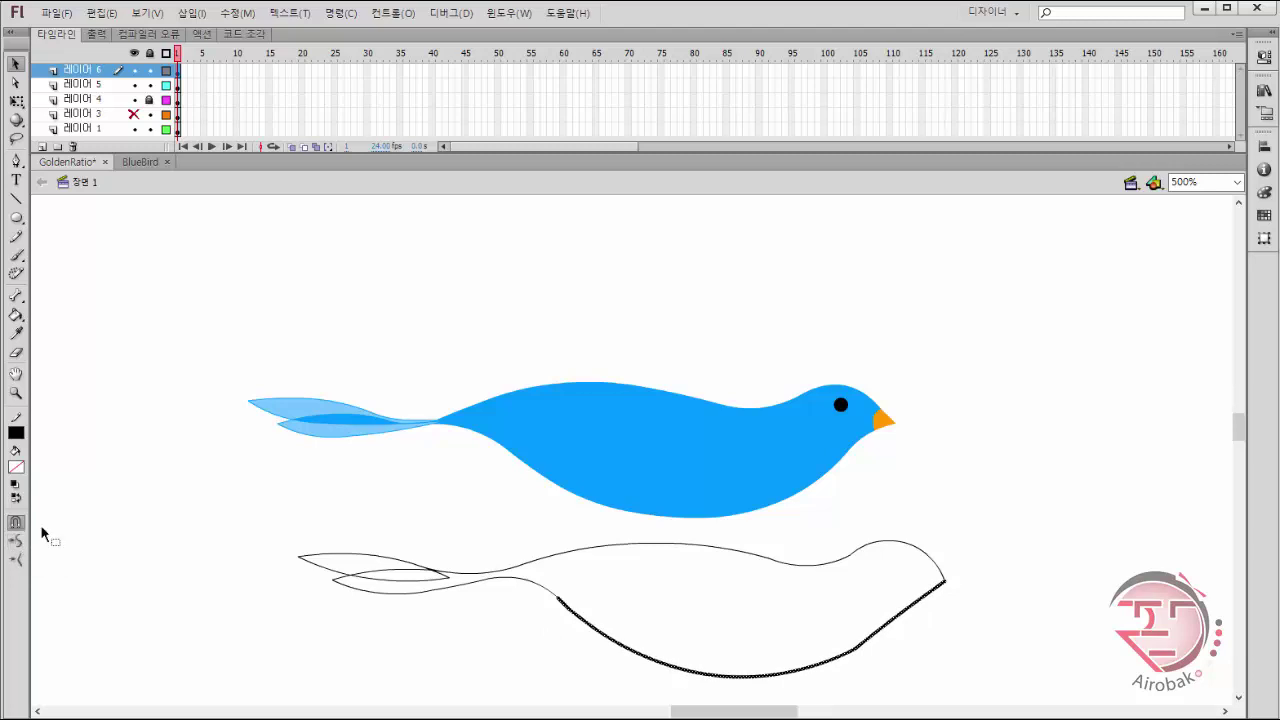
{"action": "left_click", "coordinate": [16, 543]}
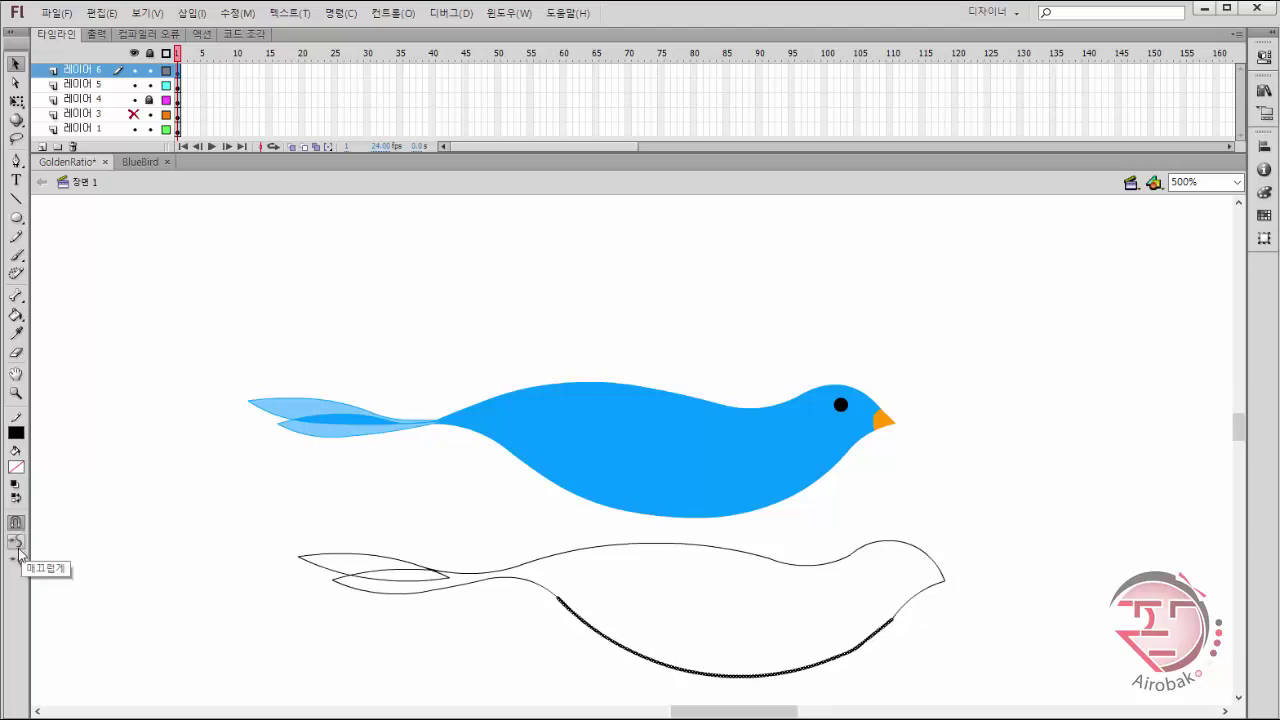
{"action": "left_click", "coordinate": [19, 547]}
{"action": "left_click", "coordinate": [18, 545]}
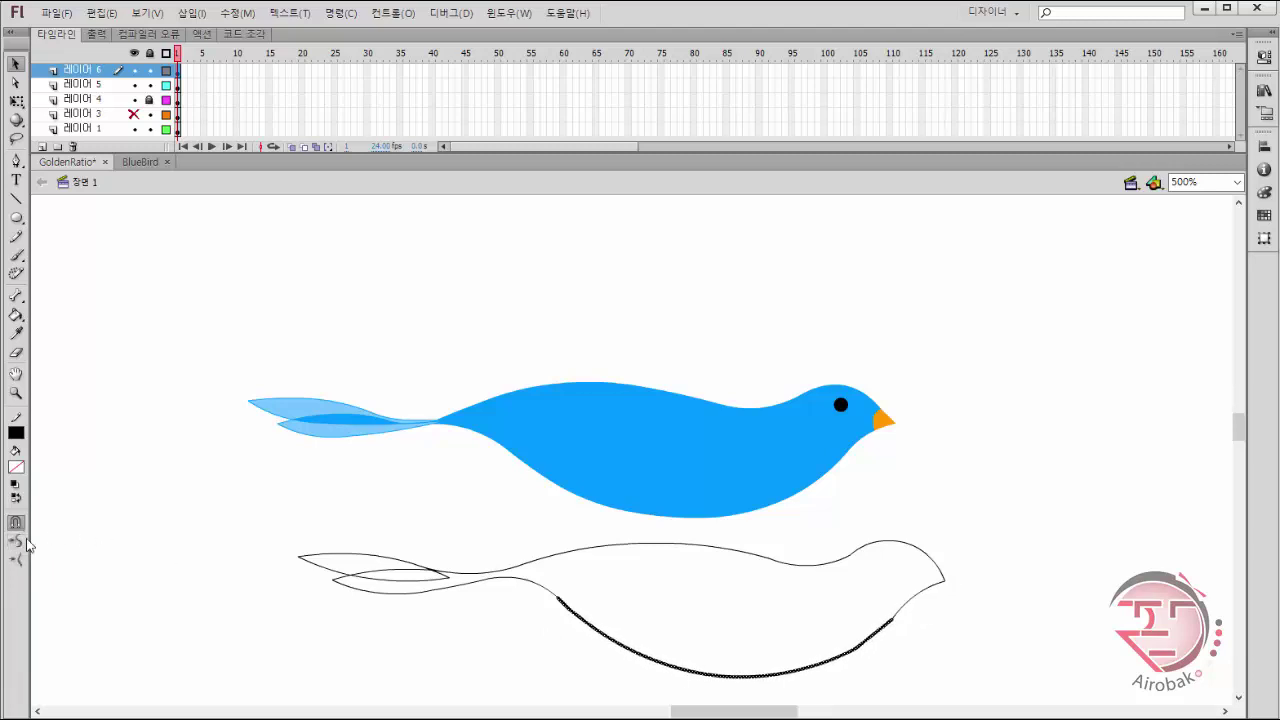
Bend the chest line slightly outward, and smooth the neck-and-head curve and the curves around the tail base.
{"action": "left_click", "coordinate": [325, 637]}
{"action": "left_click_drag", "start_coordinate": [874, 635], "coordinate": [877, 641]}
{"action": "left_click", "coordinate": [850, 561]}
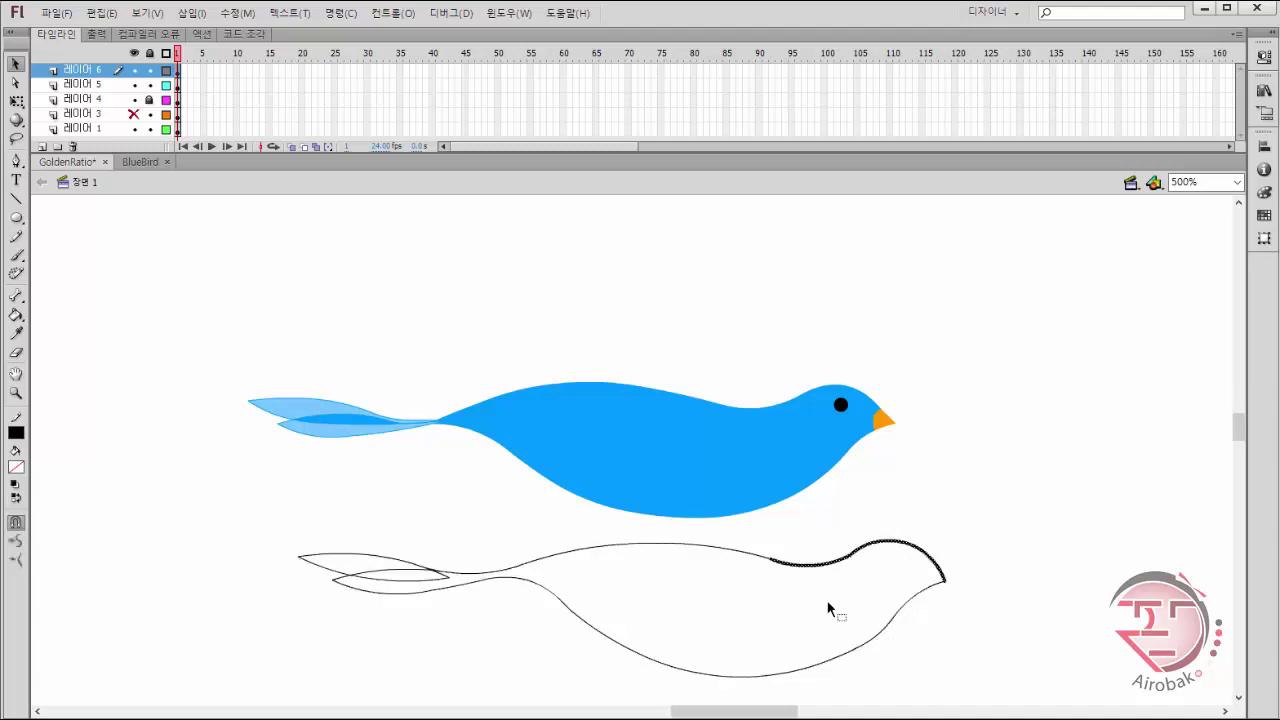
{"action": "left_click", "coordinate": [814, 602]}
{"action": "left_click", "coordinate": [481, 585]}
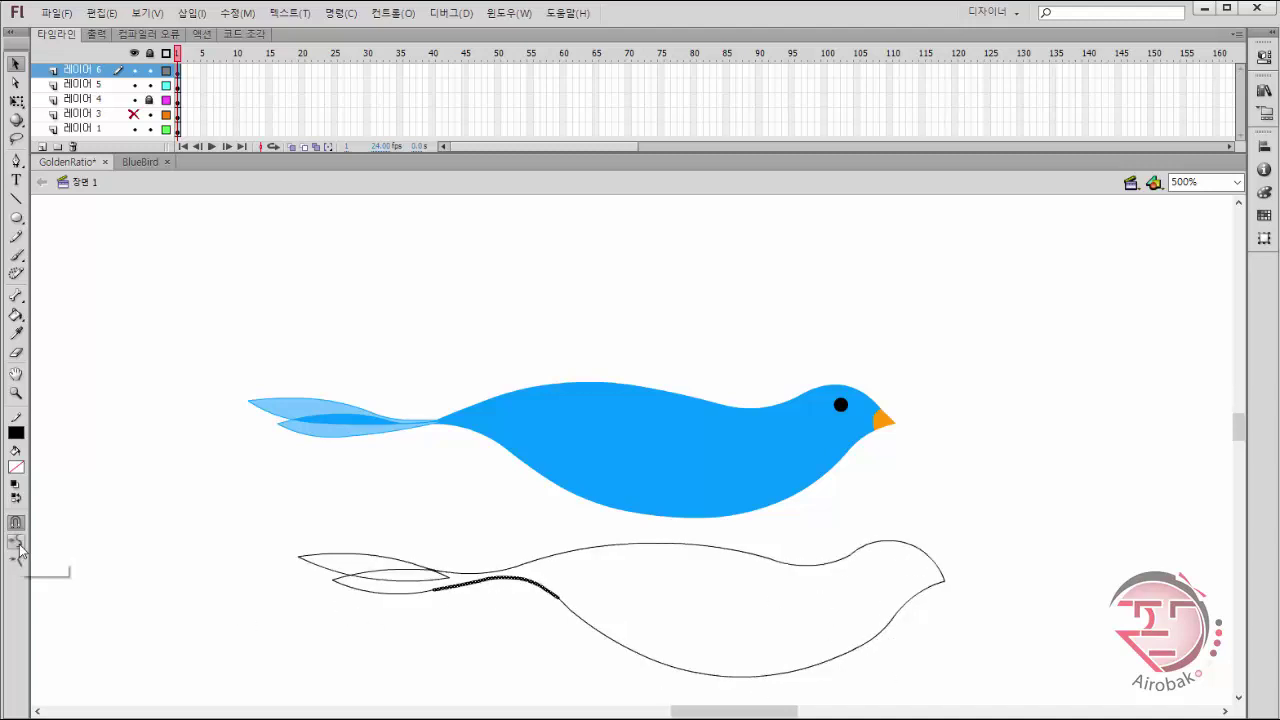
{"action": "left_click", "coordinate": [247, 626]}
{"action": "left_click", "coordinate": [450, 578]}
{"action": "left_click", "coordinate": [126, 550]}
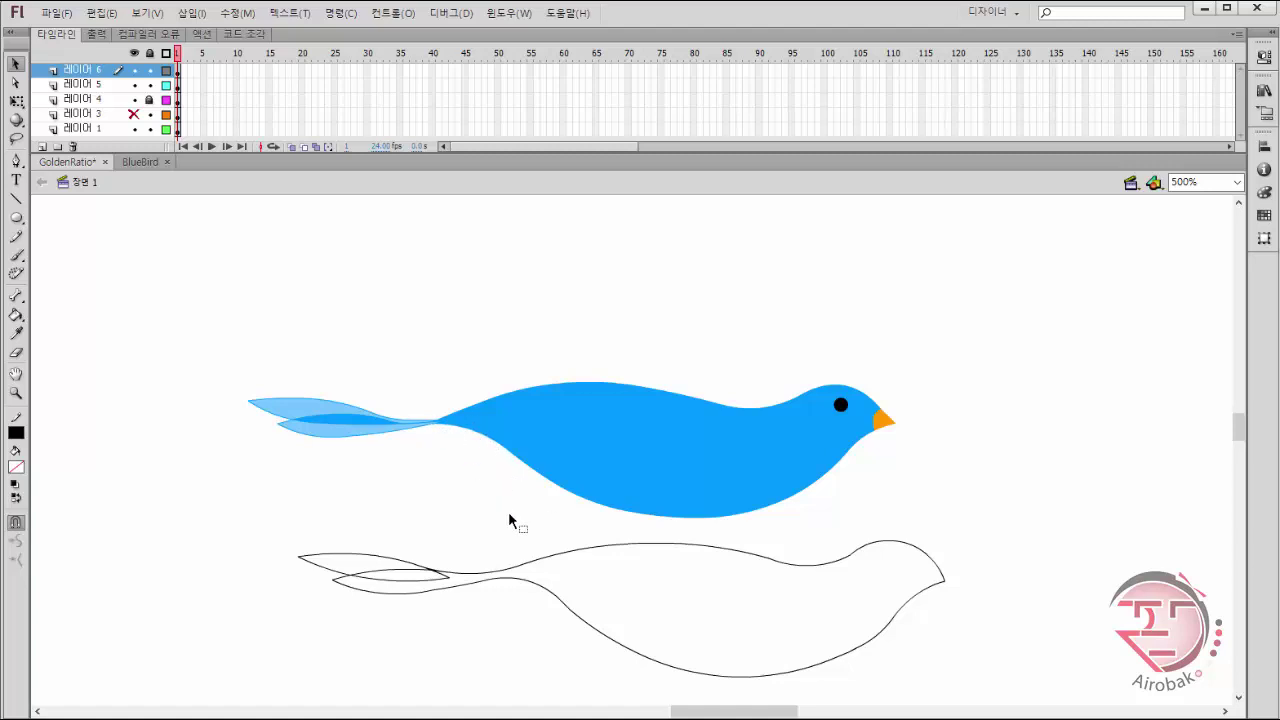
Delete the short line segment where the tail feathers cross and extend the inner feather tip to the bird's underside.
{"action": "key", "text": "z"}
{"action": "left_click", "coordinate": [505, 585]}
{"action": "left_click", "coordinate": [623, 449]}
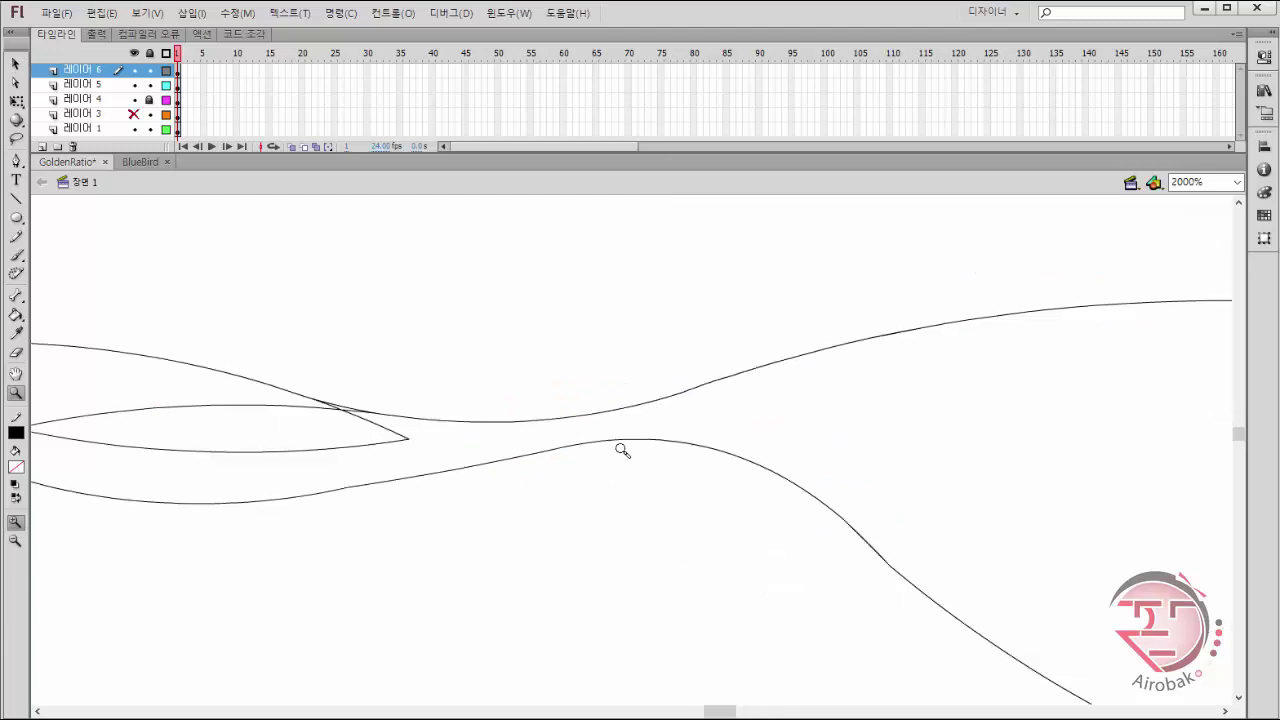
{"action": "key", "text": "v"}
{"action": "left_click", "coordinate": [350, 409]}
{"action": "left_click", "coordinate": [346, 426]}
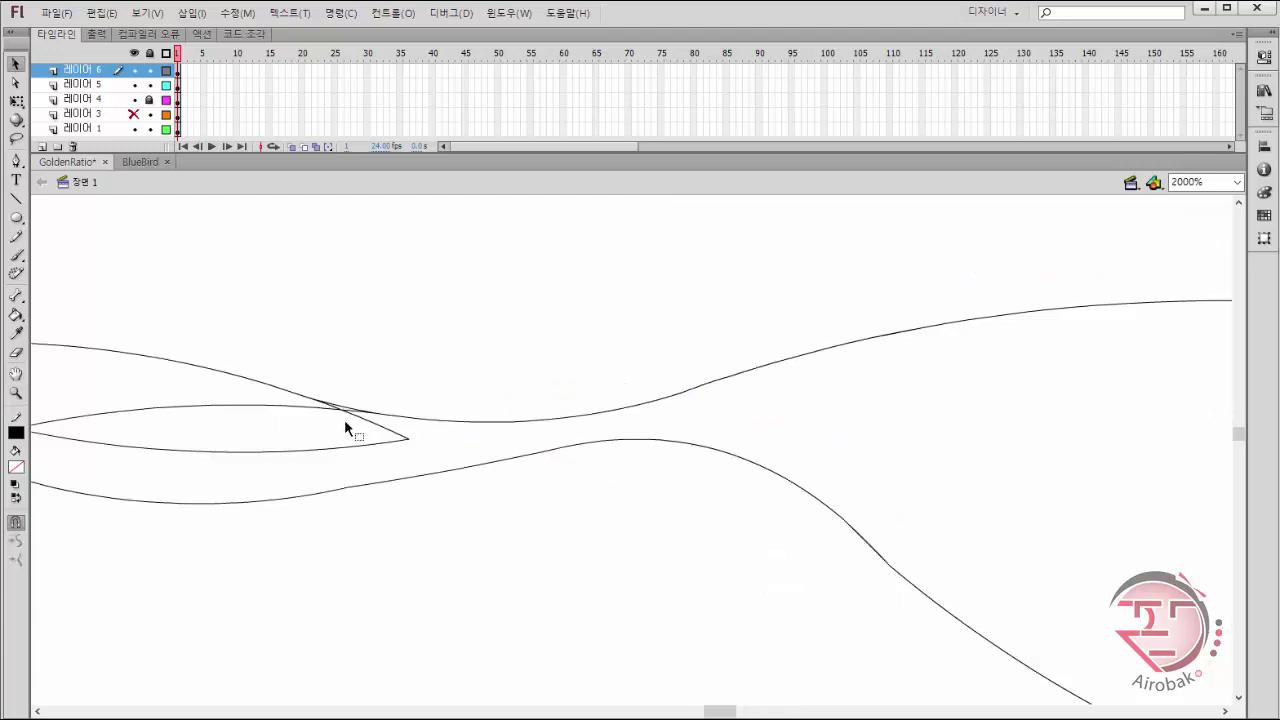
{"action": "left_click", "coordinate": [334, 410]}
{"action": "left_click", "coordinate": [332, 436]}
{"action": "left_click", "coordinate": [344, 421]}
{"action": "left_click", "coordinate": [446, 331]}
{"action": "left_click", "coordinate": [354, 411]}
{"action": "key", "text": "Delete"}
{"action": "mouse_move", "coordinate": [408, 441]}
{"action": "left_mouse_down"}
{"action": "mouse_move", "coordinate": [660, 434]}
{"action": "mouse_move", "coordinate": [622, 440]}
{"action": "left_mouse_up"}
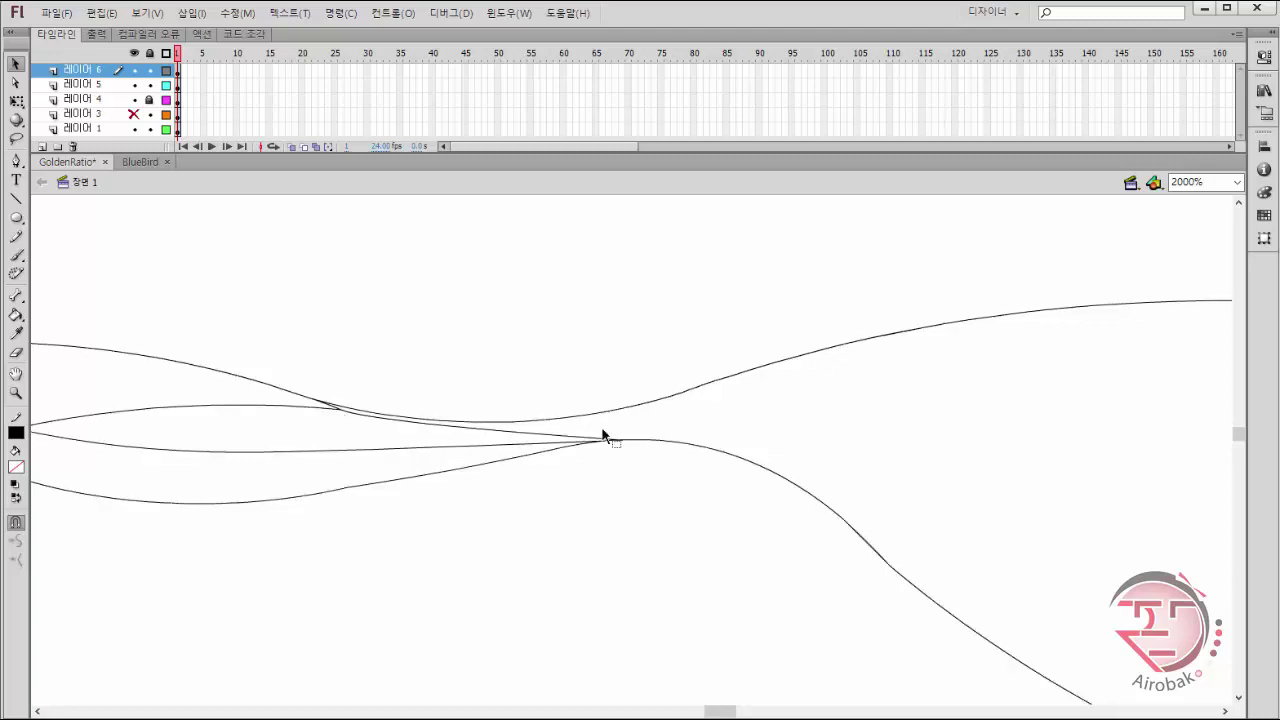
Add the curved base line of the beak by drawing a circle over the beak, breaking it apart and deleting the excess arc.
{"action": "key", "text": "z"}
{"action": "left_click", "coordinate": [662, 441], "text": "alt"}
{"action": "left_click", "coordinate": [644, 443], "text": "alt"}
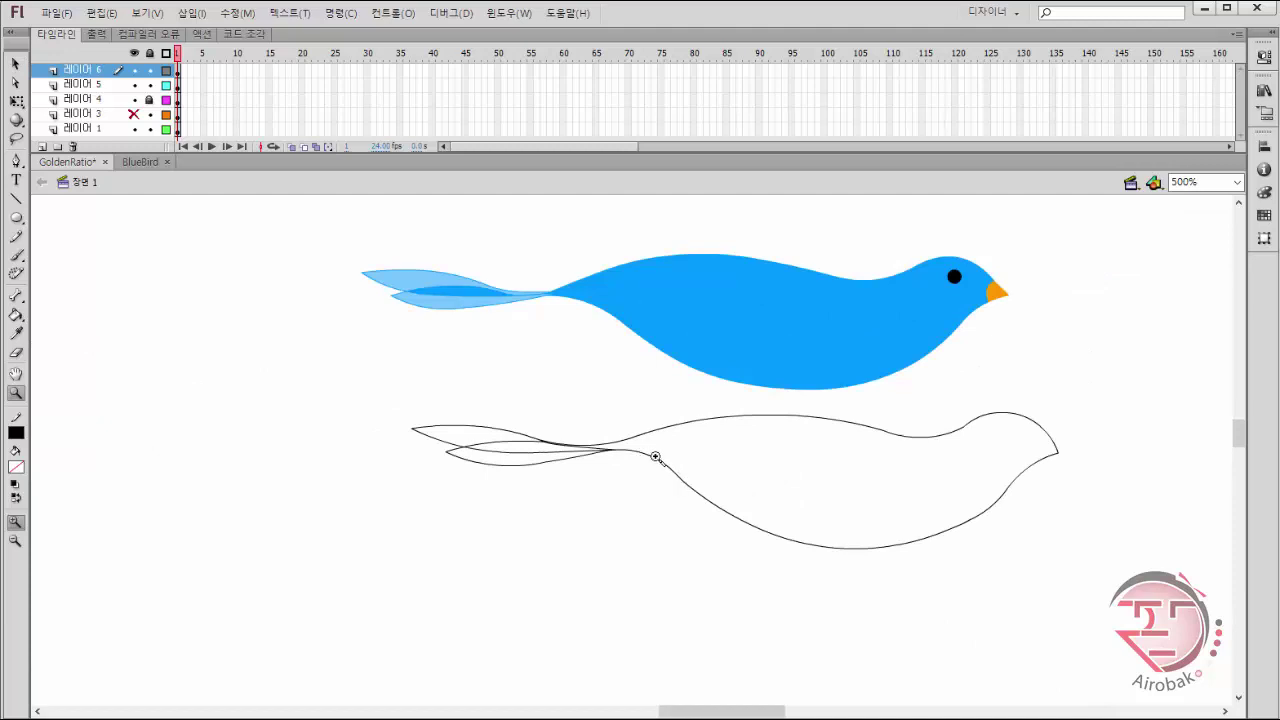
{"action": "key", "text": "v"}
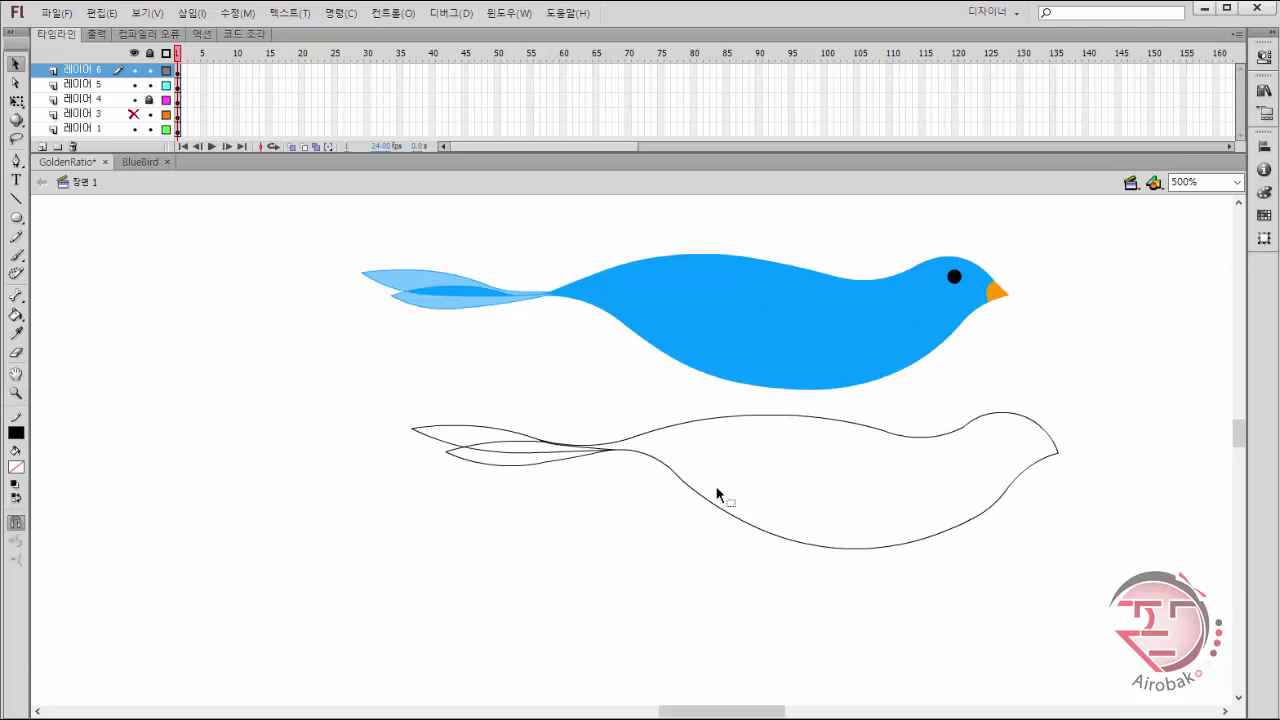
{"action": "key", "text": "o"}
{"action": "mouse_move", "coordinate": [1097, 423]}
{"action": "left_mouse_down"}
{"action": "mouse_move", "coordinate": [1141, 466]}
{"action": "mouse_move", "coordinate": [1082, 471]}
{"action": "left_mouse_up"}
{"action": "key", "text": "ctrl+b"}
{"action": "key", "text": "v"}
{"action": "key", "text": "Up"}
{"action": "key", "text": "Up"}
{"action": "left_click", "coordinate": [1101, 477]}
{"action": "left_click", "coordinate": [1074, 470]}
{"action": "key", "text": "Delete"}
Draw a small black circle on the outlined bird's head as its eye.
{"action": "key", "text": "o"}
{"action": "mouse_move", "coordinate": [1087, 406]}
{"action": "left_mouse_down"}
{"action": "mouse_move", "coordinate": [1101, 420]}
{"action": "mouse_move", "coordinate": [1011, 438]}
{"action": "left_mouse_up"}
{"action": "key", "text": "v"}
Fill the outlined bird's body and its outer tail feather areas with the blue and light blue sampled from the original bird.
{"action": "left_click", "coordinate": [16, 332]}
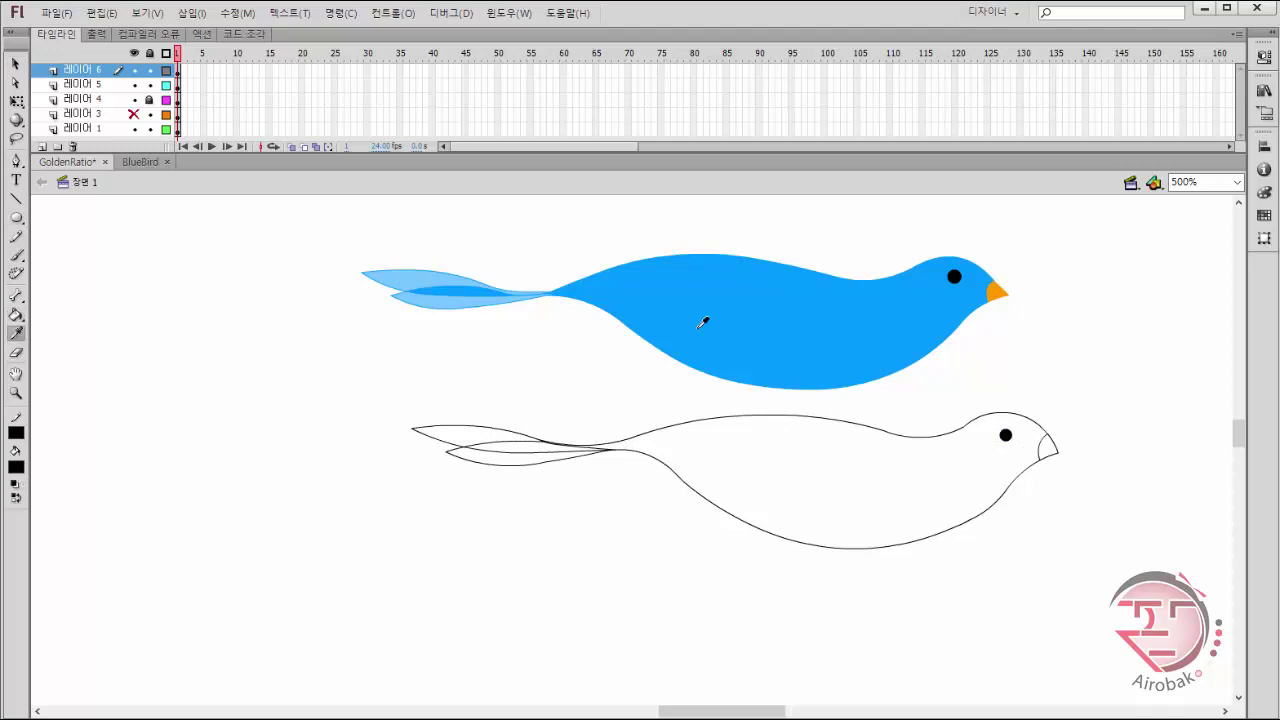
{"action": "left_click", "coordinate": [703, 314]}
{"action": "left_click", "coordinate": [730, 424]}
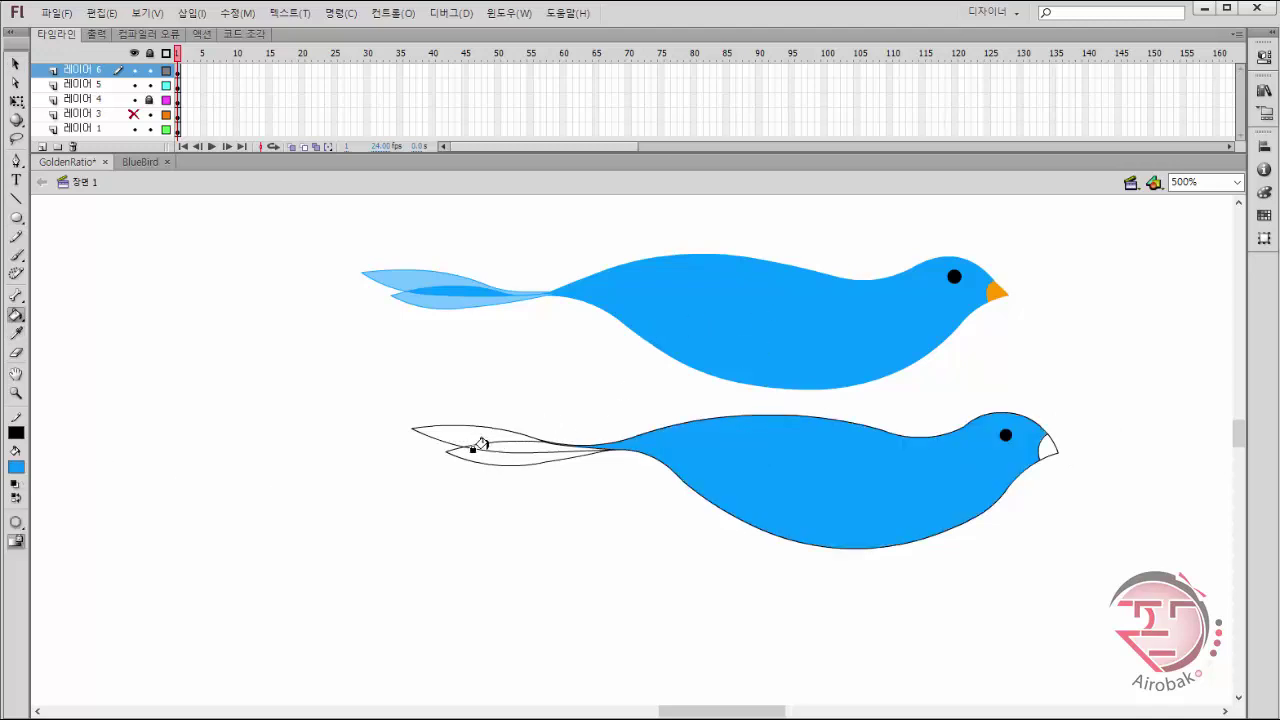
{"action": "key", "text": "i"}
{"action": "left_click", "coordinate": [434, 274]}
{"action": "left_click", "coordinate": [462, 446]}
{"action": "left_click", "coordinate": [460, 456]}
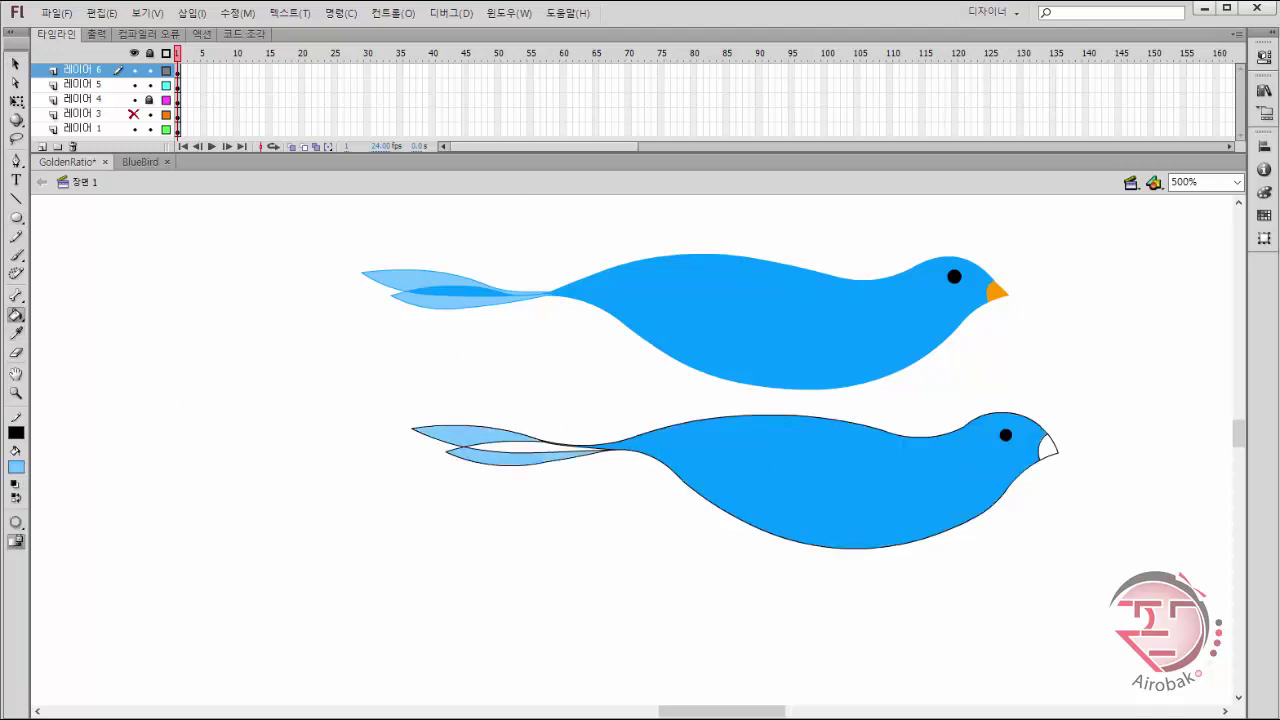
Fill the area where the two tail feathers overlap with a custom dark blue.
{"action": "left_click", "coordinate": [16, 467]}
{"action": "left_click", "coordinate": [265, 486]}
{"action": "left_click", "coordinate": [845, 390]}
{"action": "left_click", "coordinate": [461, 494]}
{"action": "left_click", "coordinate": [482, 449]}
Recolor the tail feather overlap with a slightly lighter shade of dark blue.
{"action": "key", "text": "v"}
{"action": "left_click", "coordinate": [16, 467]}
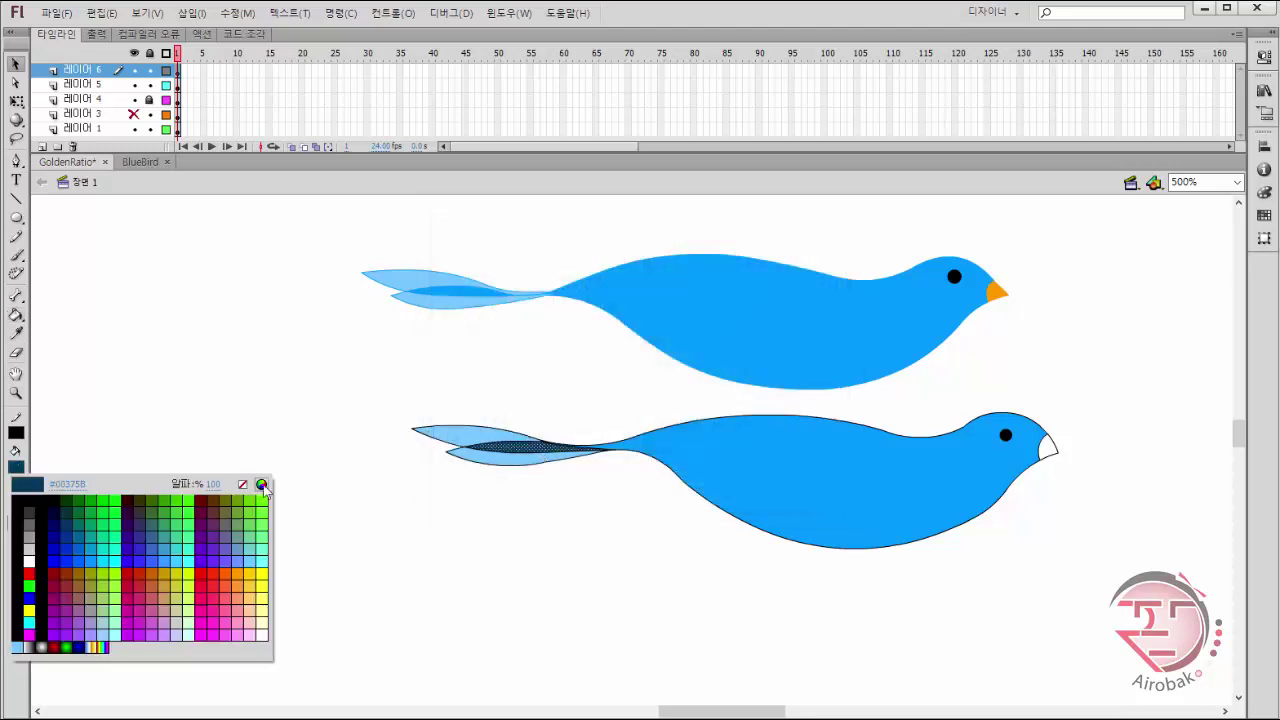
{"action": "left_click", "coordinate": [265, 486]}
{"action": "left_click", "coordinate": [848, 367]}
{"action": "left_click", "coordinate": [485, 493]}
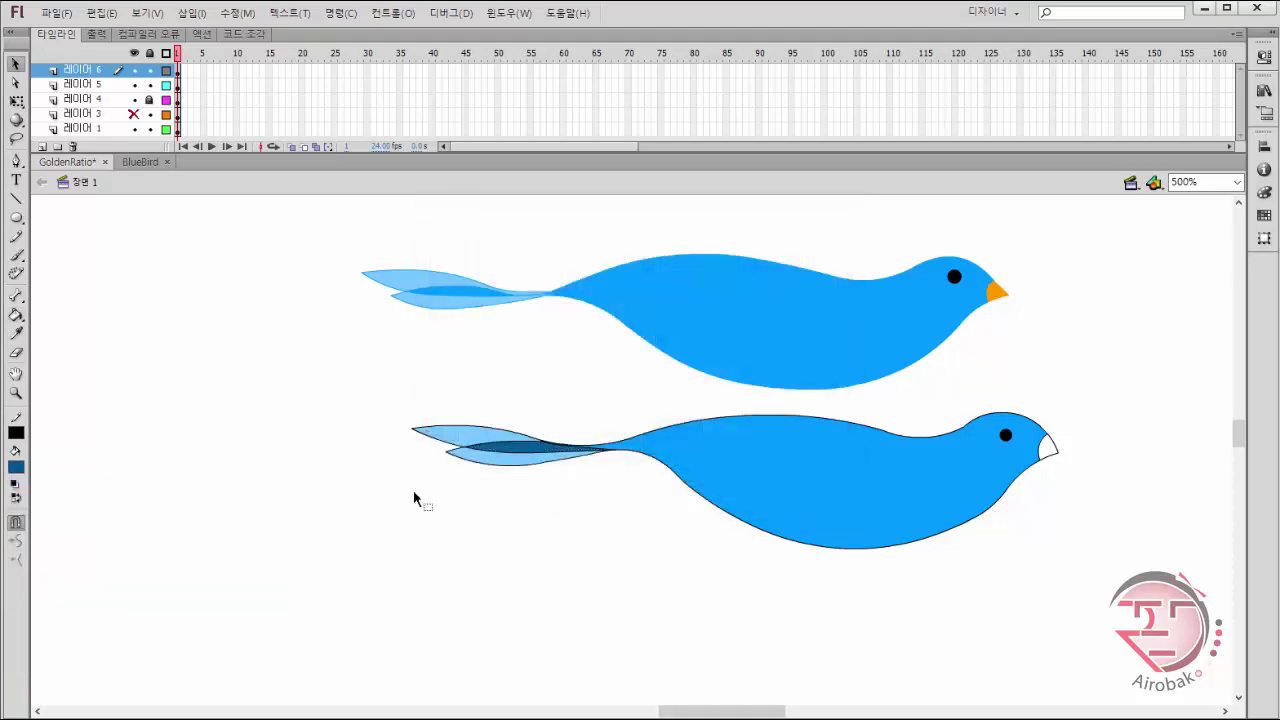
Set the fill of the tail feather overlap to a brighter blue with RGB 0, 132, 219.
{"action": "left_click", "coordinate": [540, 447]}
{"action": "left_click", "coordinate": [16, 467]}
{"action": "left_click", "coordinate": [265, 486]}
{"action": "left_click_drag", "start_coordinate": [686, 217], "coordinate": [1020, 243]}
{"action": "left_click", "coordinate": [1180, 365]}
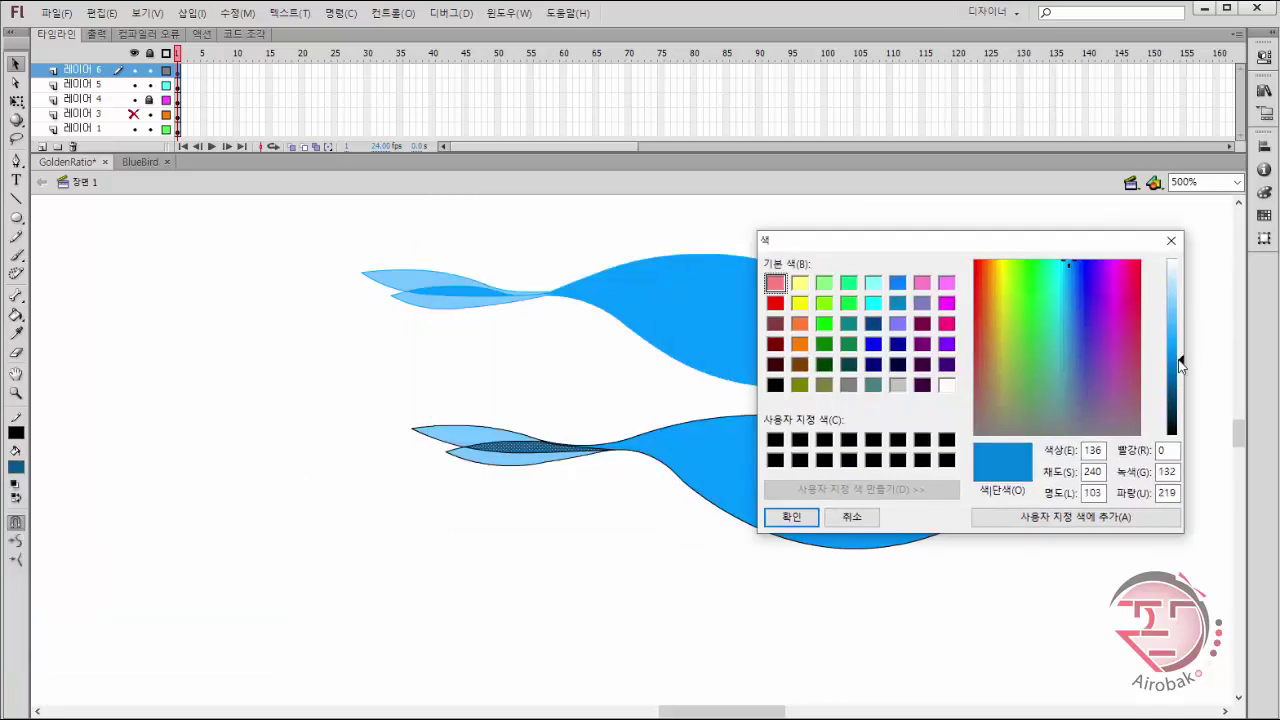
{"action": "left_click", "coordinate": [791, 516]}
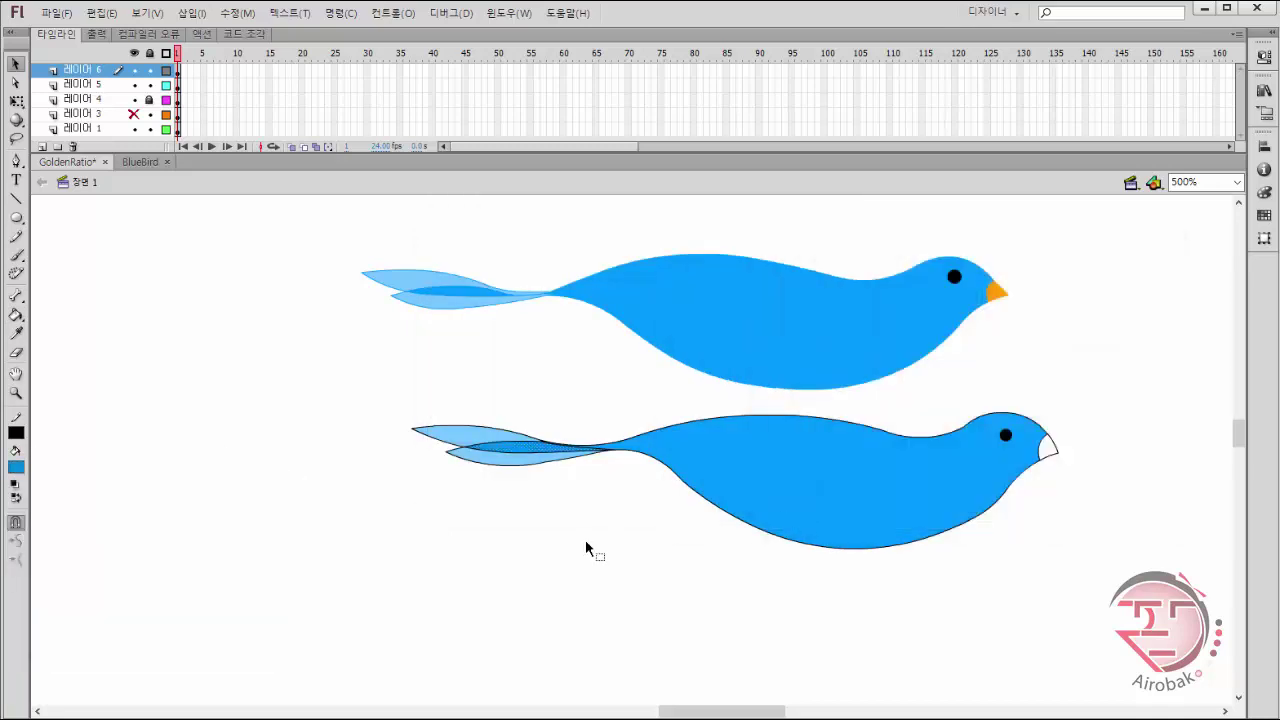
Change all outline strokes of the new bird to the blue sampled from the original bird's body.
{"action": "double_click", "coordinate": [643, 456]}
{"action": "left_click", "coordinate": [16, 432]}
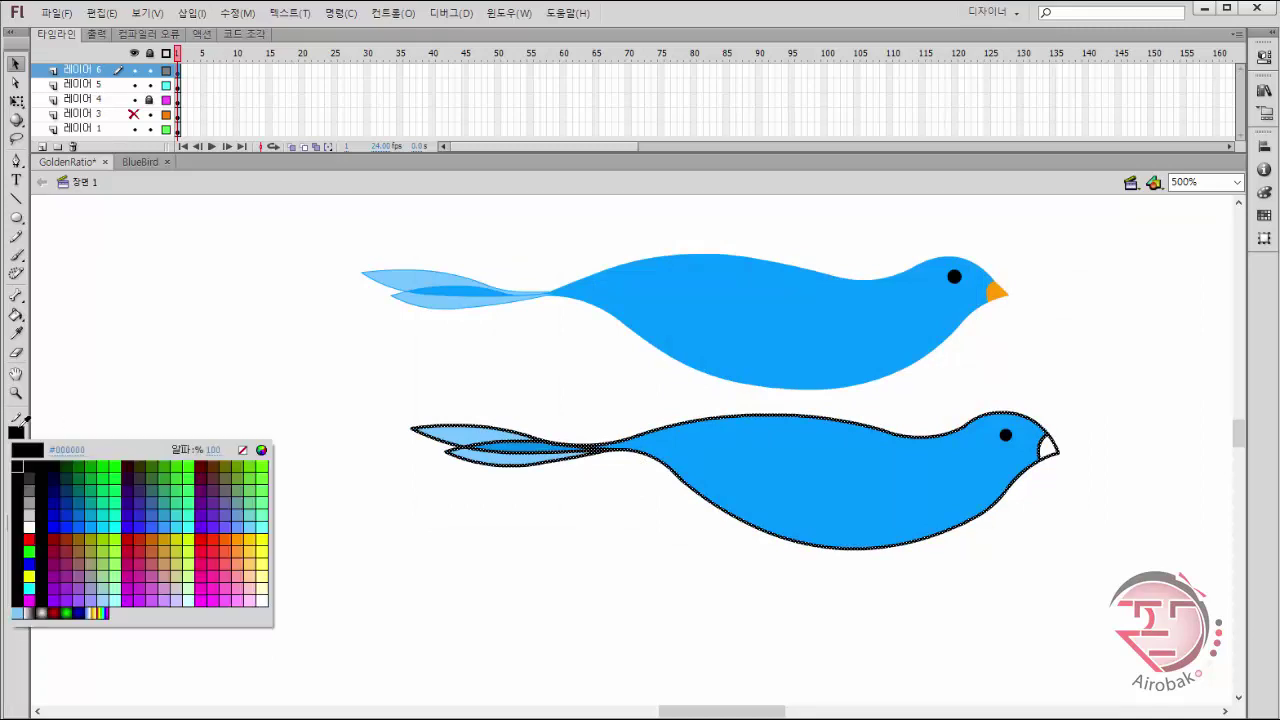
{"action": "left_click", "coordinate": [755, 303]}
{"action": "left_click", "coordinate": [485, 367]}
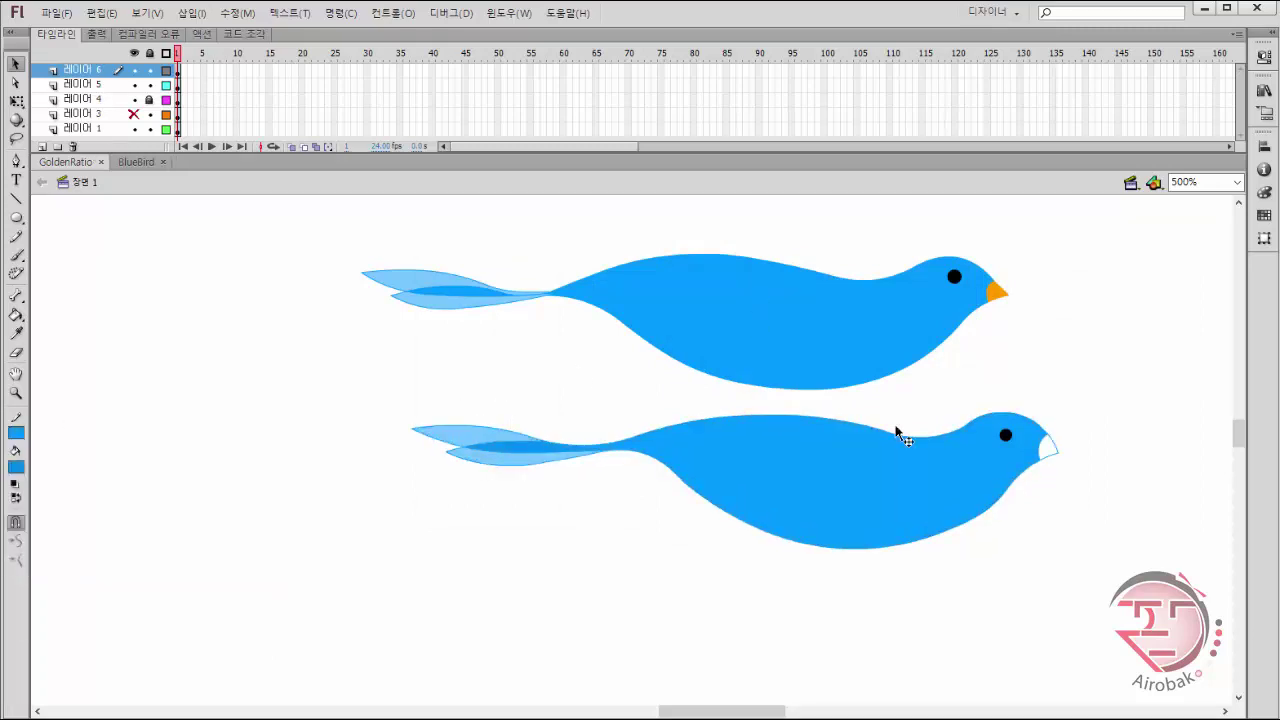
Fill the new bird's beak with the orange sampled from the original beak.
{"action": "left_click", "coordinate": [16, 466]}
{"action": "left_click", "coordinate": [997, 292]}
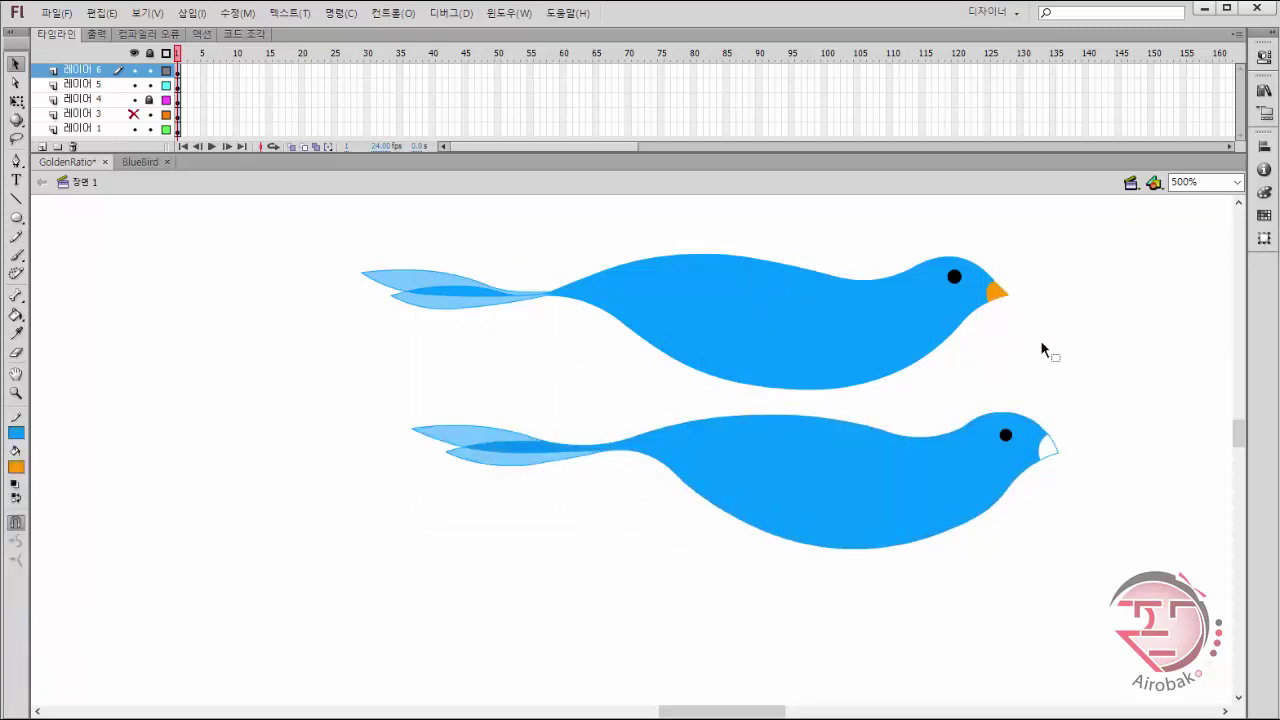
{"action": "left_click", "coordinate": [1044, 446]}
Group all parts of the new bird and place the group directly below the original bird, aligned with it.
{"action": "left_click_drag", "start_coordinate": [382, 396], "coordinate": [1074, 604]}
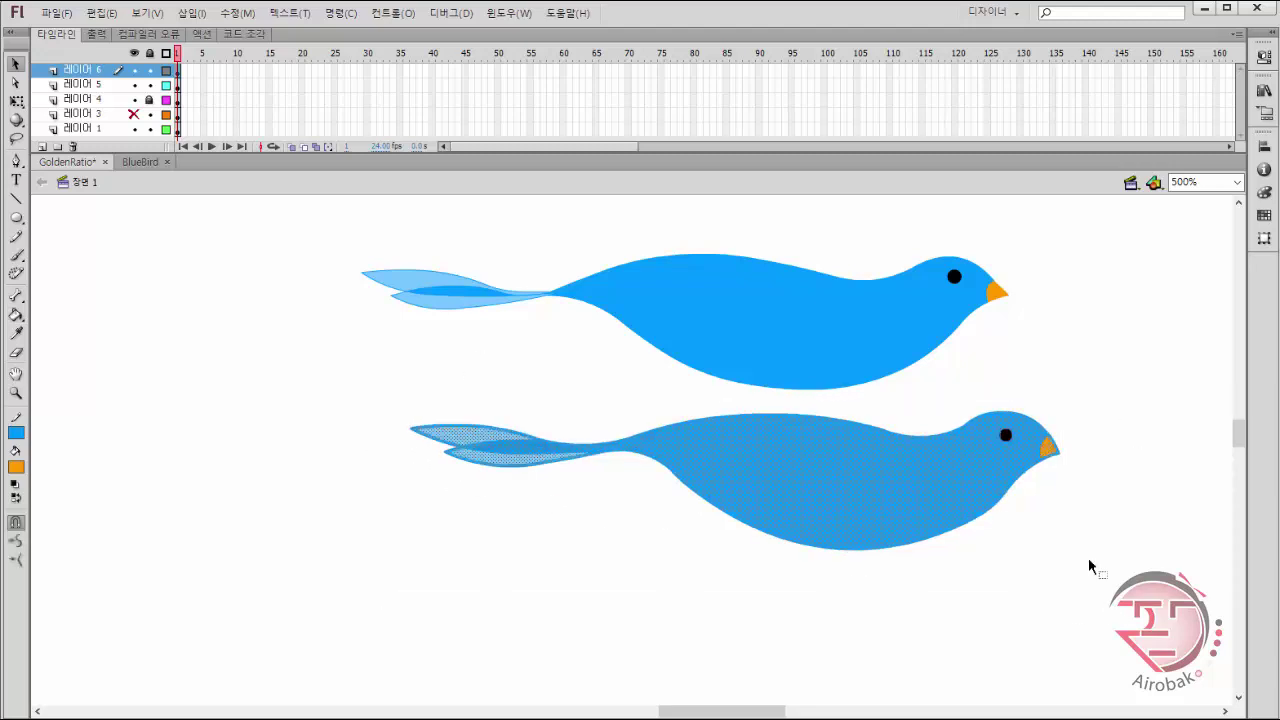
{"action": "key", "text": "ctrl+g"}
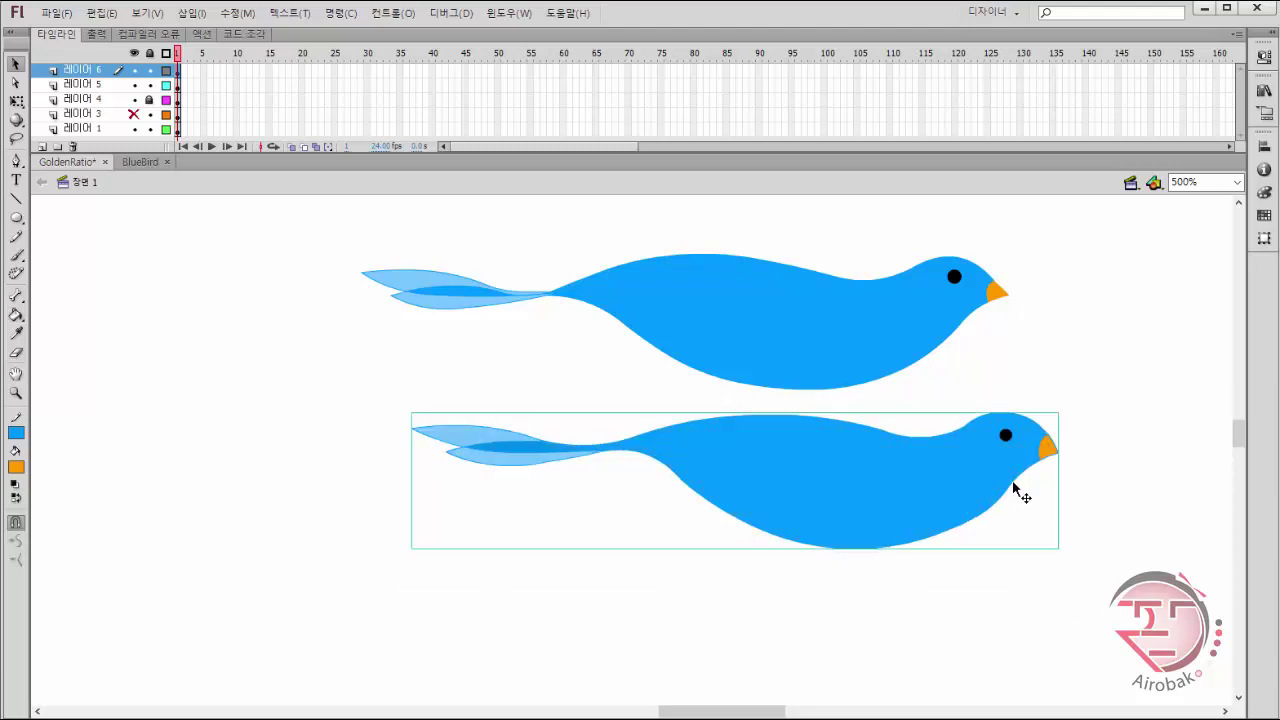
{"action": "left_click_drag", "start_coordinate": [929, 511], "coordinate": [738, 558]}
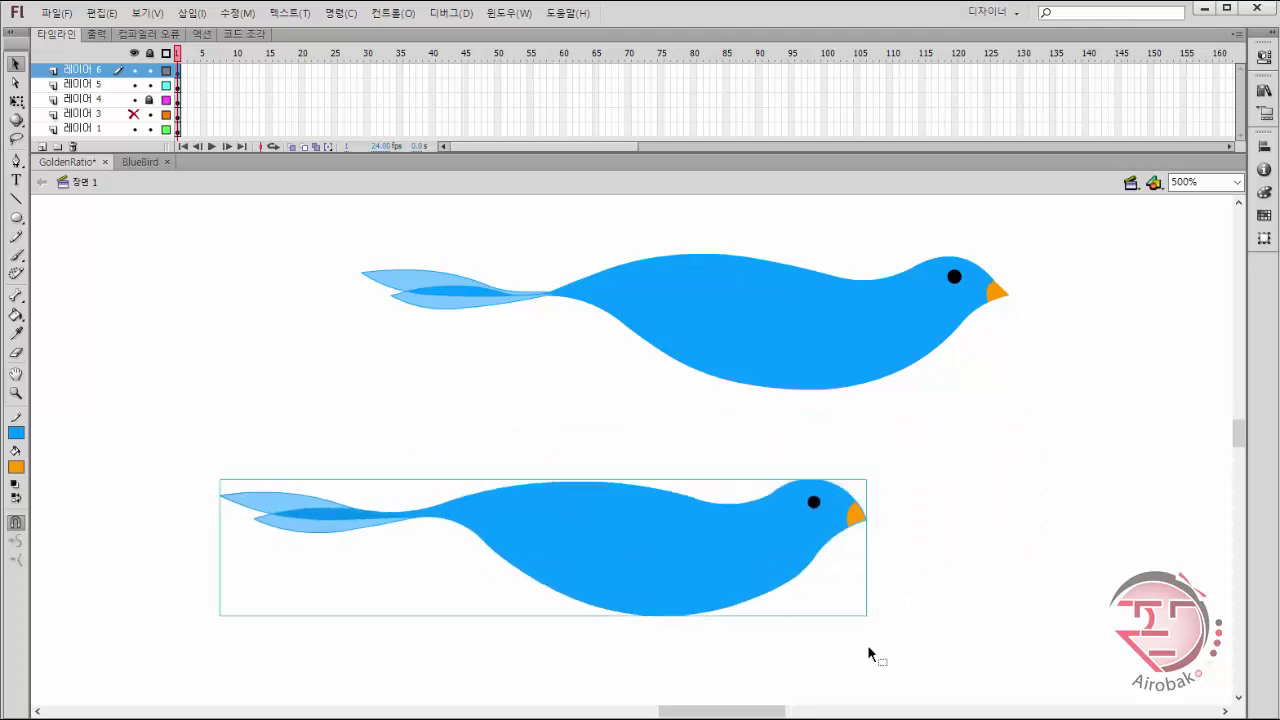
{"action": "left_click", "coordinate": [794, 325]}
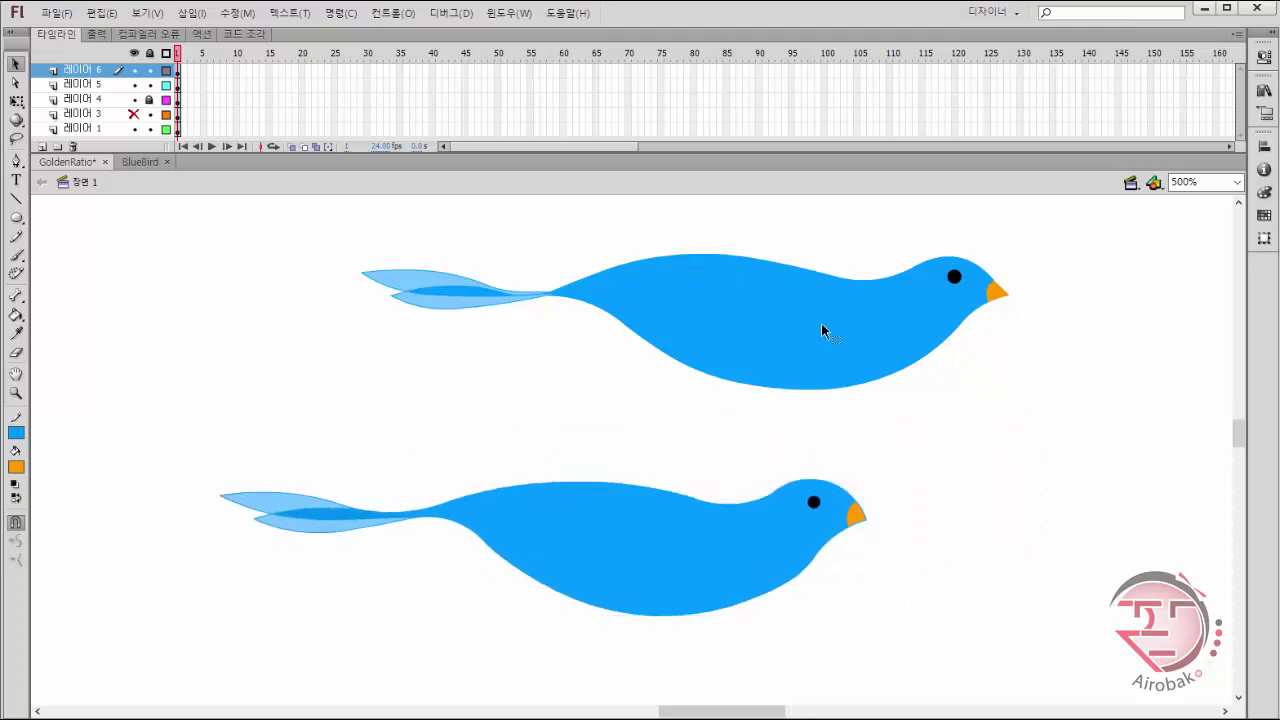
{"action": "left_click_drag", "start_coordinate": [700, 554], "coordinate": [853, 528]}
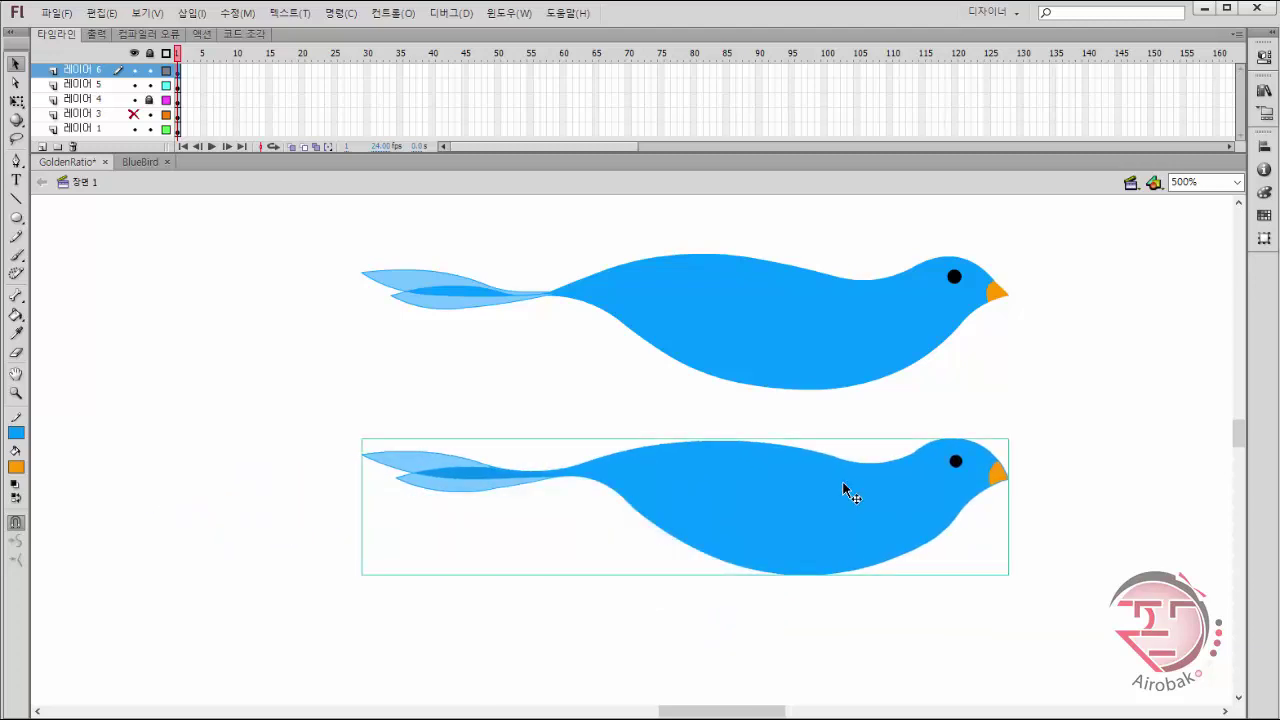
Unlock layer 4 (레이어 4), select both birds and move them together toward the stage's upper left.
{"action": "key", "text": "z"}
{"action": "left_click", "coordinate": [985, 415], "text": "alt"}
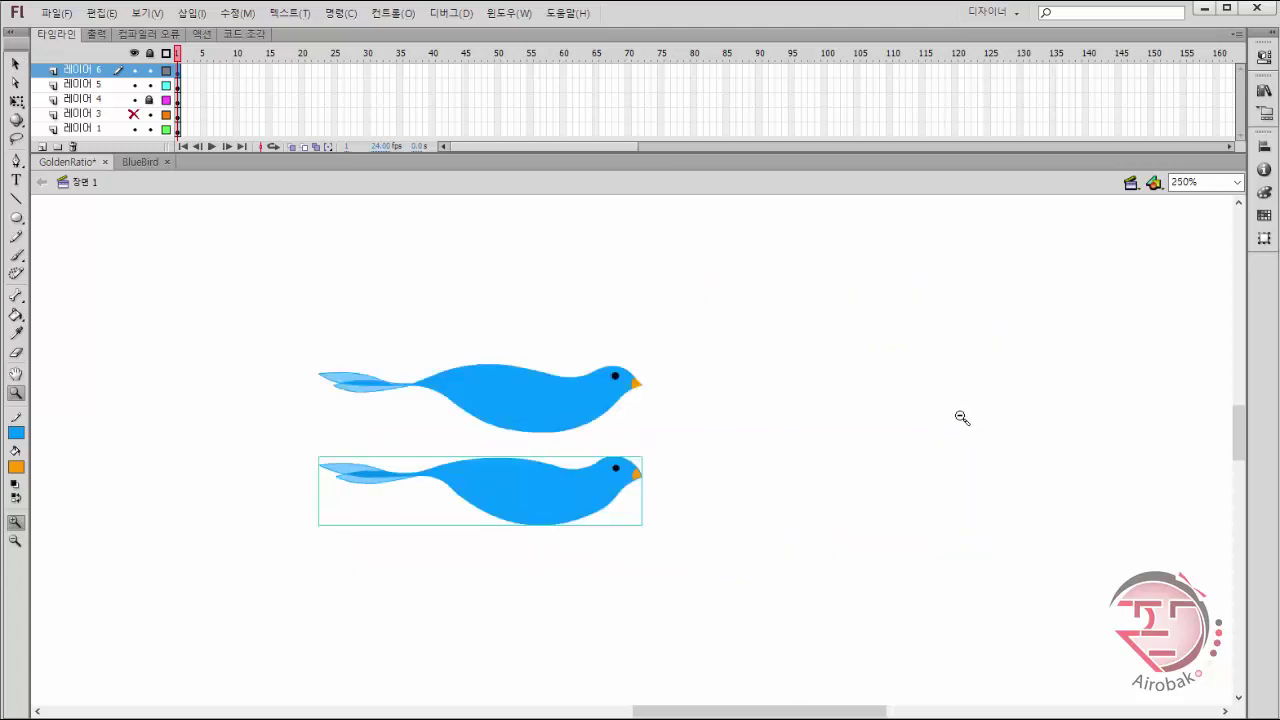
{"action": "left_click", "coordinate": [665, 445], "text": "alt"}
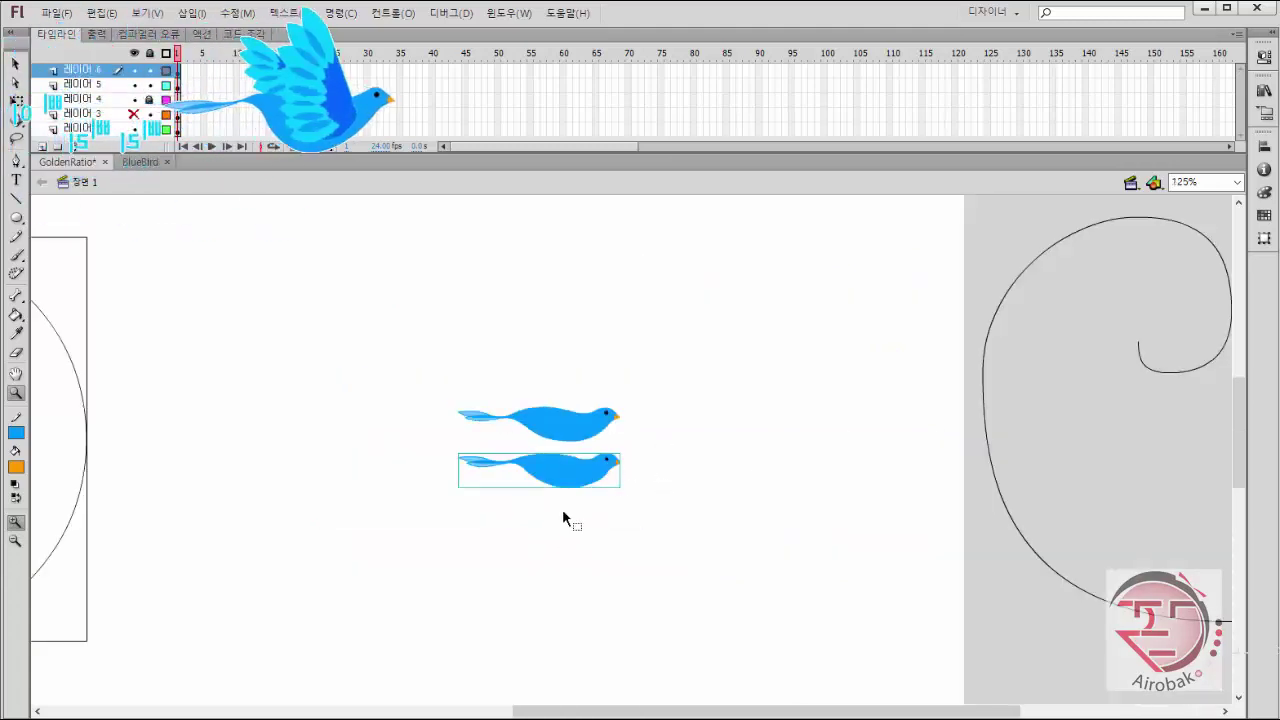
{"action": "key", "text": "v"}
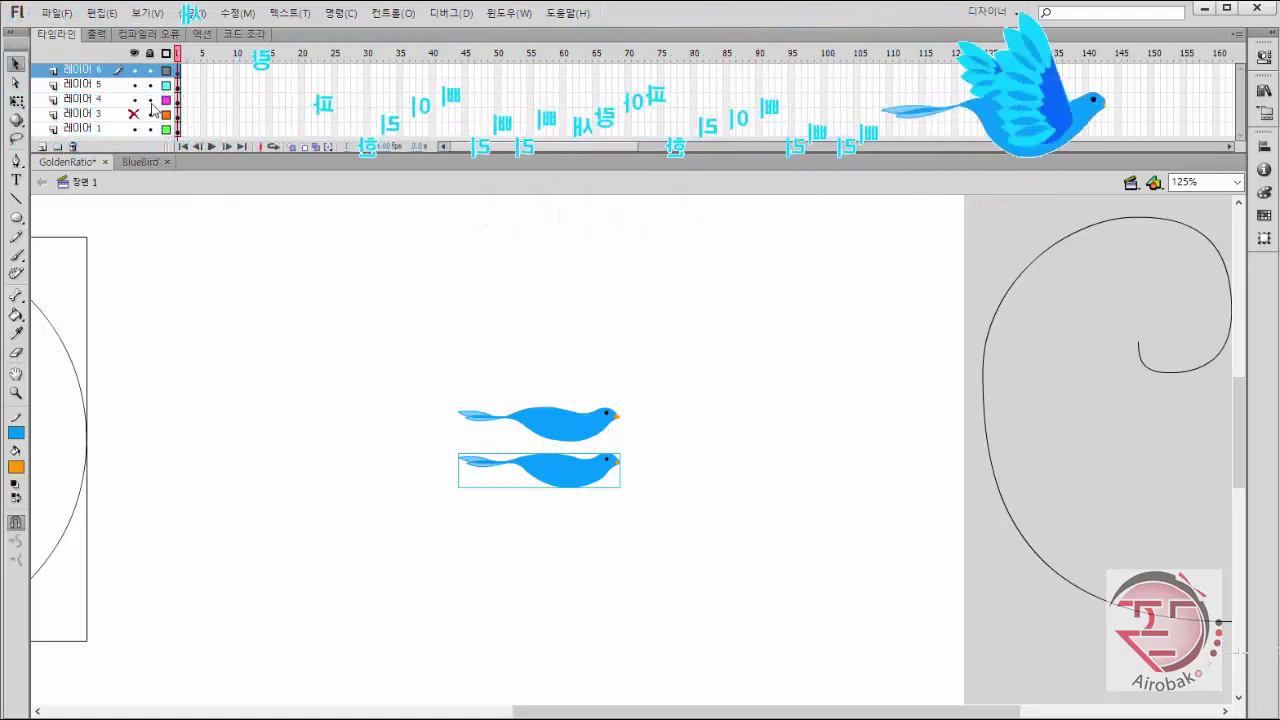
{"action": "left_click", "coordinate": [100, 70]}
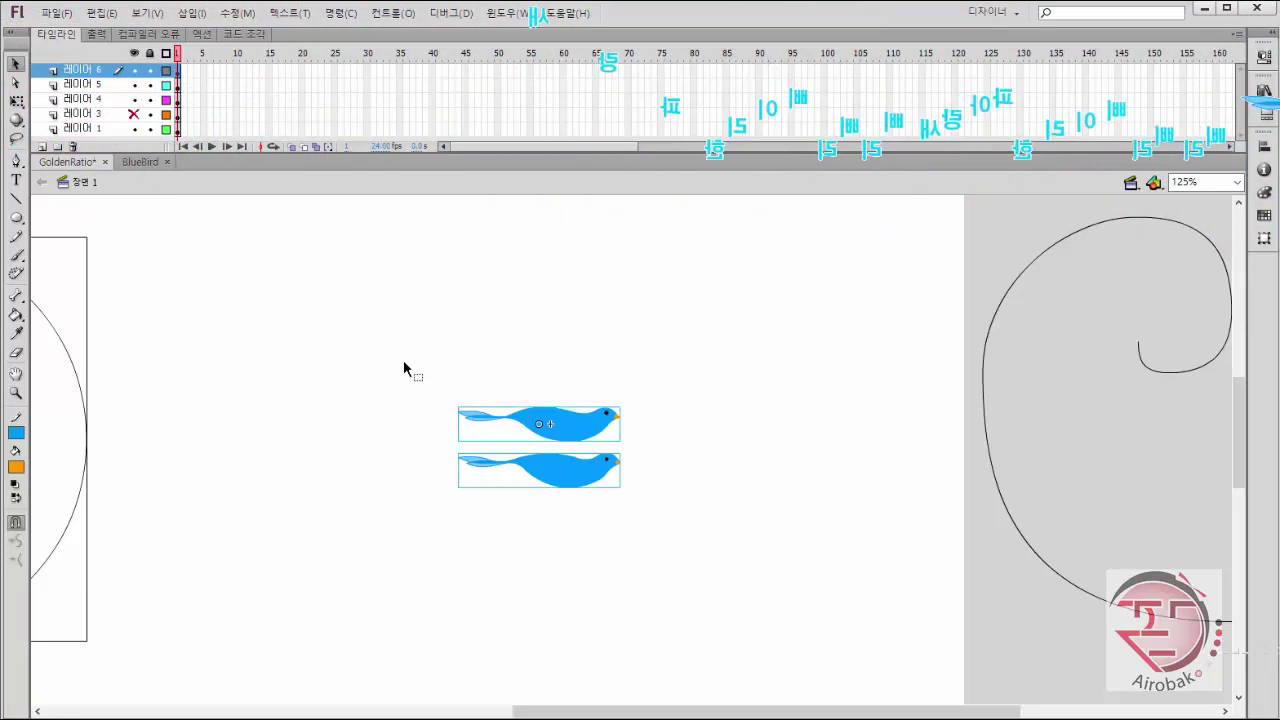
{"action": "left_click", "coordinate": [577, 475]}
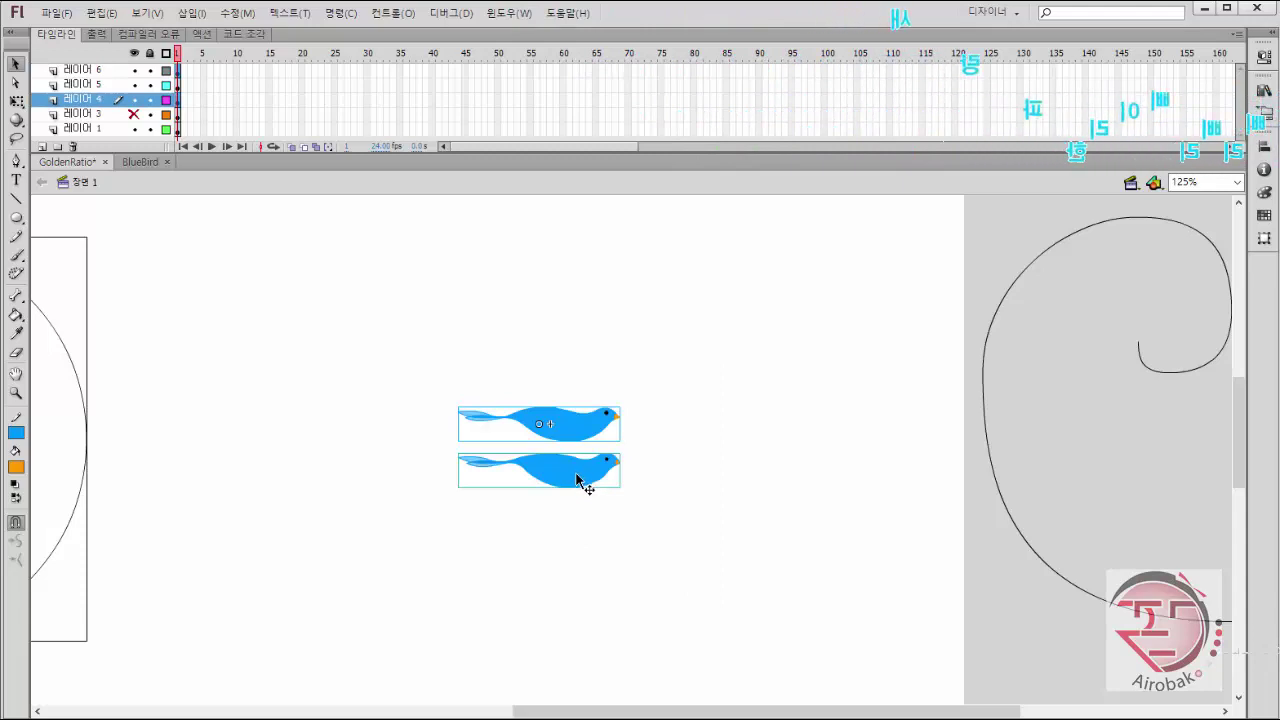
{"action": "left_click_drag", "start_coordinate": [577, 475], "coordinate": [285, 342]}
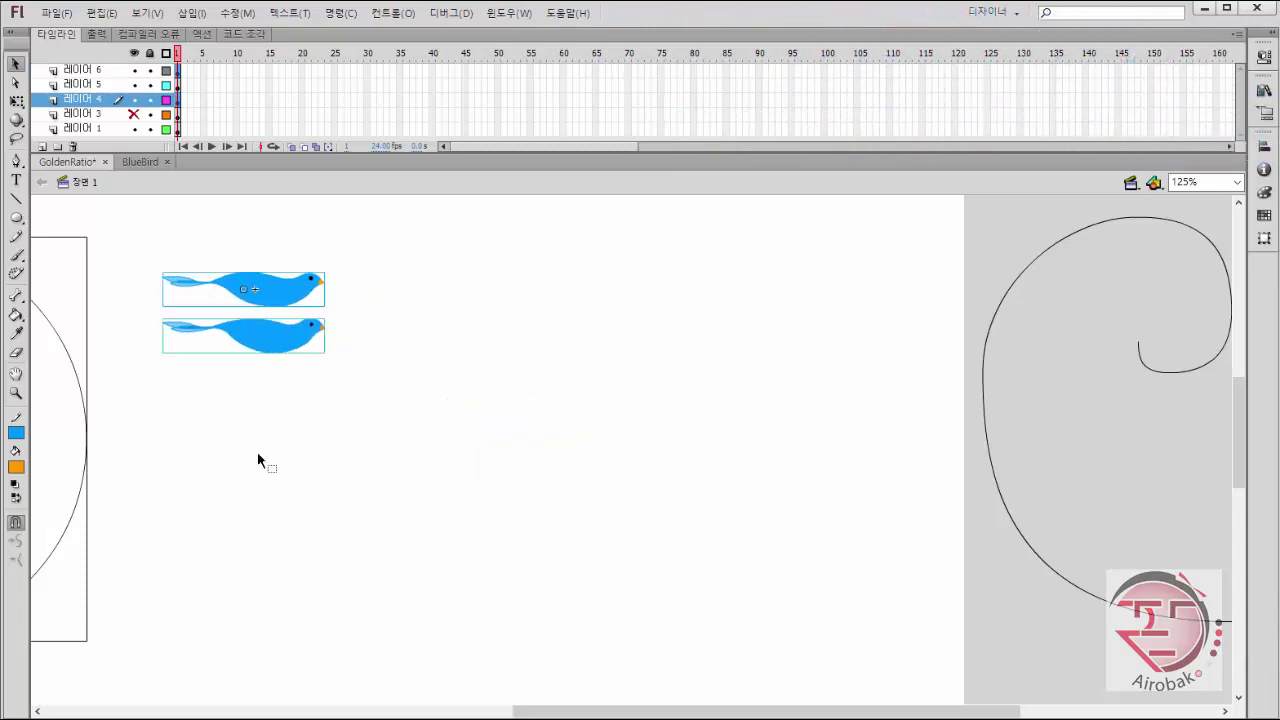
Place the 날개1 wing symbol from the BlueBird library on the empty stage area beside the two birds.
{"action": "left_click", "coordinate": [340, 625]}
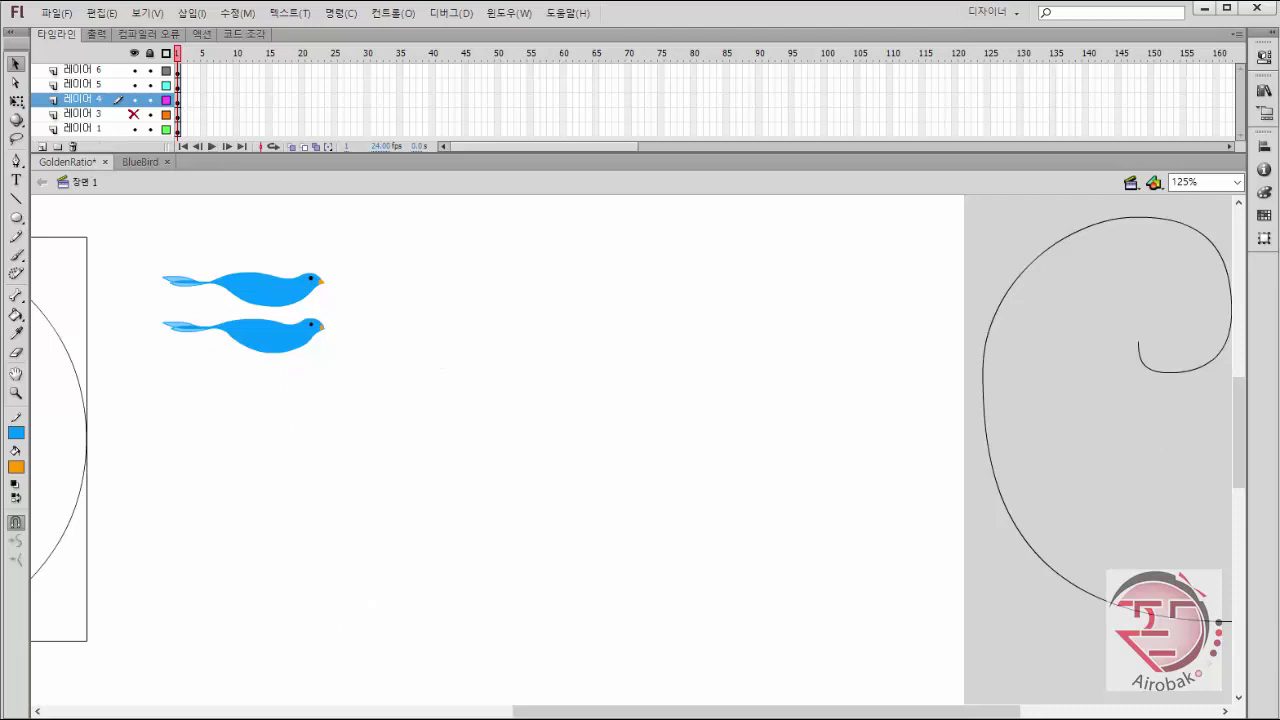
{"action": "left_click", "coordinate": [1265, 146]}
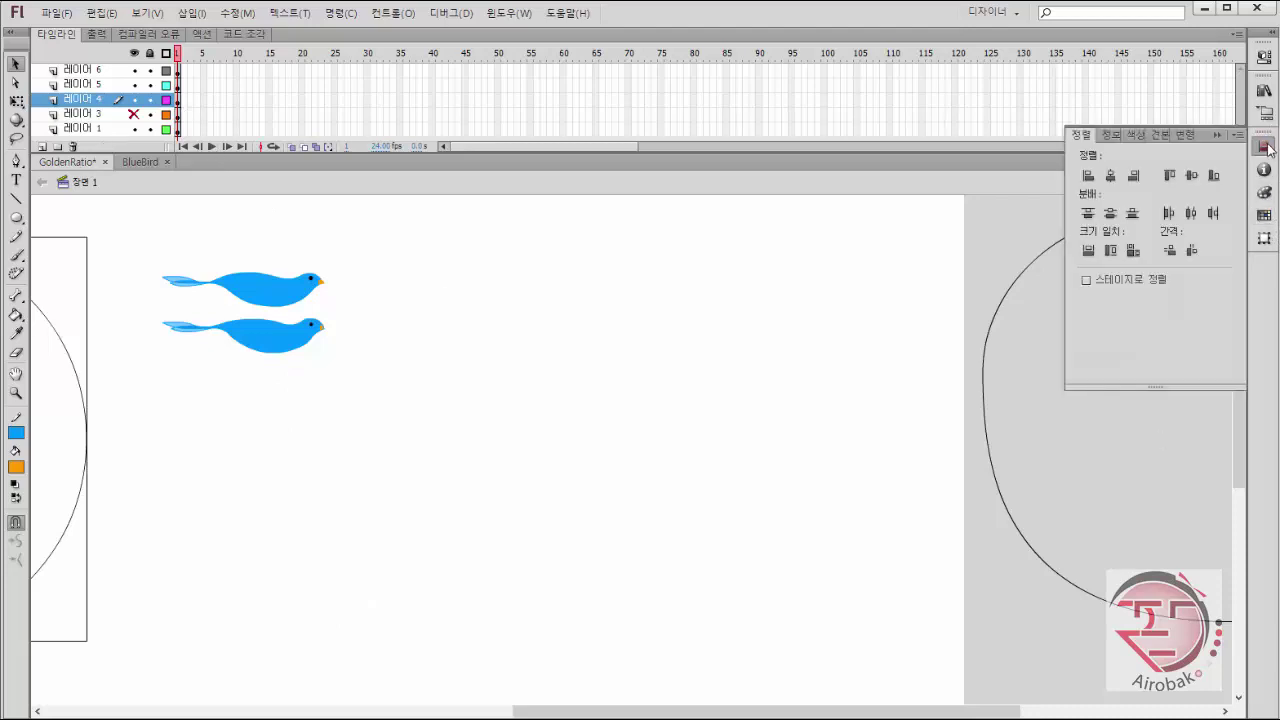
{"action": "left_click", "coordinate": [1265, 91]}
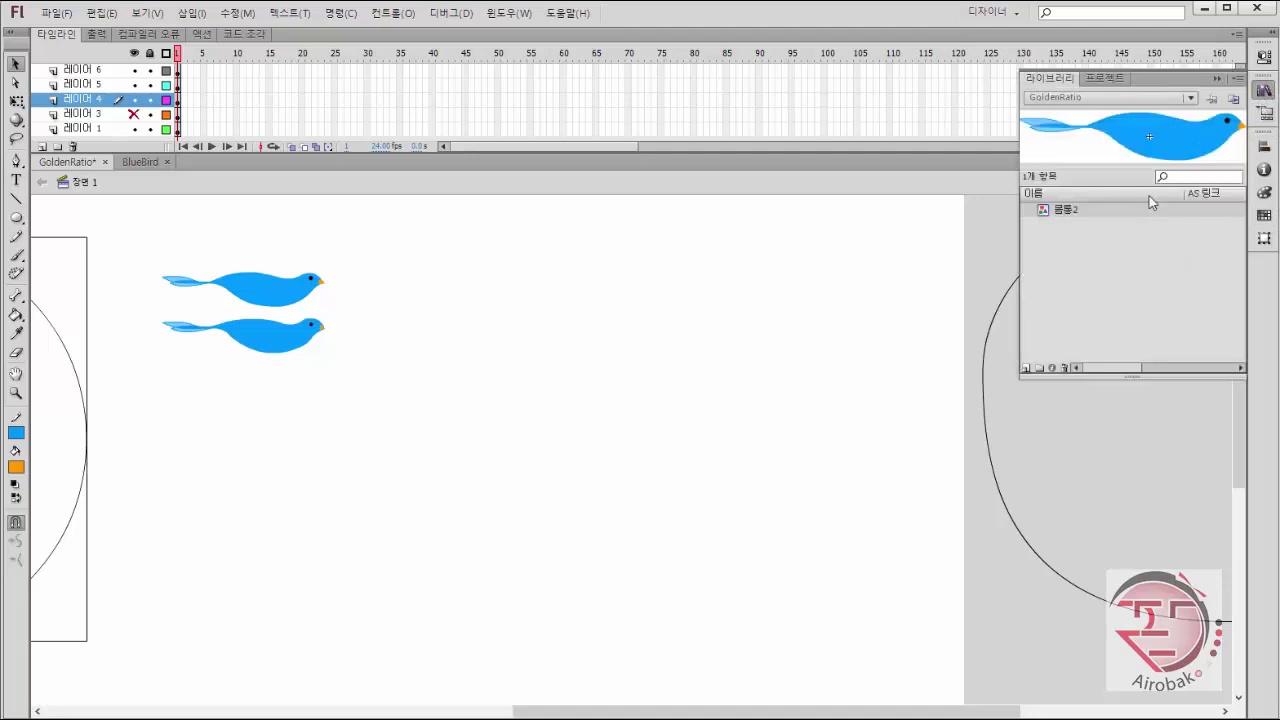
{"action": "left_click", "coordinate": [1190, 98]}
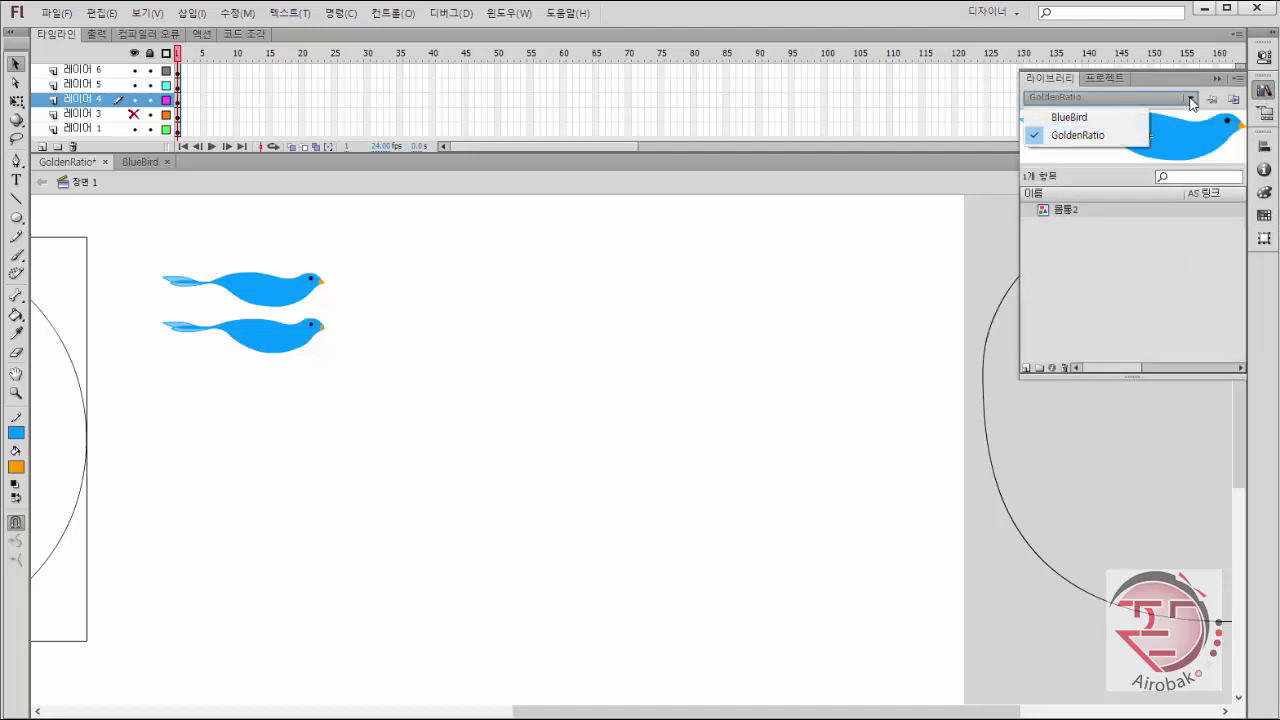
{"action": "left_click", "coordinate": [1070, 117]}
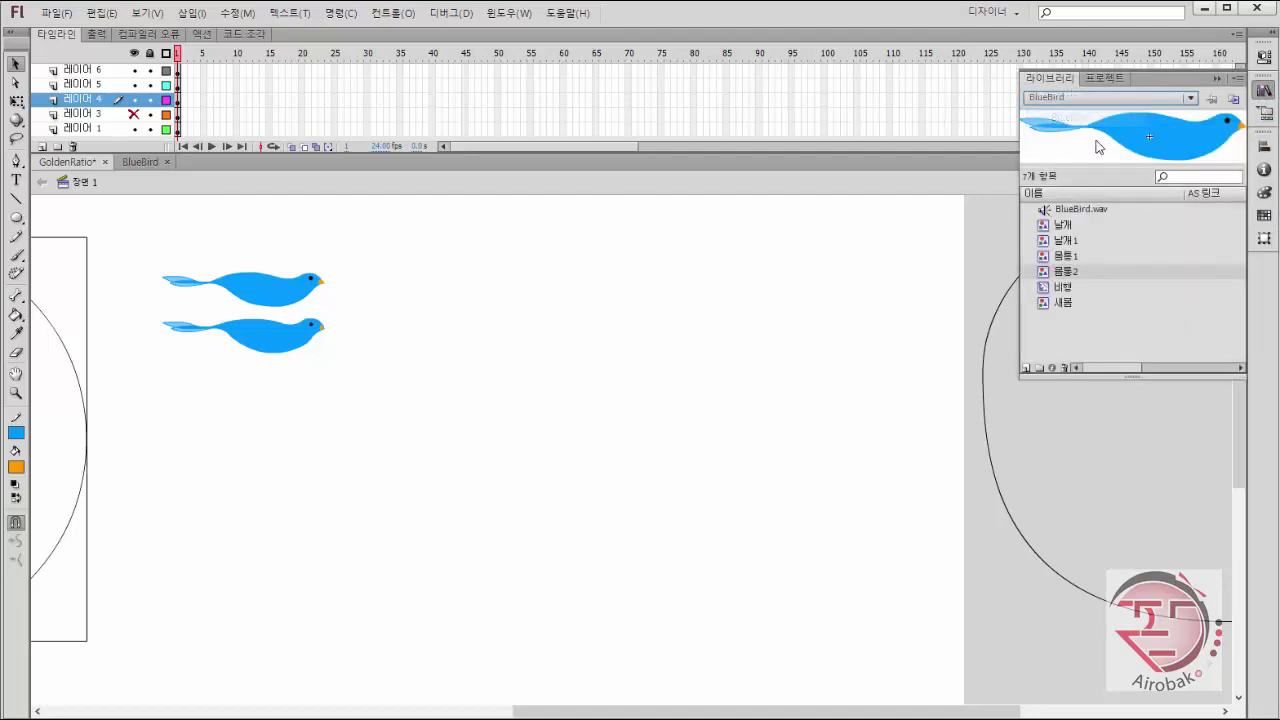
{"action": "left_click", "coordinate": [1060, 241]}
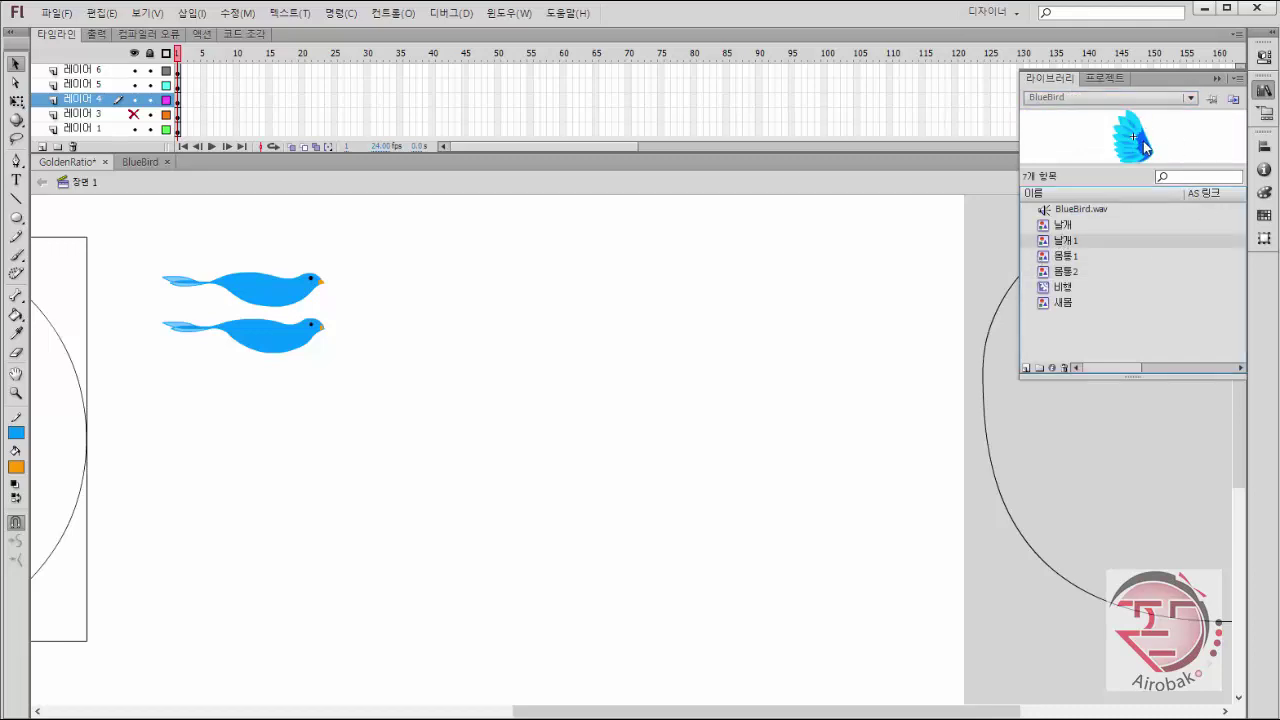
{"action": "left_click_drag", "start_coordinate": [1145, 145], "coordinate": [755, 402]}
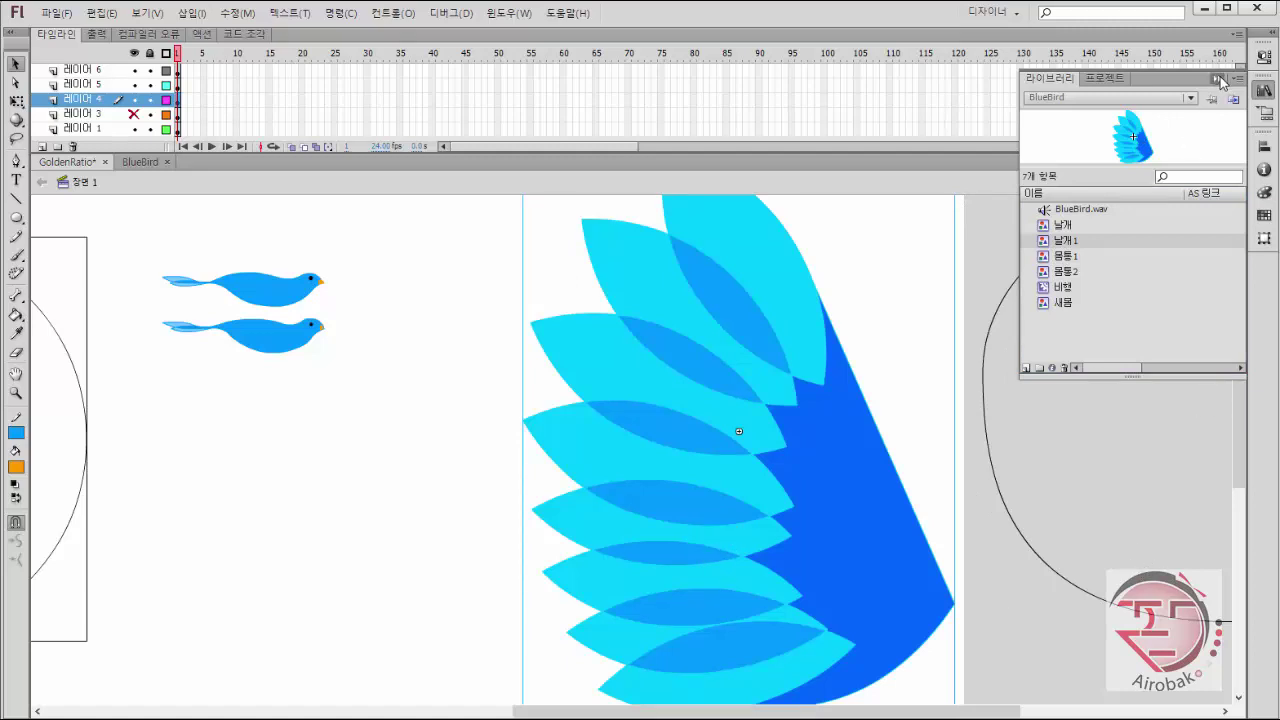
Scale the wing symbol to 50% in width and height and move it to the stage's upper right area.
{"action": "left_click", "coordinate": [1221, 83]}
{"action": "left_click", "coordinate": [1264, 238]}
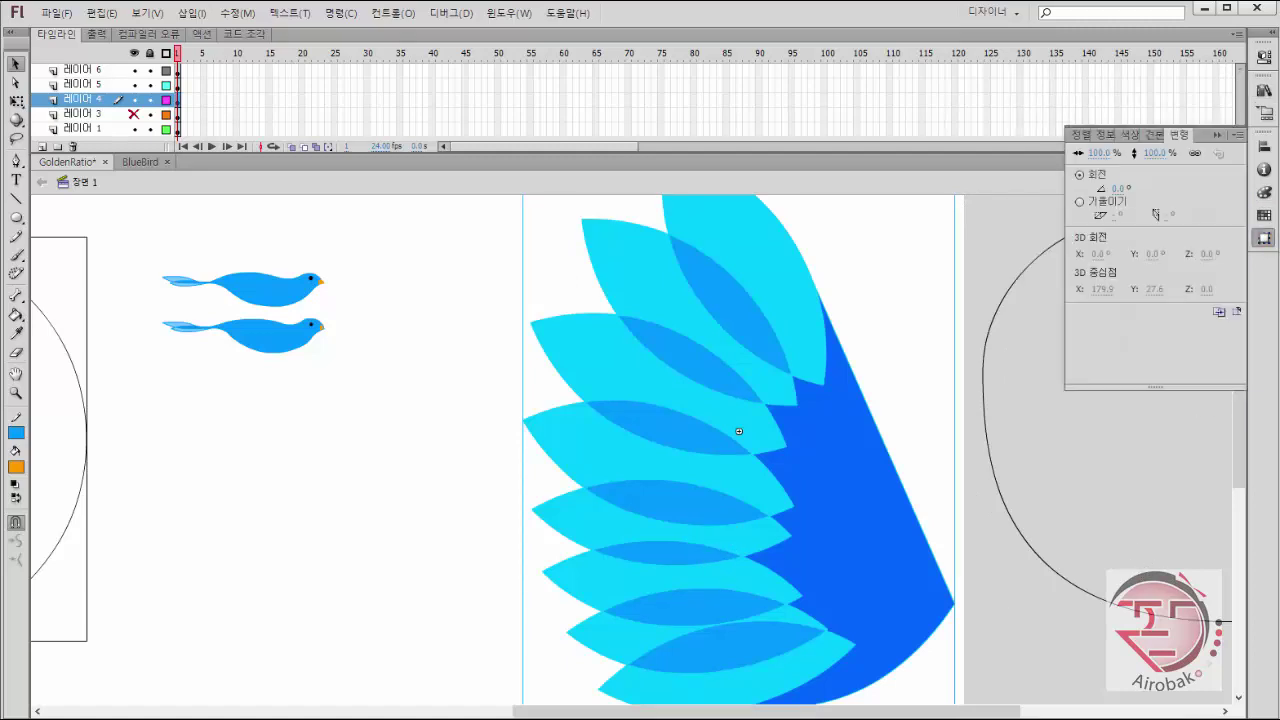
{"action": "left_click", "coordinate": [1170, 155]}
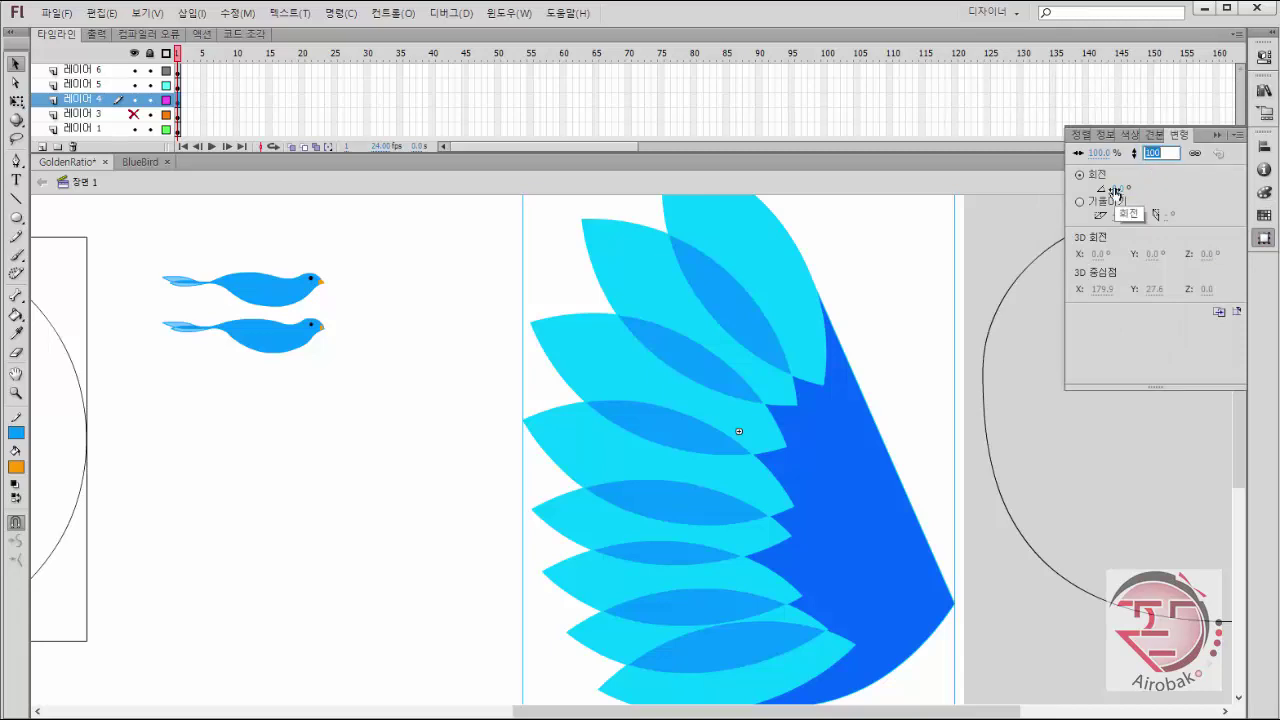
{"action": "key", "text": "Return"}
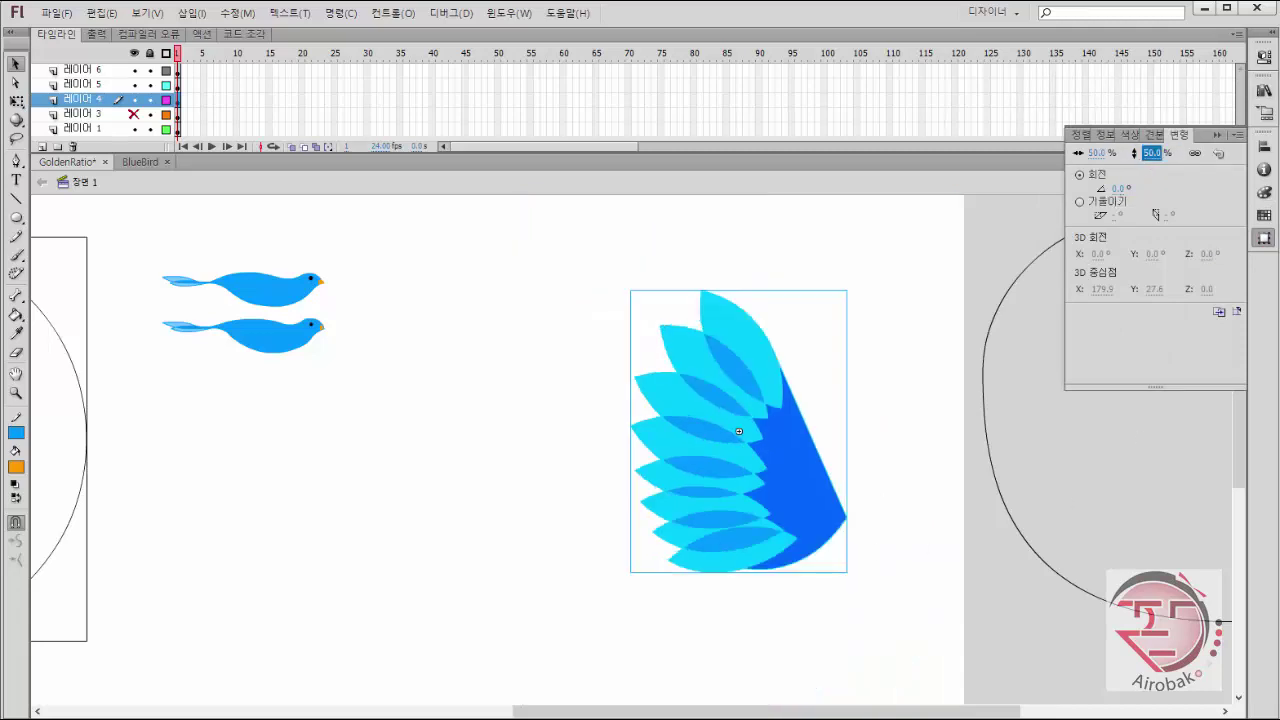
{"action": "left_click_drag", "start_coordinate": [806, 531], "coordinate": [671, 491]}
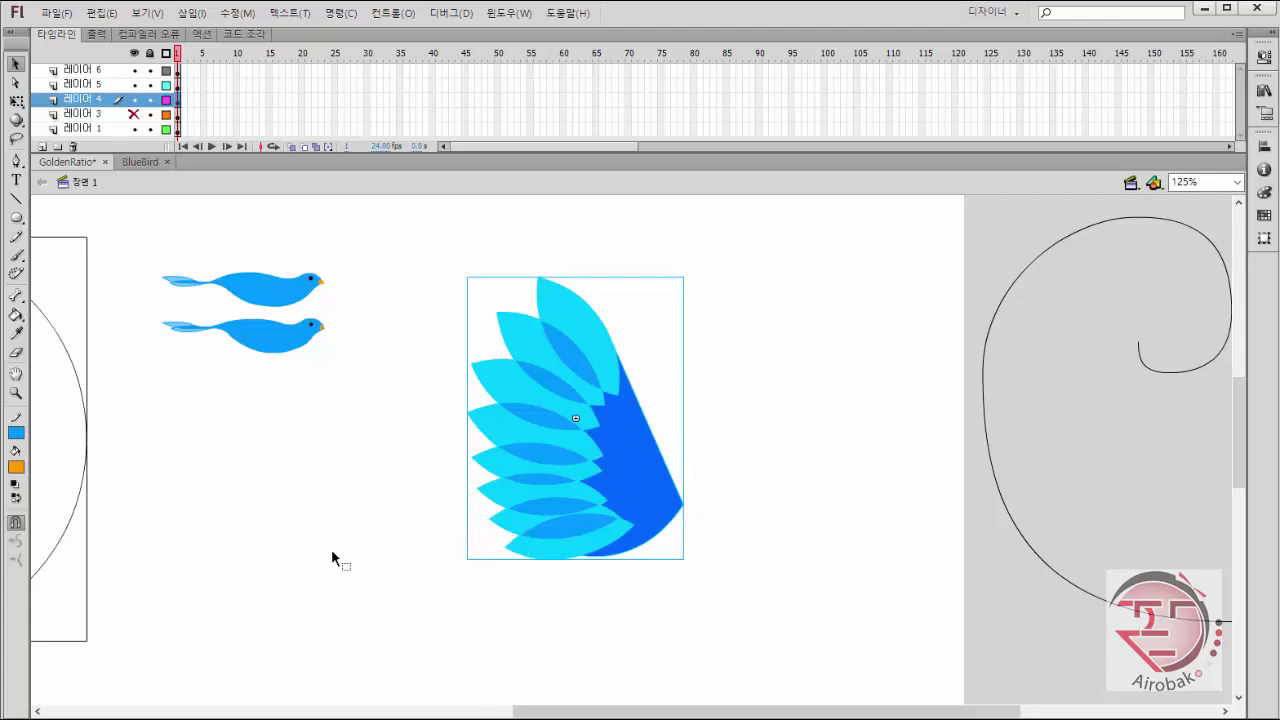
{"action": "left_click_drag", "start_coordinate": [590, 484], "coordinate": [803, 386]}
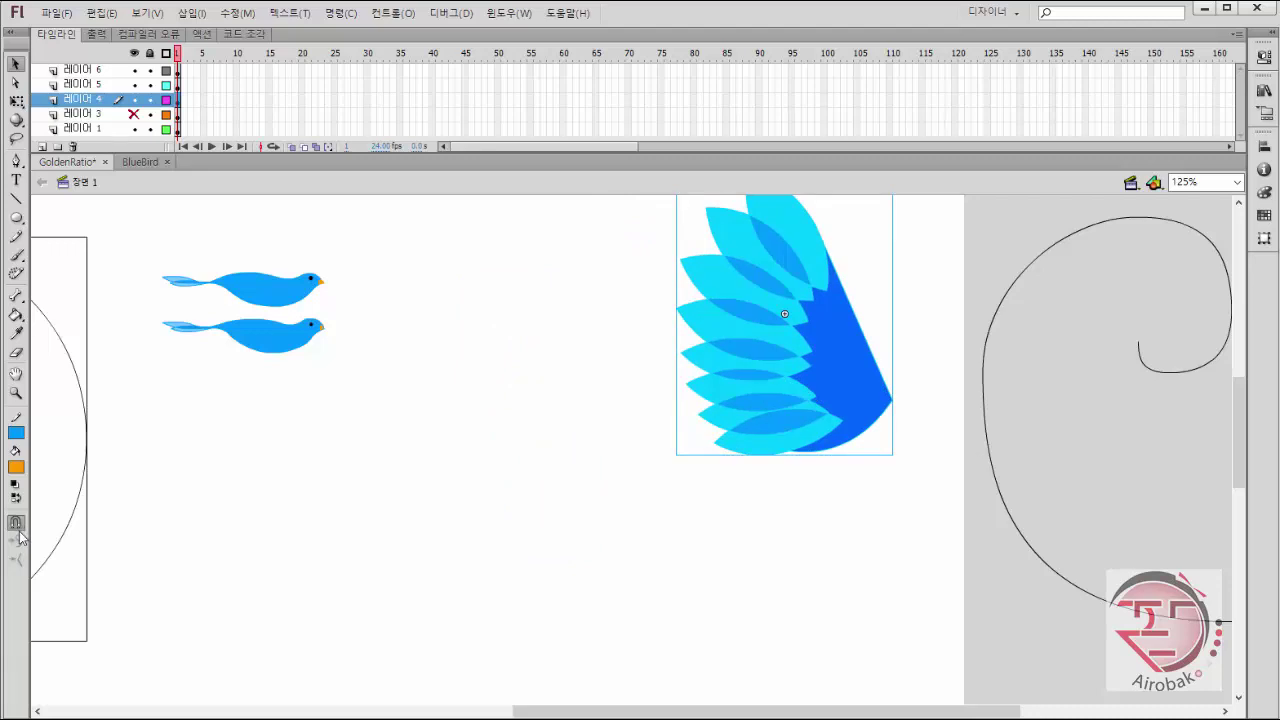
Place one copy of the largest golden-ratio circle on the empty stage area below the two birds.
{"action": "key", "text": "z"}
{"action": "left_click", "coordinate": [246, 449], "text": "alt"}
{"action": "key", "text": "v"}
{"action": "left_click", "coordinate": [516, 521]}
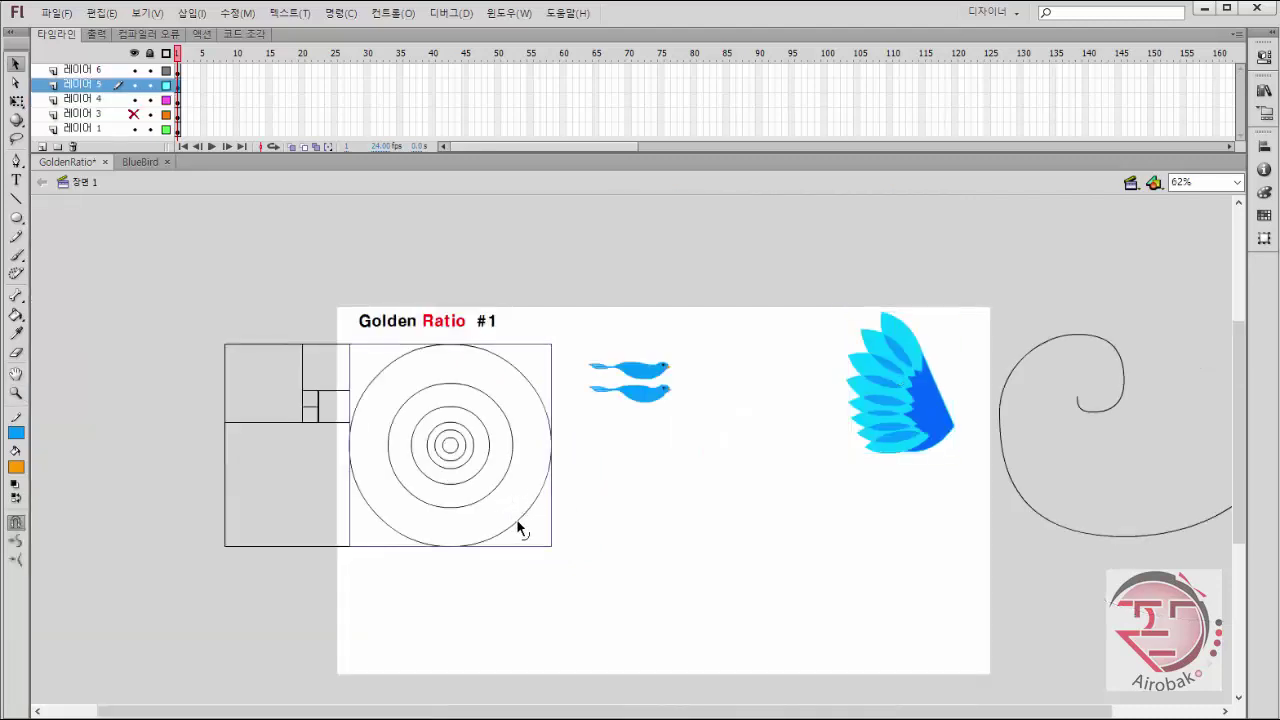
{"action": "left_click_drag", "start_coordinate": [516, 520], "coordinate": [804, 528]}
{"action": "left_click_drag", "start_coordinate": [761, 632], "coordinate": [895, 508]}
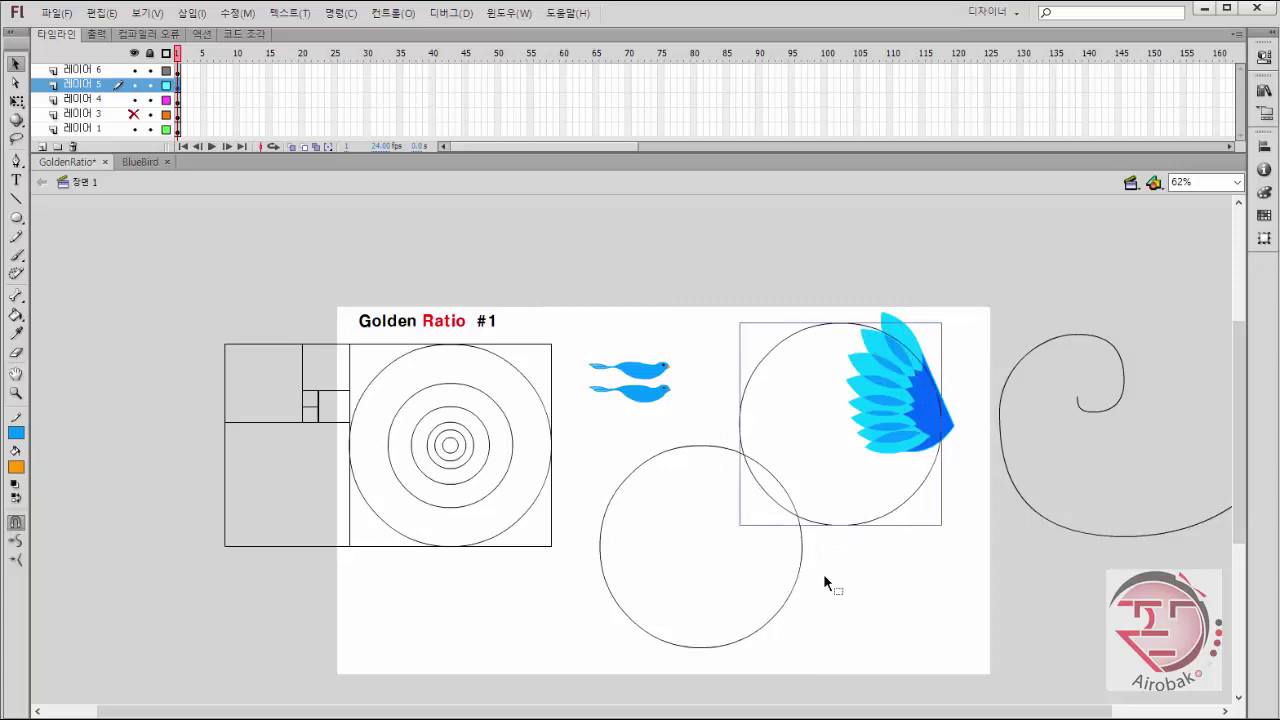
{"action": "key", "text": "Delete"}
{"action": "left_click", "coordinate": [780, 614]}
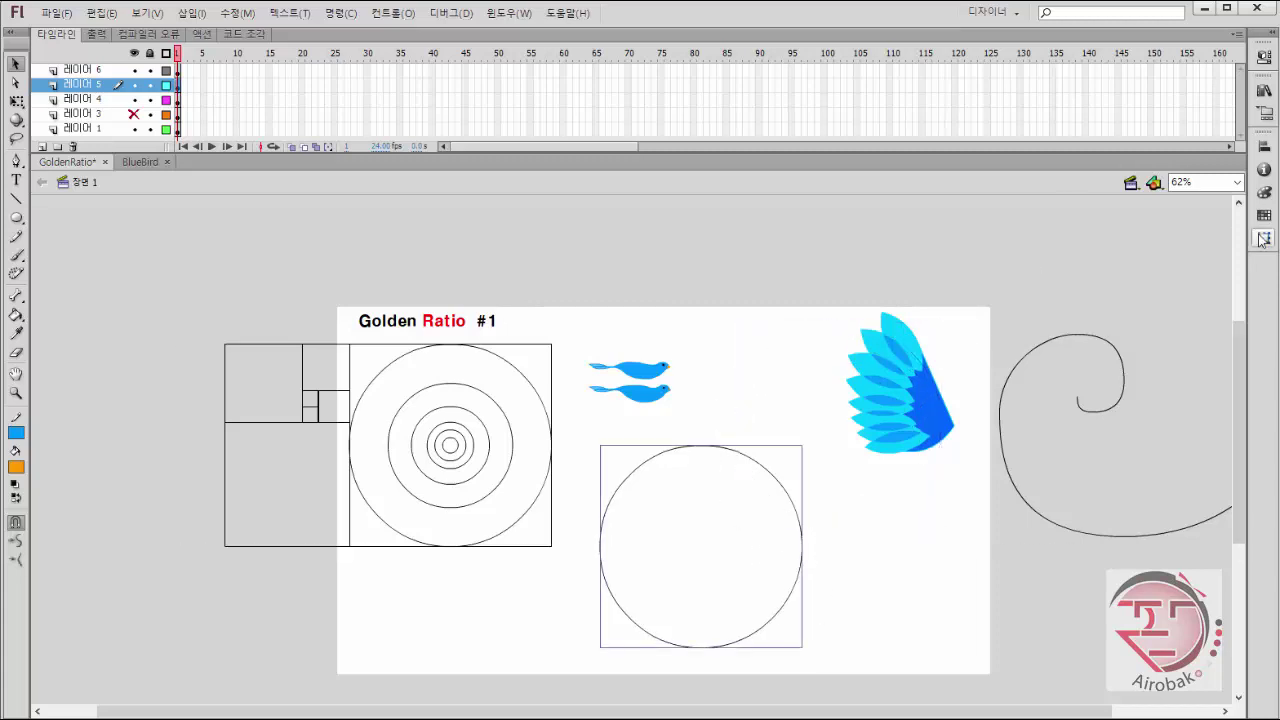
Scale the copied circle to 161.8% and place a duplicate up and to its right so the two overlap.
{"action": "key", "text": "ctrl+t"}
{"action": "type", "text": "161.8"}
{"action": "key", "text": "Return"}
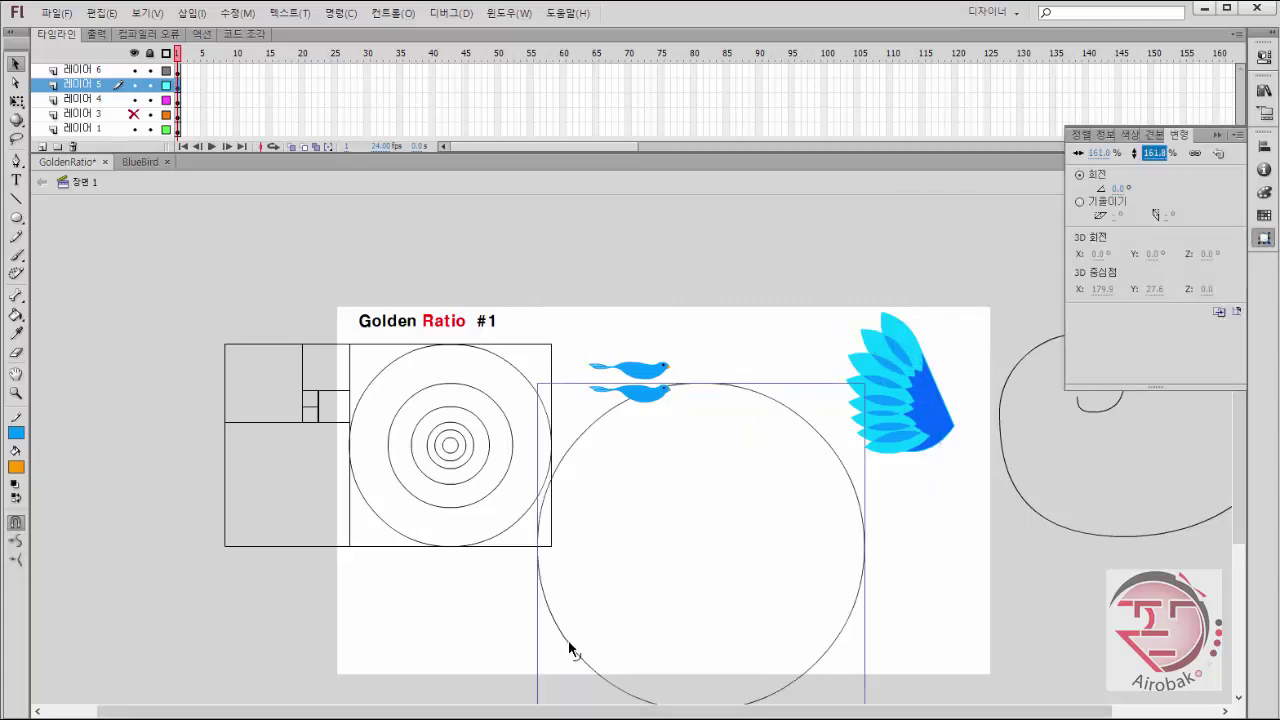
{"action": "left_click_drag", "start_coordinate": [572, 650], "coordinate": [862, 452]}
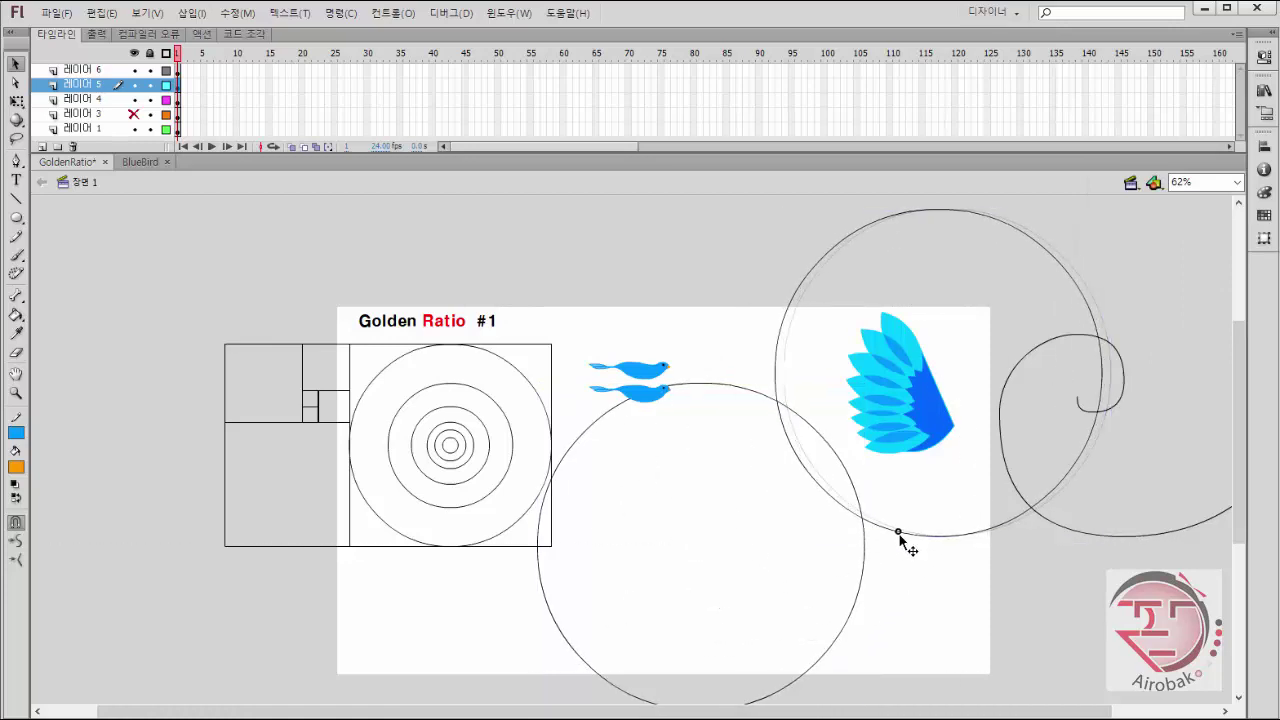
Delete the outer arcs of both overlapping circles, keeping only the narrow leaf-shaped intersection outline.
{"action": "left_click", "coordinate": [862, 563]}
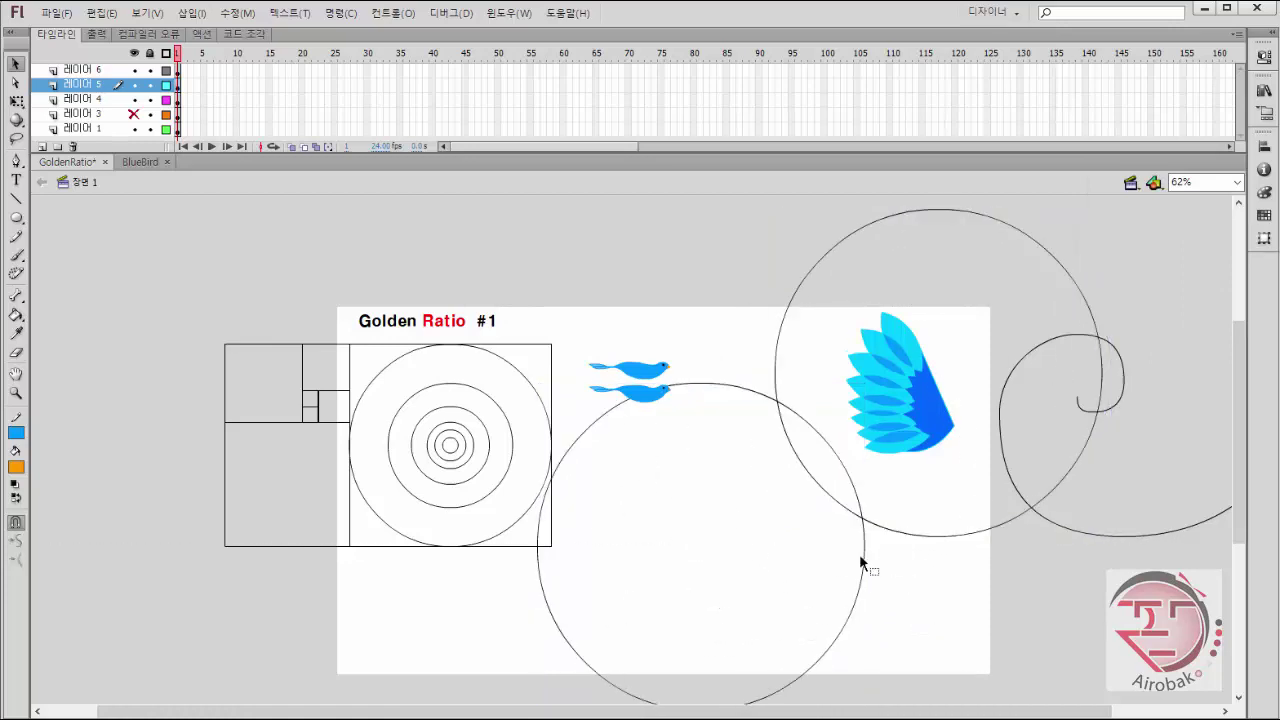
{"action": "key", "text": "Delete"}
{"action": "left_click", "coordinate": [924, 537]}
{"action": "key", "text": "Delete"}
{"action": "double_click", "coordinate": [831, 473]}
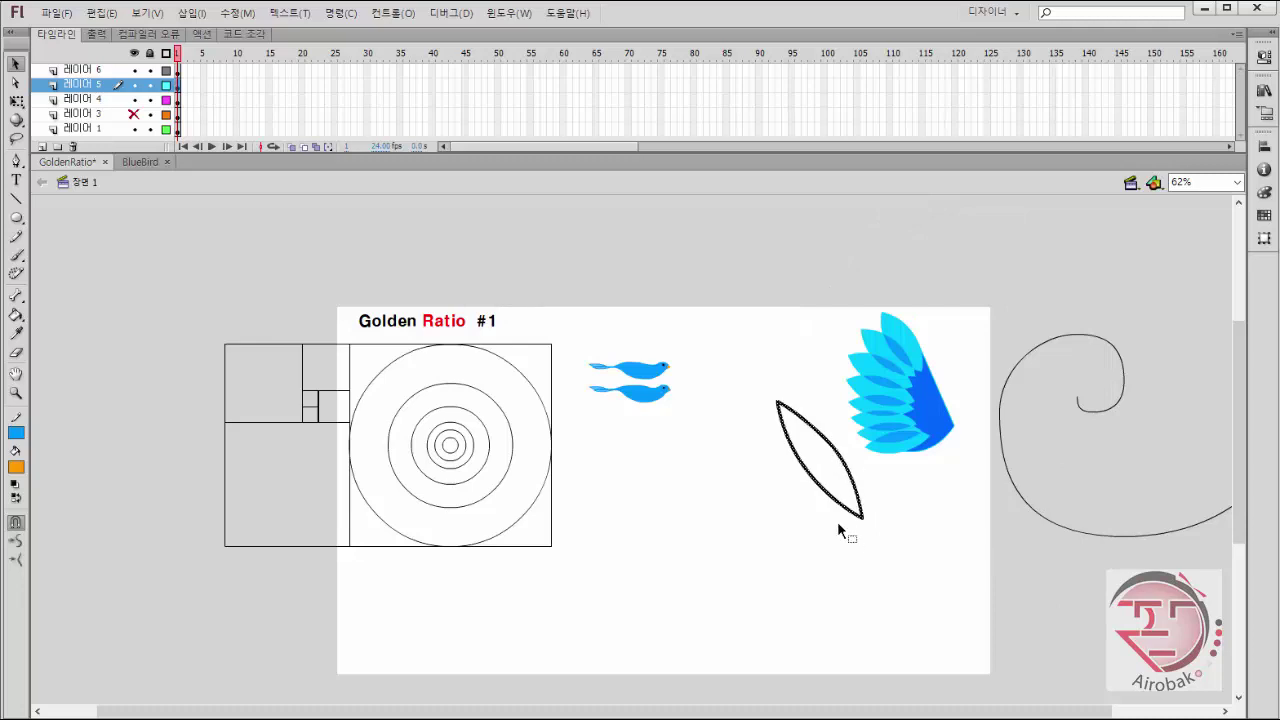
Rotate the leaf outline slightly counter-clockwise and pull its lower tip outward to form a feather.
{"action": "left_click", "coordinate": [881, 523]}
{"action": "double_click", "coordinate": [846, 508]}
{"action": "key", "text": "q"}
{"action": "left_click_drag", "start_coordinate": [872, 398], "coordinate": [846, 393]}
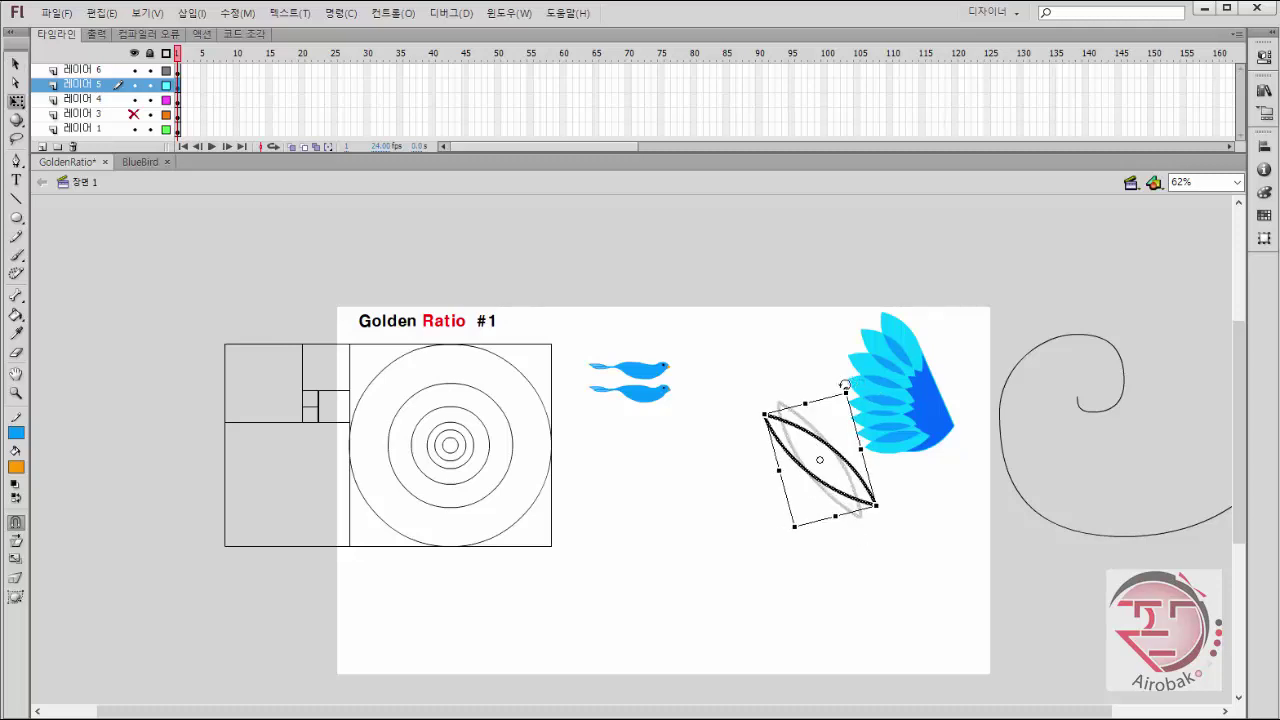
{"action": "left_click", "coordinate": [862, 630]}
{"action": "mouse_move", "coordinate": [876, 510]}
{"action": "left_mouse_down"}
{"action": "mouse_move", "coordinate": [897, 510]}
{"action": "mouse_move", "coordinate": [889, 500]}
{"action": "left_mouse_up"}
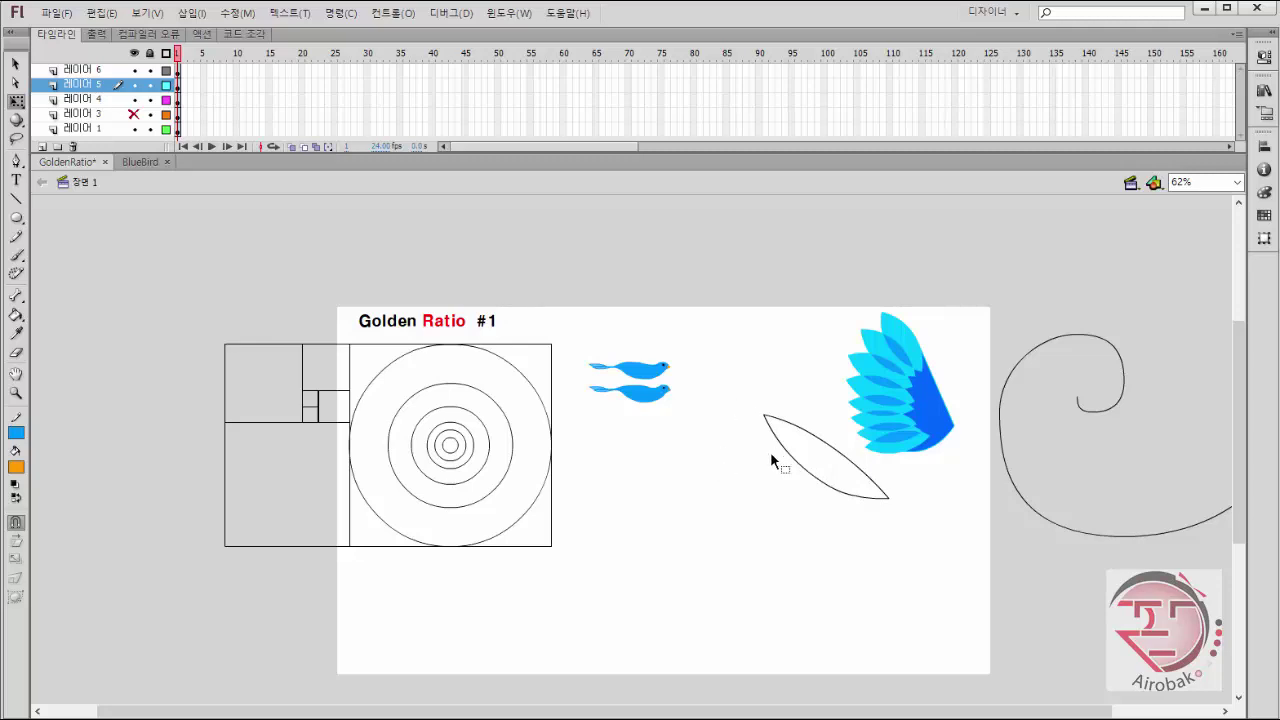
Duplicate the feather outline down and to the left and rotate the copy slightly counter-clockwise as the second feather.
{"action": "double_click", "coordinate": [800, 470]}
{"action": "key", "text": "v"}
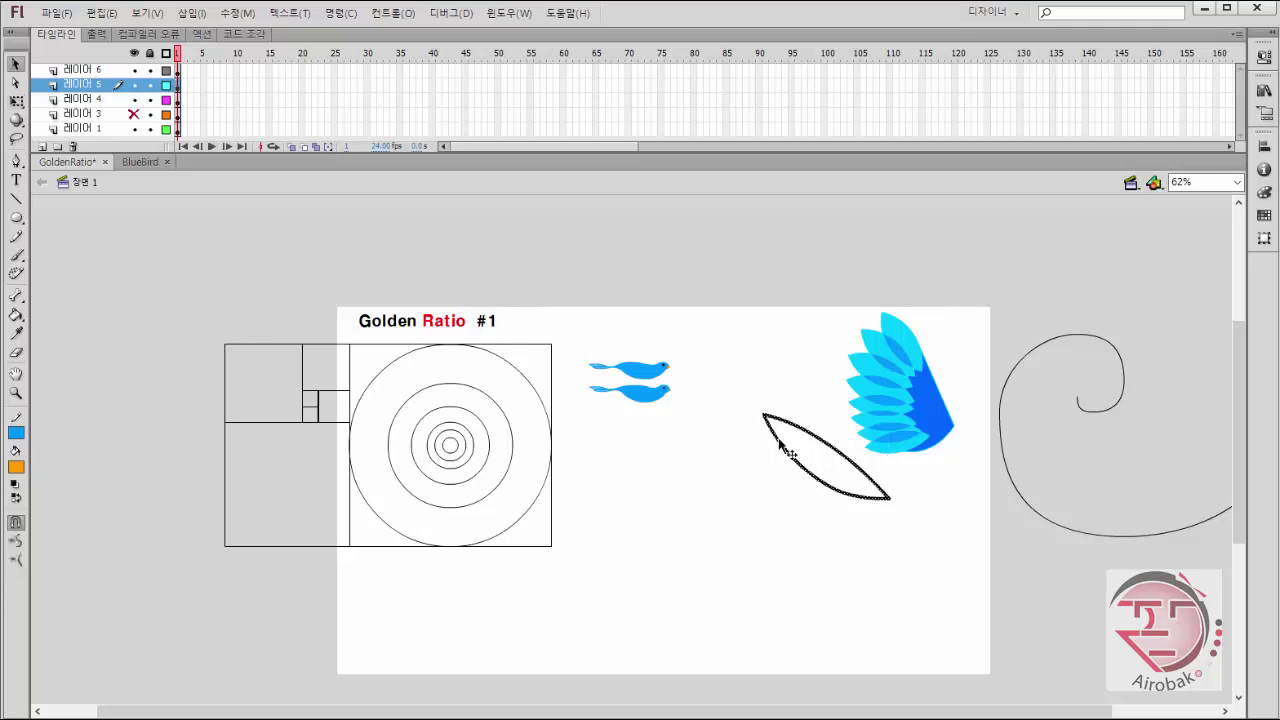
{"action": "left_click_drag", "start_coordinate": [833, 437], "coordinate": [798, 483]}
{"action": "key", "text": "q"}
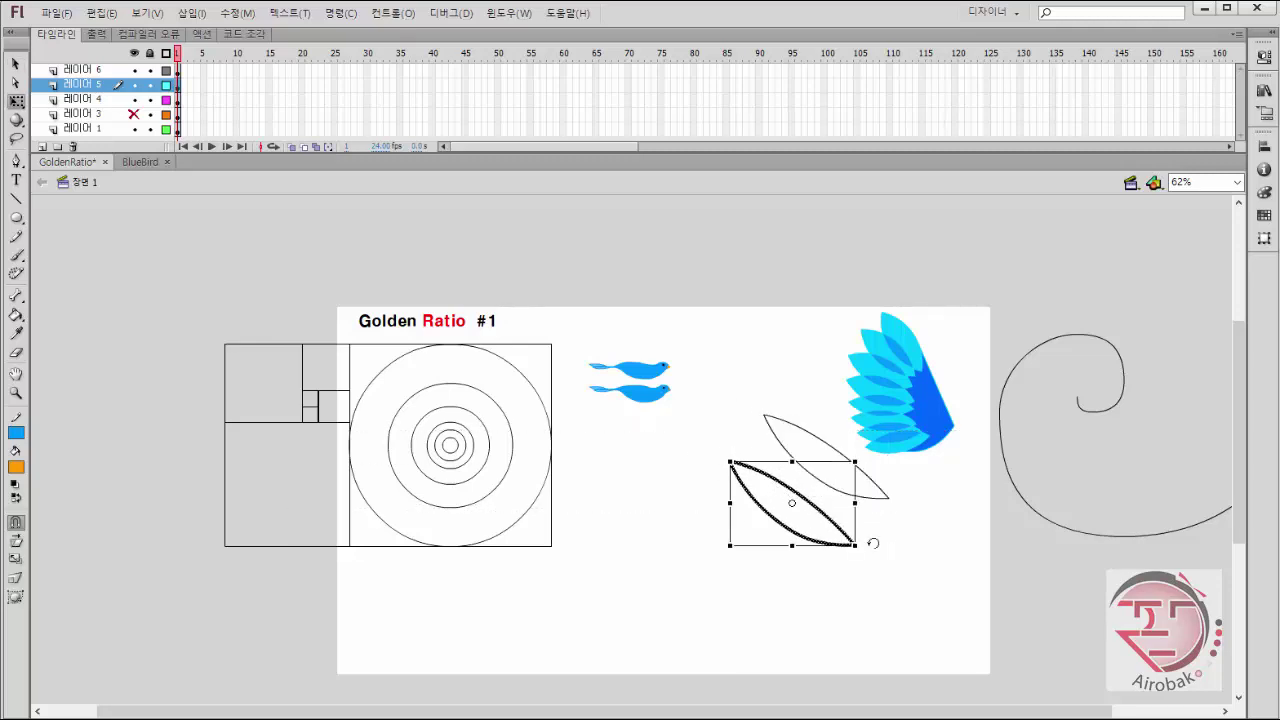
{"action": "left_click_drag", "start_coordinate": [873, 542], "coordinate": [877, 530]}
Add a third feather copy below the second, rotate it slightly further counter-clockwise and scale it to 95%.
{"action": "left_click_drag", "start_coordinate": [790, 531], "coordinate": [731, 560]}
{"action": "left_click_drag", "start_coordinate": [829, 574], "coordinate": [836, 566]}
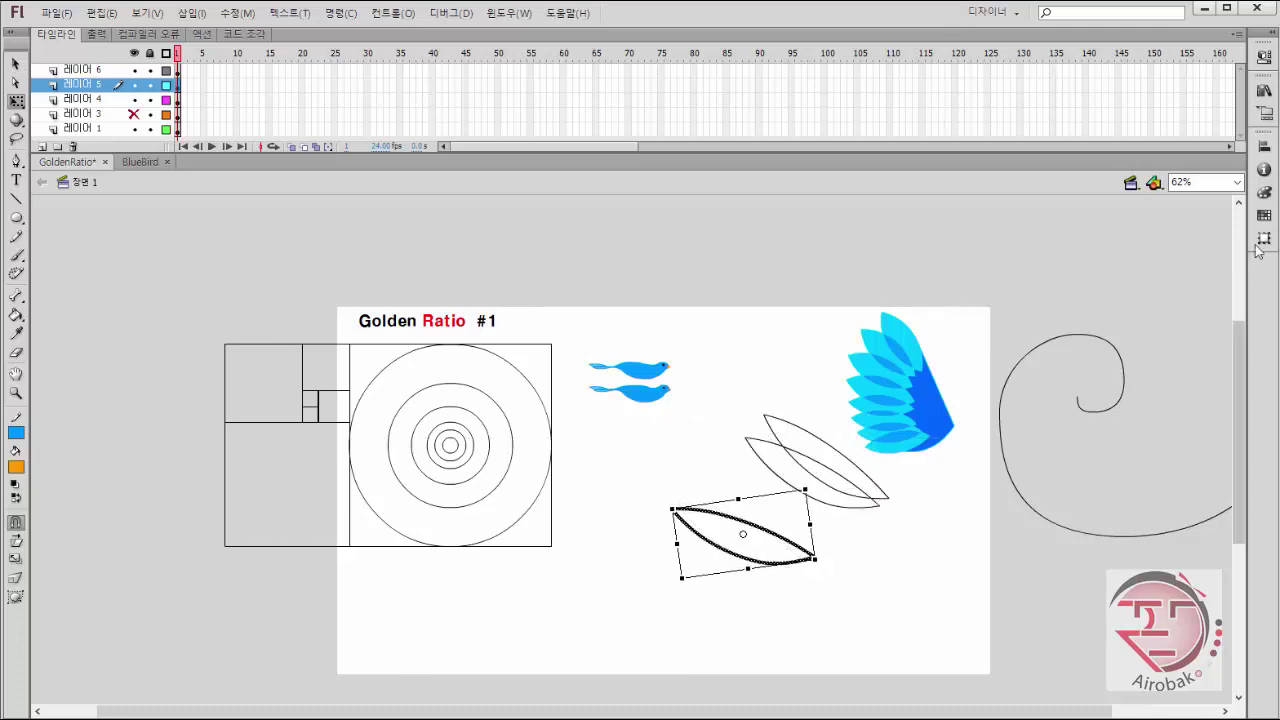
{"action": "left_click", "coordinate": [1261, 240]}
{"action": "left_click", "coordinate": [1152, 152]}
{"action": "type", "text": "95"}
{"action": "key", "text": "Return"}
{"action": "key", "text": "ctrl+t"}
Add a fourth feather copy, rotate it slightly, scale it to 90% and place it just below the third.
{"action": "left_click_drag", "start_coordinate": [703, 537], "coordinate": [726, 565]}
{"action": "left_click_drag", "start_coordinate": [836, 568], "coordinate": [856, 577]}
{"action": "left_click", "coordinate": [1263, 238]}
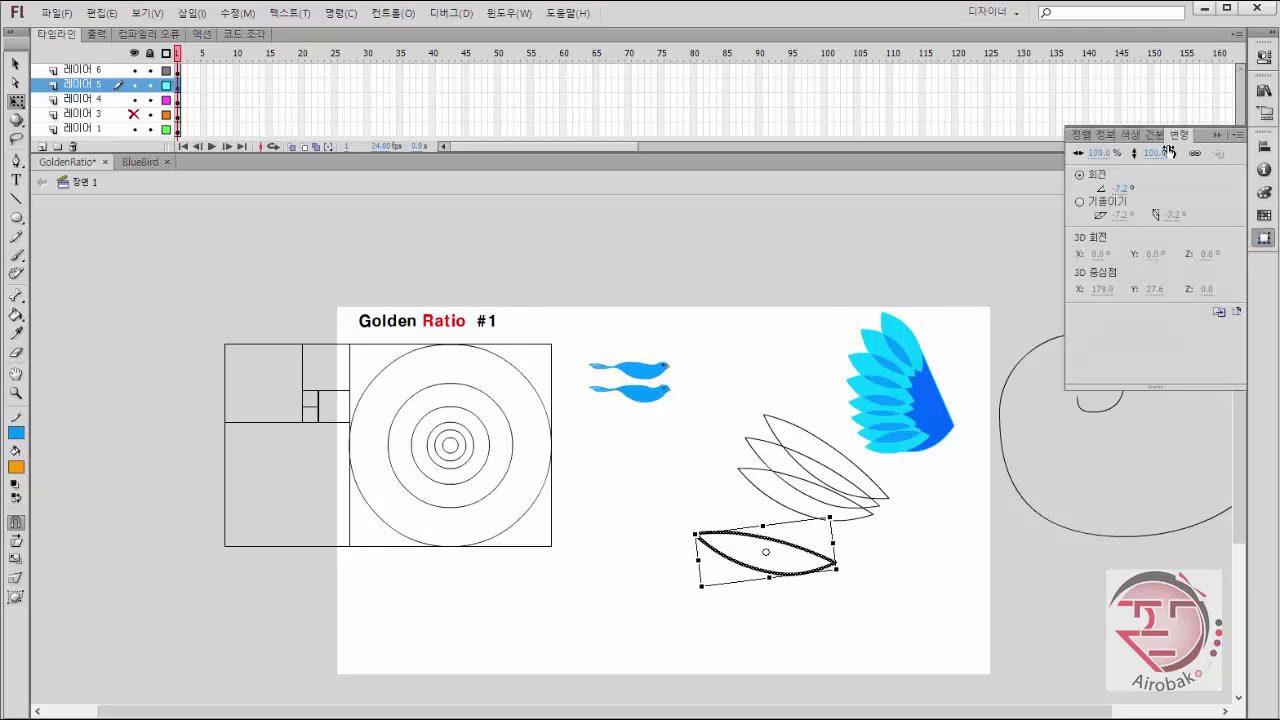
{"action": "left_click", "coordinate": [1160, 152]}
{"action": "type", "text": "90"}
{"action": "key", "text": "Return"}
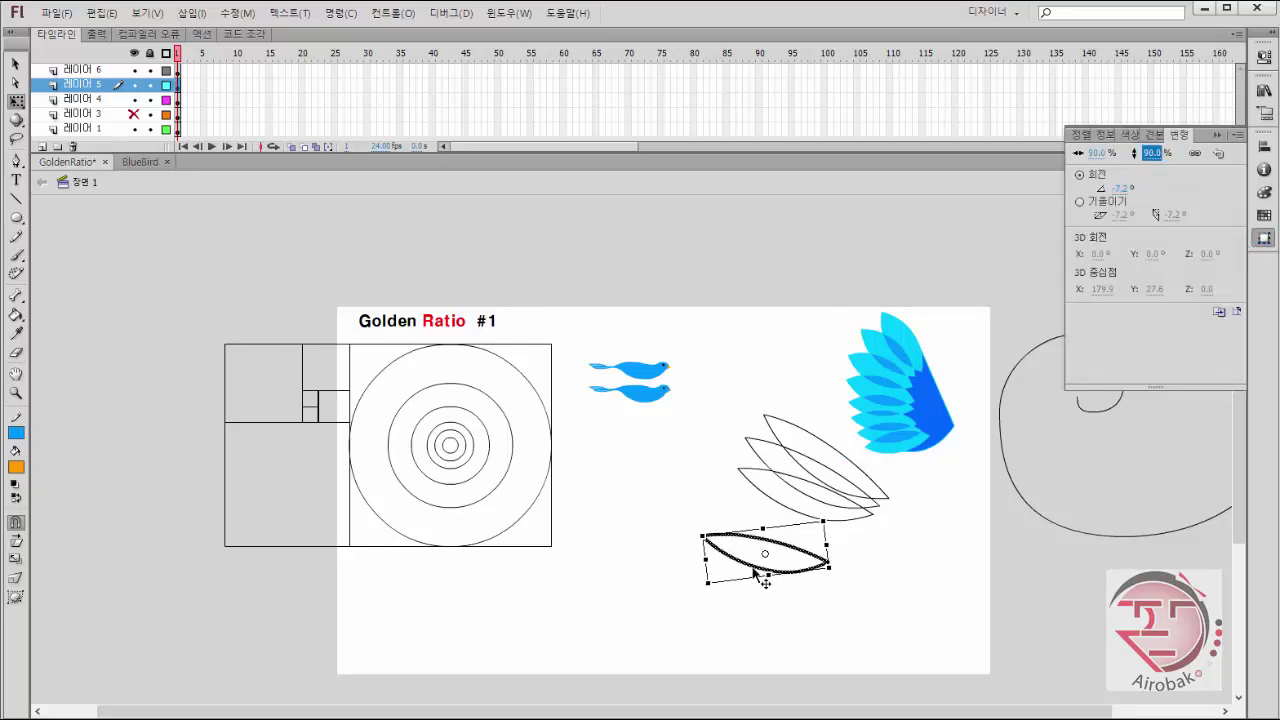
{"action": "key", "text": "ctrl+t"}
{"action": "left_click_drag", "start_coordinate": [754, 569], "coordinate": [790, 532]}
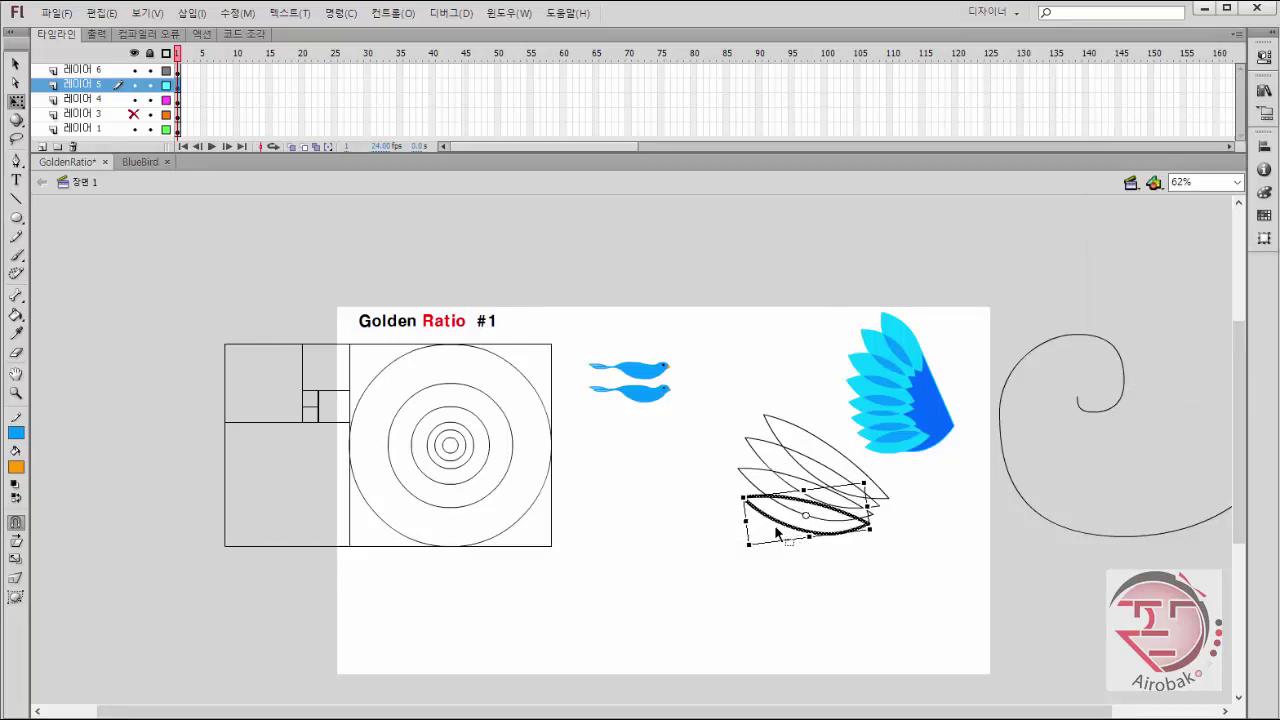
Add a smaller, slightly rotated fifth feather copy and place it just below the fourth feather.
{"action": "key", "text": "ctrl+z"}
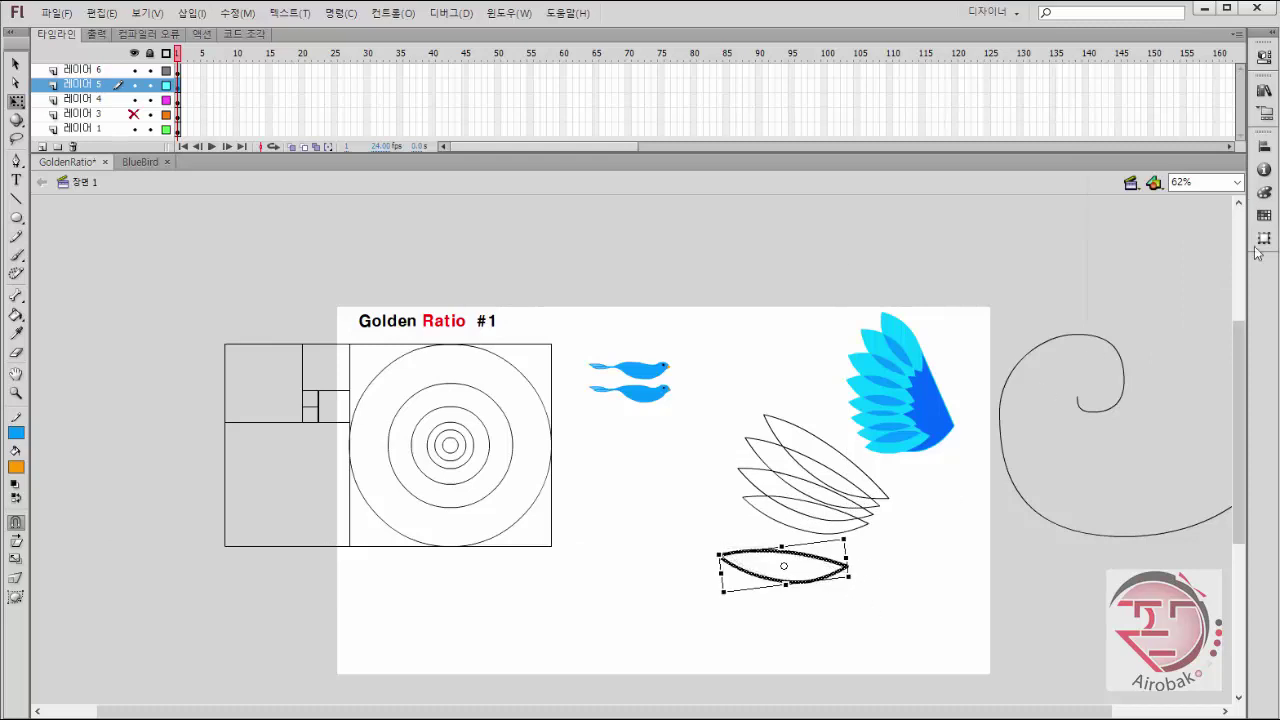
{"action": "key", "text": "ctrl+t"}
{"action": "left_click_drag", "start_coordinate": [867, 583], "coordinate": [857, 522]}
{"action": "key", "text": "ctrl+t"}
{"action": "left_click_drag", "start_coordinate": [777, 583], "coordinate": [801, 547]}
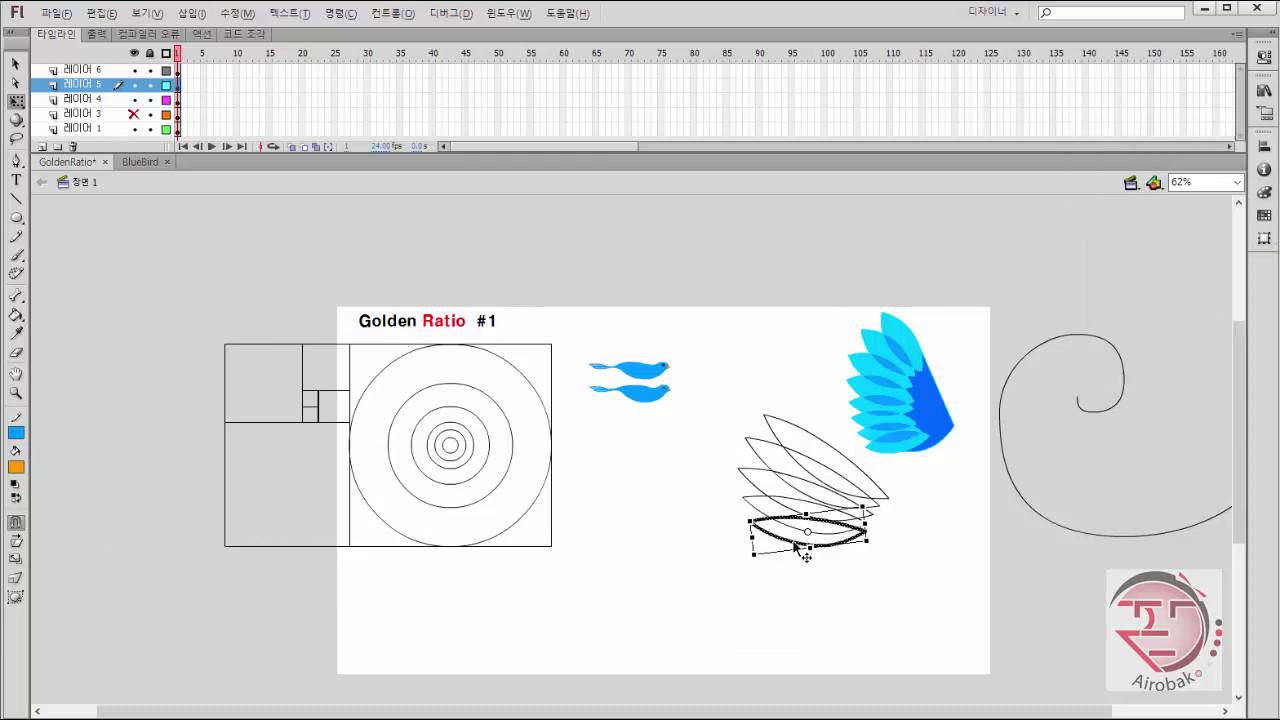
Make a sixth feather copy below the feather row and scale it to 90%.
{"action": "key", "text": "ctrl+z"}
{"action": "key", "text": "ctrl+z"}
{"action": "key", "text": "ctrl+t"}
{"action": "left_click", "coordinate": [1097, 153]}
{"action": "type", "text": "97"}
{"action": "key", "text": "Tab"}
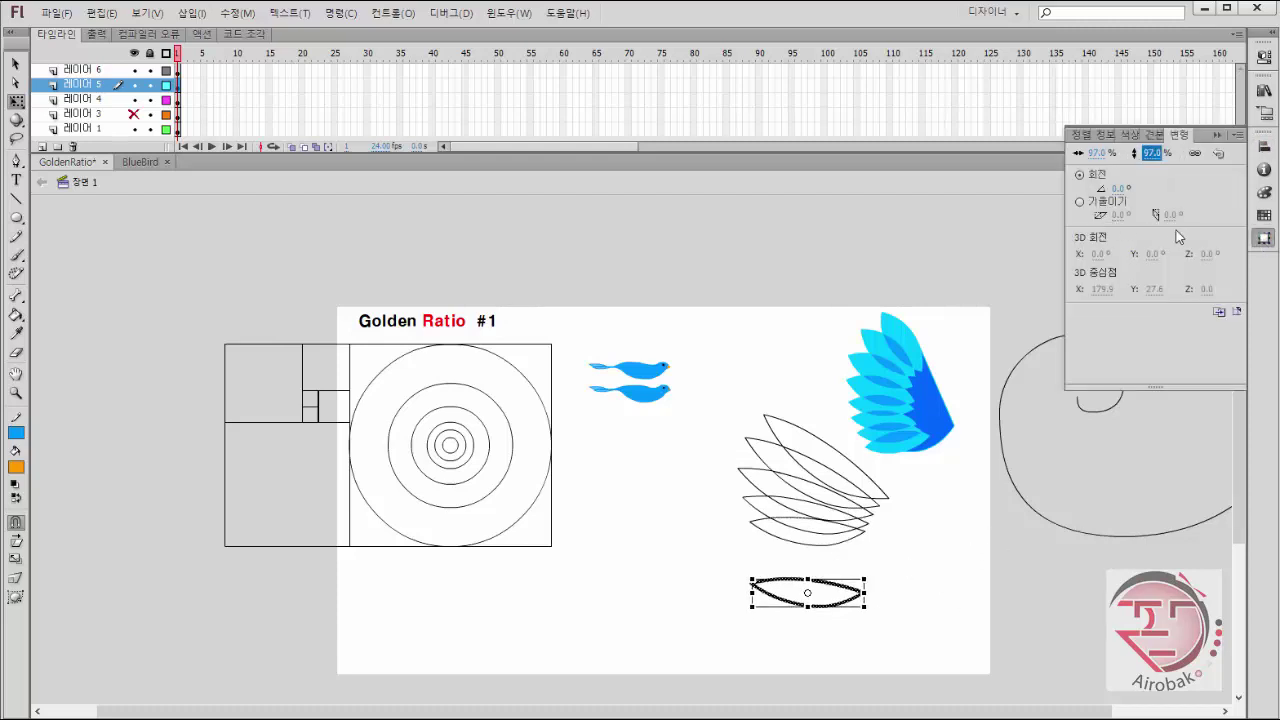
{"action": "type", "text": "90"}
{"action": "key", "text": "Return"}
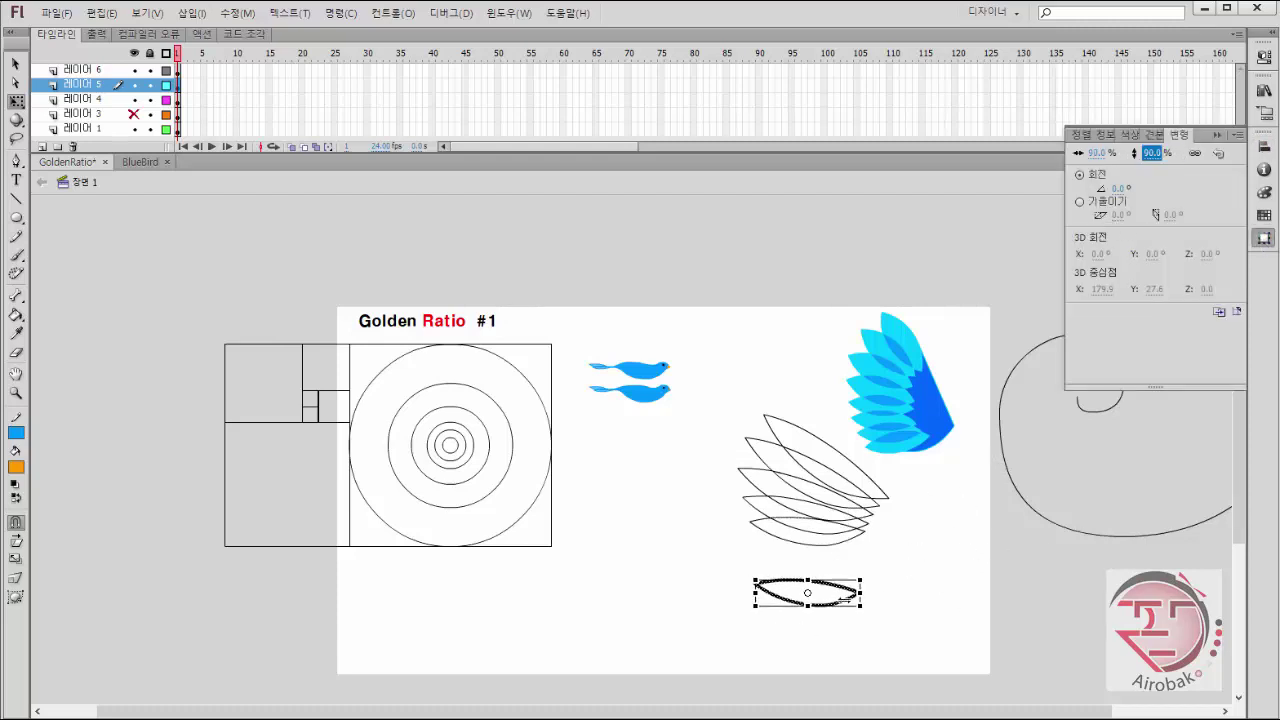
Move the sixth feather up under the fifth and adjust its rotation until it lies nearly horizontal.
{"action": "key", "text": "v"}
{"action": "key", "text": "q"}
{"action": "left_click_drag", "start_coordinate": [875, 577], "coordinate": [833, 559]}
{"action": "key", "text": "v"}
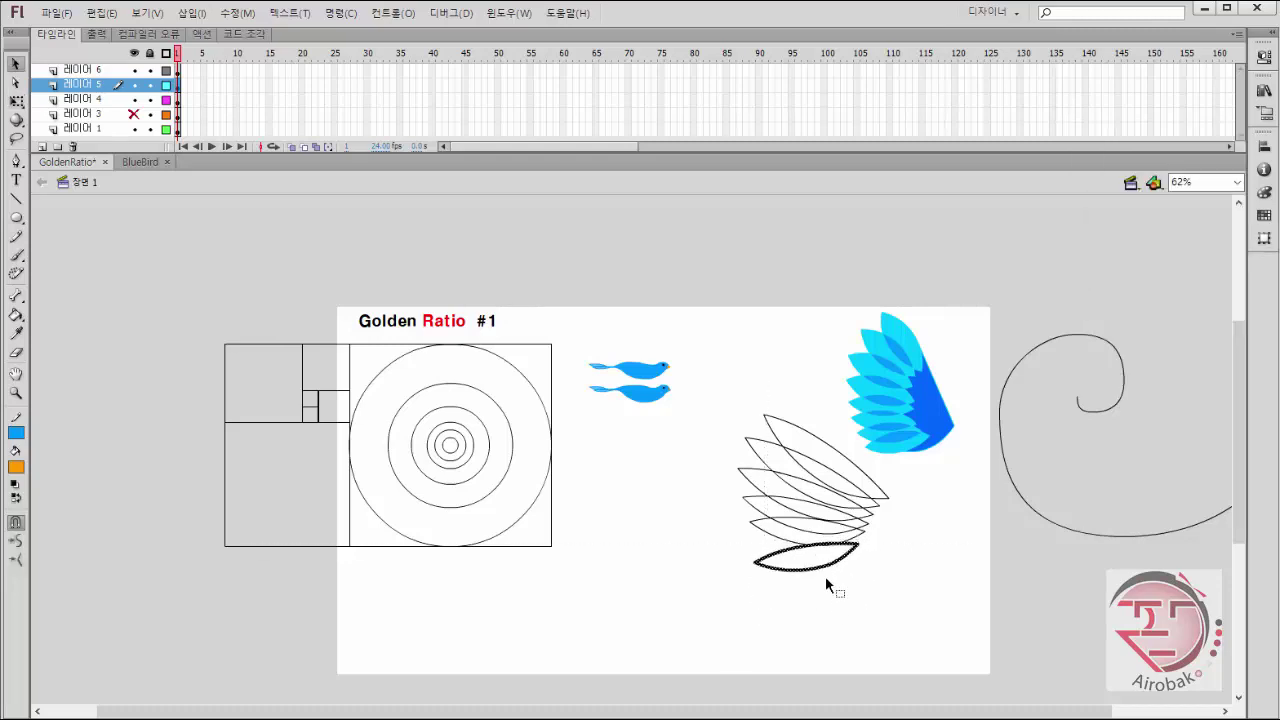
{"action": "key", "text": "q"}
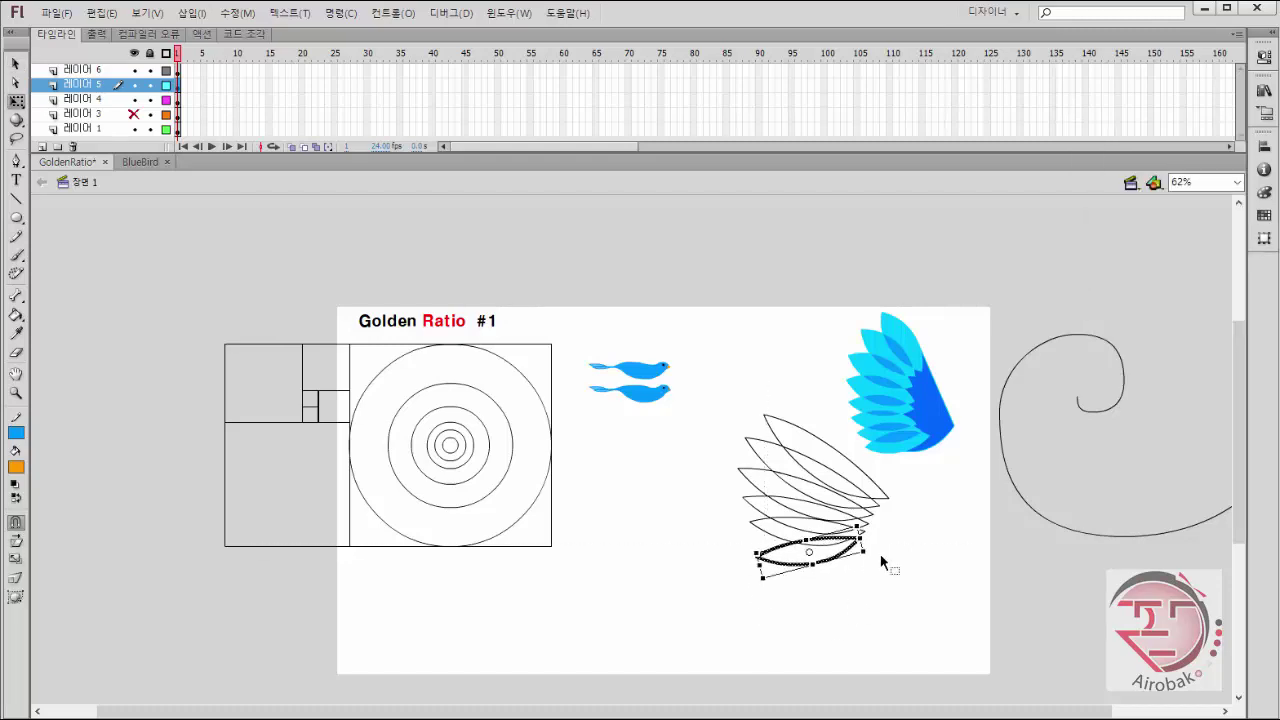
{"action": "left_click_drag", "start_coordinate": [872, 556], "coordinate": [878, 566]}
{"action": "key", "text": "v"}
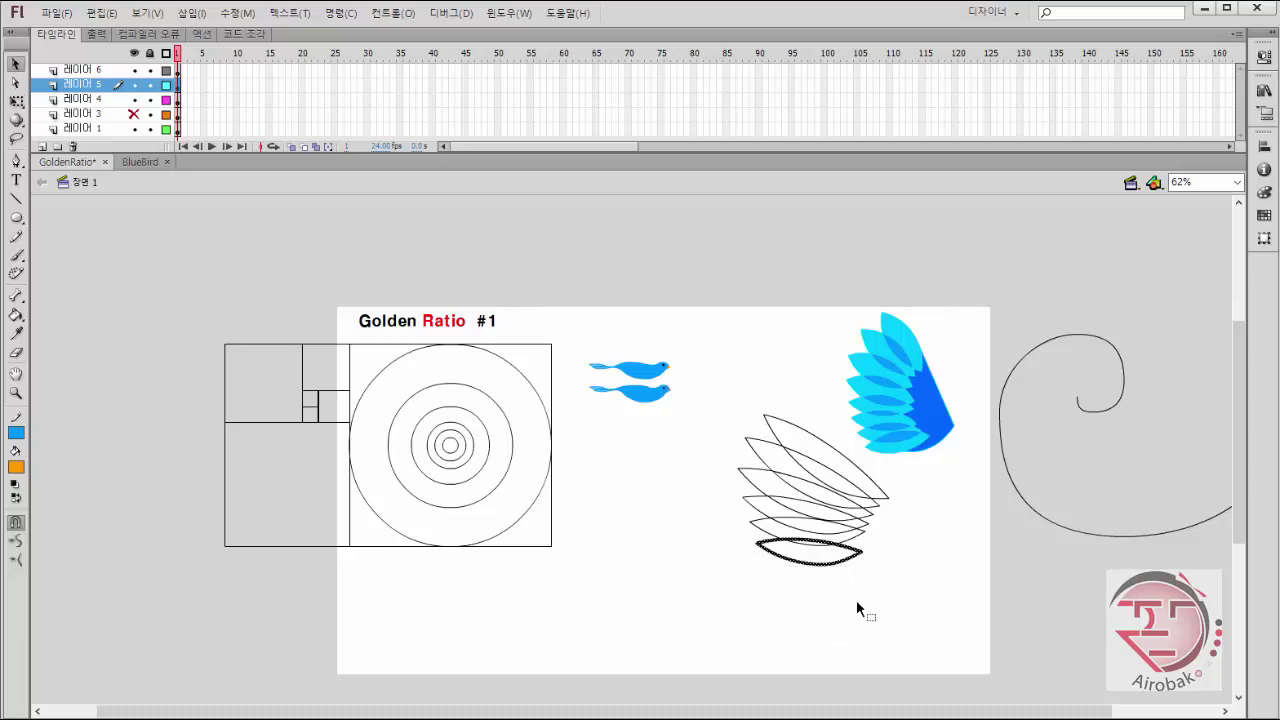
Nudge the sixth feather slightly right and up so it overlaps the lower edge of the fifth.
{"action": "key", "text": "Right"}
{"action": "key", "text": "Right"}
{"action": "key", "text": "Right"}
{"action": "key", "text": "Up"}
{"action": "key", "text": "Up"}
{"action": "key", "text": "Up"}
{"action": "key", "text": "Up"}
{"action": "key", "text": "Up"}
{"action": "key", "text": "Up"}
{"action": "key", "text": "Up"}
{"action": "key", "text": "Up"}
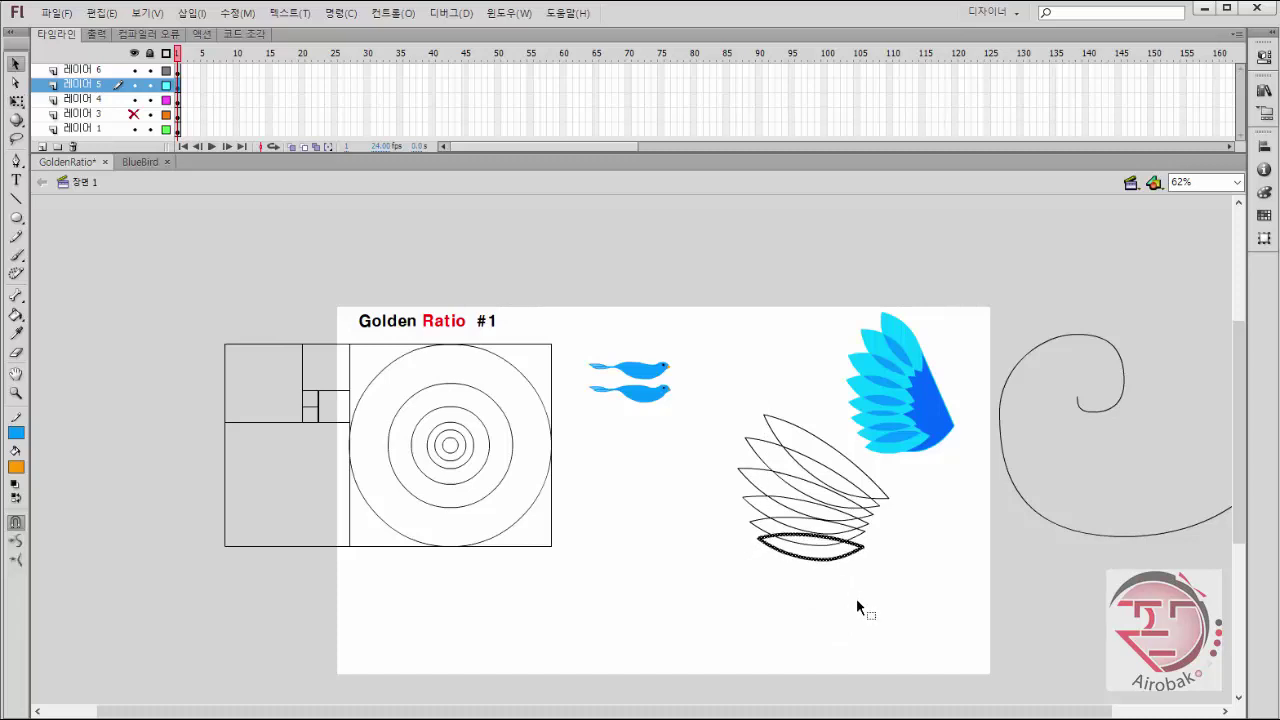
Nudge the sixth feather up slightly and set its rotation to -5 degrees.
{"action": "key", "text": "Up"}
{"action": "left_click", "coordinate": [1263, 238]}
{"action": "left_click", "coordinate": [1118, 188]}
{"action": "type", "text": "-10"}
{"action": "key", "text": "Return"}
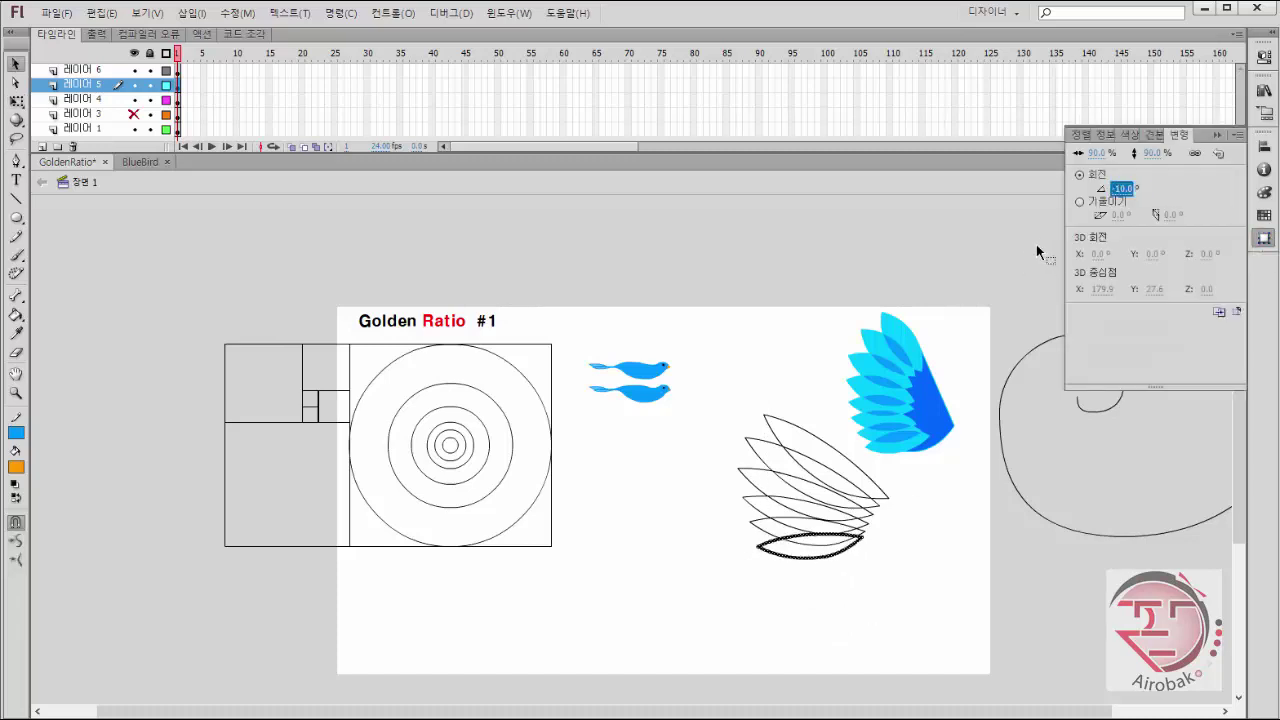
{"action": "left_click", "coordinate": [1119, 188]}
{"action": "key", "text": "BackSpace"}
{"action": "type", "text": "0"}
{"action": "key", "text": "Return"}
{"action": "left_click", "coordinate": [1118, 189]}
{"action": "type", "text": "10"}
{"action": "key", "text": "Return"}
{"action": "left_click", "coordinate": [1118, 188]}
{"action": "type", "text": "-"}
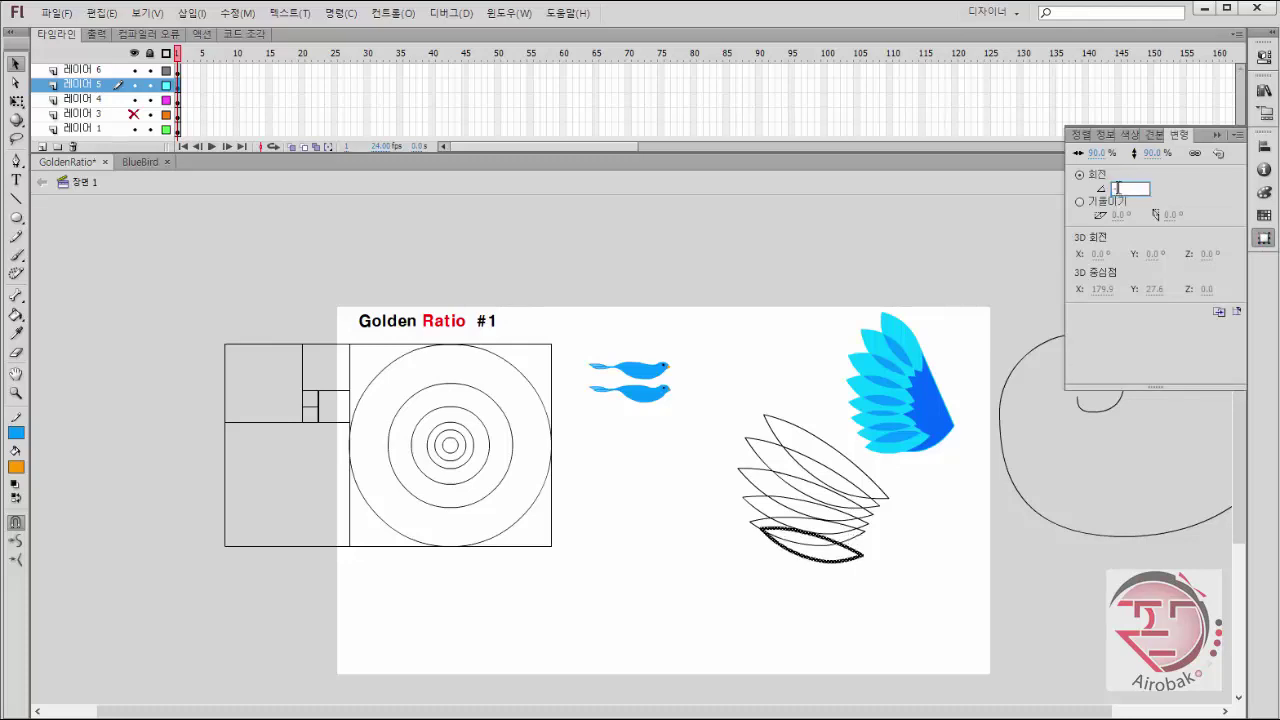
{"action": "type", "text": "-5"}
{"action": "key", "text": "Return"}
Make a seventh, smaller feather copy and place it just below the sixth feather at the foot of the row.
{"action": "left_click_drag", "start_coordinate": [818, 559], "coordinate": [776, 614], "text": "alt"}
{"action": "left_click", "coordinate": [895, 597]}
{"action": "left_click", "coordinate": [799, 610]}
{"action": "key", "text": "ctrl+t"}
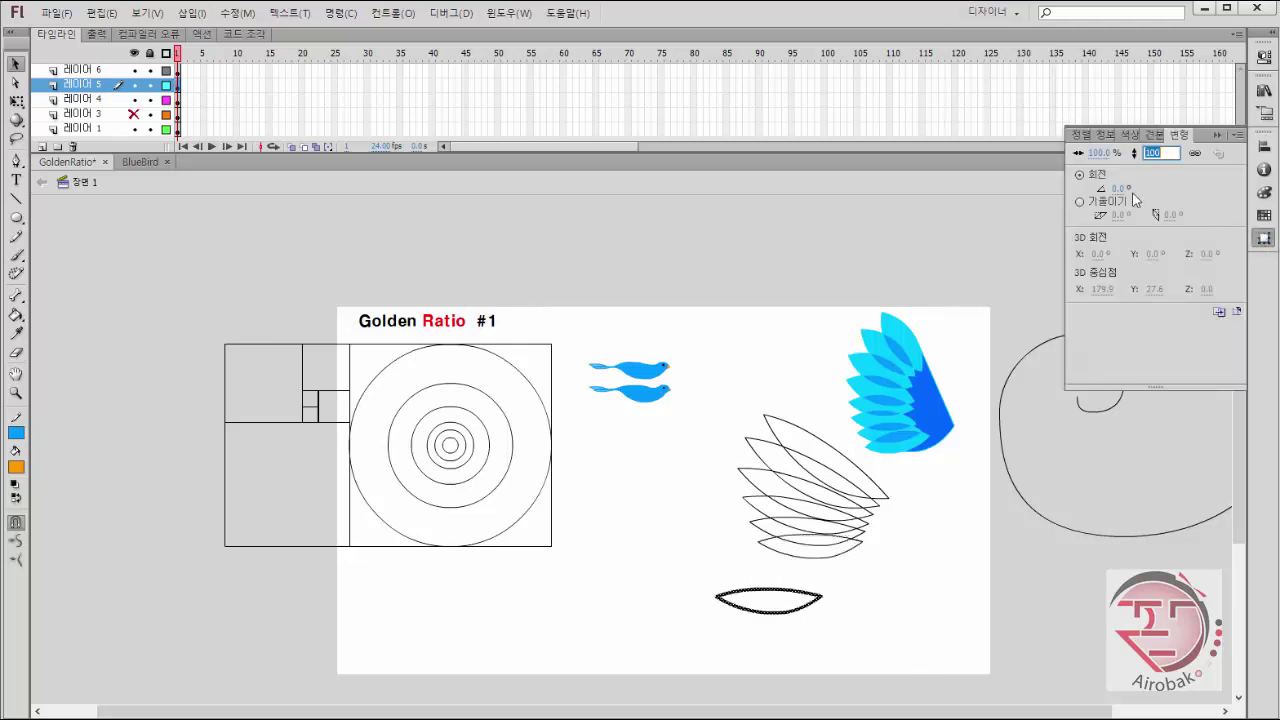
{"action": "left_click_drag", "start_coordinate": [783, 612], "coordinate": [830, 570]}
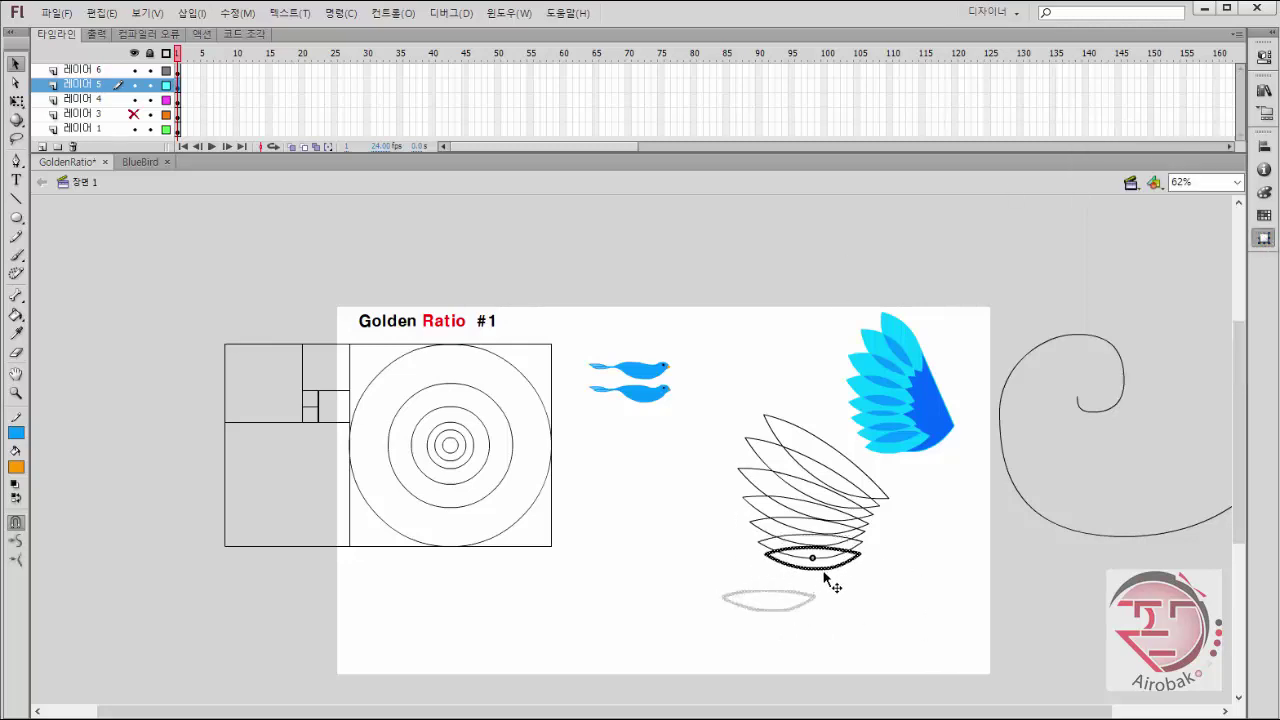
{"action": "left_click", "coordinate": [813, 590]}
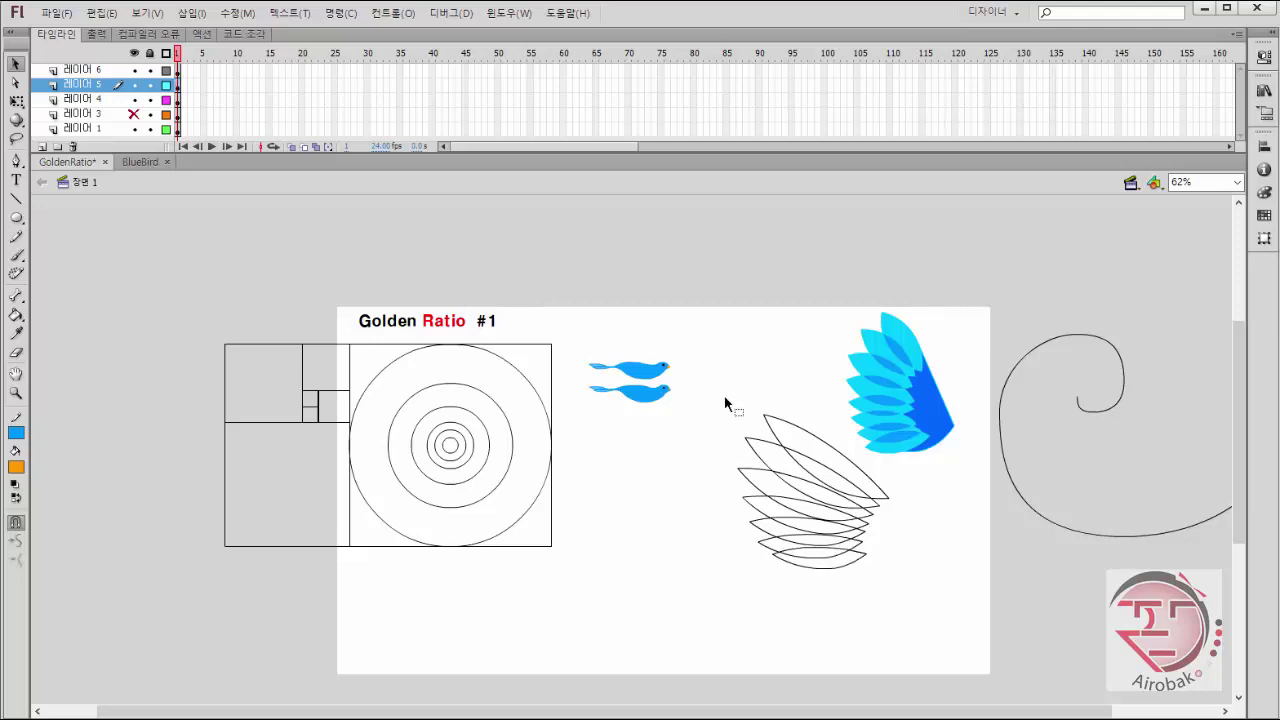
Move the whole set of feather outlines to the left, into the space beside the concentric circles.
{"action": "left_click_drag", "start_coordinate": [724, 395], "coordinate": [902, 625]}
{"action": "left_click", "coordinate": [928, 437], "text": "shift"}
{"action": "left_click_drag", "start_coordinate": [832, 489], "coordinate": [694, 512]}
{"action": "left_click", "coordinate": [791, 566]}
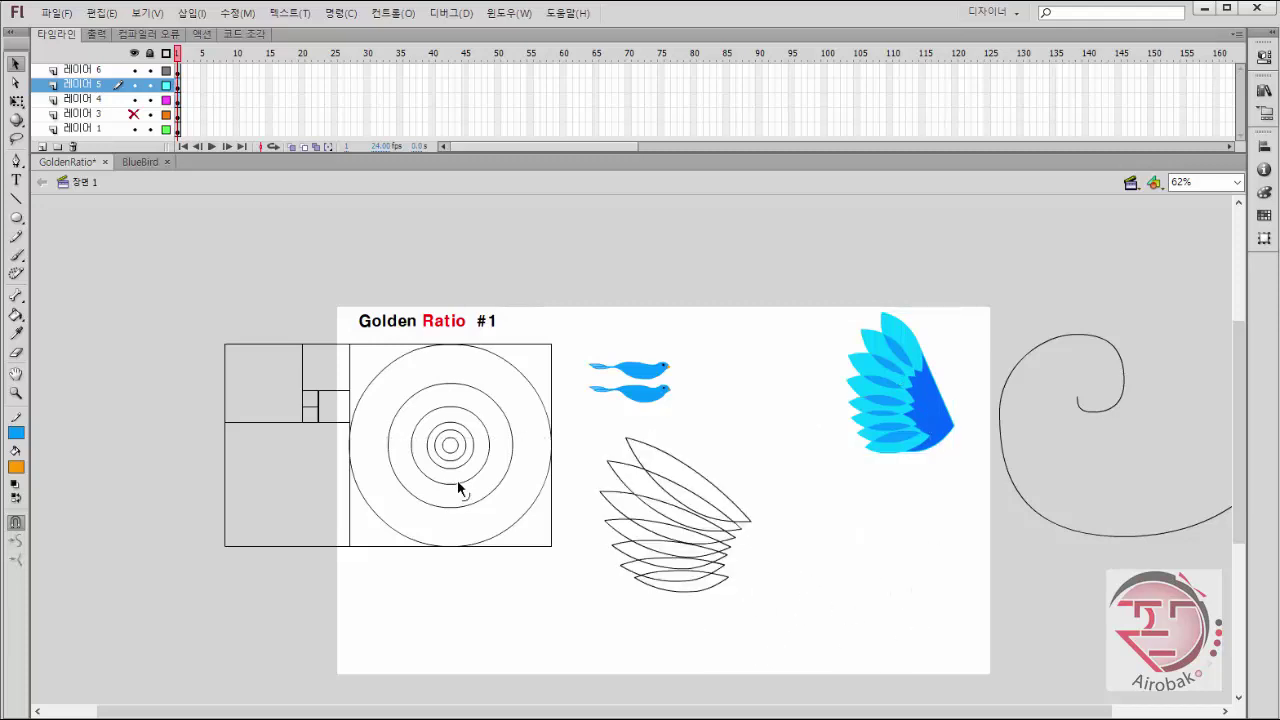
{"action": "left_click_drag", "start_coordinate": [458, 483], "coordinate": [745, 580]}
{"action": "left_click", "coordinate": [826, 558]}
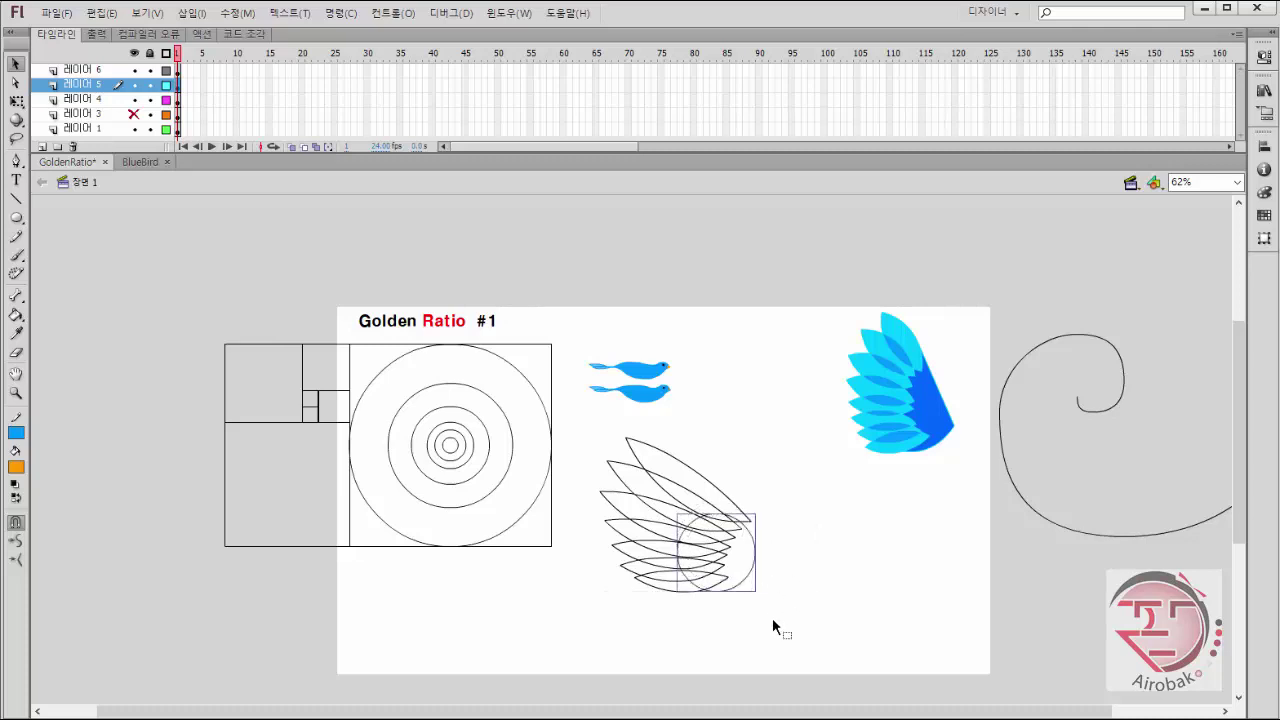
{"action": "key", "text": "Delete"}
{"action": "left_click", "coordinate": [474, 477]}
{"action": "left_click", "coordinate": [474, 497]}
{"action": "left_click_drag", "start_coordinate": [476, 503], "coordinate": [941, 584]}
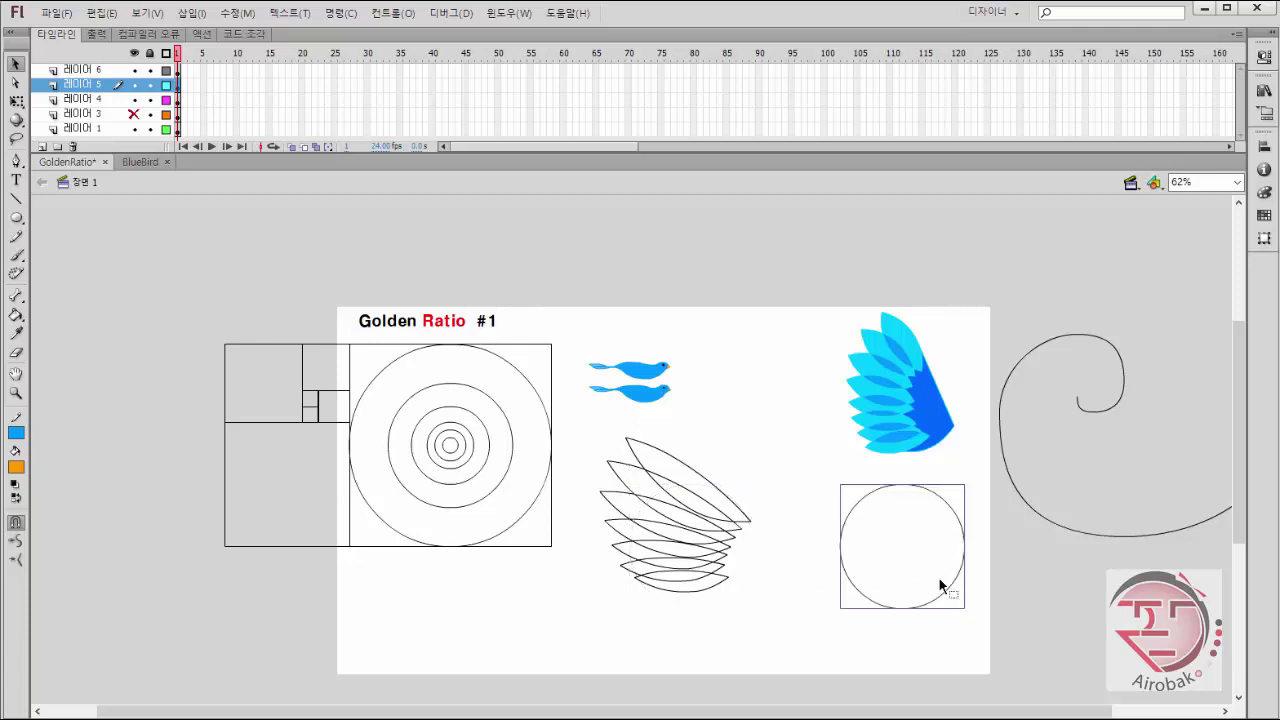
{"action": "key", "text": "Delete"}
{"action": "left_click", "coordinate": [472, 477]}
{"action": "left_click", "coordinate": [471, 477]}
{"action": "left_click_drag", "start_coordinate": [474, 483], "coordinate": [817, 551]}
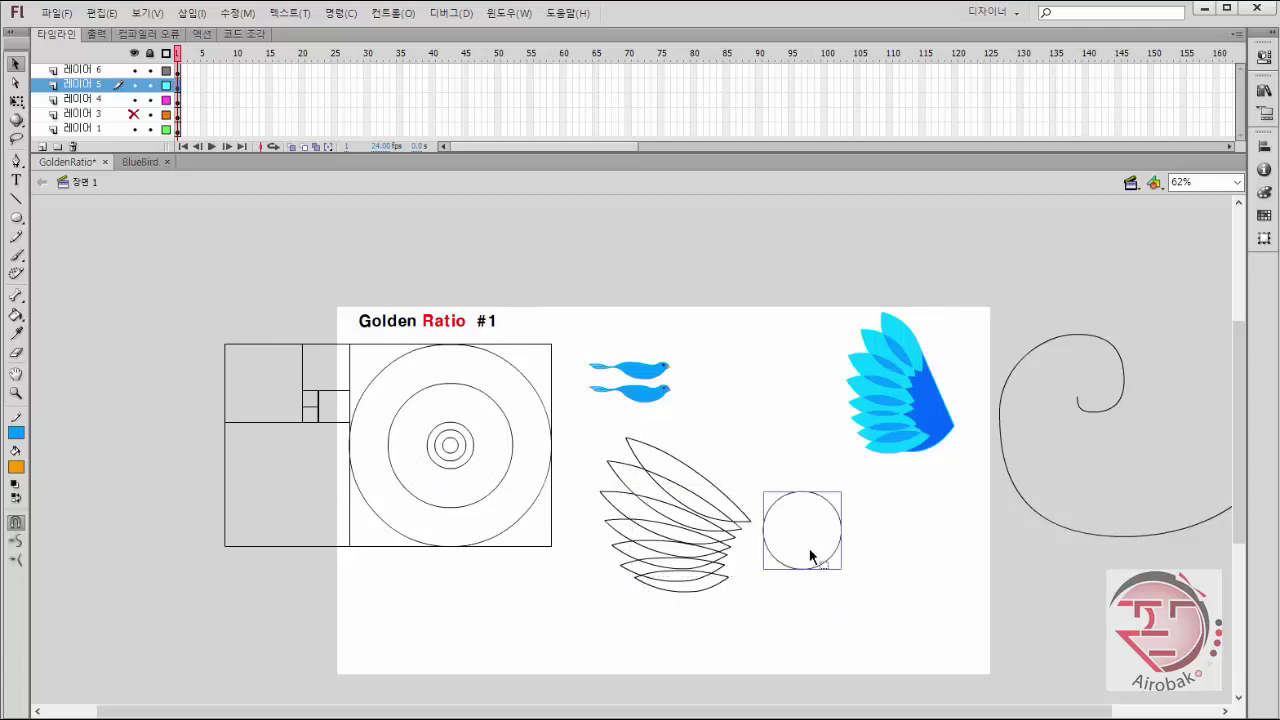
{"action": "key", "text": "ctrl+z"}
Copy the third-largest concentric circle to the feather roots and nudge it down and left until it meets the top feather's tip.
{"action": "left_click_drag", "start_coordinate": [476, 490], "coordinate": [766, 566]}
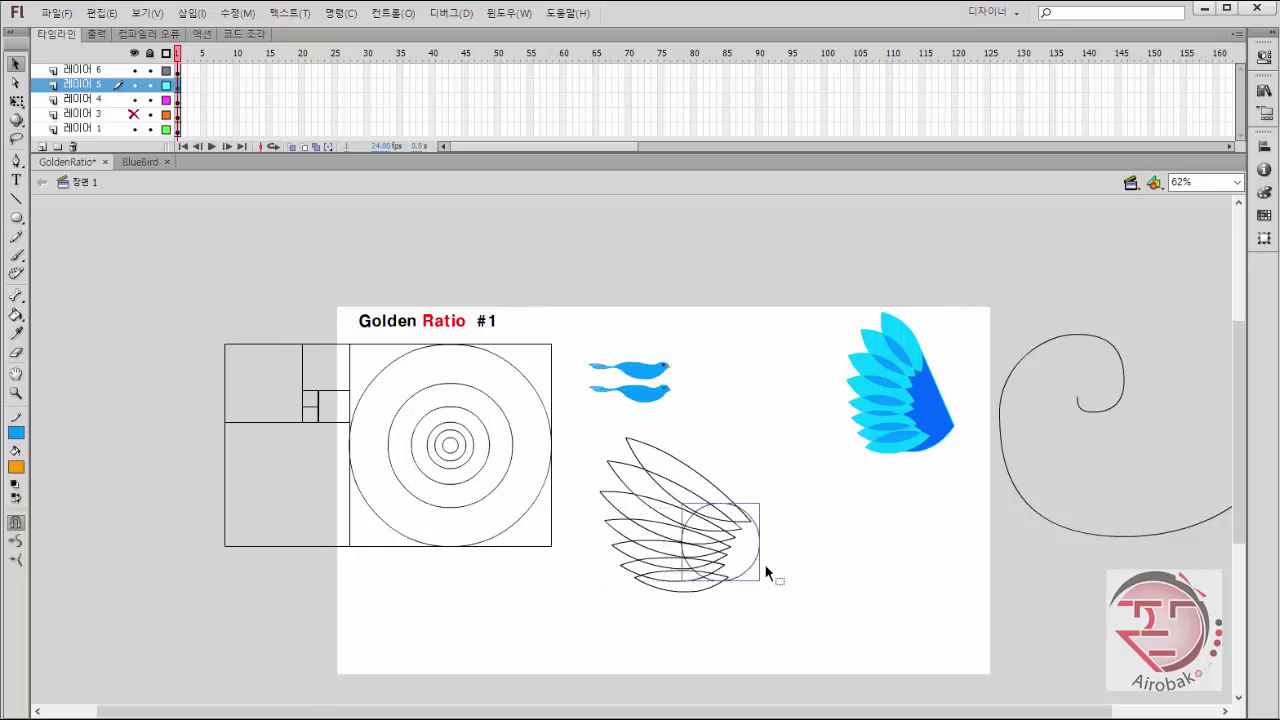
{"action": "key", "text": "z"}
{"action": "left_click", "coordinate": [750, 548]}
{"action": "left_click", "coordinate": [584, 441]}
{"action": "key", "text": "v"}
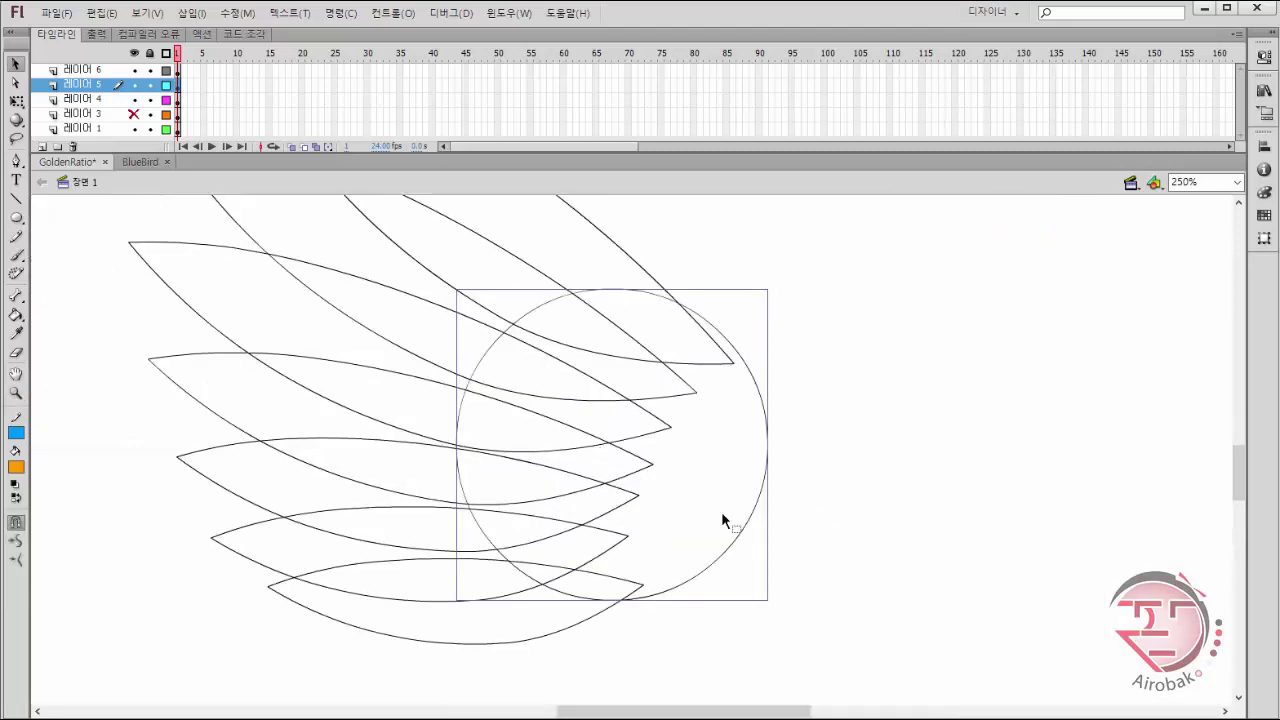
{"action": "key", "text": "Left"}
{"action": "key", "text": "Down"}
{"action": "key", "text": "Down"}
{"action": "key", "text": "Down"}
{"action": "key", "text": "Down"}
{"action": "key", "text": "Down"}
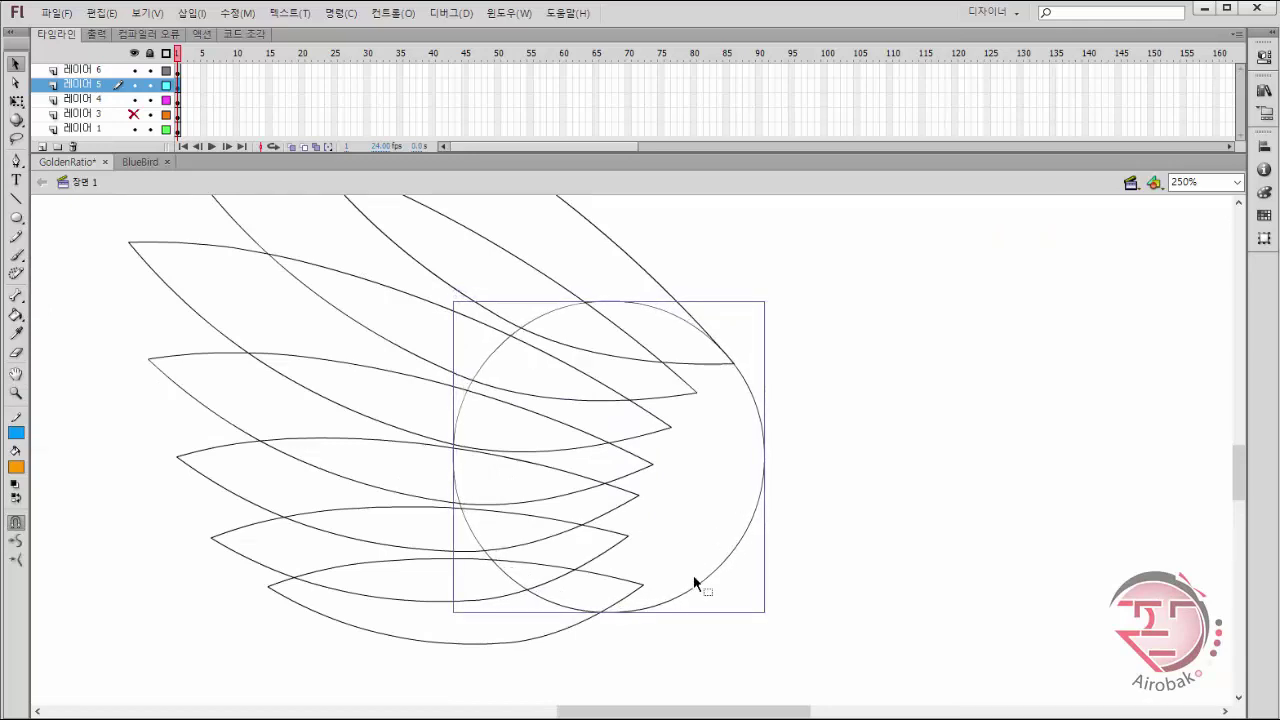
{"action": "left_click", "coordinate": [597, 666]}
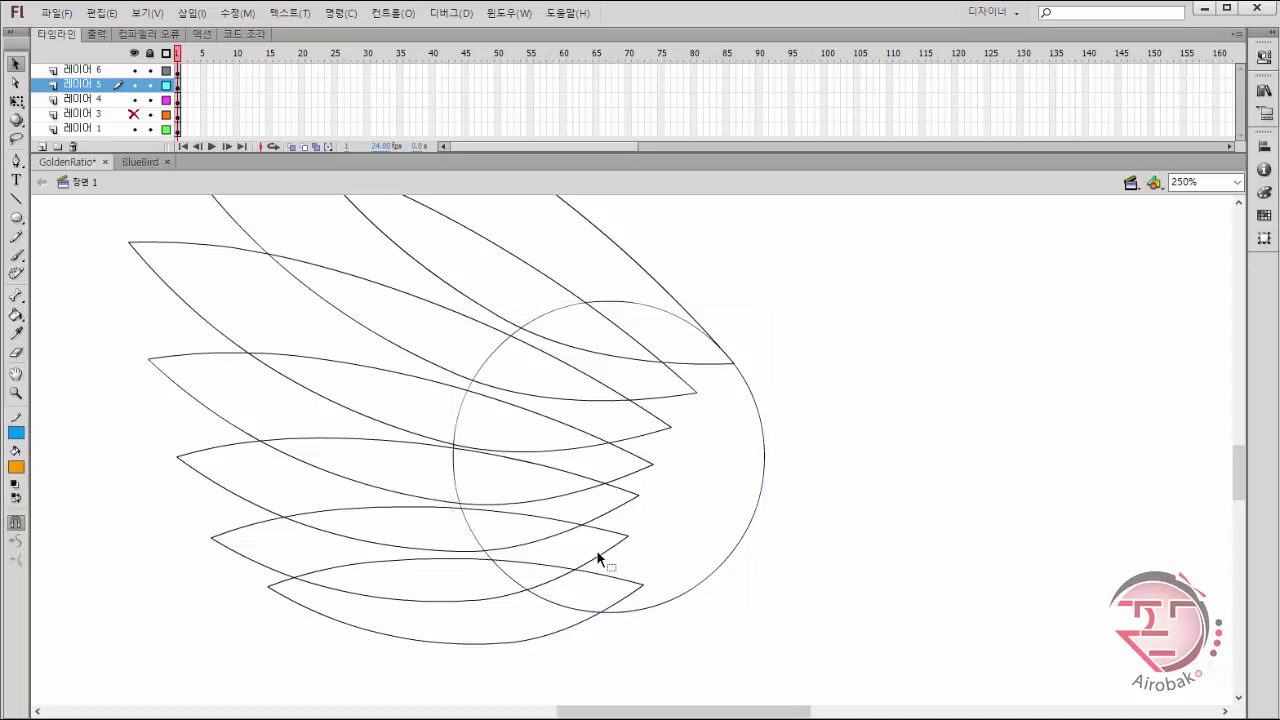
Reshape the lowest feather by pulling its right tip onto the circle and flattening its lower edge.
{"action": "left_click", "coordinate": [603, 556]}
{"action": "left_click", "coordinate": [483, 600]}
{"action": "left_click", "coordinate": [554, 674]}
{"action": "double_click", "coordinate": [491, 600]}
{"action": "left_click", "coordinate": [581, 644]}
{"action": "left_click_drag", "start_coordinate": [503, 650], "coordinate": [493, 635]}
{"action": "mouse_move", "coordinate": [600, 602]}
{"action": "left_mouse_down"}
{"action": "mouse_move", "coordinate": [646, 594]}
{"action": "mouse_move", "coordinate": [652, 607]}
{"action": "mouse_move", "coordinate": [600, 577]}
{"action": "left_mouse_up"}
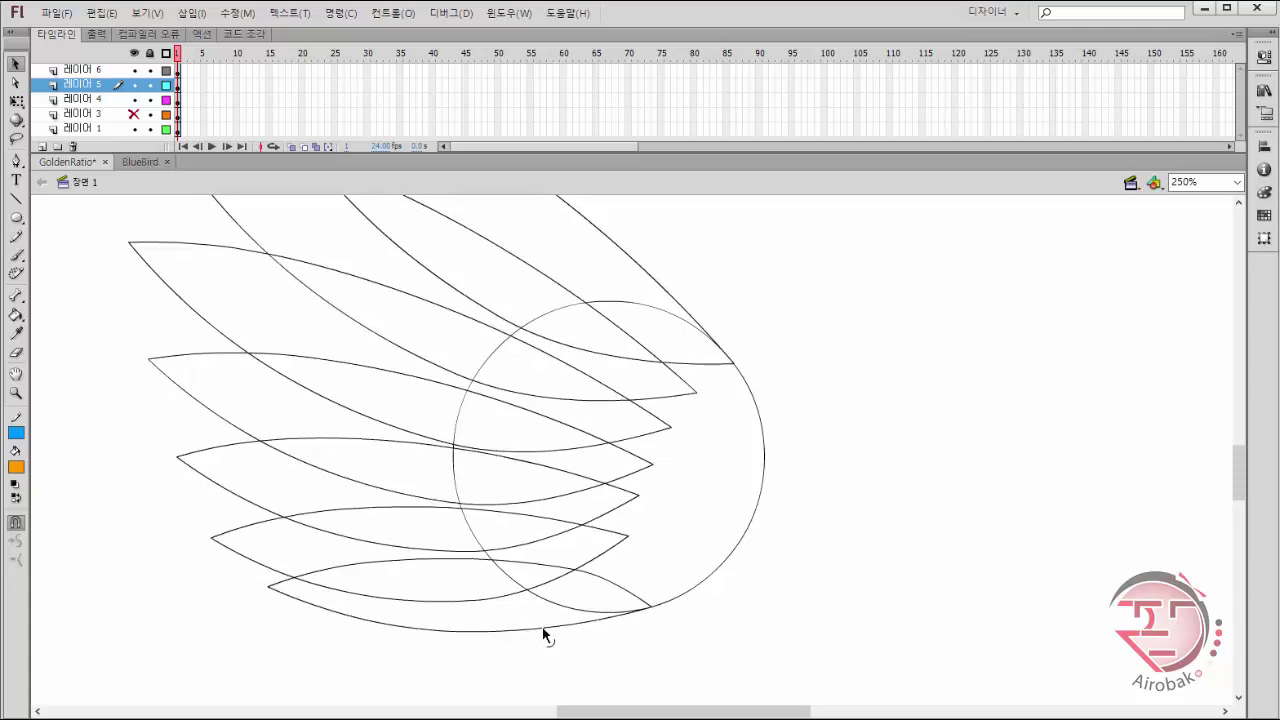
Break the circle apart into plain lines and delete its lower-left arc segments crossing the feathers.
{"action": "left_click", "coordinate": [715, 573]}
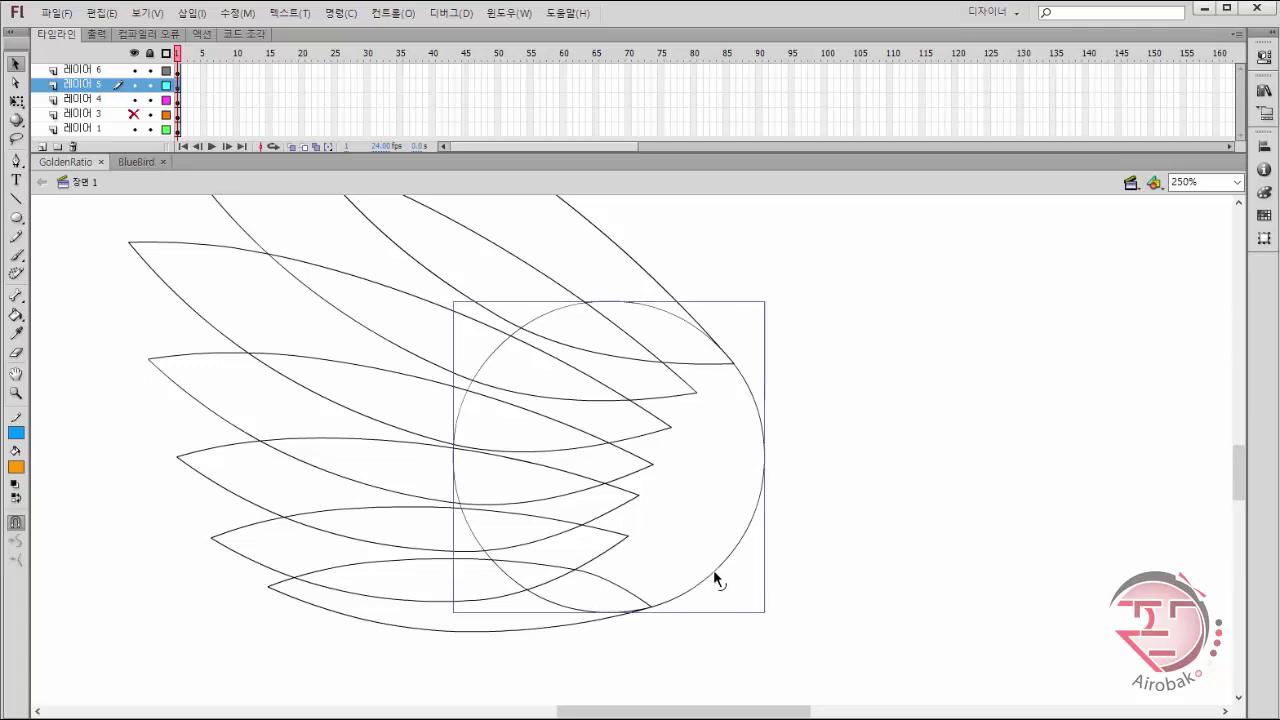
{"action": "key", "text": "ctrl+b"}
{"action": "left_click", "coordinate": [745, 609]}
{"action": "left_click", "coordinate": [585, 610]}
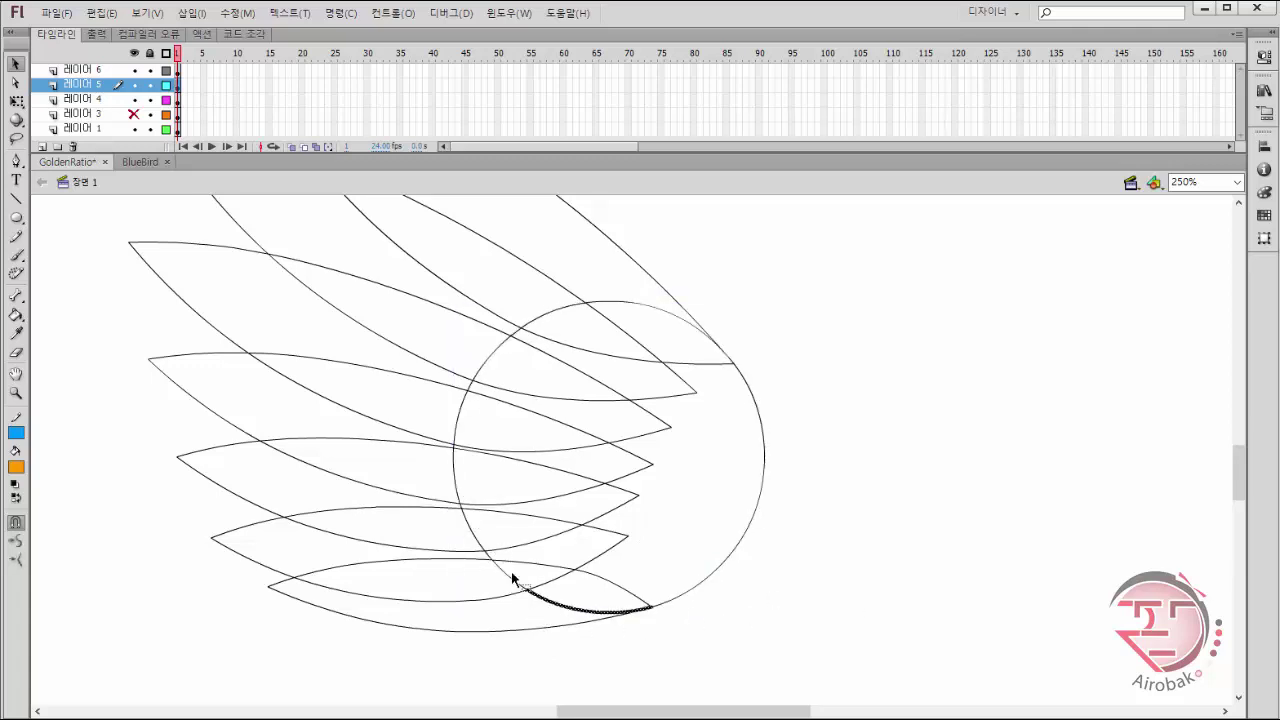
{"action": "left_click", "coordinate": [500, 582]}
{"action": "left_click", "coordinate": [487, 550]}
{"action": "key", "text": "Delete"}
{"action": "left_click", "coordinate": [459, 507]}
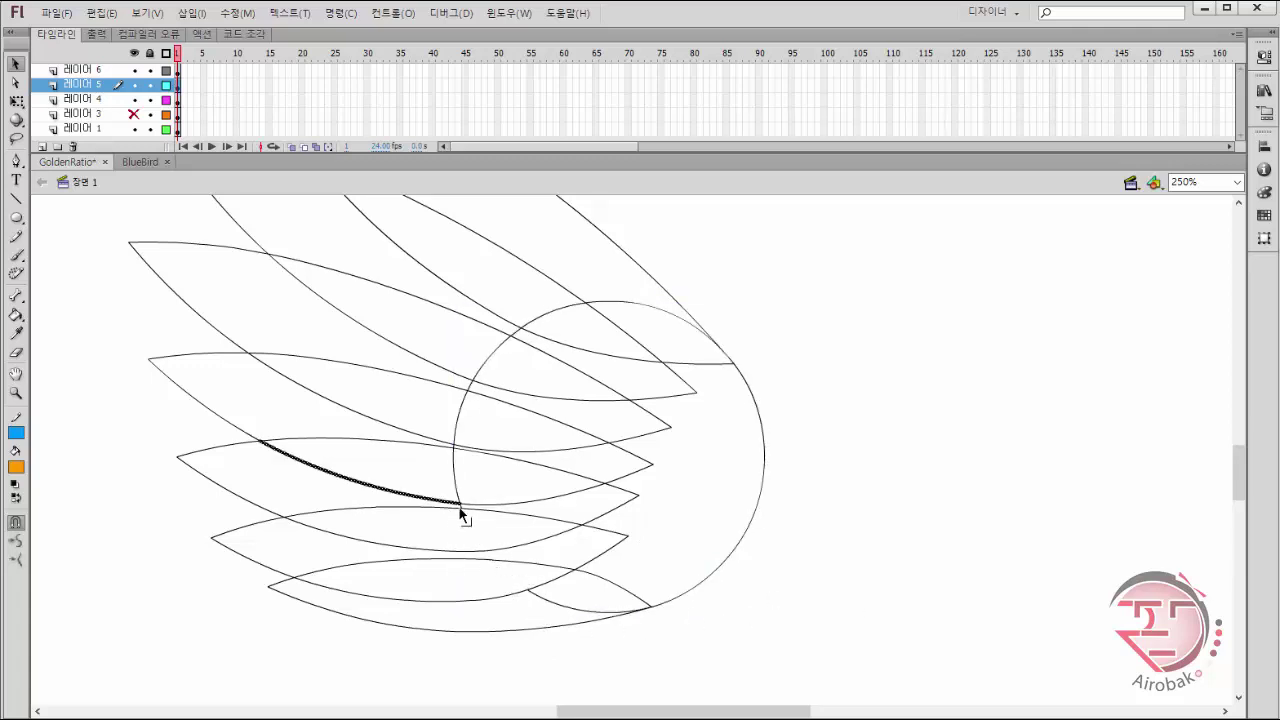
{"action": "key", "text": "Delete"}
Delete the circle's upper-left arcs and the leftover lines near the lowest feather's tip, keeping the rounded outer wing edge.
{"action": "left_click", "coordinate": [453, 447]}
{"action": "left_click", "coordinate": [456, 430]}
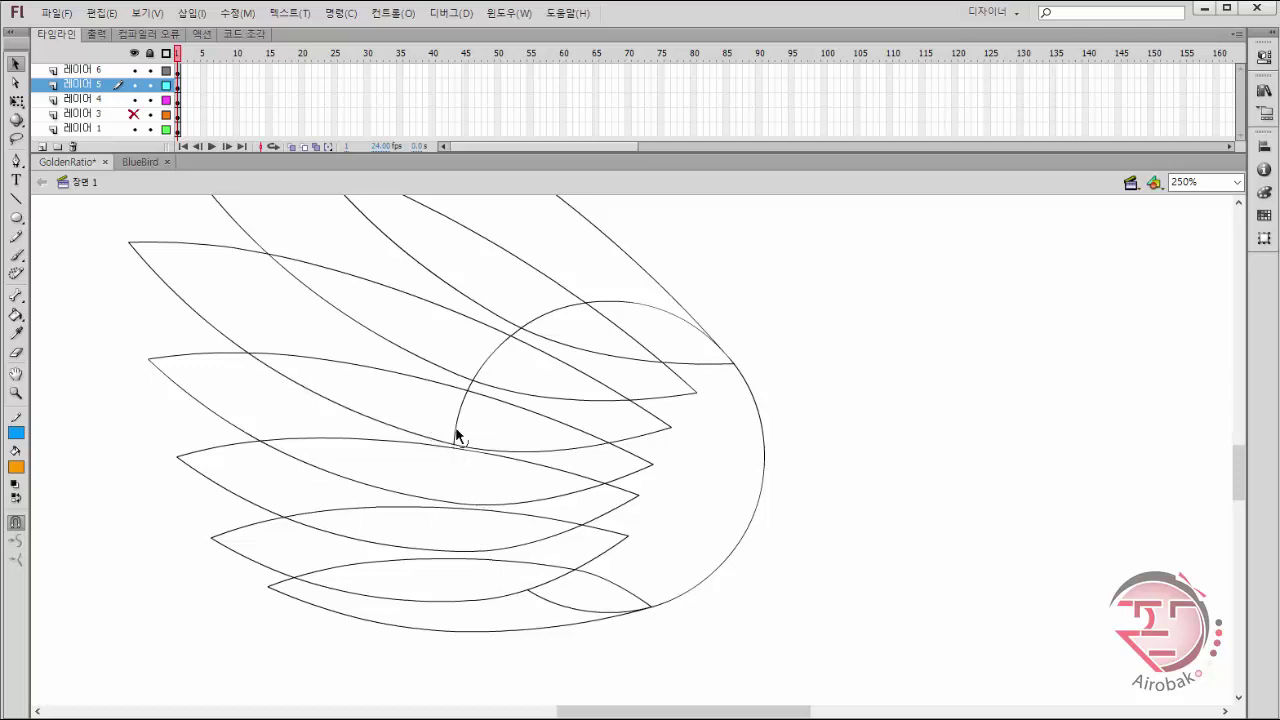
{"action": "left_click", "coordinate": [518, 337]}
{"action": "key", "text": "Delete"}
{"action": "left_click", "coordinate": [611, 298]}
{"action": "key", "text": "Delete"}
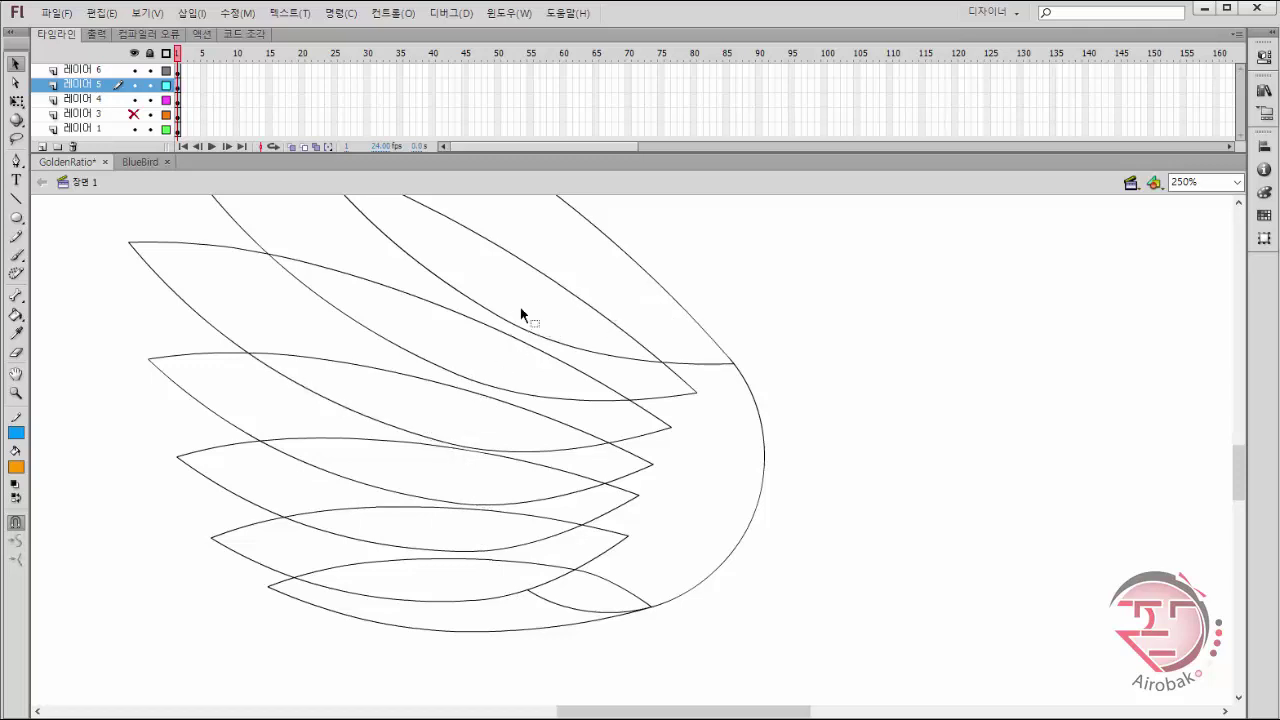
{"action": "left_click", "coordinate": [585, 610]}
{"action": "key", "text": "Delete"}
{"action": "left_click", "coordinate": [646, 596]}
{"action": "key", "text": "Delete"}
Sample the dark blue from the original wing and fill the new wing's rounded base with it.
{"action": "left_click", "coordinate": [586, 471], "text": "ctrl+shift"}
{"action": "left_click", "coordinate": [607, 467], "text": "ctrl+shift"}
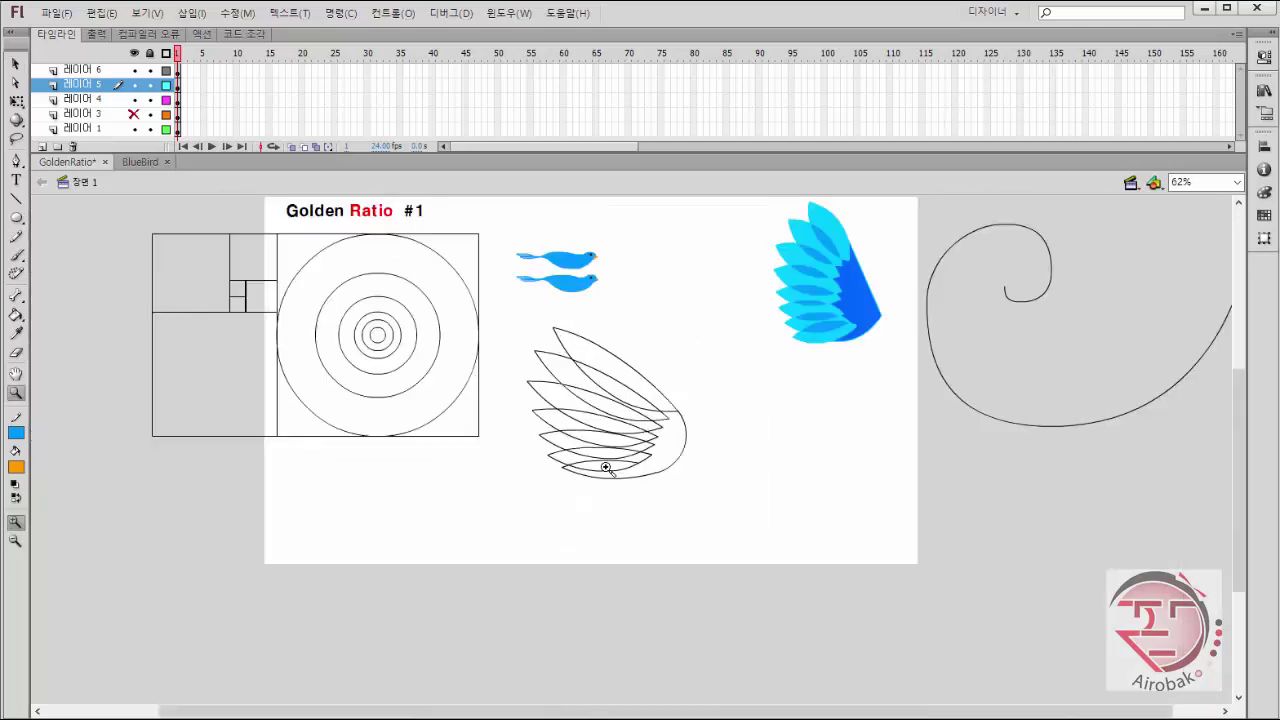
{"action": "key", "text": "k"}
{"action": "key", "text": "i"}
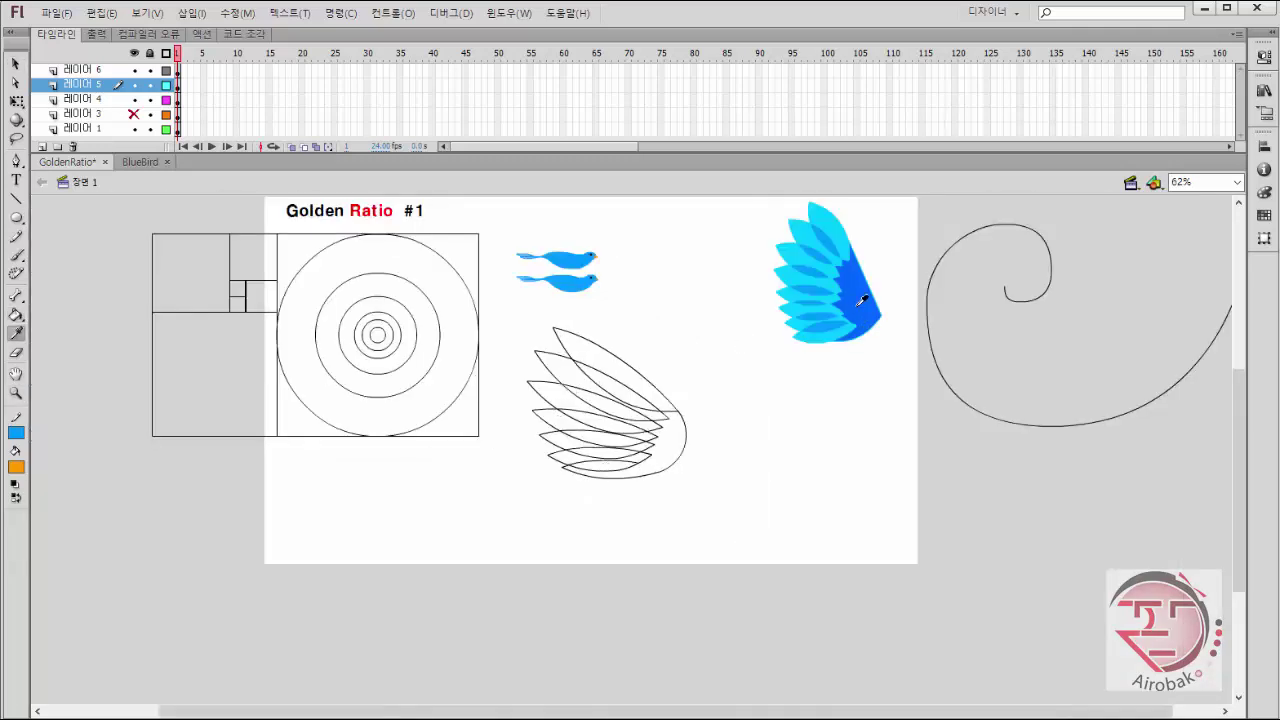
{"action": "left_click", "coordinate": [859, 302]}
{"action": "left_click", "coordinate": [668, 443]}
Sample the medium blue from the original wing and fill the areas where neighbouring feathers overlap.
{"action": "key", "text": "i"}
{"action": "left_click", "coordinate": [827, 244]}
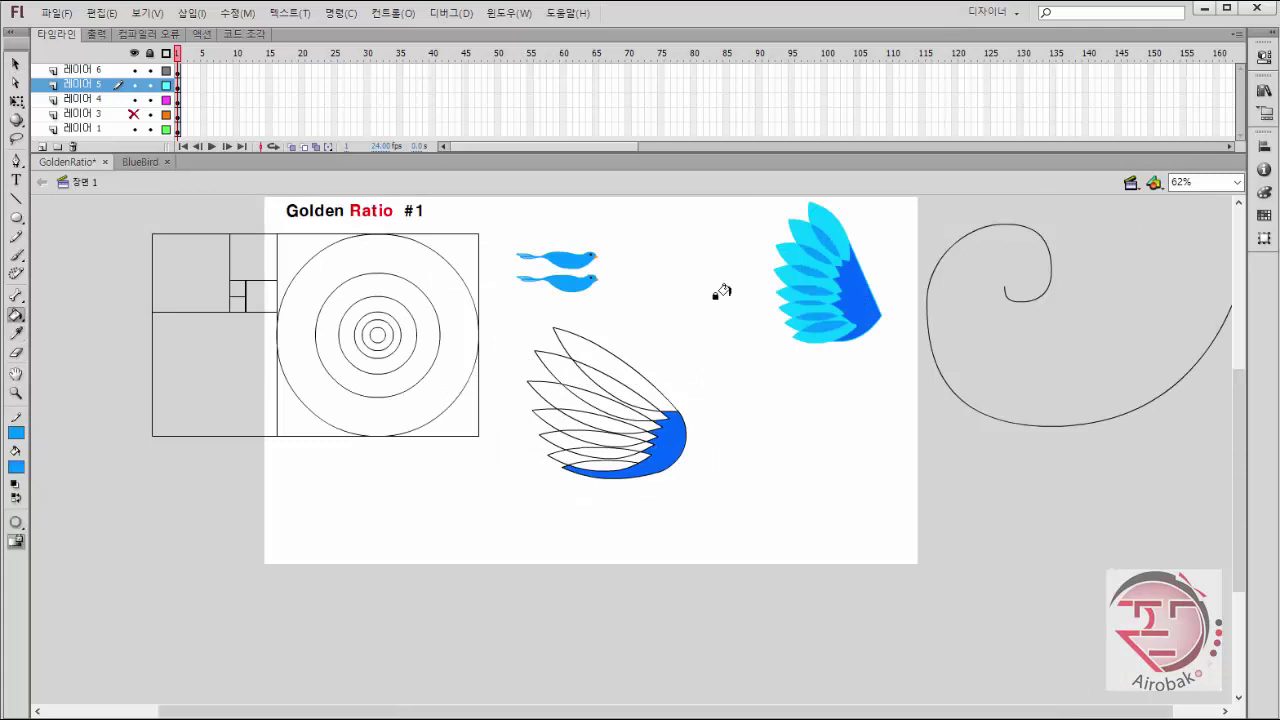
{"action": "left_click", "coordinate": [612, 387]}
{"action": "left_click", "coordinate": [600, 403]}
{"action": "left_click", "coordinate": [598, 421]}
{"action": "left_click", "coordinate": [599, 438]}
{"action": "left_click", "coordinate": [600, 452]}
Sample the light cyan from the original wing and fill the outer part of every feather.
{"action": "key", "text": "i"}
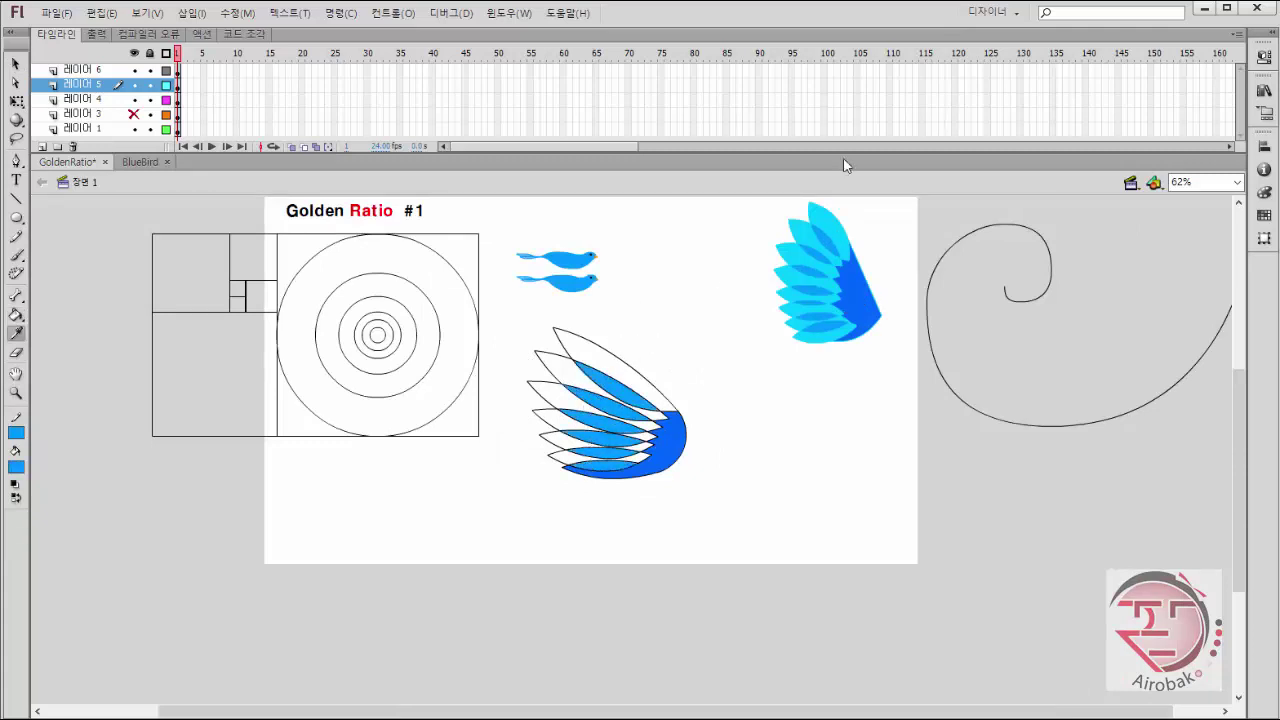
{"action": "left_click", "coordinate": [826, 220]}
{"action": "left_click", "coordinate": [585, 343]}
{"action": "left_click", "coordinate": [560, 362]}
{"action": "left_click", "coordinate": [554, 391]}
{"action": "left_click", "coordinate": [554, 416]}
{"action": "left_click", "coordinate": [556, 439]}
{"action": "left_click", "coordinate": [564, 457]}
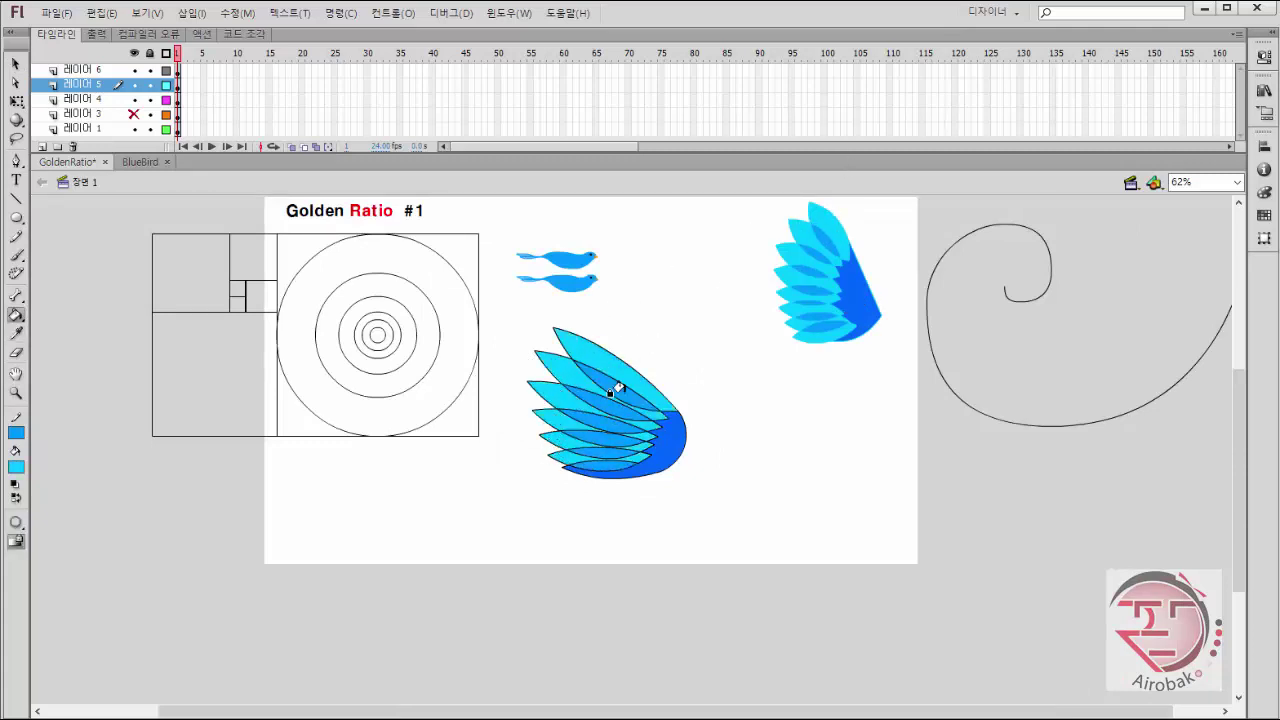
Scale the original wing symbol to 20% and fit it onto the upper bird, moving the other bird body beside the new wing.
{"action": "key", "text": "v"}
{"action": "left_click", "coordinate": [830, 326]}
{"action": "left_click", "coordinate": [832, 333]}
{"action": "key", "text": "z"}
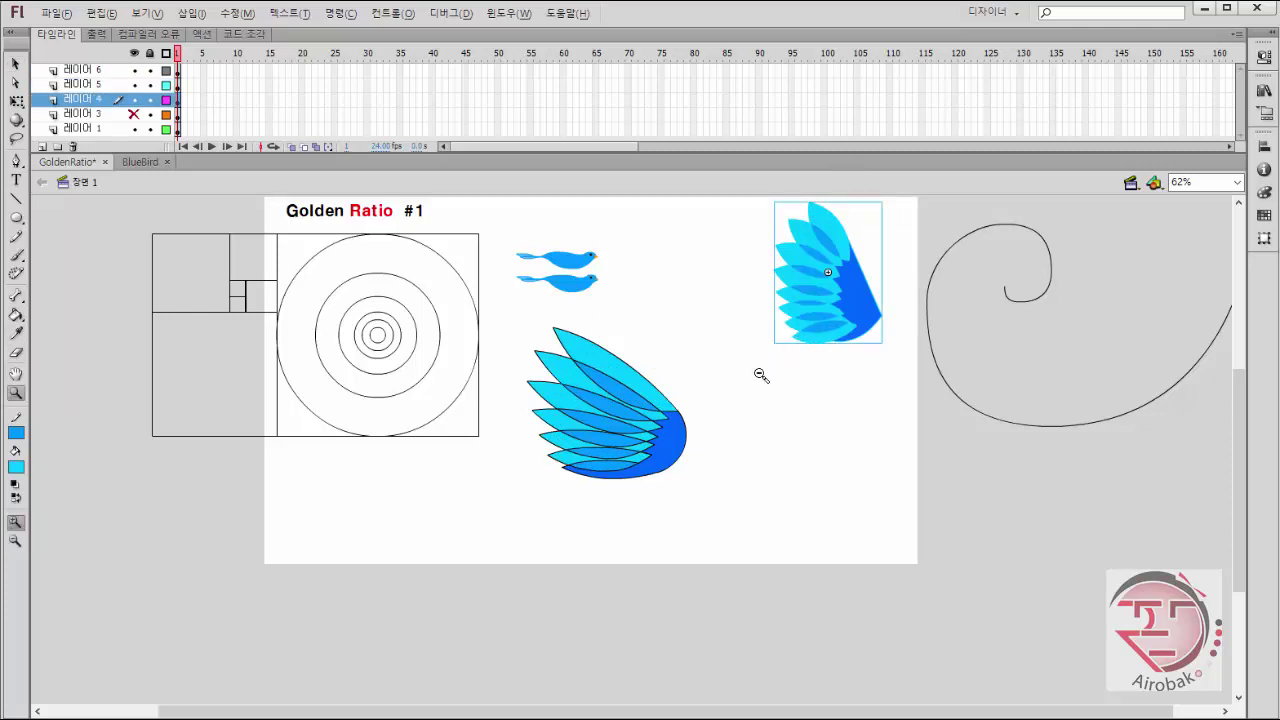
{"action": "key", "text": "q"}
{"action": "left_click", "coordinate": [1264, 237]}
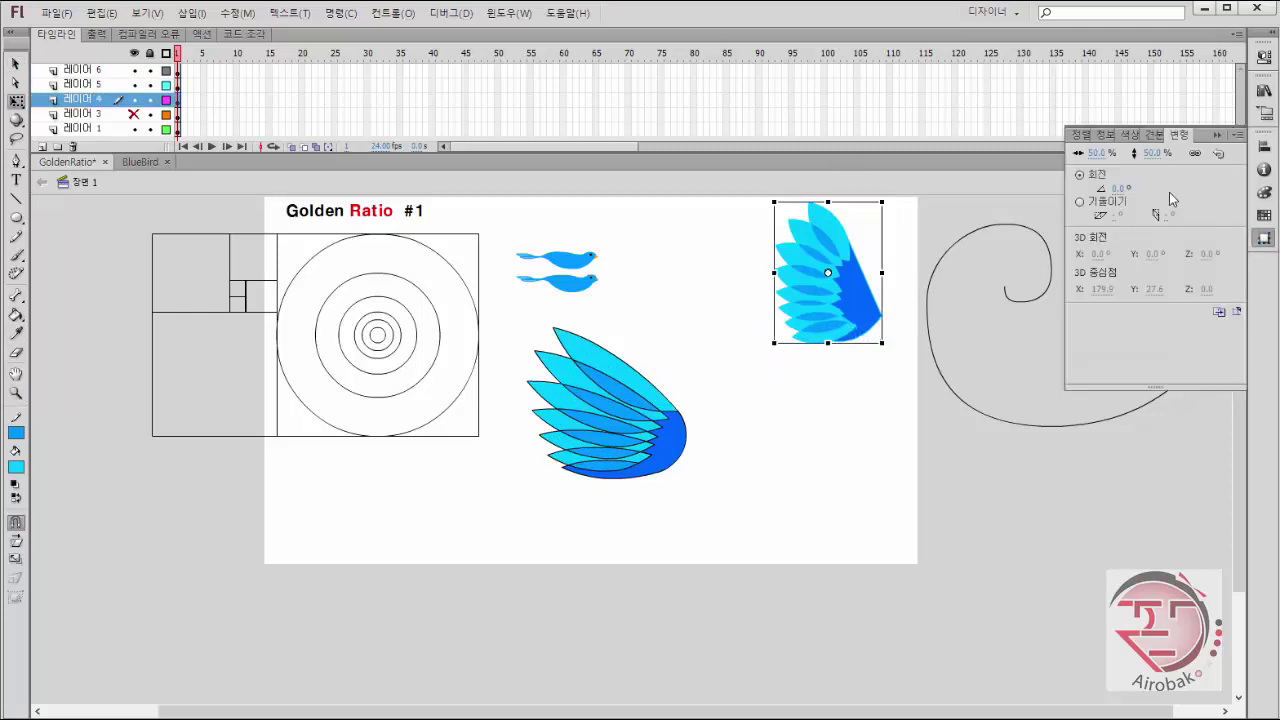
{"action": "type", "text": "10"}
{"action": "key", "text": "Return"}
{"action": "type", "text": "30"}
{"action": "key", "text": "Return"}
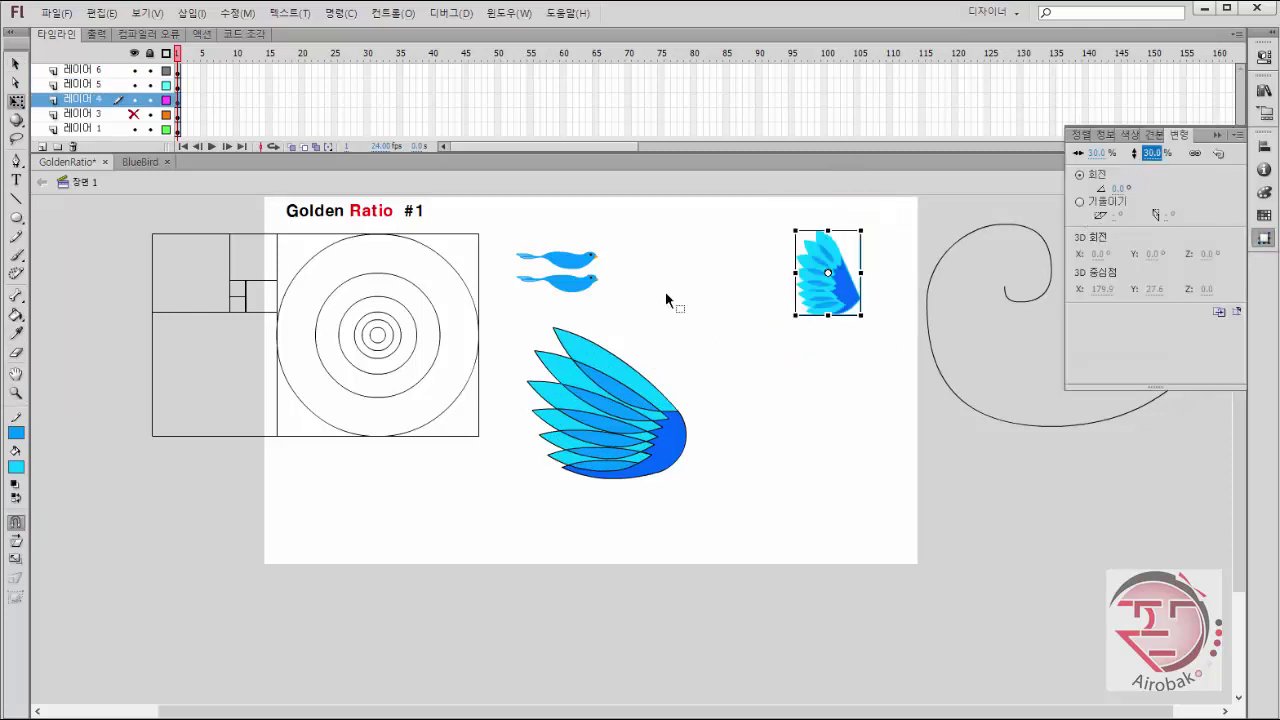
{"action": "left_click_drag", "start_coordinate": [839, 300], "coordinate": [776, 403]}
{"action": "left_click", "coordinate": [1264, 241]}
{"action": "left_click", "coordinate": [1159, 158]}
{"action": "type", "text": "20"}
{"action": "key", "text": "Return"}
{"action": "left_click", "coordinate": [706, 284]}
{"action": "left_click", "coordinate": [581, 289]}
Remove the black outline strokes from the new wing.
{"action": "key", "text": "v"}
{"action": "left_click_drag", "start_coordinate": [503, 318], "coordinate": [687, 514]}
{"action": "left_click", "coordinate": [679, 472]}
{"action": "double_click", "coordinate": [674, 466]}
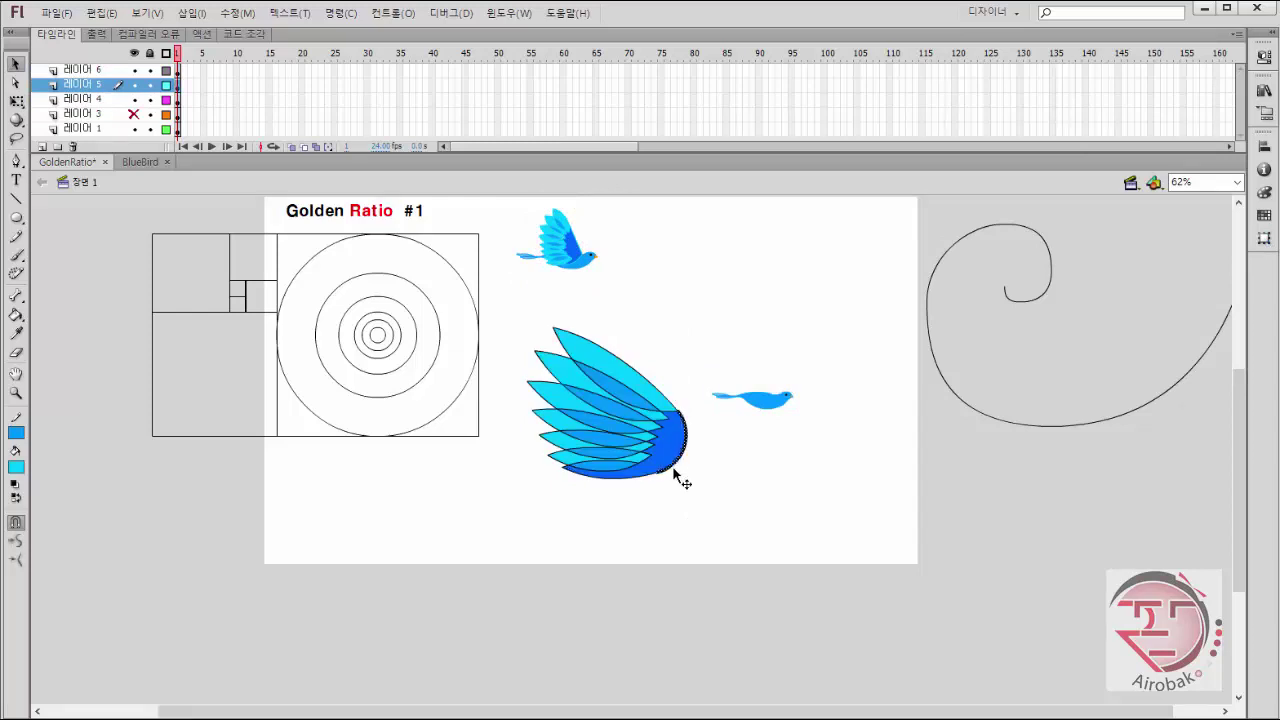
{"action": "left_click", "coordinate": [18, 432]}
{"action": "left_click", "coordinate": [91, 526]}
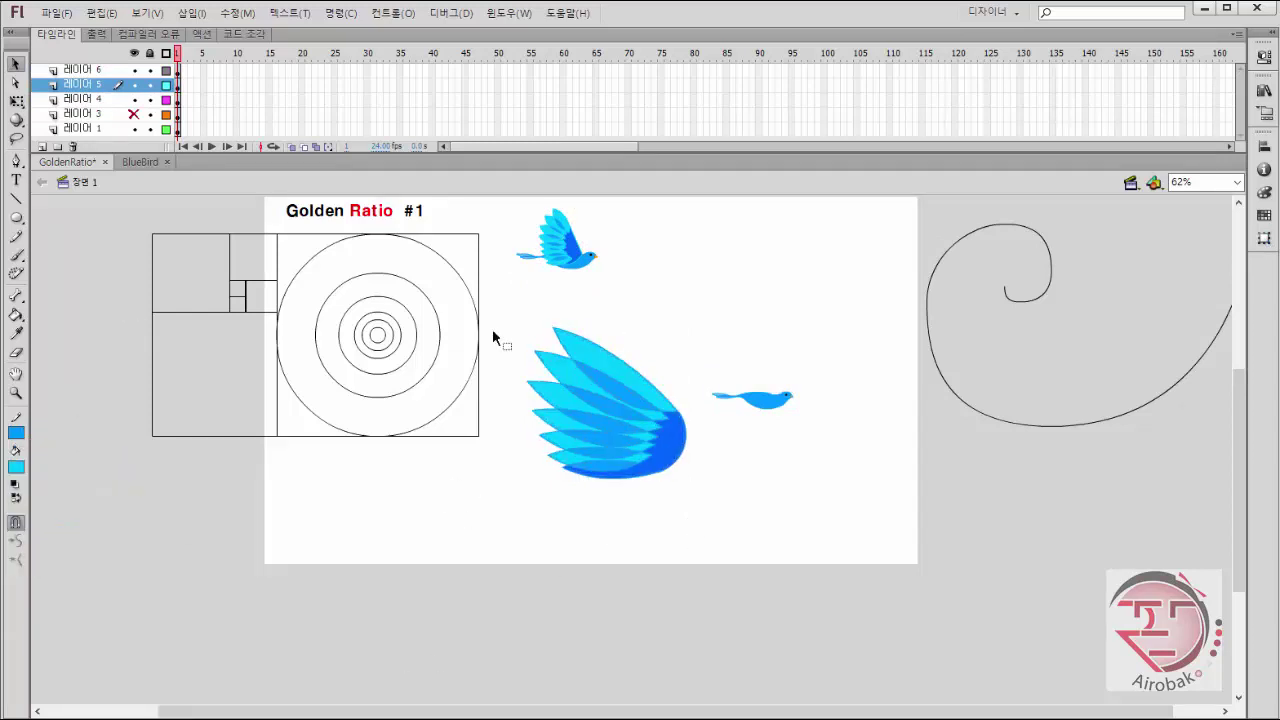
Scale the new wing to 20%.
{"action": "left_click_drag", "start_coordinate": [520, 308], "coordinate": [712, 558]}
{"action": "left_click", "coordinate": [1264, 237]}
{"action": "left_click", "coordinate": [1154, 153]}
{"action": "type", "text": "20"}
{"action": "key", "text": "Return"}
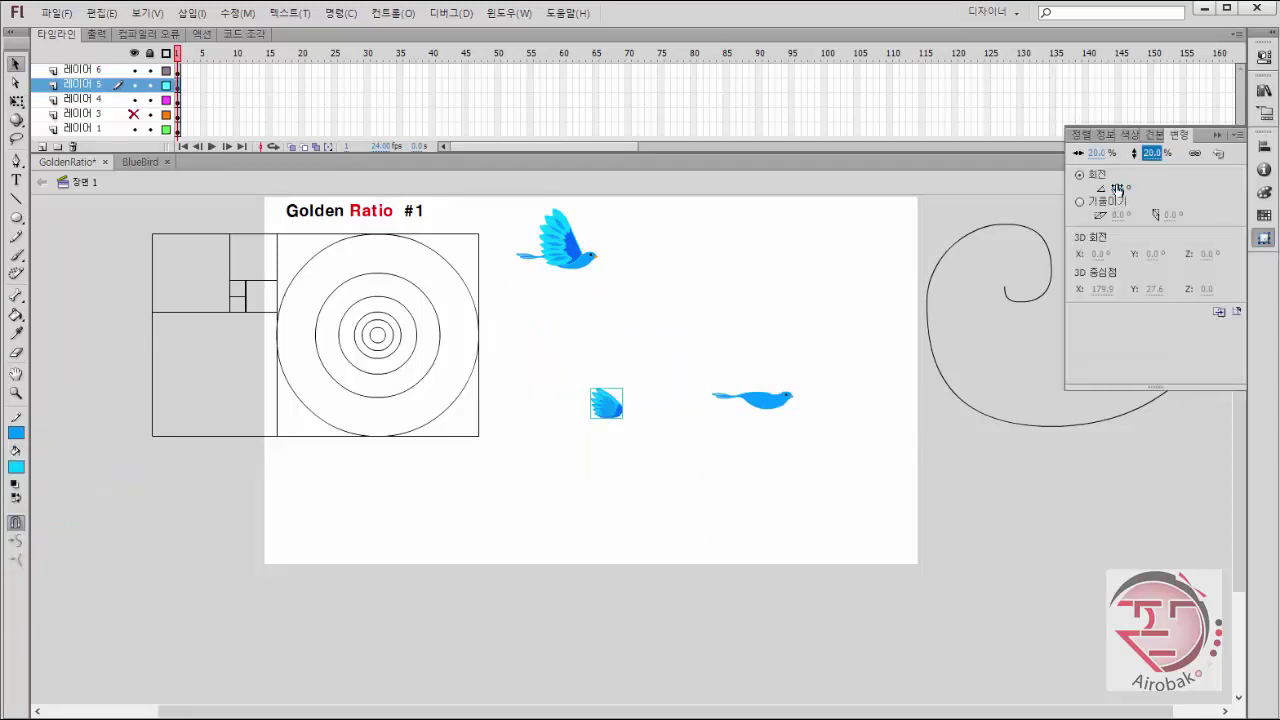
Place the new wing on the back of the wingless bird body and group it.
{"action": "left_click_drag", "start_coordinate": [605, 399], "coordinate": [762, 377]}
{"action": "right_click", "coordinate": [761, 376]}
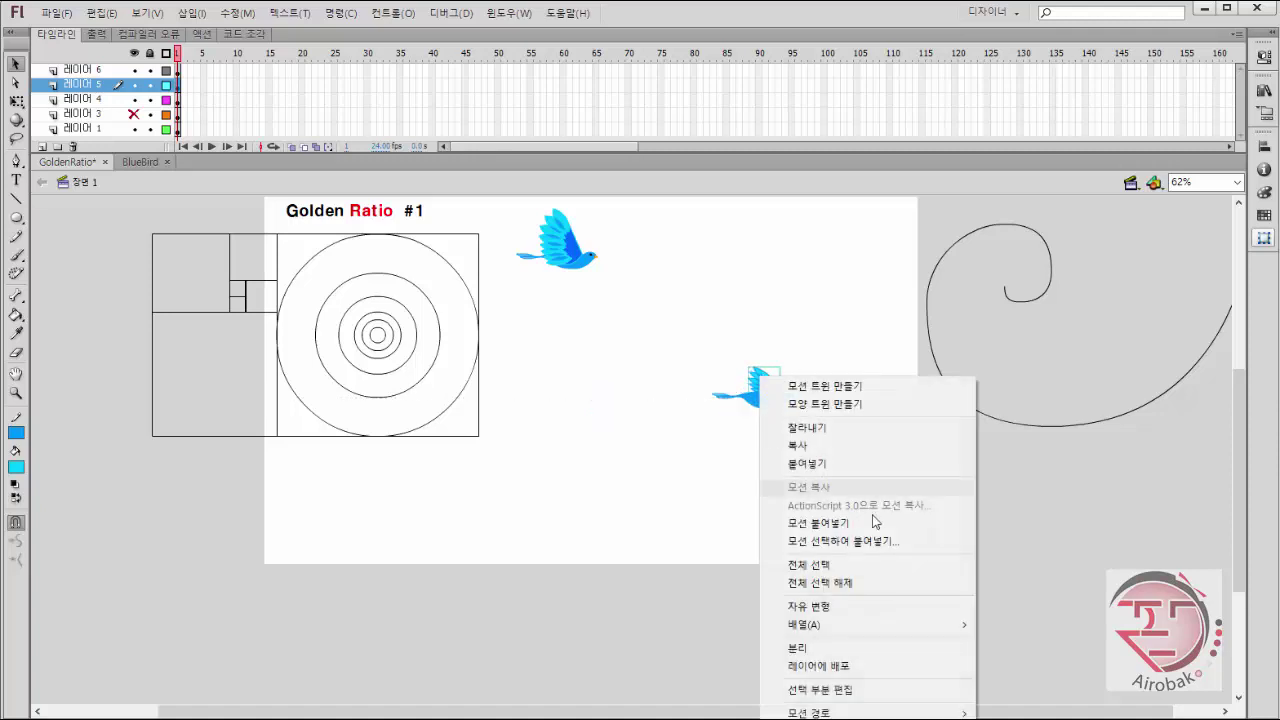
{"action": "left_click", "coordinate": [760, 377]}
{"action": "key", "text": "ctrl+g"}
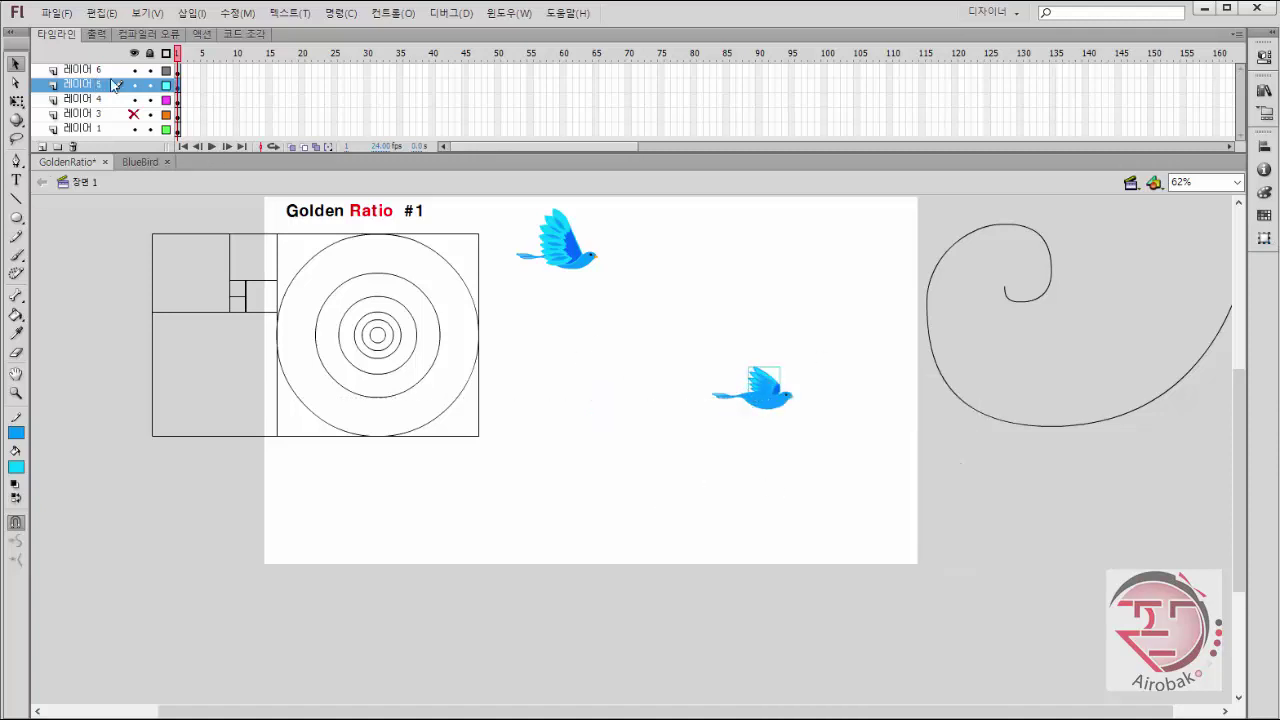
Add a new layer above all the others and paste the copied artwork in place on it.
{"action": "left_click", "coordinate": [108, 72]}
{"action": "left_click", "coordinate": [42, 147]}
{"action": "right_click", "coordinate": [584, 344]}
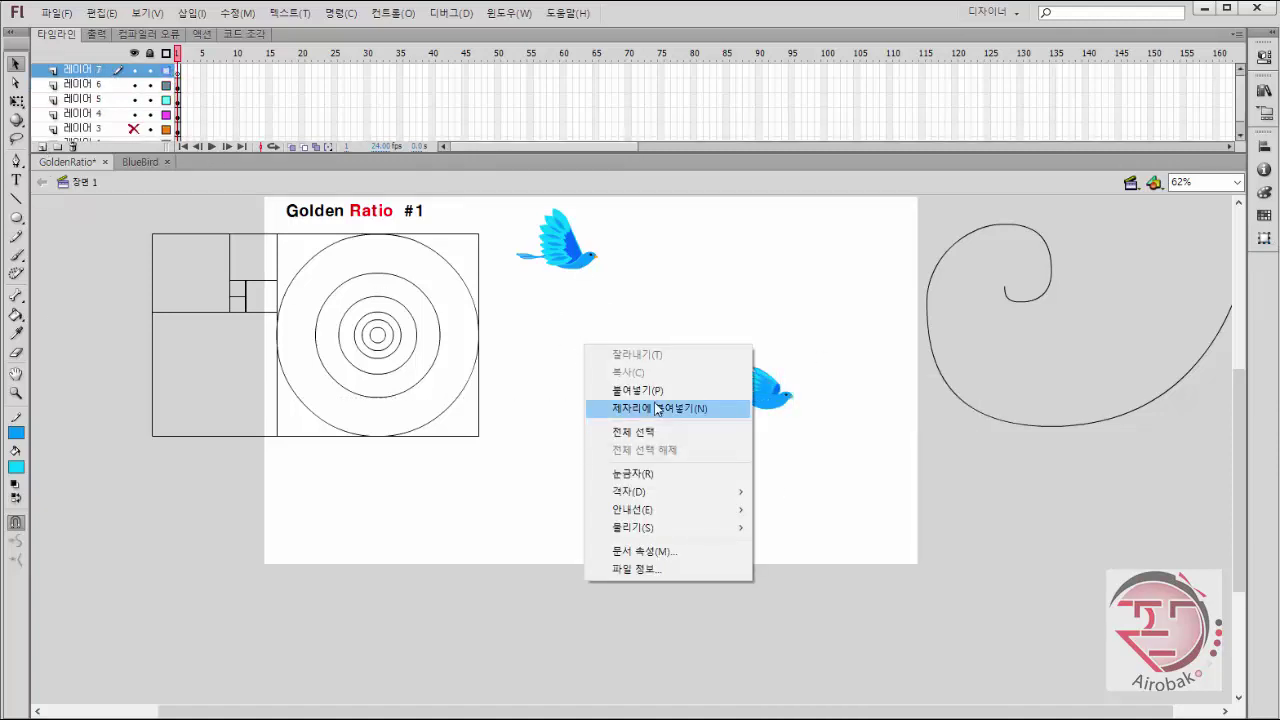
{"action": "left_click", "coordinate": [666, 408]}
Try moving the wing to the right along the bird's back, and undo the move.
{"action": "key", "text": "z"}
{"action": "left_click", "coordinate": [776, 410]}
{"action": "left_click", "coordinate": [600, 458]}
{"action": "left_click", "coordinate": [622, 447]}
{"action": "left_click", "coordinate": [630, 438]}
{"action": "key", "text": "v"}
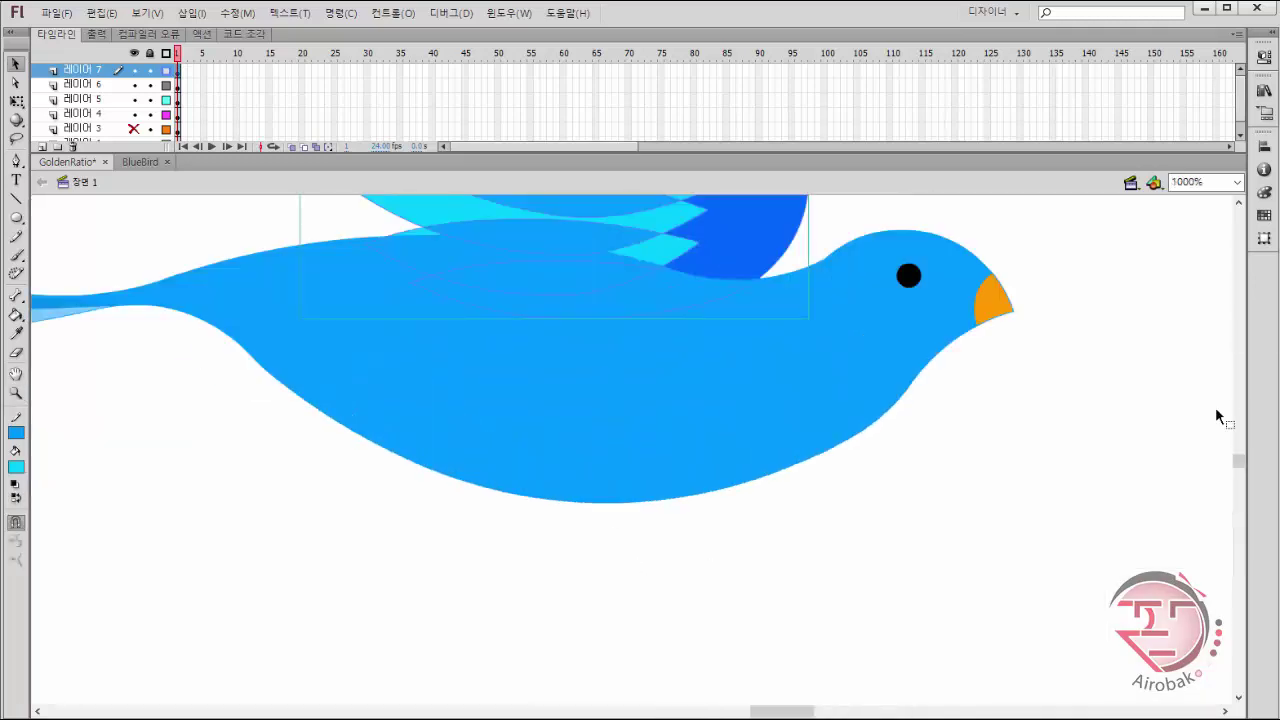
{"action": "left_click_drag", "start_coordinate": [1238, 462], "coordinate": [1238, 452]}
{"action": "left_click_drag", "start_coordinate": [626, 372], "coordinate": [910, 353]}
{"action": "key", "text": "ctrl+z"}
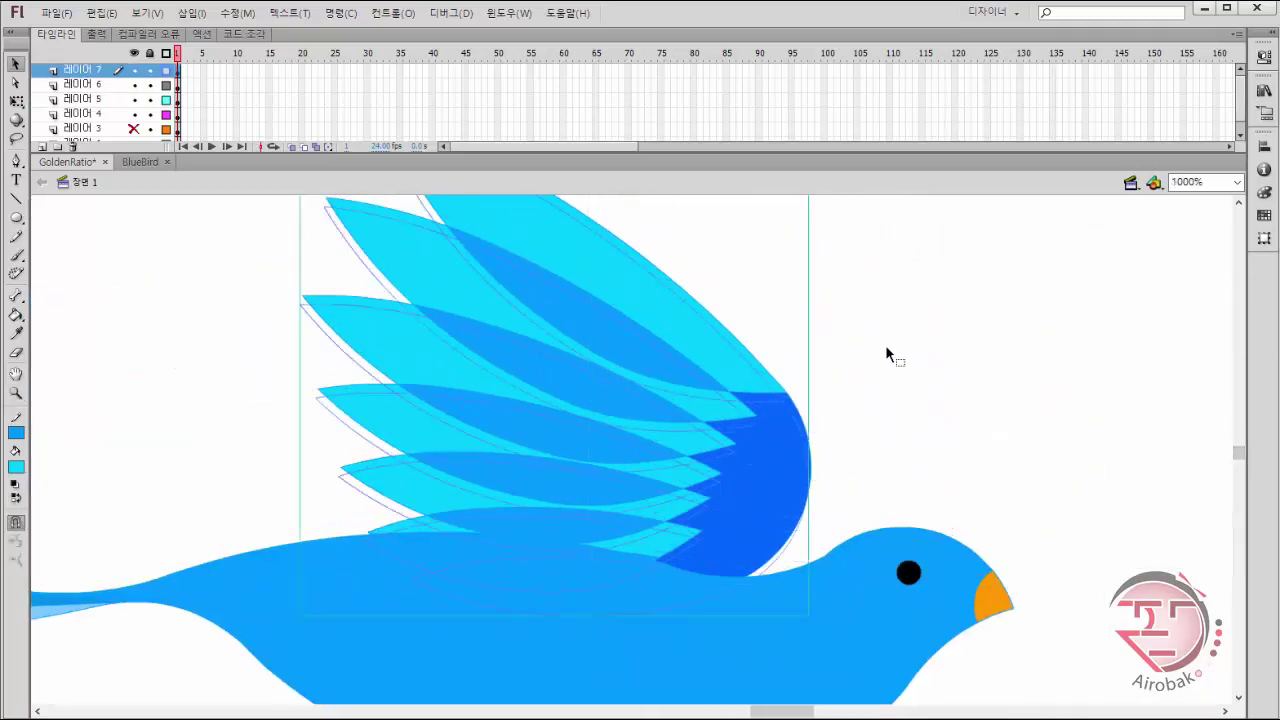
Try deleting the coloured wing from layer 5 and nudging it, and undo both changes.
{"action": "key", "text": "ctrl+z"}
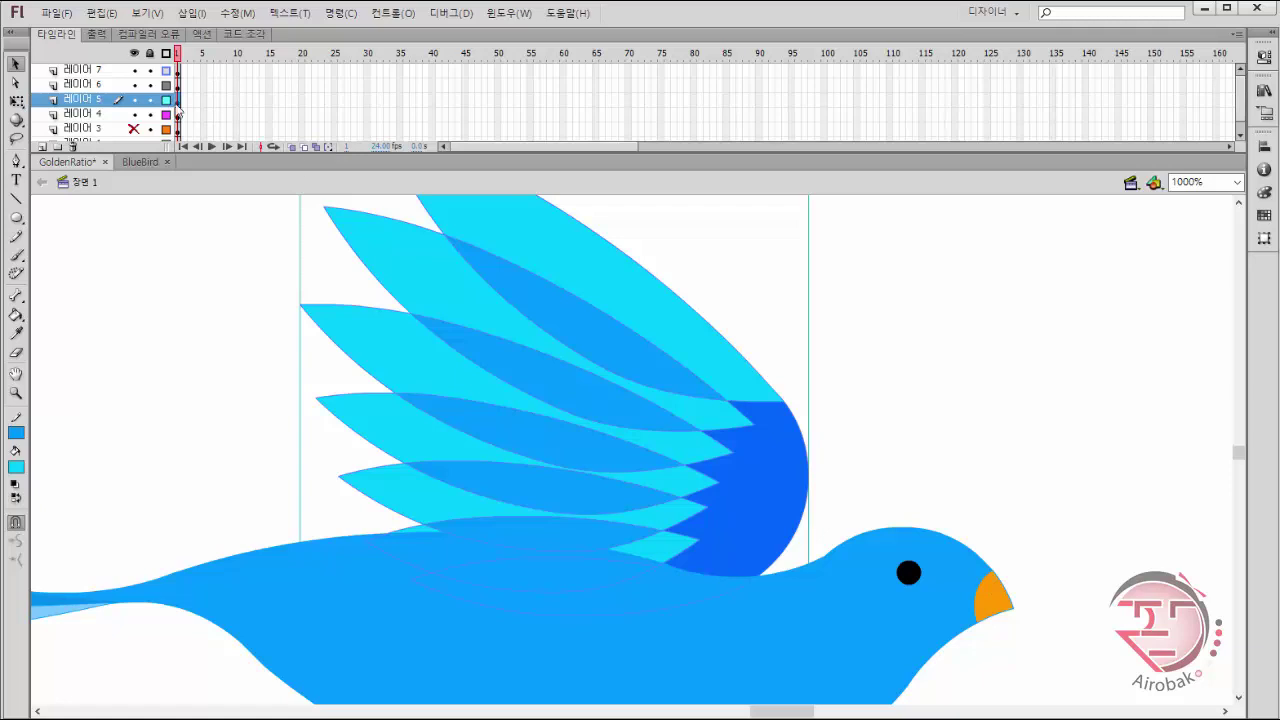
{"action": "double_click", "coordinate": [537, 377]}
{"action": "left_click", "coordinate": [87, 183]}
{"action": "key", "text": "Delete"}
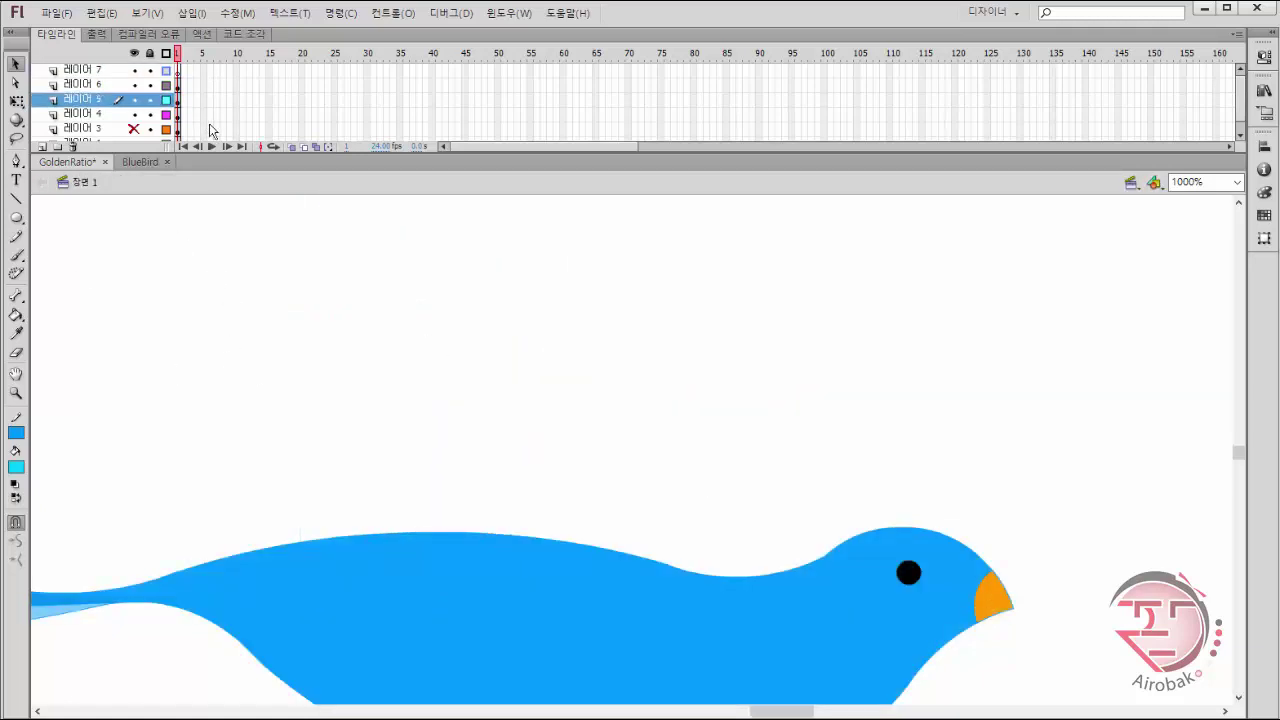
{"action": "key", "text": "ctrl+z"}
{"action": "mouse_move", "coordinate": [357, 370]}
{"action": "left_mouse_down"}
{"action": "mouse_move", "coordinate": [426, 363]}
{"action": "mouse_move", "coordinate": [365, 372]}
{"action": "left_mouse_up"}
{"action": "key", "text": "ctrl+z"}
Examine which wing artwork belongs to layer 5 and how it sits on the second bird.
{"action": "left_click", "coordinate": [407, 370]}
{"action": "left_click", "coordinate": [234, 369]}
{"action": "left_click", "coordinate": [374, 377]}
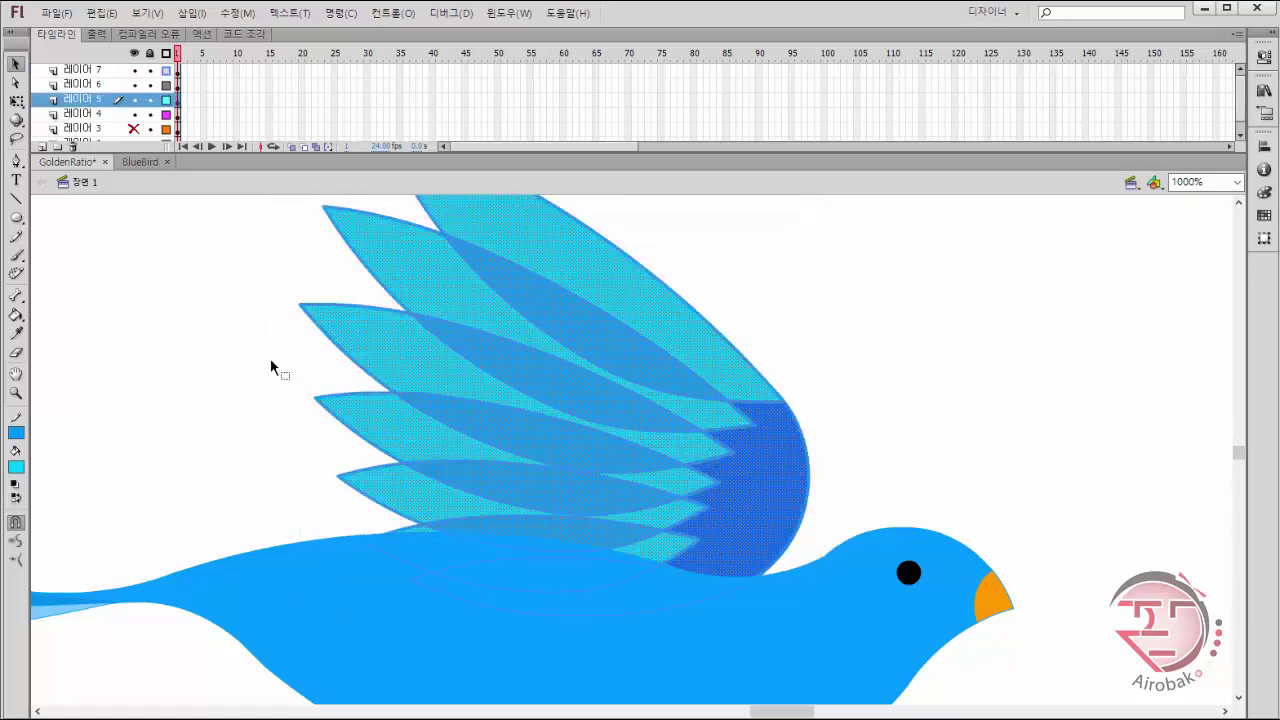
{"action": "left_click", "coordinate": [398, 373]}
{"action": "left_click", "coordinate": [177, 102]}
{"action": "key", "text": "z"}
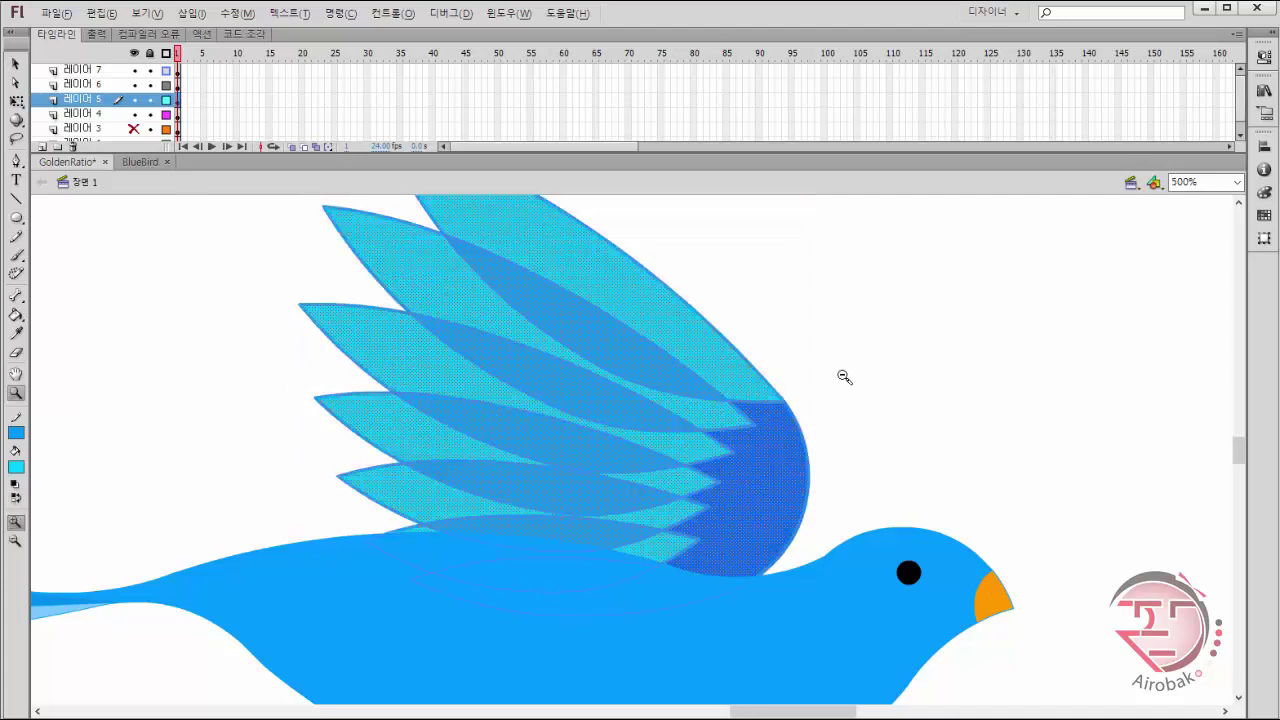
{"action": "left_click", "coordinate": [850, 371], "text": "alt"}
{"action": "left_click", "coordinate": [506, 379], "text": "alt"}
{"action": "left_click", "coordinate": [424, 381], "text": "alt"}
{"action": "key", "text": "v"}
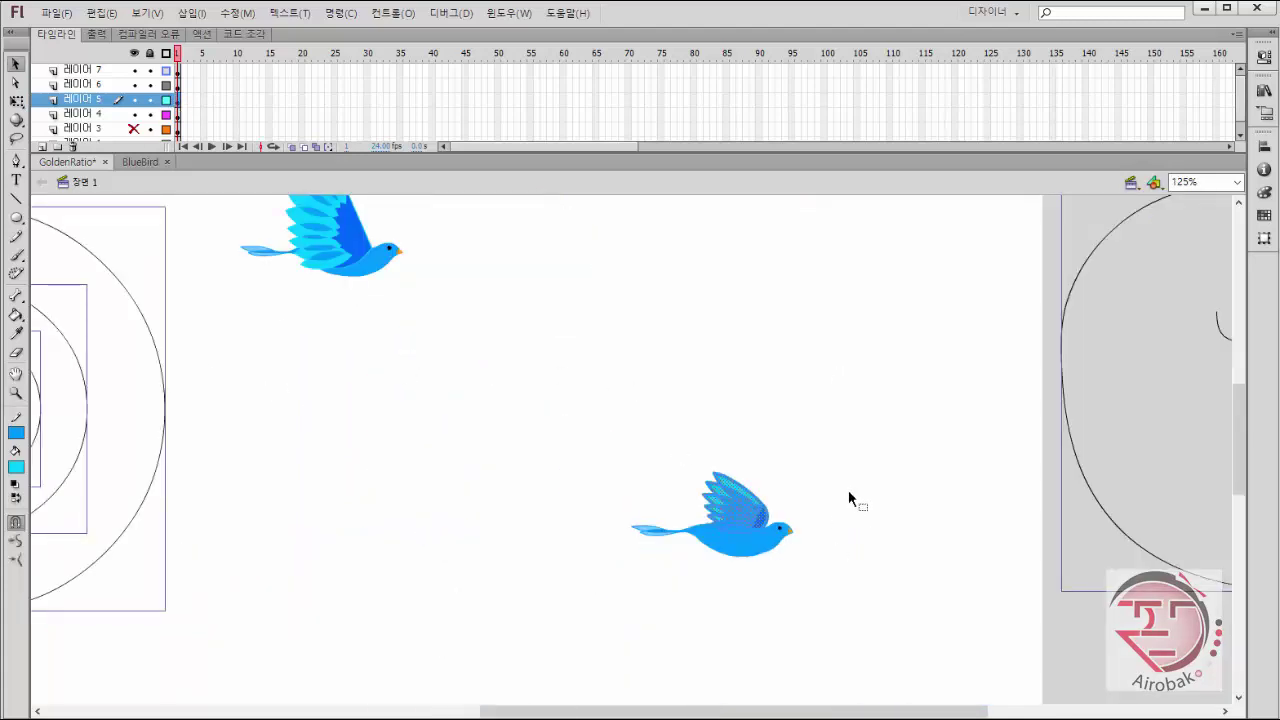
Hide the body layer, try cutting the wing and pasting it on layer 7, and undo the cut and paste.
{"action": "left_click", "coordinate": [134, 85]}
{"action": "left_click_drag", "start_coordinate": [488, 351], "coordinate": [849, 597]}
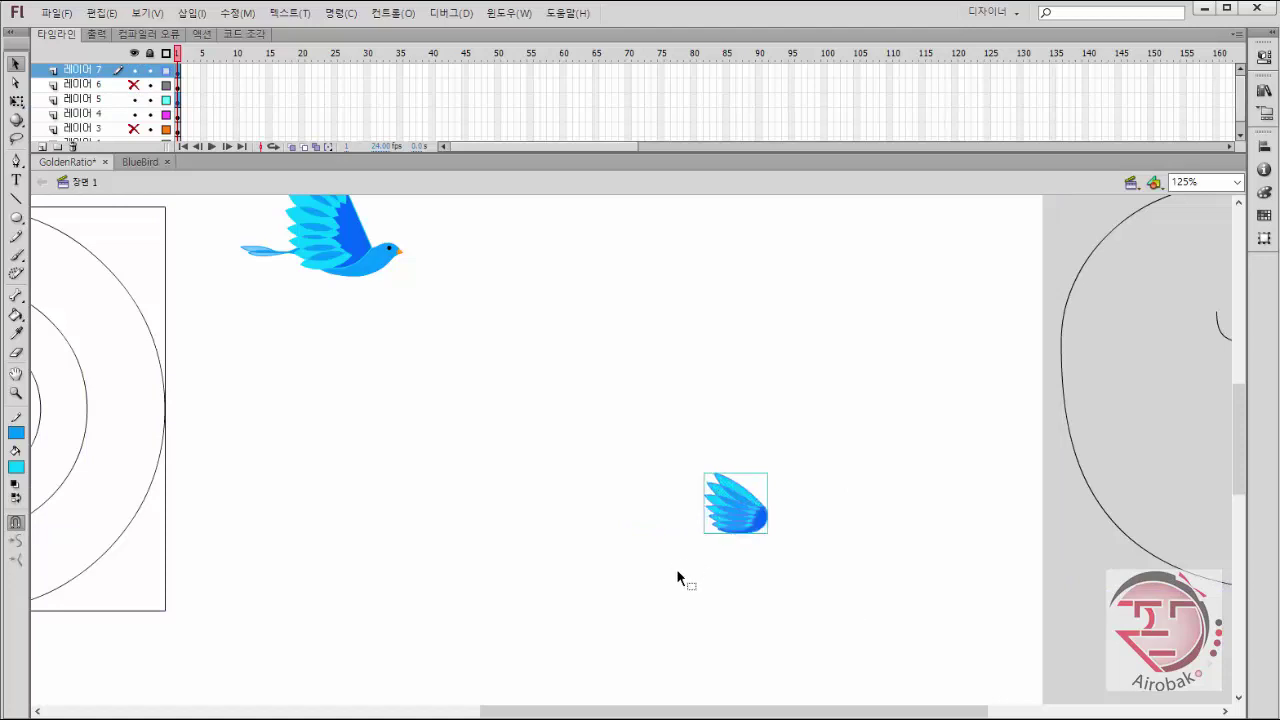
{"action": "left_click", "coordinate": [806, 522]}
{"action": "key", "text": "ctrl+x"}
{"action": "left_click", "coordinate": [134, 85]}
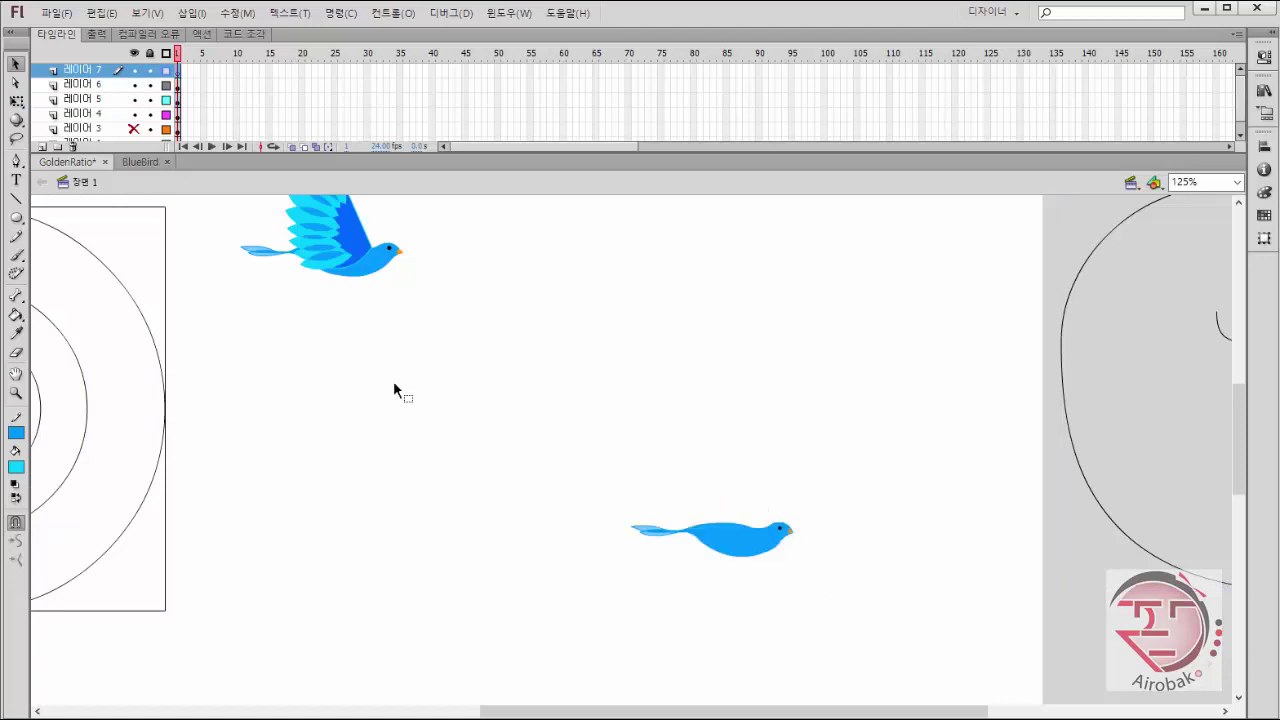
{"action": "right_click", "coordinate": [438, 444]}
{"action": "left_click", "coordinate": [505, 475]}
{"action": "key", "text": "ctrl+z"}
{"action": "key", "text": "ctrl+z"}
{"action": "key", "text": "ctrl+z"}
{"action": "key", "text": "ctrl+z"}
{"action": "key", "text": "ctrl+z"}
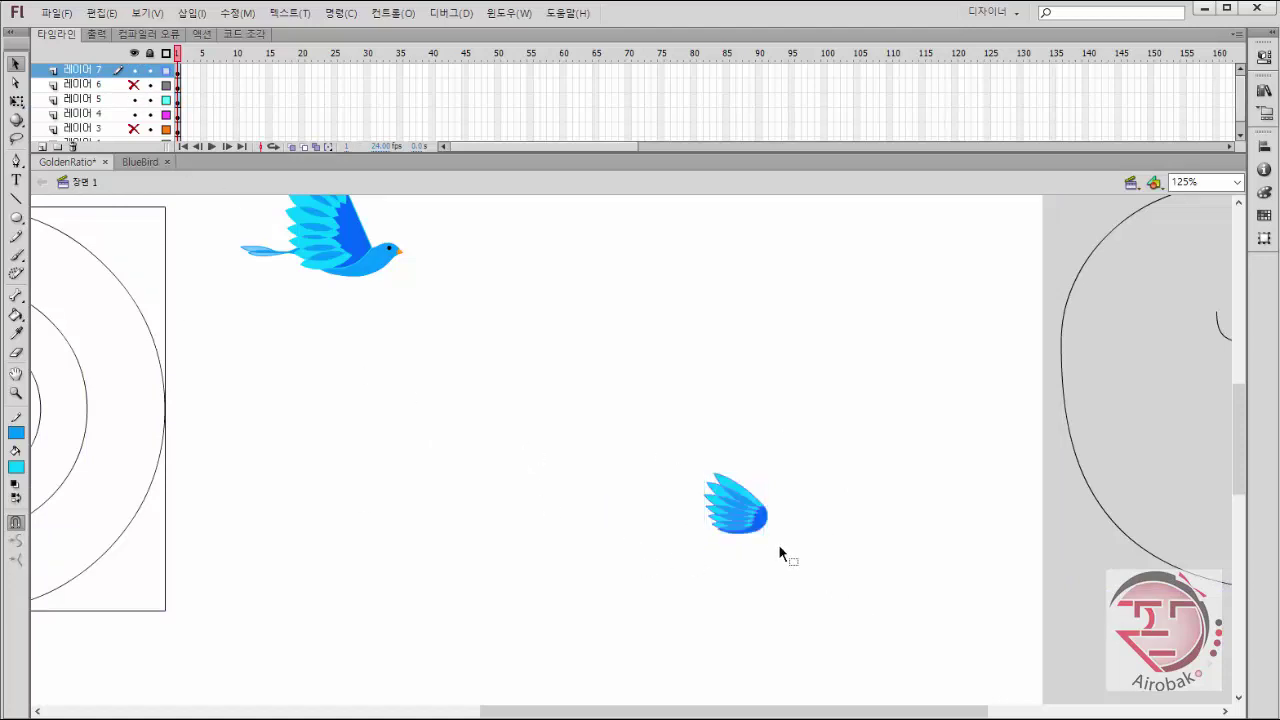
{"action": "key", "text": "ctrl+z"}
Try moving the wing's outline copy on layer 7 away from the coloured wing, and undo the moves.
{"action": "left_click_drag", "start_coordinate": [653, 431], "coordinate": [897, 656]}
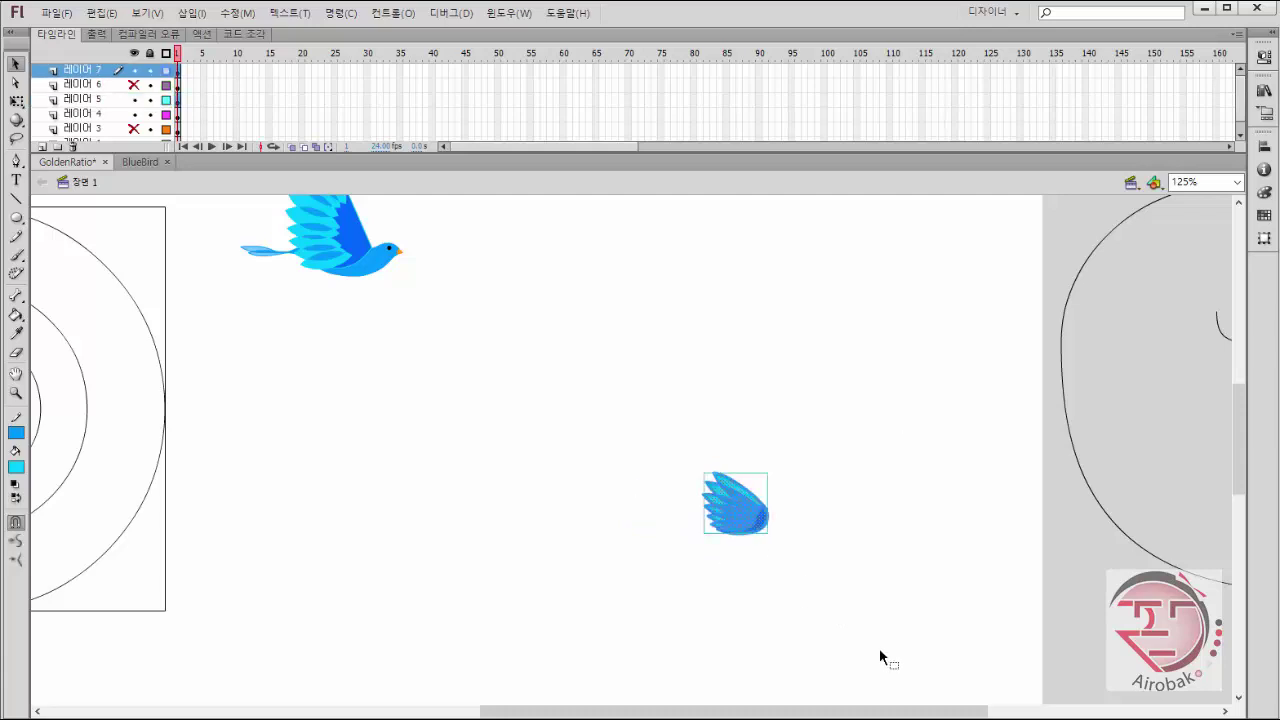
{"action": "left_click", "coordinate": [879, 648]}
{"action": "left_click_drag", "start_coordinate": [772, 547], "coordinate": [858, 534]}
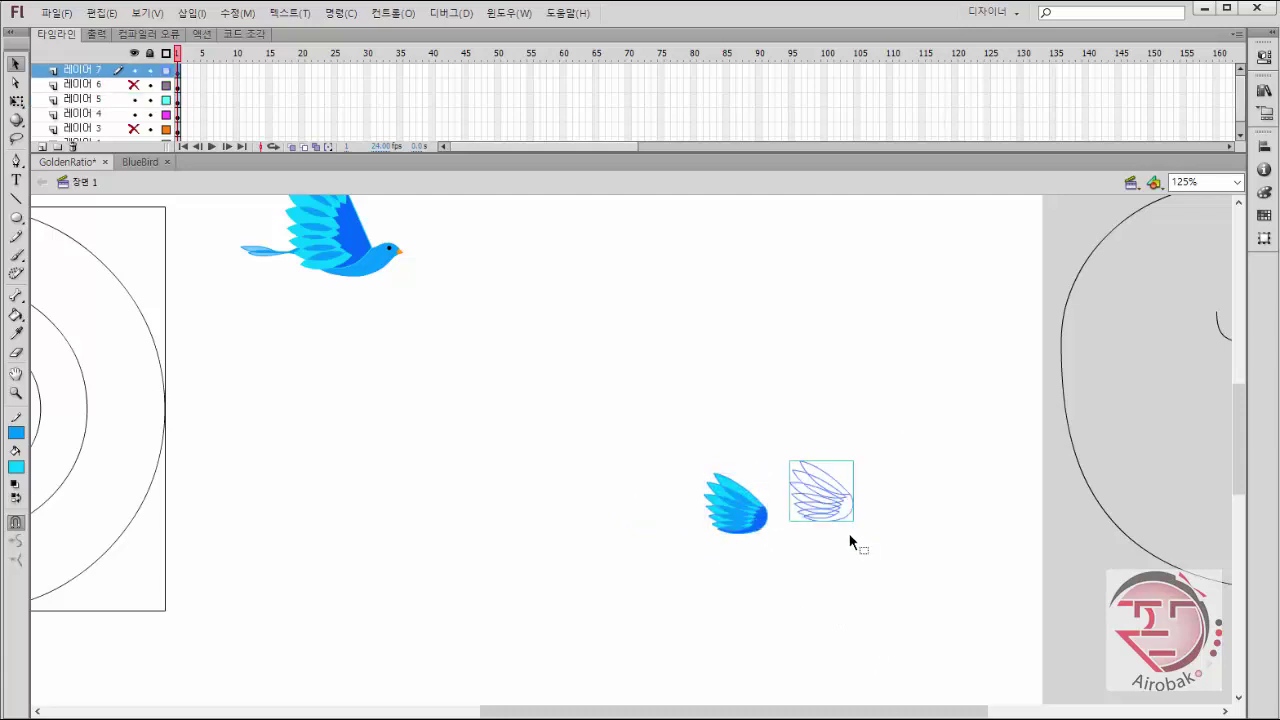
{"action": "key", "text": "ctrl+z"}
{"action": "key", "text": "ctrl+z"}
{"action": "key", "text": "ctrl+z"}
{"action": "left_click_drag", "start_coordinate": [752, 518], "coordinate": [804, 520]}
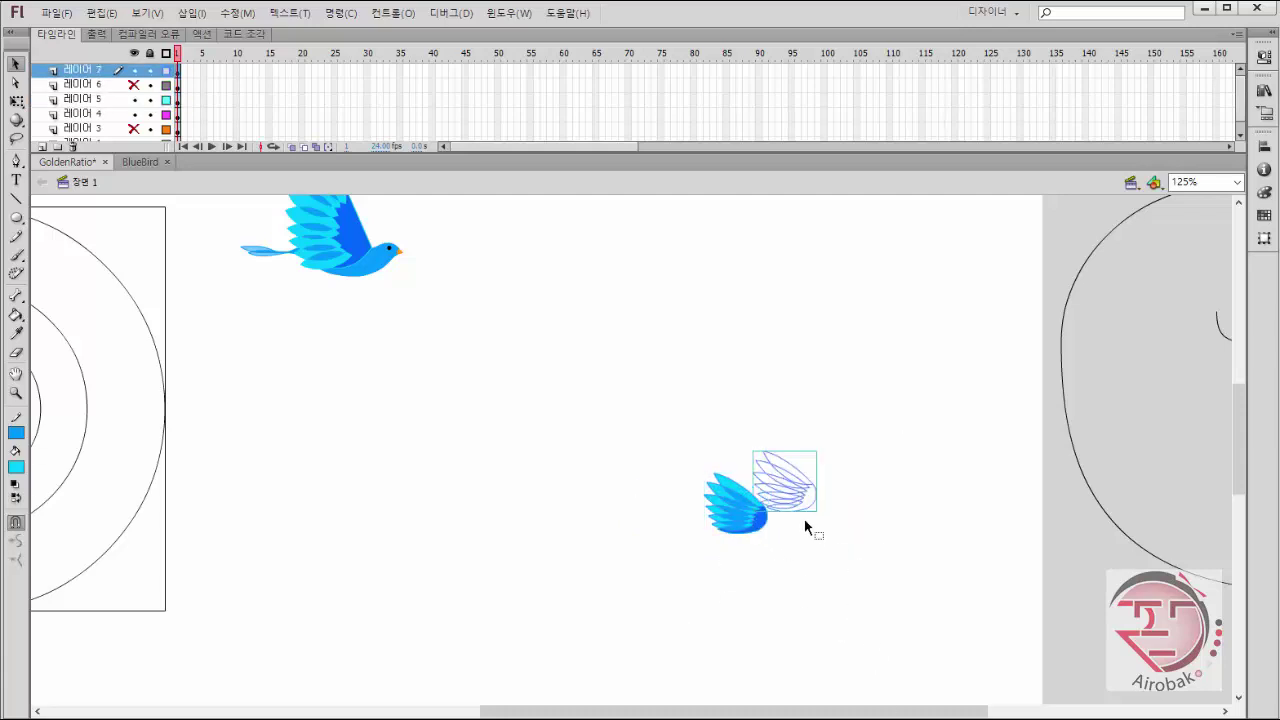
{"action": "key", "text": "ctrl+z"}
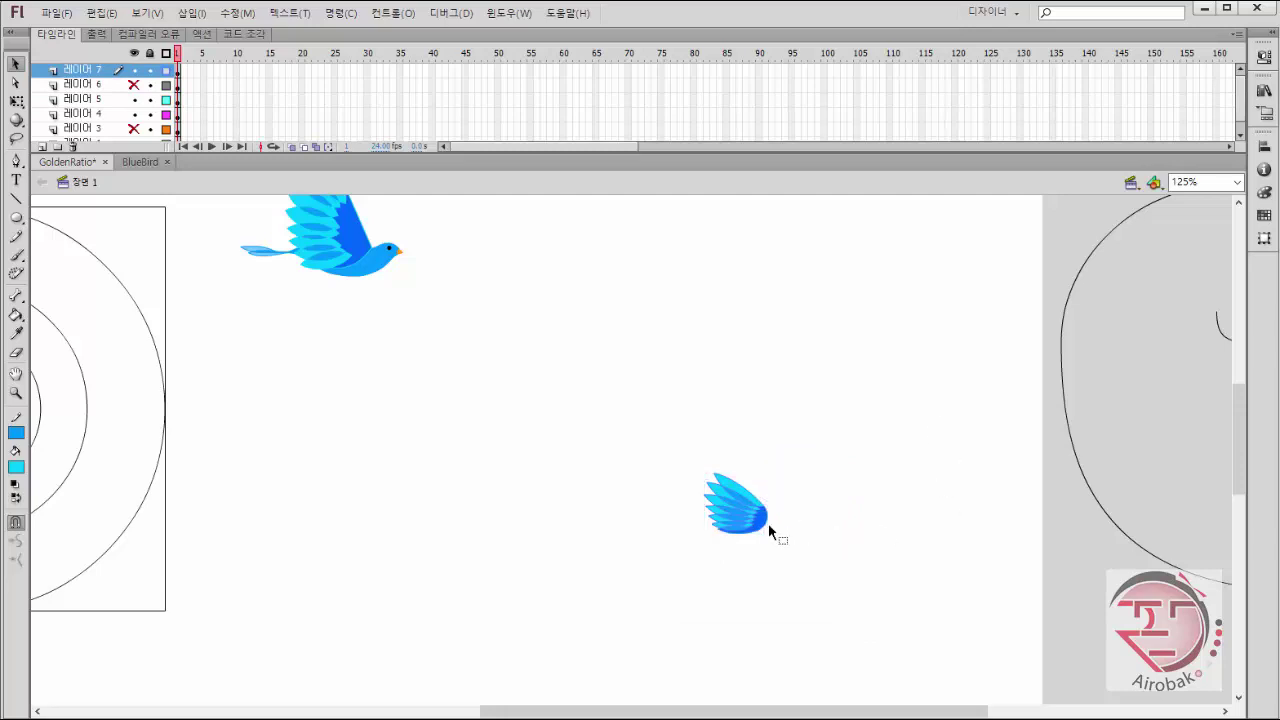
Open the wing group to inspect it, try shifting the wing, undo the shift and leave the group.
{"action": "left_click", "coordinate": [763, 524]}
{"action": "double_click", "coordinate": [759, 522]}
{"action": "left_click", "coordinate": [799, 553]}
{"action": "left_click_drag", "start_coordinate": [762, 522], "coordinate": [833, 498]}
{"action": "left_click", "coordinate": [830, 554]}
{"action": "key", "text": "ctrl+z"}
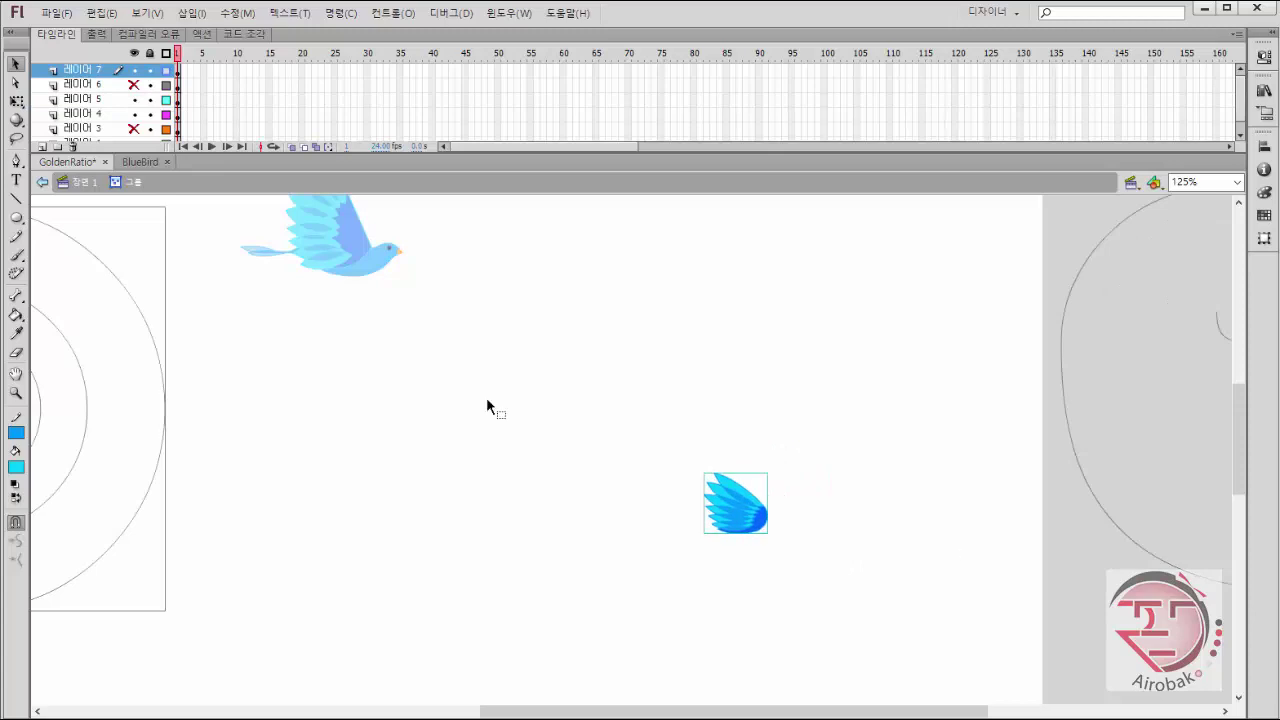
{"action": "double_click", "coordinate": [517, 505]}
{"action": "left_click", "coordinate": [624, 607]}
Try shifting the coloured wing slightly to the right off its outline, and undo the shift.
{"action": "key", "text": "z"}
{"action": "left_click", "coordinate": [743, 529]}
{"action": "double_click", "coordinate": [637, 430]}
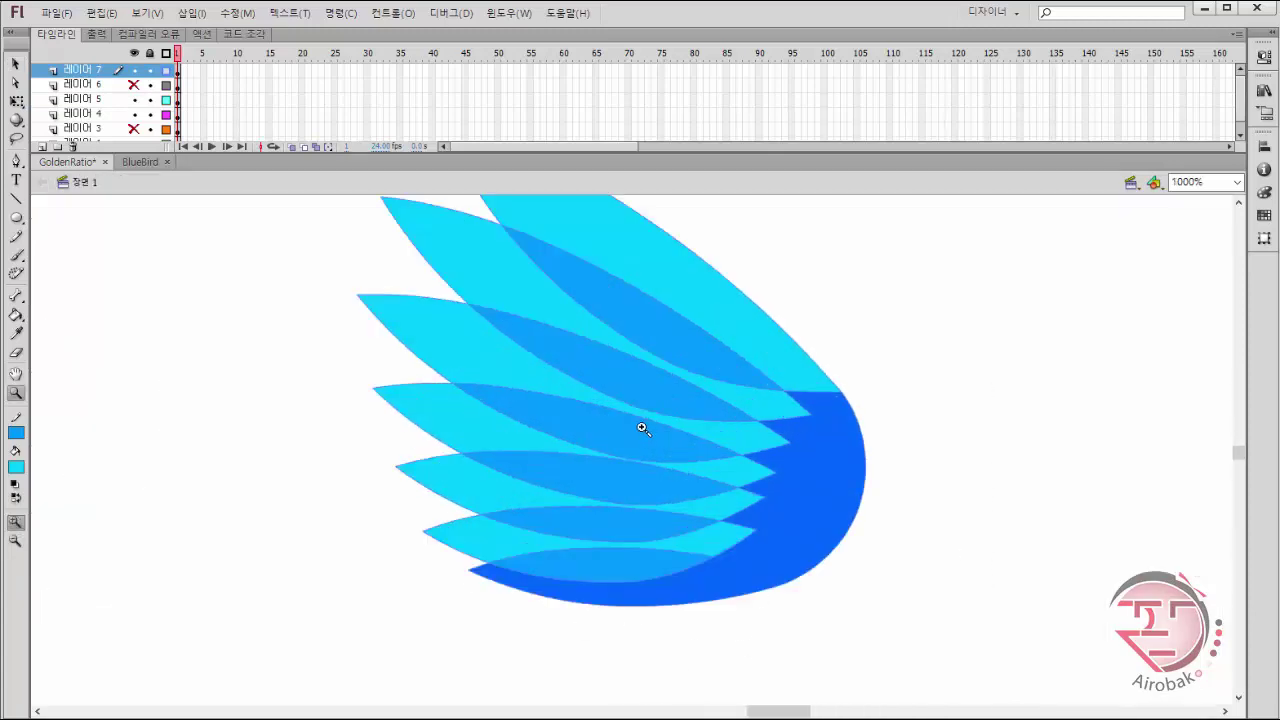
{"action": "key", "text": "v"}
{"action": "left_click_drag", "start_coordinate": [811, 512], "coordinate": [841, 515]}
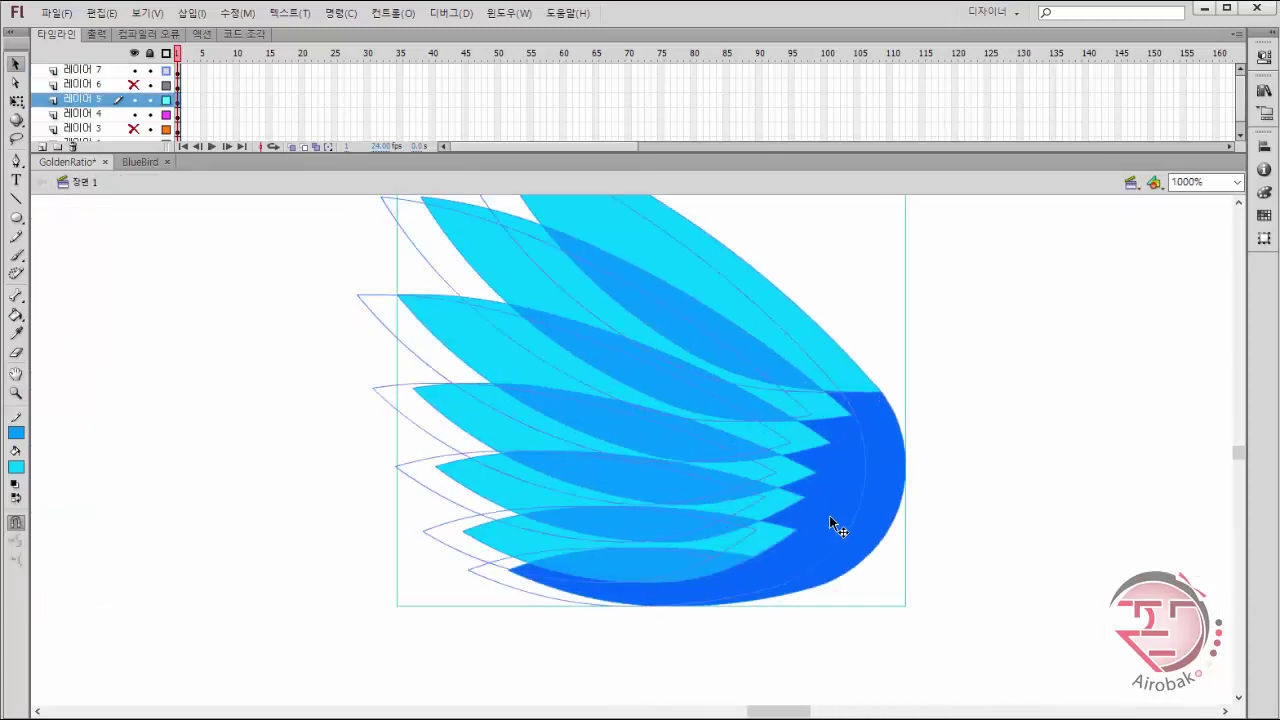
{"action": "key", "text": "ctrl+z"}
{"action": "left_click", "coordinate": [843, 547]}
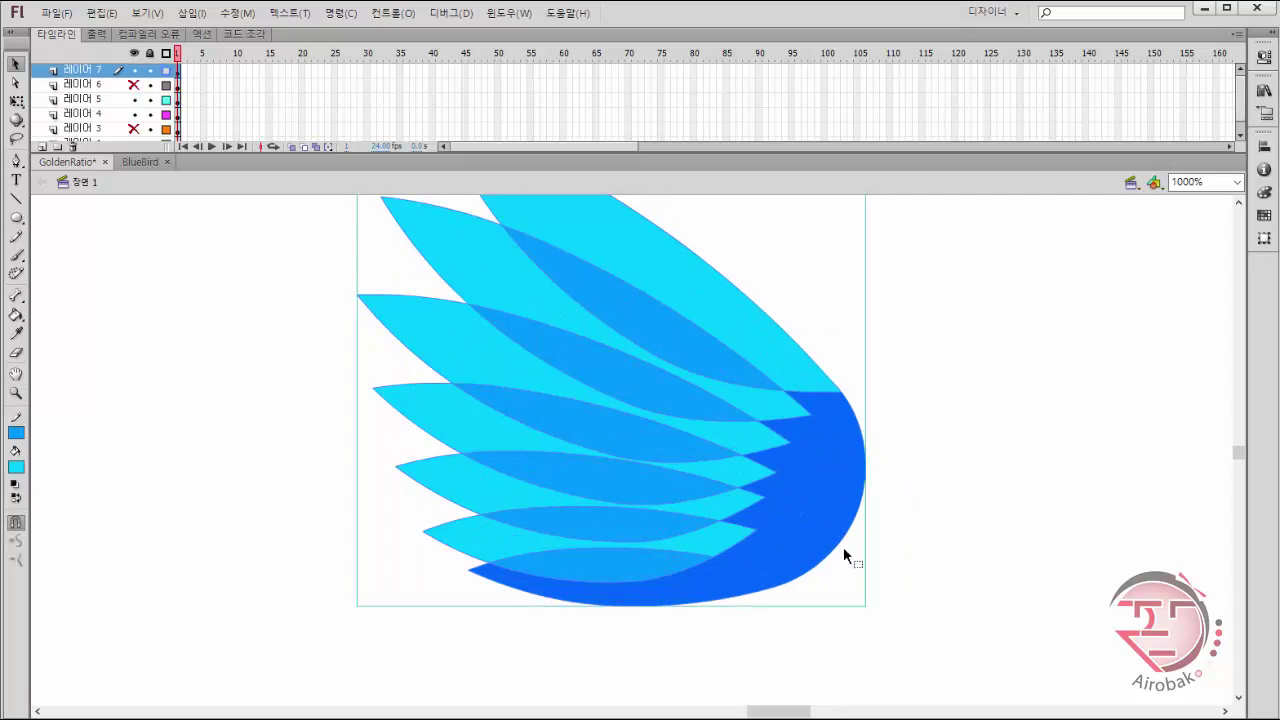
{"action": "left_click", "coordinate": [828, 530]}
Try to break apart the coloured wing group.
{"action": "left_click", "coordinate": [101, 13]}
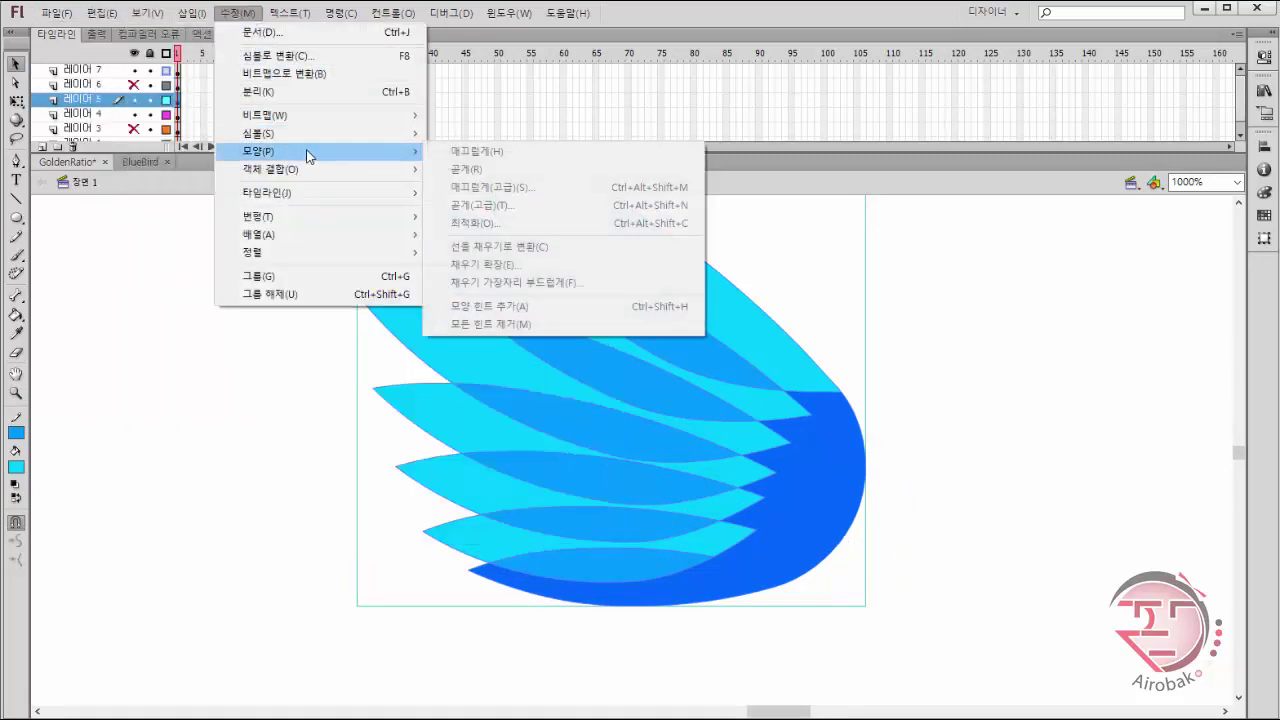
{"action": "left_click", "coordinate": [326, 91]}
{"action": "left_click", "coordinate": [957, 372]}
{"action": "left_click", "coordinate": [844, 439]}
{"action": "left_click", "coordinate": [966, 342]}
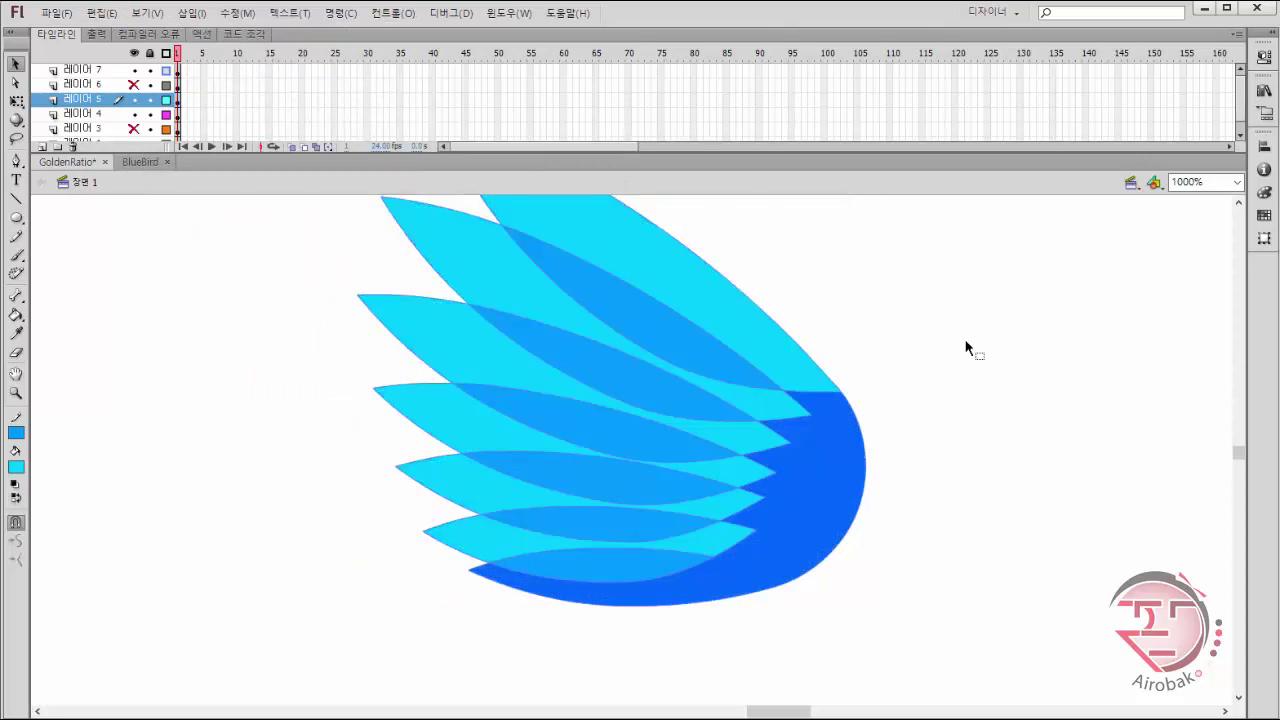
Select and group the wing artwork, show the body layer again and move the wing up and right over the bird's back.
{"action": "key", "text": "z"}
{"action": "left_click", "coordinate": [866, 312], "text": "alt"}
{"action": "key", "text": "v"}
{"action": "left_click_drag", "start_coordinate": [281, 298], "coordinate": [686, 609]}
{"action": "key", "text": "ctrl+g"}
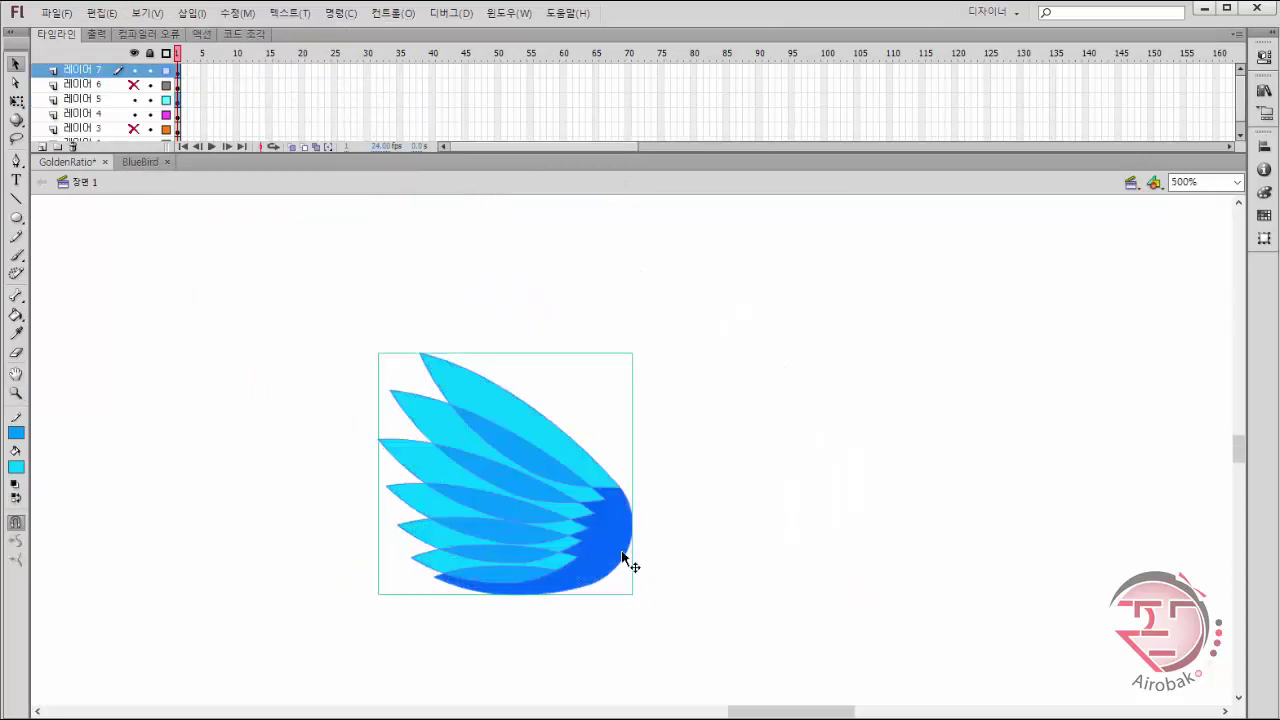
{"action": "left_click_drag", "start_coordinate": [623, 557], "coordinate": [669, 557]}
{"action": "left_click", "coordinate": [133, 84]}
{"action": "left_click_drag", "start_coordinate": [536, 452], "coordinate": [576, 402]}
{"action": "left_click", "coordinate": [772, 392]}
Move the coloured wing off its outline copy onto the bird's back and delete the outline copy.
{"action": "left_click_drag", "start_coordinate": [660, 435], "coordinate": [586, 510]}
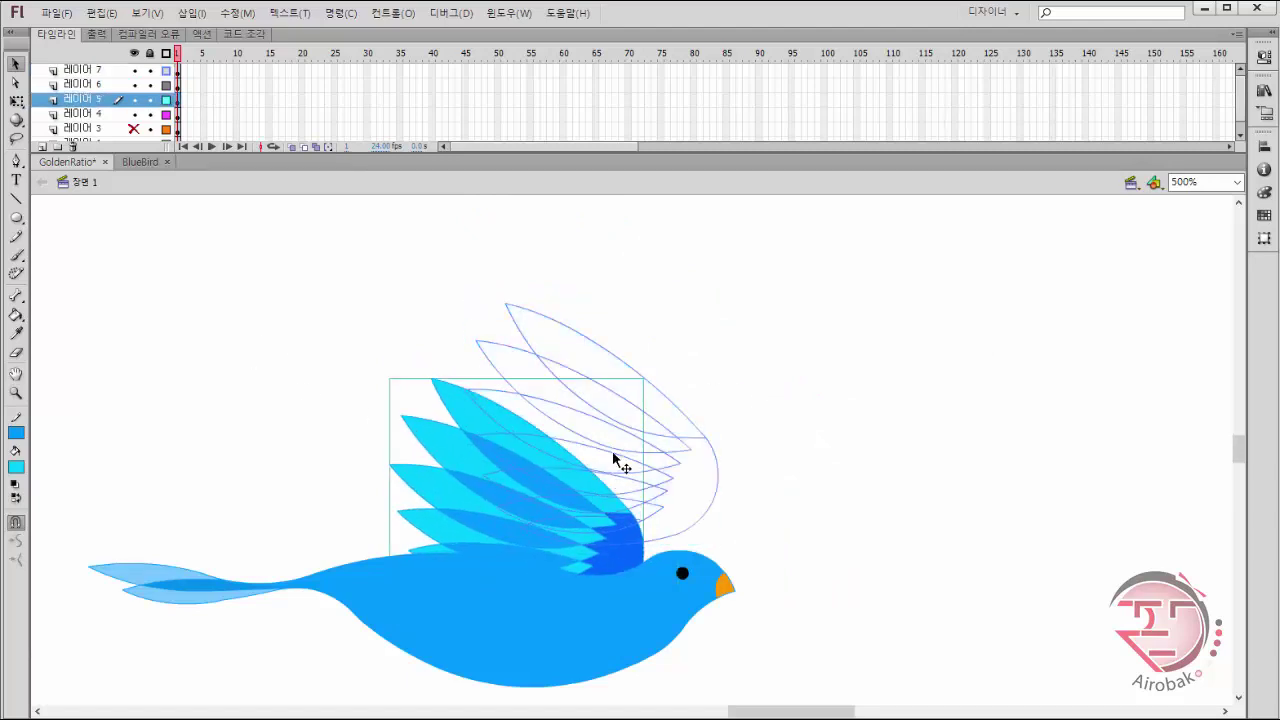
{"action": "left_click", "coordinate": [717, 508]}
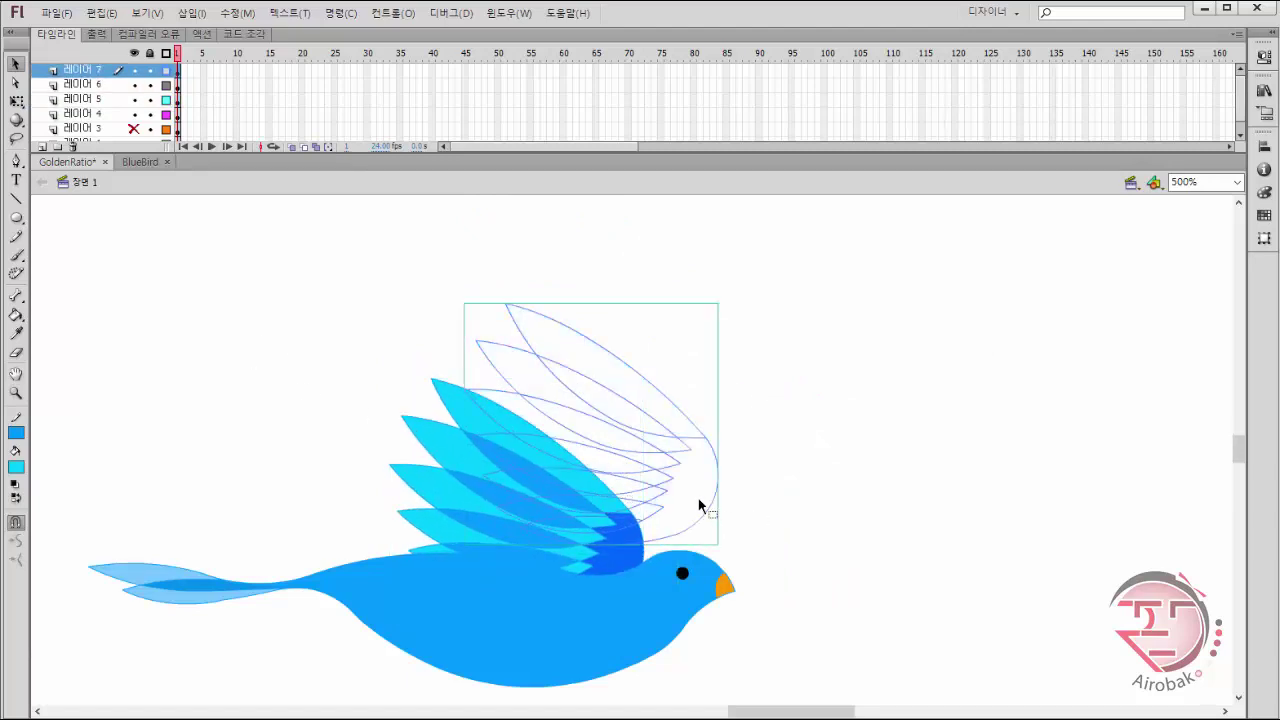
{"action": "key", "text": "Delete"}
Cut the coloured wing from layer 5 and paste it in place on layer 7.
{"action": "left_click", "coordinate": [551, 495]}
{"action": "key", "text": "ctrl+x"}
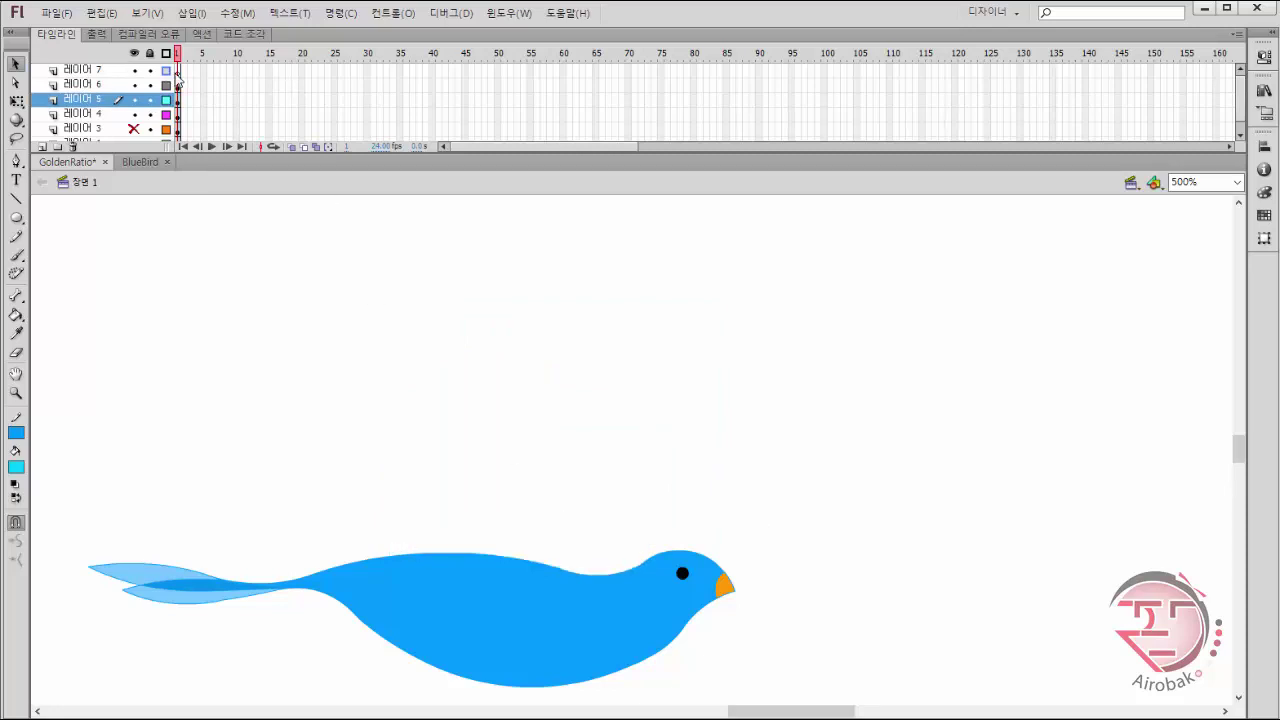
{"action": "left_click", "coordinate": [80, 69]}
{"action": "right_click", "coordinate": [428, 360]}
{"action": "left_click", "coordinate": [486, 426]}
Move the wing down onto the bird's body and rotate it about 21° clockwise.
{"action": "left_click_drag", "start_coordinate": [538, 460], "coordinate": [516, 483]}
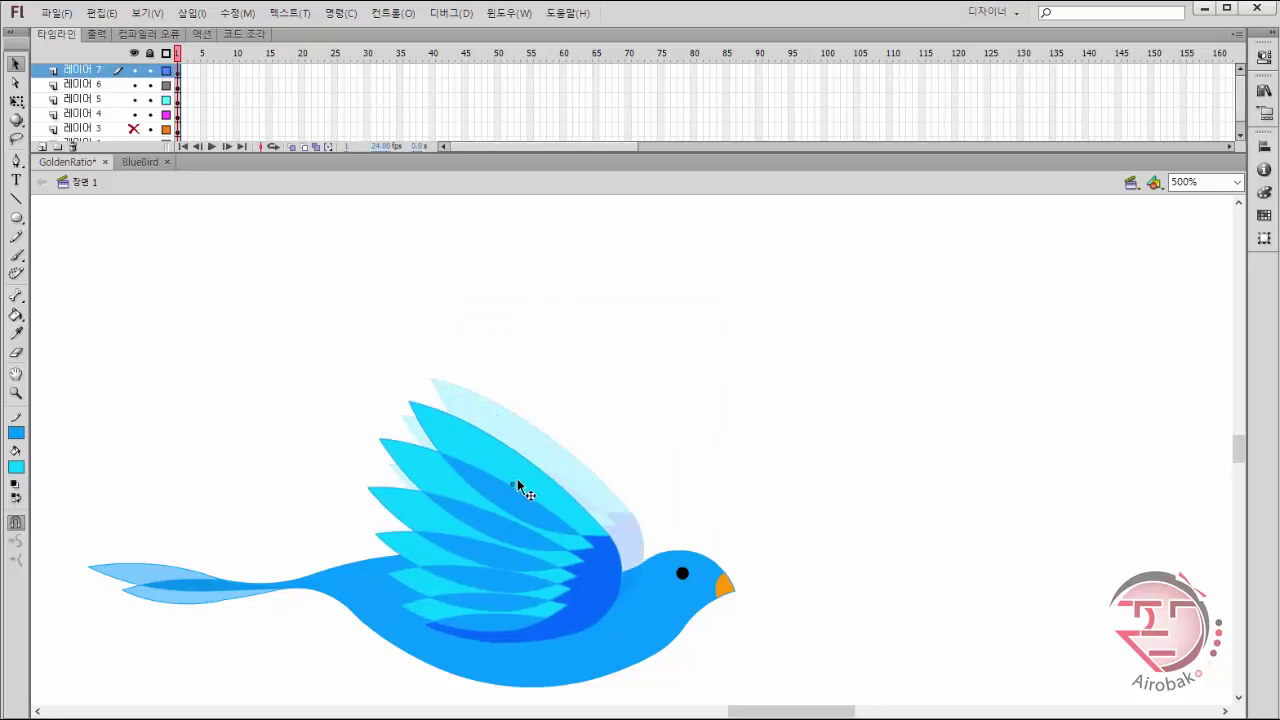
{"action": "left_click_drag", "start_coordinate": [566, 549], "coordinate": [570, 570]}
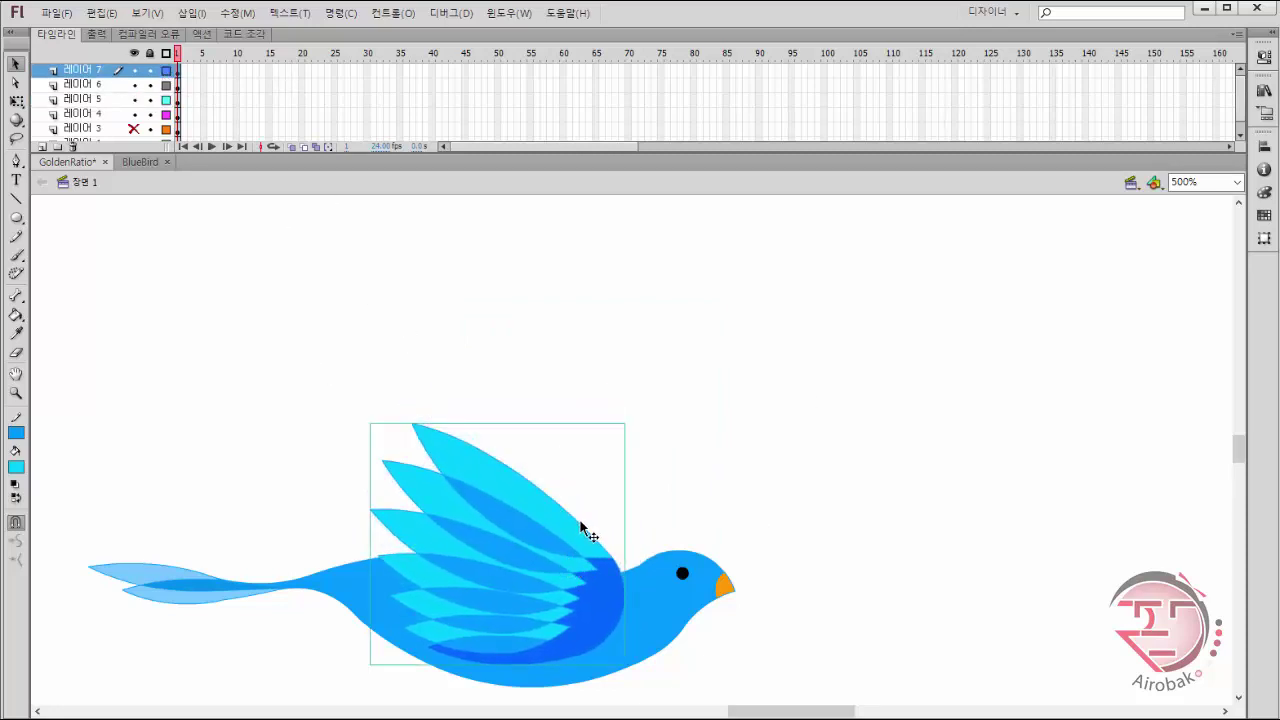
{"action": "key", "text": "q"}
{"action": "left_click_drag", "start_coordinate": [630, 420], "coordinate": [680, 448]}
Try scaling the rotated wing to 30%, and undo the scaling.
{"action": "left_click", "coordinate": [1264, 238]}
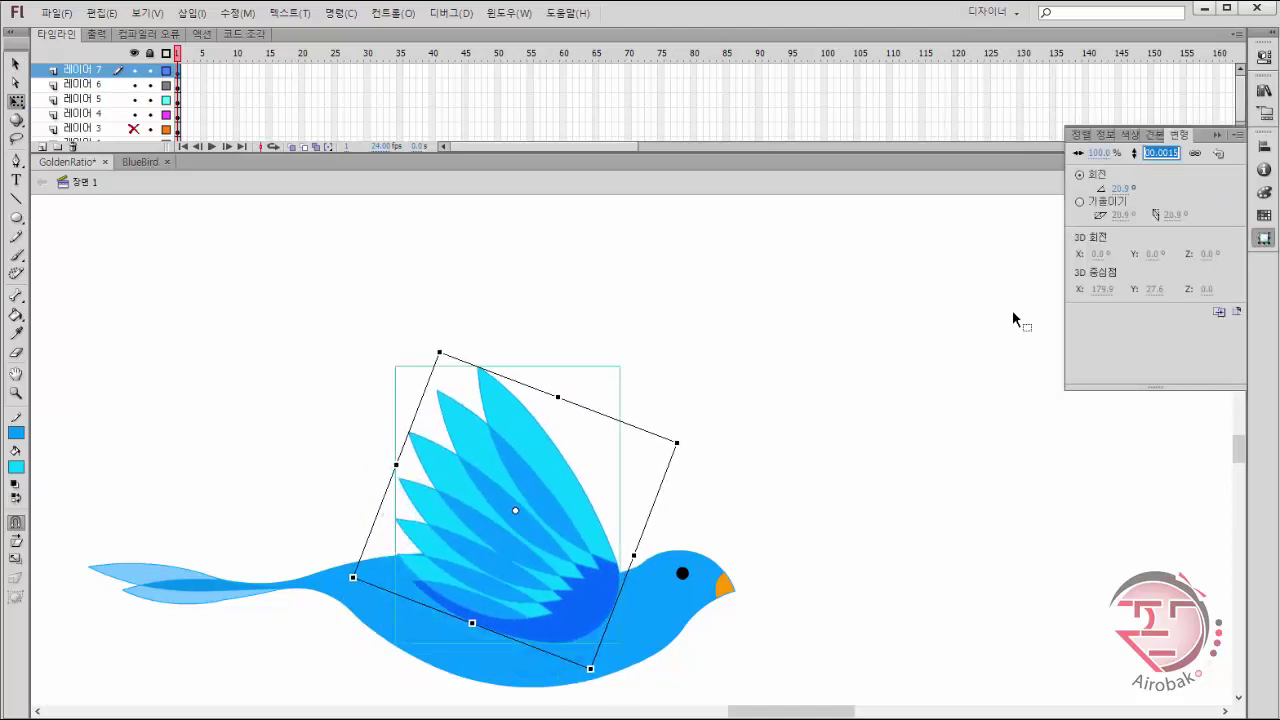
{"action": "type", "text": "30"}
{"action": "key", "text": "Return"}
{"action": "left_click", "coordinate": [1148, 154]}
{"action": "left_click", "coordinate": [929, 291]}
{"action": "key", "text": "ctrl+z"}
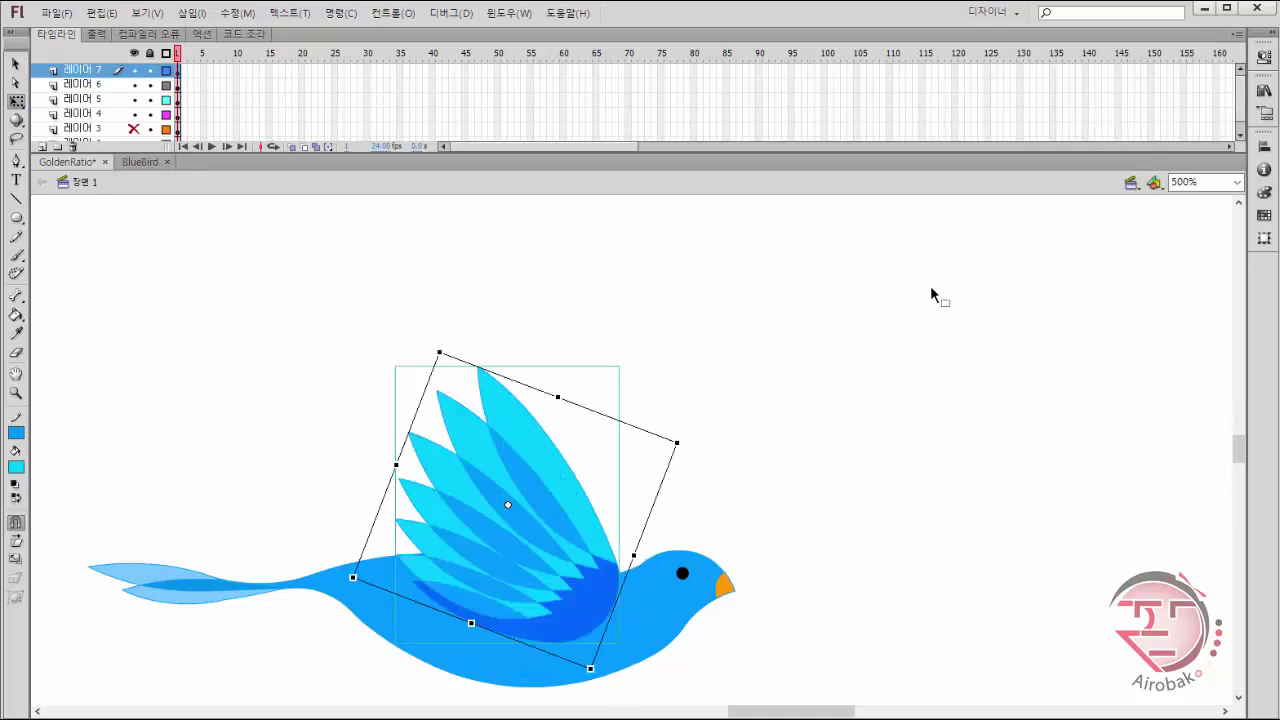
Scale the front wing to 130%.
{"action": "left_click", "coordinate": [1264, 238]}
{"action": "left_click", "coordinate": [1148, 154]}
{"action": "type", "text": "130"}
{"action": "key", "text": "Return"}
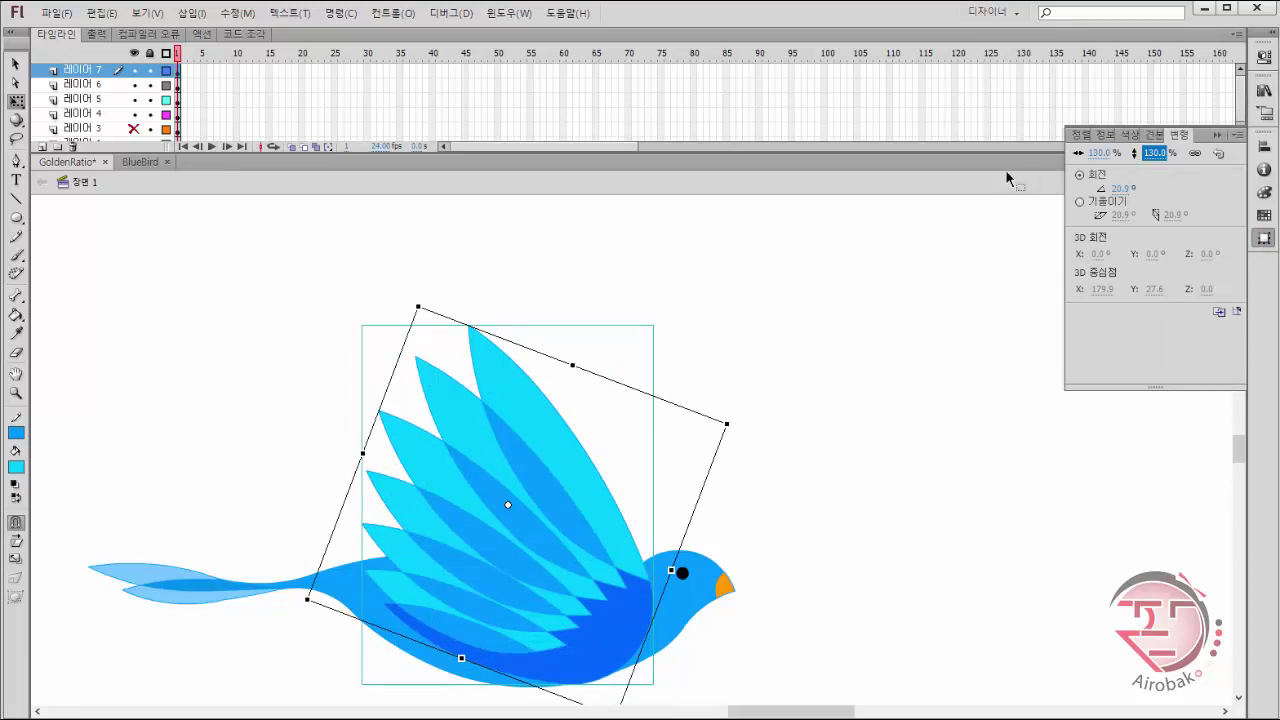
Rotate the enlarged wing further clockwise and reposition it so its root rests on the body behind the head.
{"action": "left_click_drag", "start_coordinate": [743, 414], "coordinate": [755, 457]}
{"action": "left_click_drag", "start_coordinate": [531, 499], "coordinate": [521, 470]}
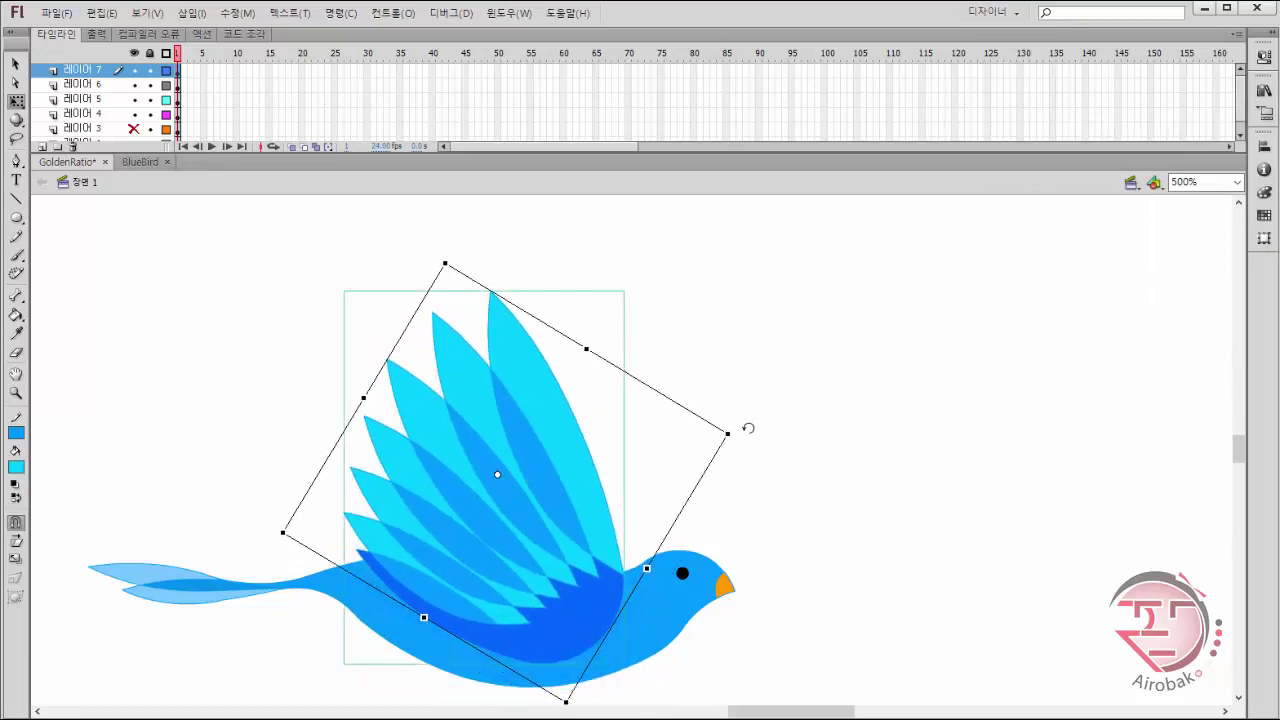
{"action": "left_click", "coordinate": [560, 512]}
{"action": "left_click_drag", "start_coordinate": [748, 425], "coordinate": [753, 453]}
{"action": "left_click_drag", "start_coordinate": [531, 514], "coordinate": [543, 514]}
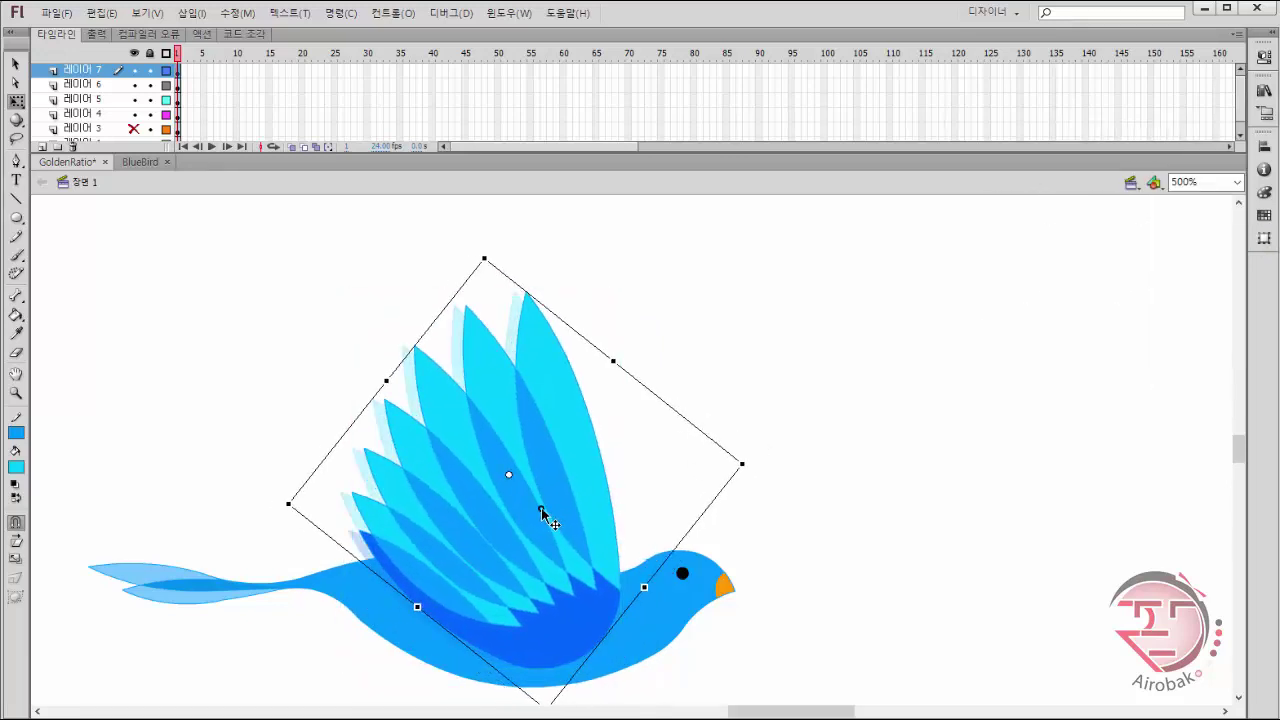
Place a copy of the wing on layer 6, move it behind the front wing and rotate it -35°.
{"action": "left_click", "coordinate": [178, 101]}
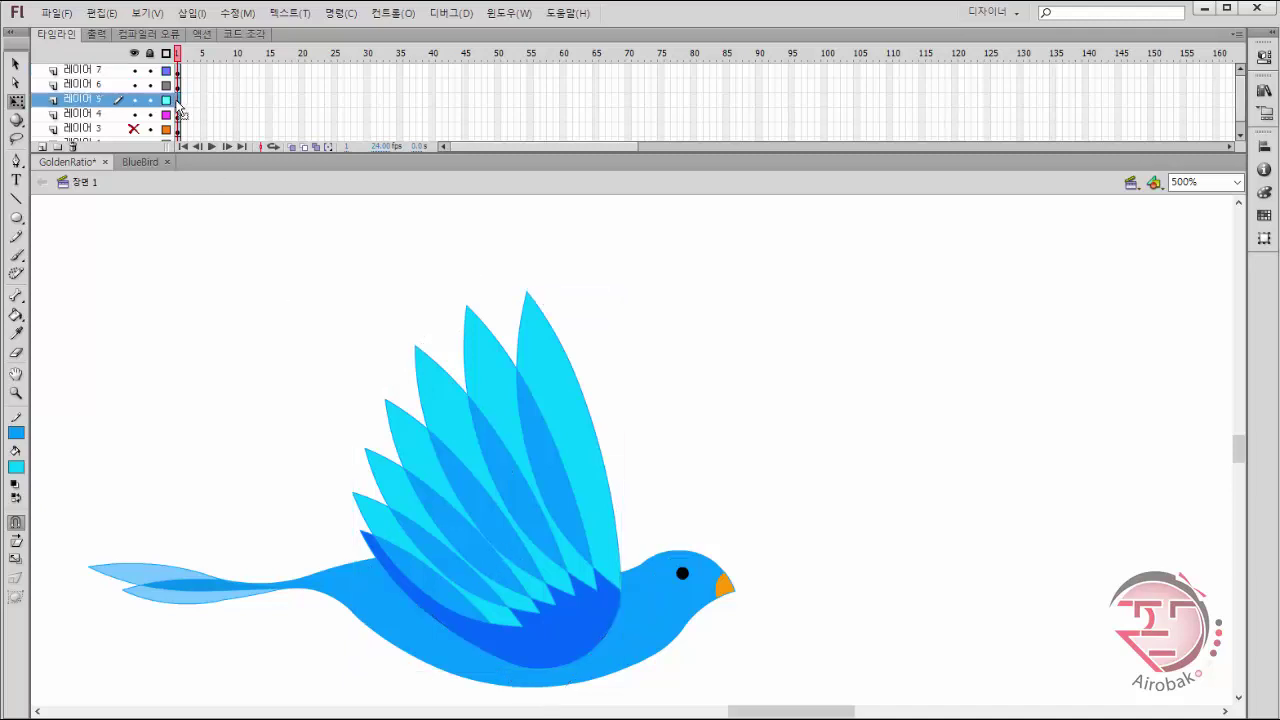
{"action": "left_click", "coordinate": [179, 85]}
{"action": "left_click", "coordinate": [184, 374]}
{"action": "left_click", "coordinate": [262, 413]}
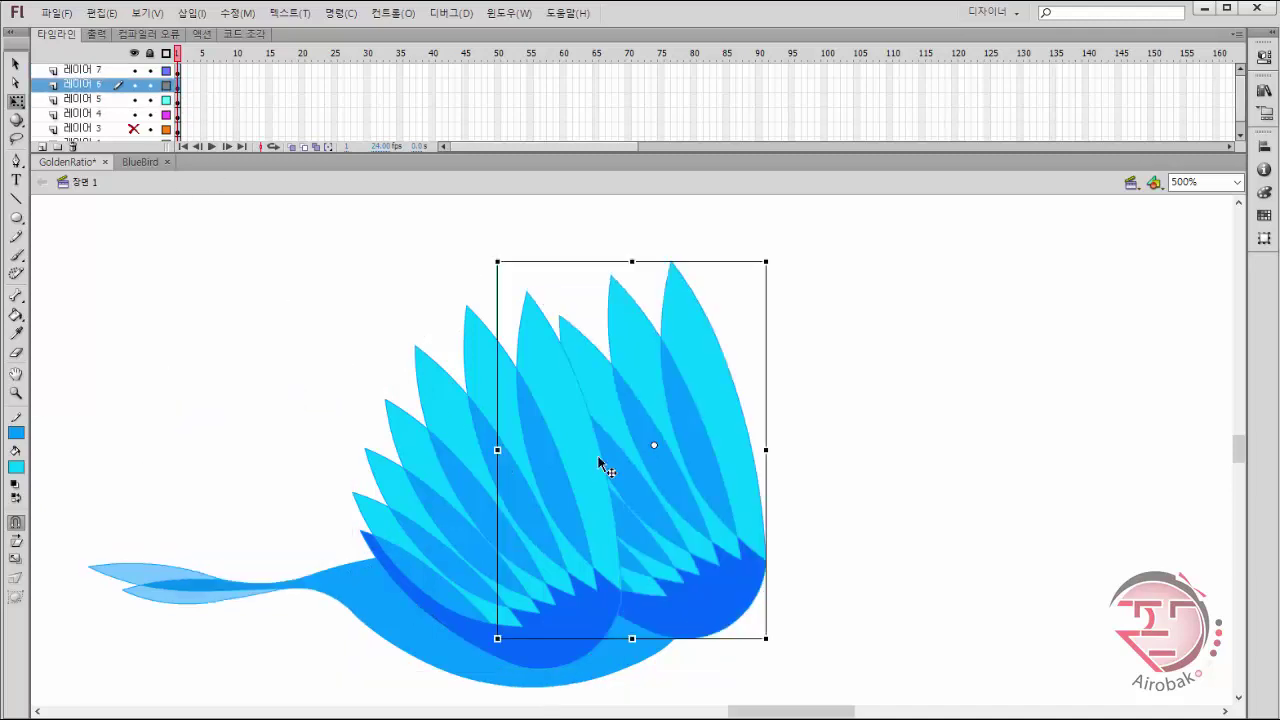
{"action": "left_click_drag", "start_coordinate": [600, 457], "coordinate": [429, 457]}
{"action": "left_click_drag", "start_coordinate": [529, 277], "coordinate": [400, 243]}
Scale the rear wing copy to 60%.
{"action": "left_click", "coordinate": [1264, 238]}
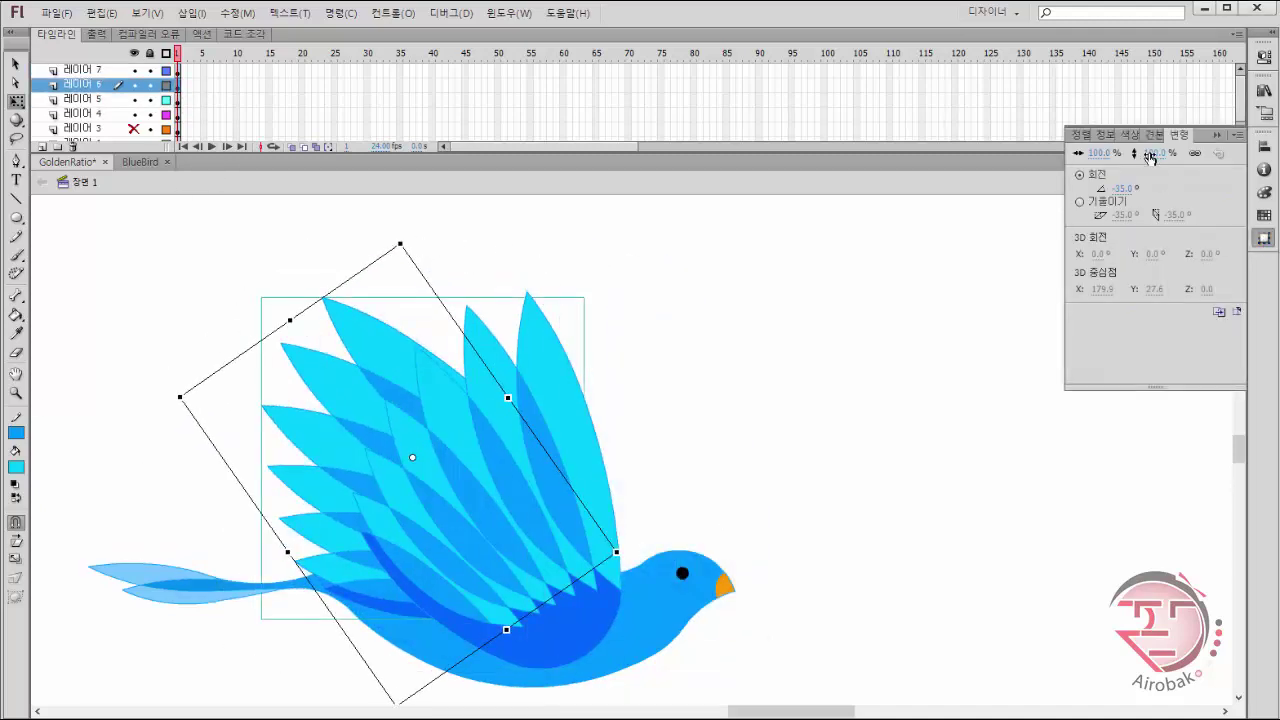
{"action": "left_click", "coordinate": [1150, 154]}
{"action": "type", "text": "70"}
{"action": "key", "text": "Return"}
{"action": "type", "text": "60"}
{"action": "key", "text": "Return"}
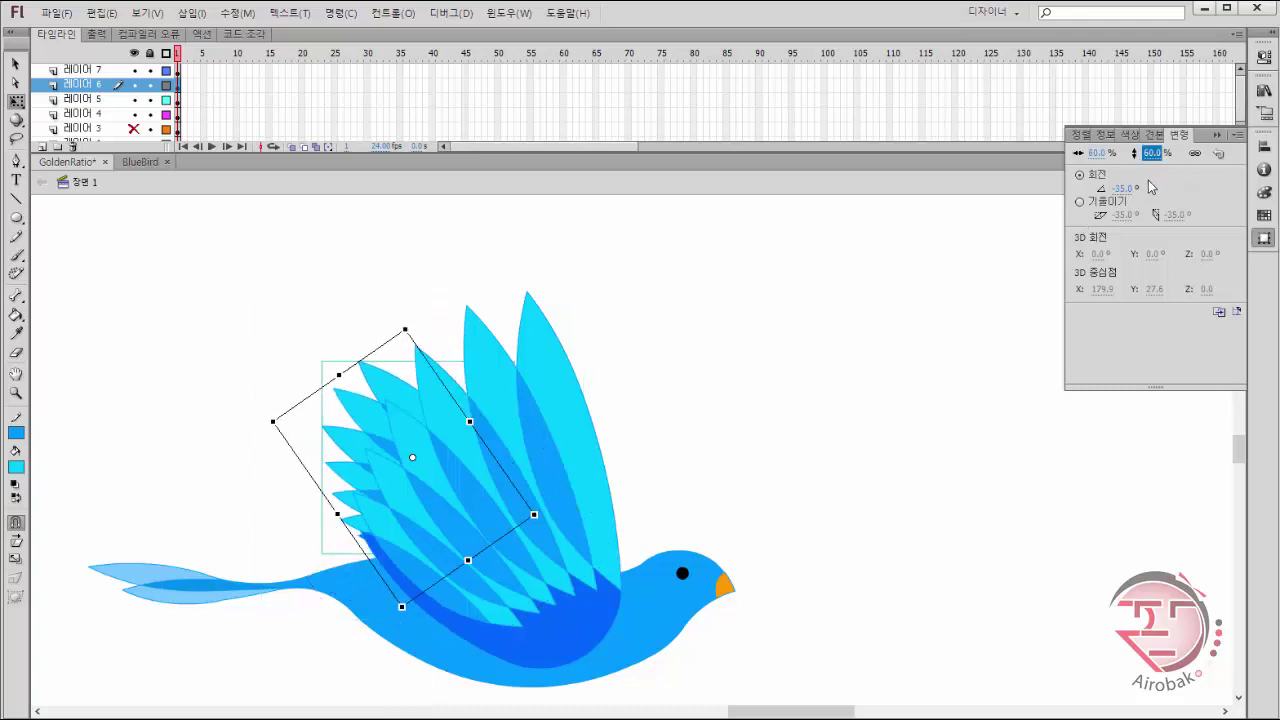
Rotate the rear wing further counterclockwise, move it down towards the tail and send it behind the body.
{"action": "left_click_drag", "start_coordinate": [416, 318], "coordinate": [356, 338]}
{"action": "left_click_drag", "start_coordinate": [374, 437], "coordinate": [342, 473]}
{"action": "right_click", "coordinate": [382, 432]}
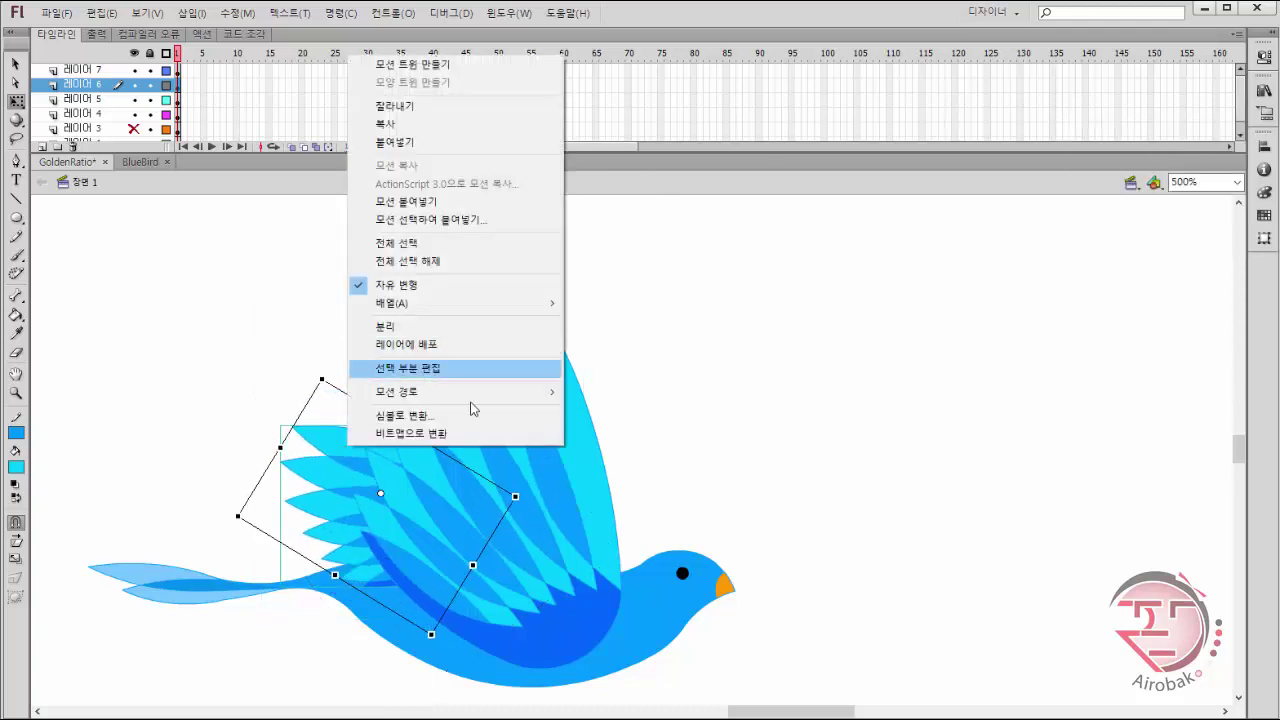
{"action": "mouse_move", "coordinate": [503, 306]}
{"action": "left_click", "coordinate": [666, 360]}
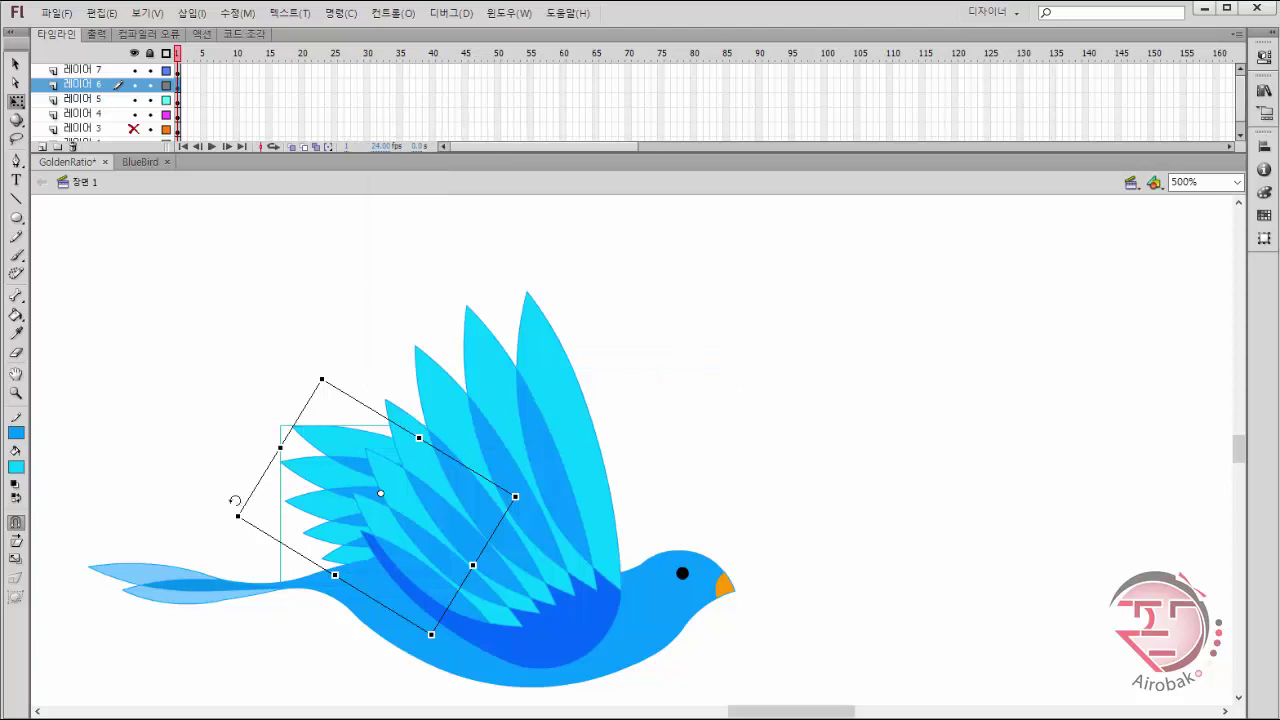
Rotate the second bird's rear wing slightly clockwise and deselect it.
{"action": "left_click_drag", "start_coordinate": [234, 500], "coordinate": [251, 466]}
{"action": "left_click", "coordinate": [770, 563]}
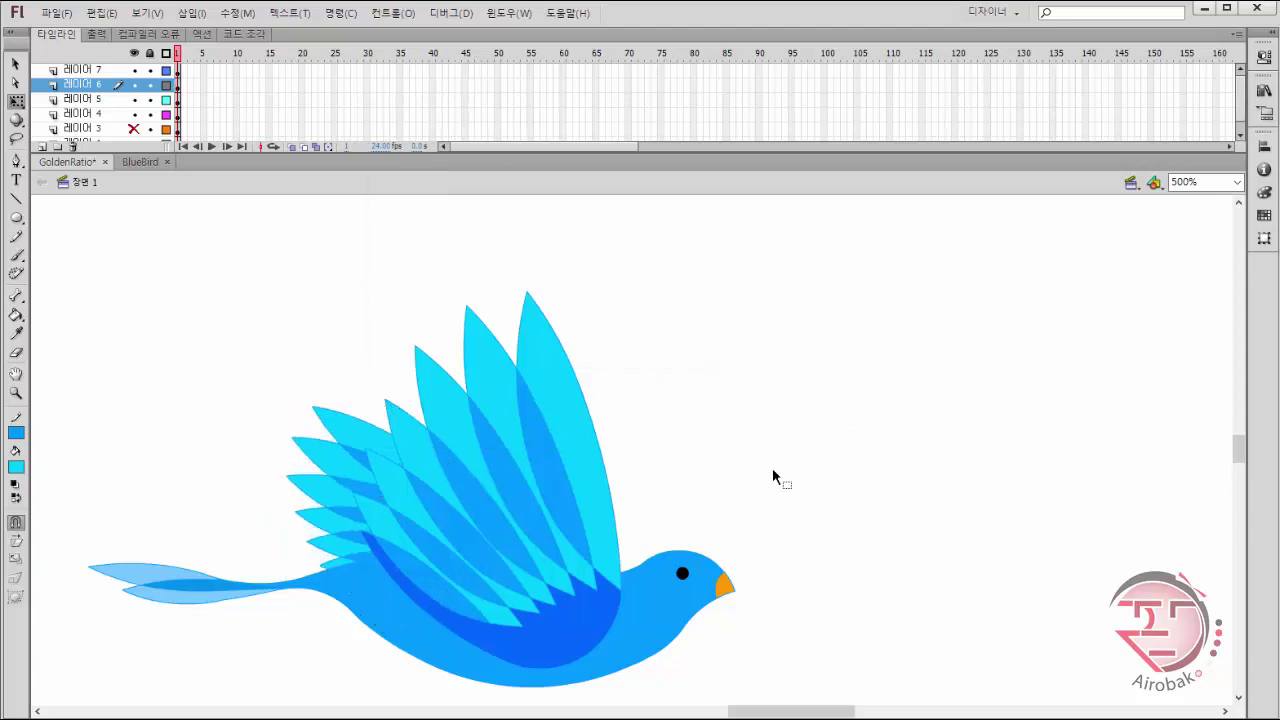
Move the first bird down to the middle of the stage, level with the second bird.
{"action": "key", "text": "z"}
{"action": "left_click", "coordinate": [646, 499], "text": "alt"}
{"action": "left_click", "coordinate": [646, 499], "text": "alt"}
{"action": "left_click", "coordinate": [440, 502], "text": "alt"}
{"action": "key", "text": "v"}
{"action": "left_click", "coordinate": [529, 291]}
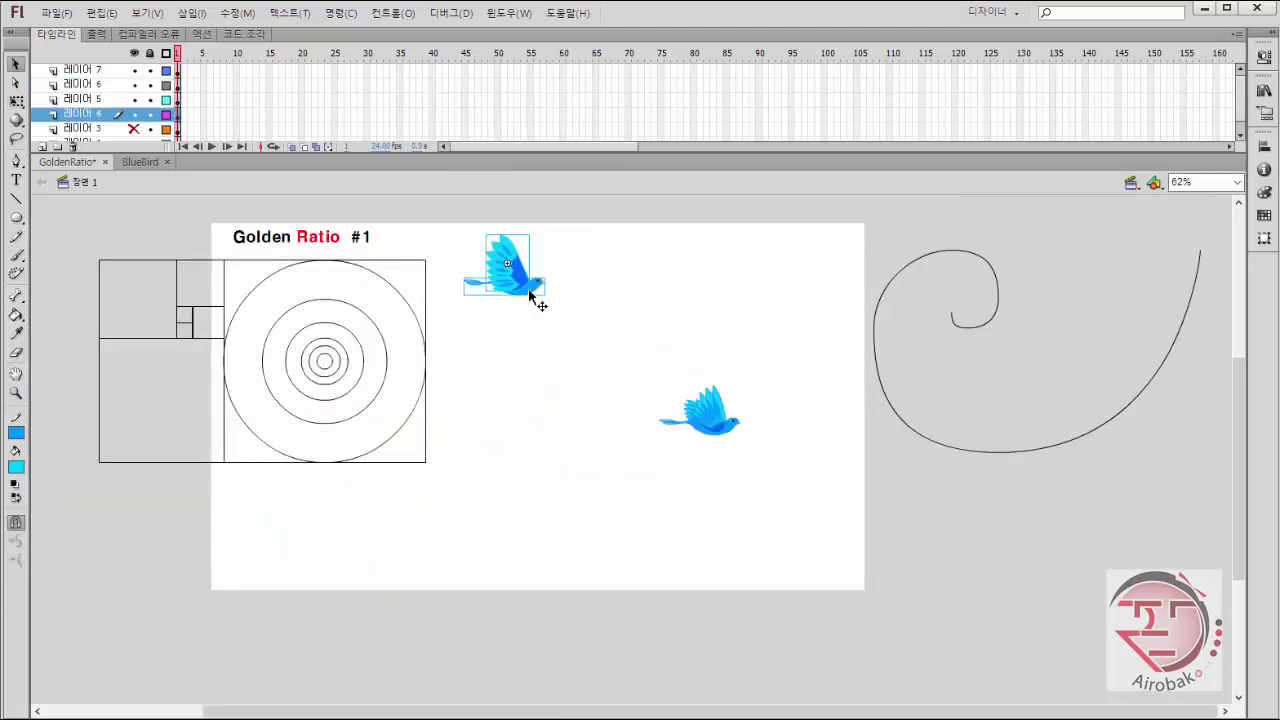
{"action": "left_click_drag", "start_coordinate": [529, 291], "coordinate": [590, 426]}
{"action": "left_click", "coordinate": [580, 418]}
Move the first bird's wing forward along the body towards the head.
{"action": "key", "text": "z"}
{"action": "left_click", "coordinate": [571, 410]}
{"action": "left_click", "coordinate": [660, 469]}
{"action": "left_click", "coordinate": [636, 462]}
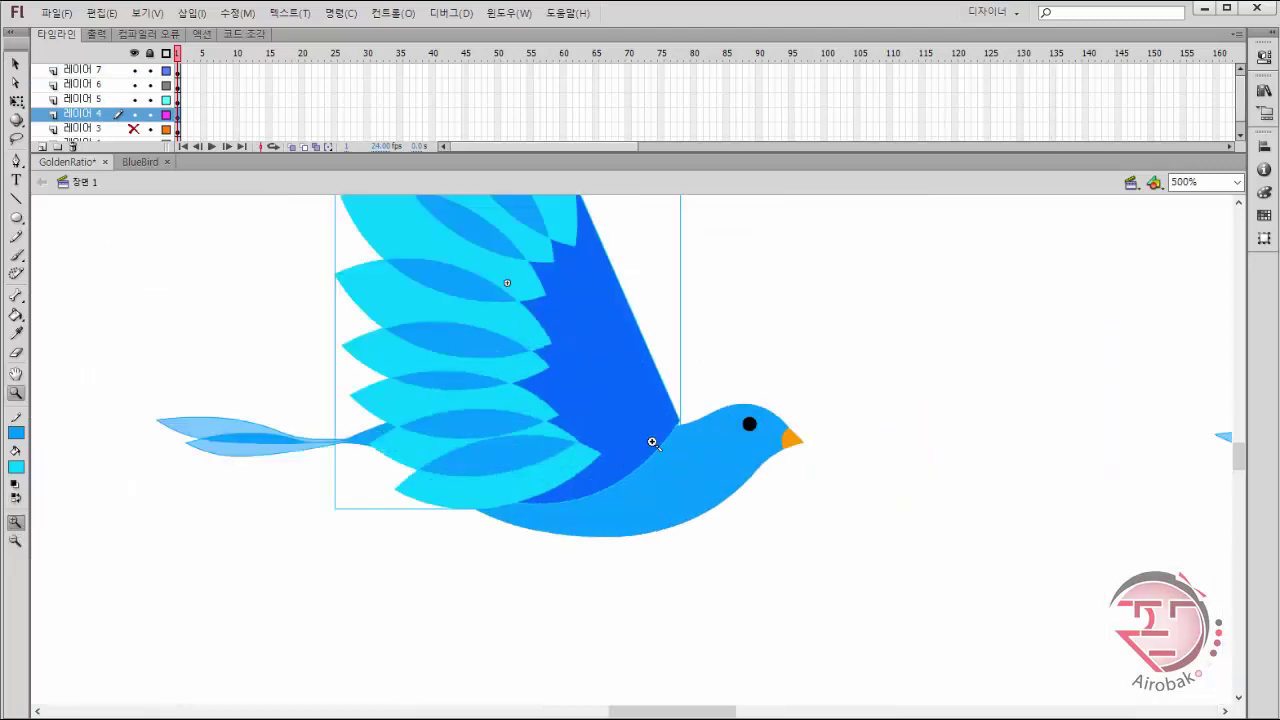
{"action": "key", "text": "v"}
{"action": "left_click_drag", "start_coordinate": [592, 344], "coordinate": [631, 350]}
Try the first bird's wing at 25%, 10% and 30%, and settle on a scale of 15%.
{"action": "left_click", "coordinate": [1263, 238]}
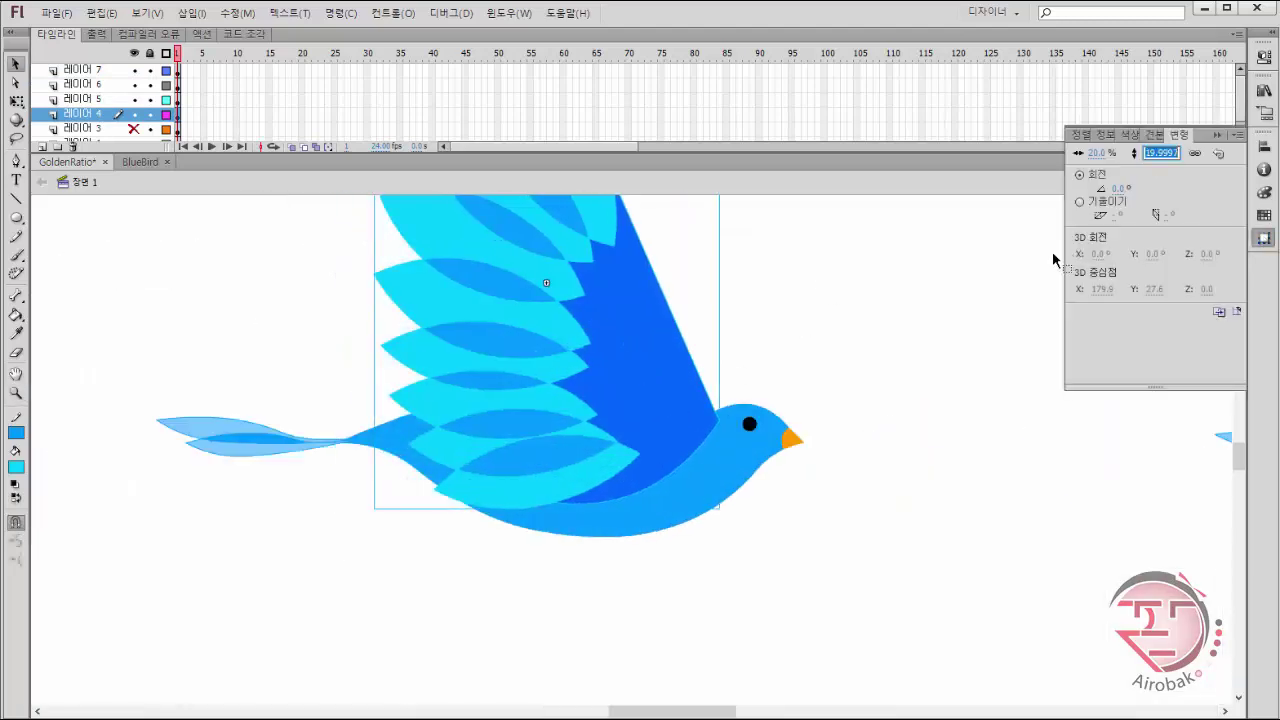
{"action": "type", "text": "25"}
{"action": "key", "text": "Return"}
{"action": "type", "text": "10"}
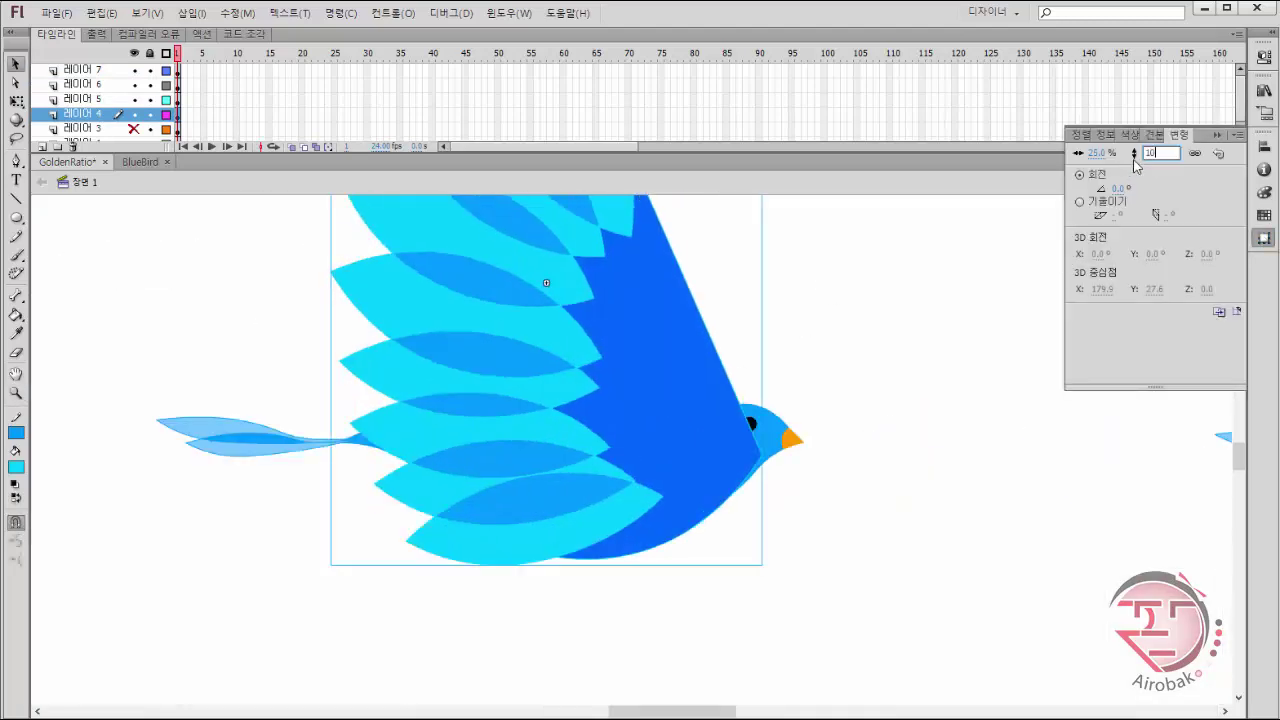
{"action": "key", "text": "Return"}
{"action": "type", "text": "30"}
{"action": "key", "text": "Return"}
{"action": "type", "text": "15"}
{"action": "key", "text": "Return"}
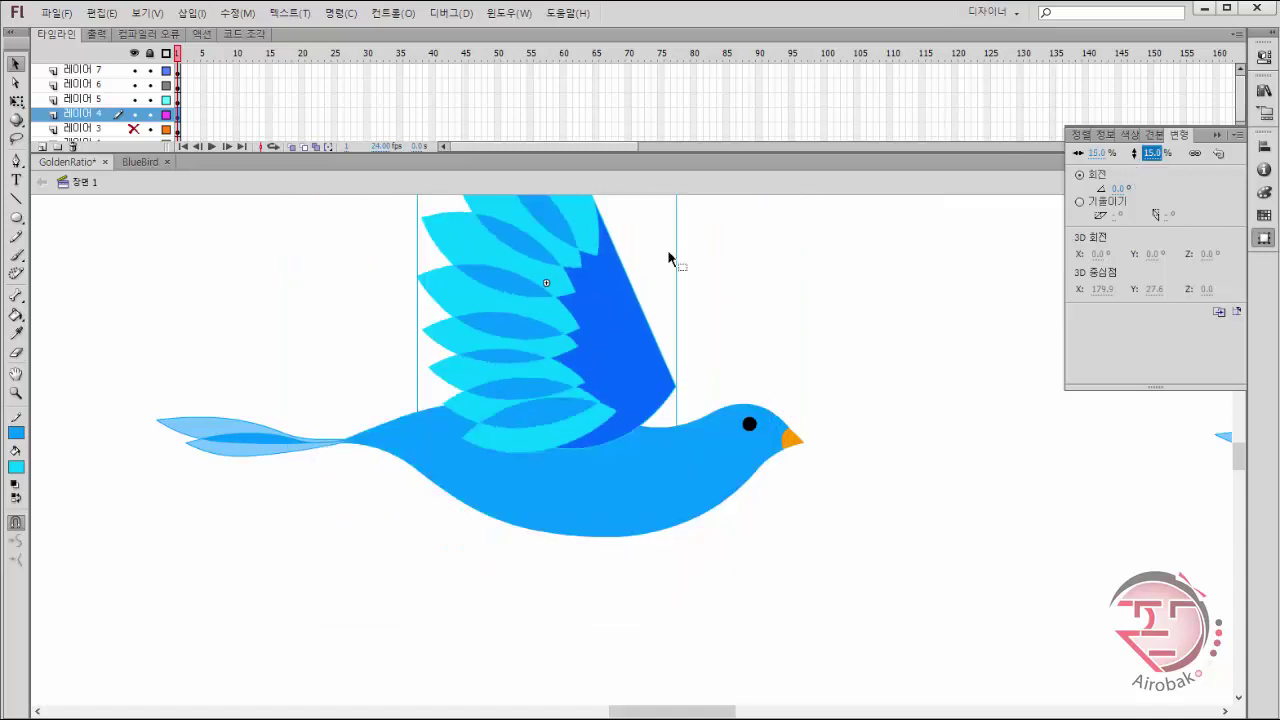
Lower the scaled wing onto the first bird's body, rotate it 5.7° clockwise and shift it slightly towards the head.
{"action": "left_click_drag", "start_coordinate": [620, 320], "coordinate": [639, 382]}
{"action": "key", "text": "q"}
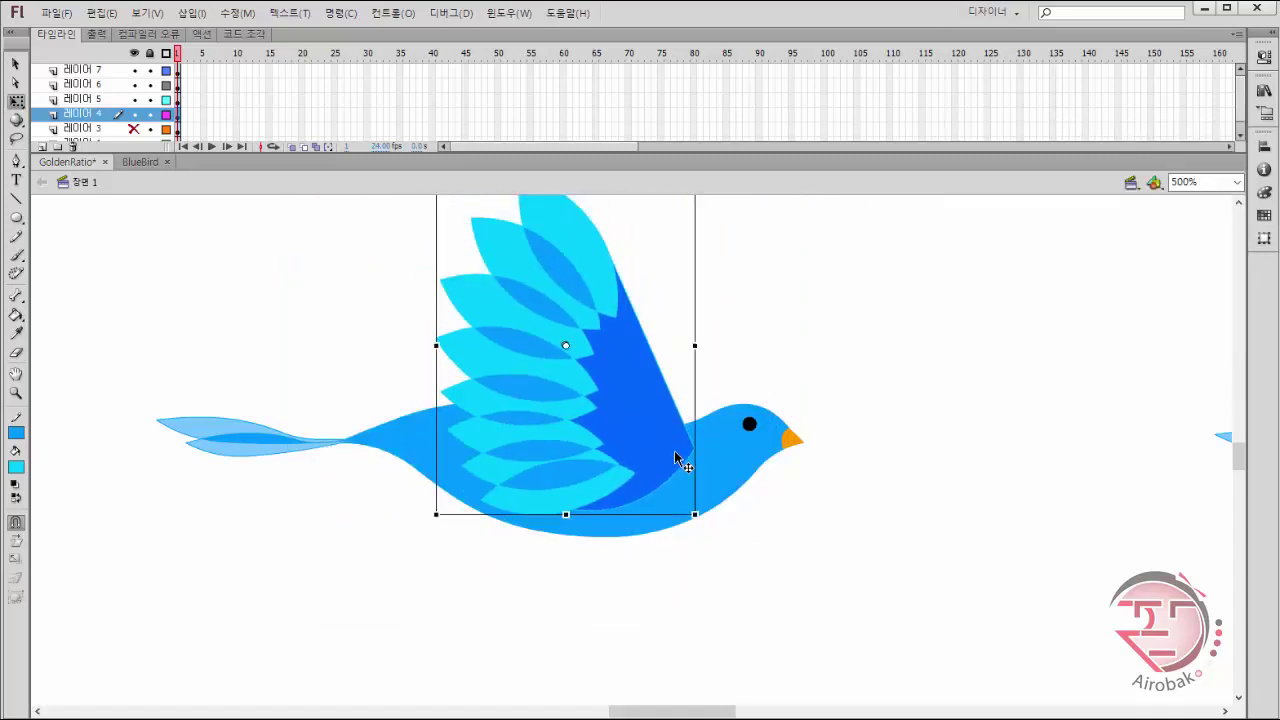
{"action": "left_click_drag", "start_coordinate": [706, 522], "coordinate": [691, 535]}
{"action": "left_click_drag", "start_coordinate": [624, 400], "coordinate": [640, 400]}
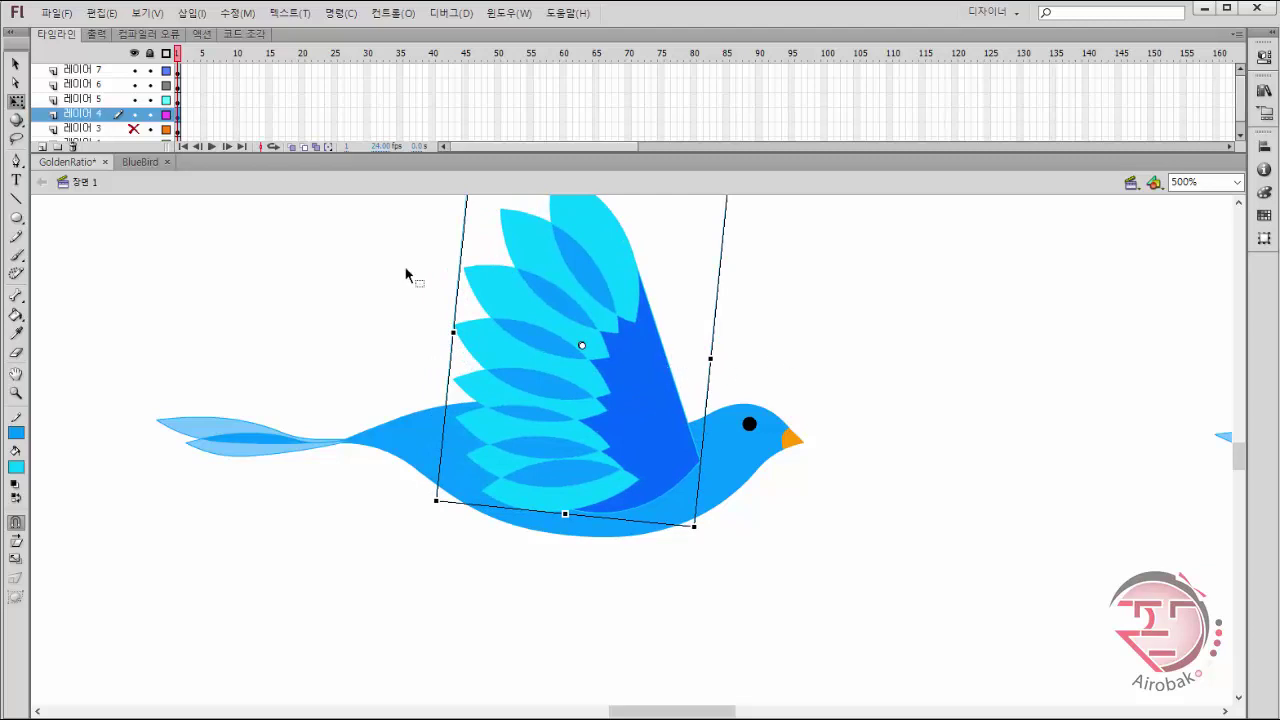
Paste a copy of the first bird's wing on layer 4, place it towards the tail and send it behind the body.
{"action": "key", "text": "ctrl+z"}
{"action": "left_click", "coordinate": [397, 449]}
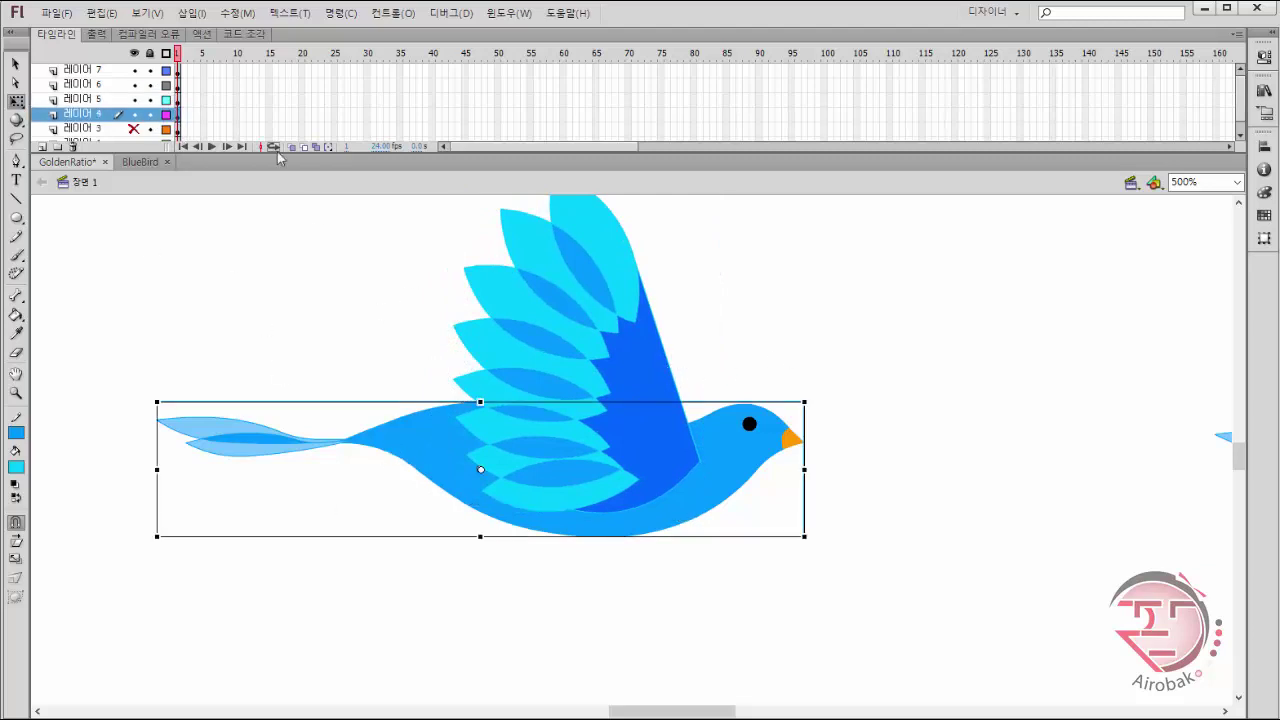
{"action": "right_click", "coordinate": [340, 297]}
{"action": "left_click", "coordinate": [403, 358]}
{"action": "right_click", "coordinate": [375, 345]}
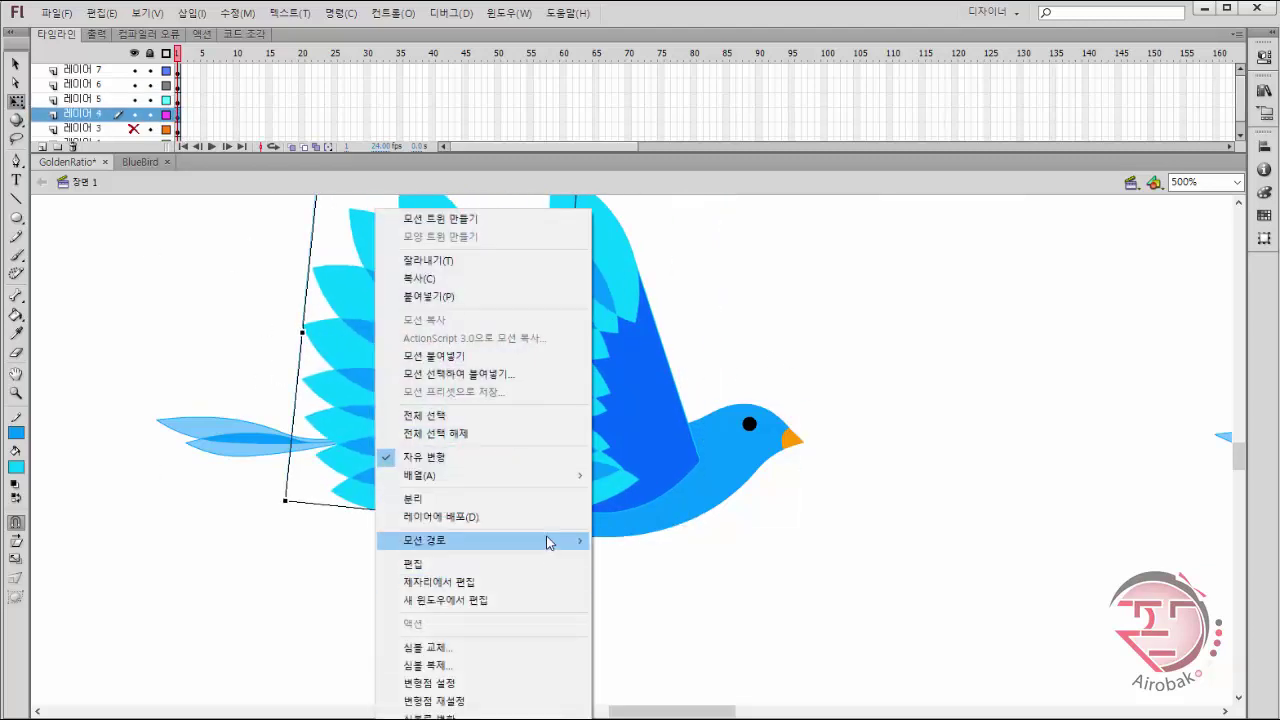
{"action": "mouse_move", "coordinate": [560, 475]}
{"action": "left_click", "coordinate": [663, 524]}
Scale the first bird's rear wing to 10% and rotate it counterclockwise behind the front wing.
{"action": "left_click", "coordinate": [1264, 239]}
{"action": "left_click", "coordinate": [1159, 153]}
{"action": "type", "text": "80"}
{"action": "key", "text": "Return"}
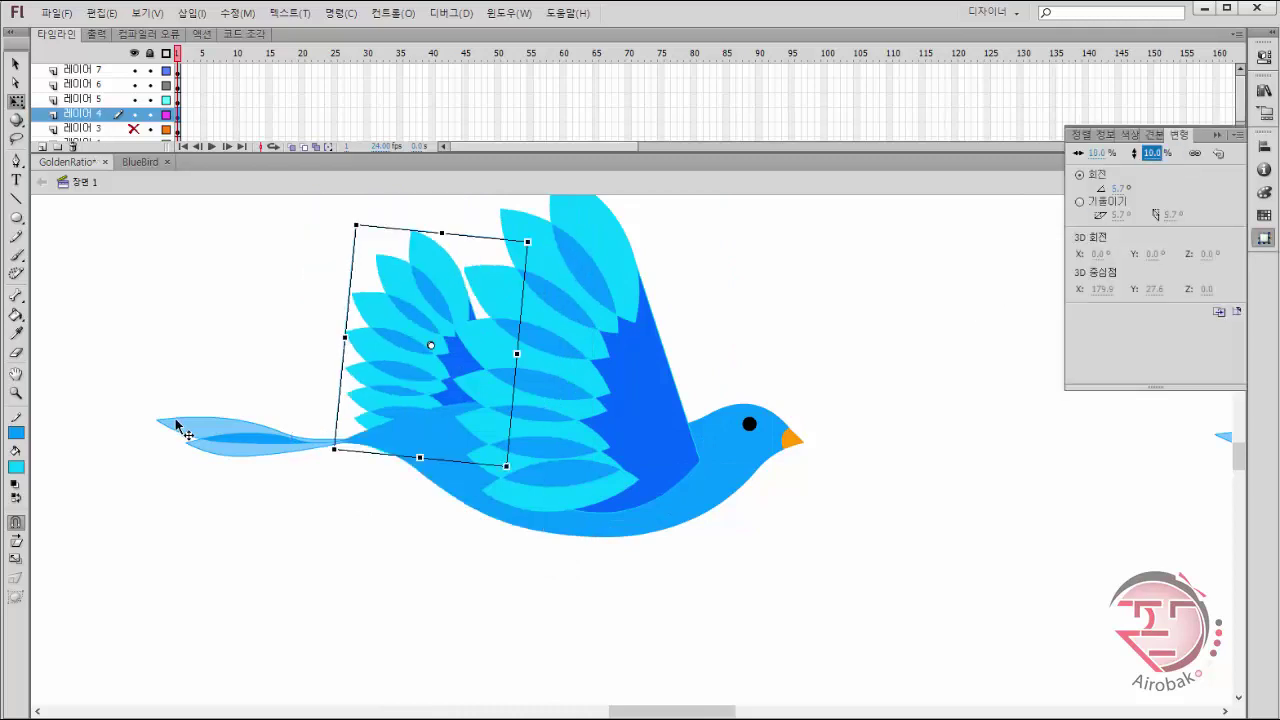
{"action": "left_click", "coordinate": [357, 214]}
{"action": "left_click_drag", "start_coordinate": [357, 213], "coordinate": [308, 290]}
Scale the first bird's front wing to 17% and raise it slightly on the body.
{"action": "key", "text": "z"}
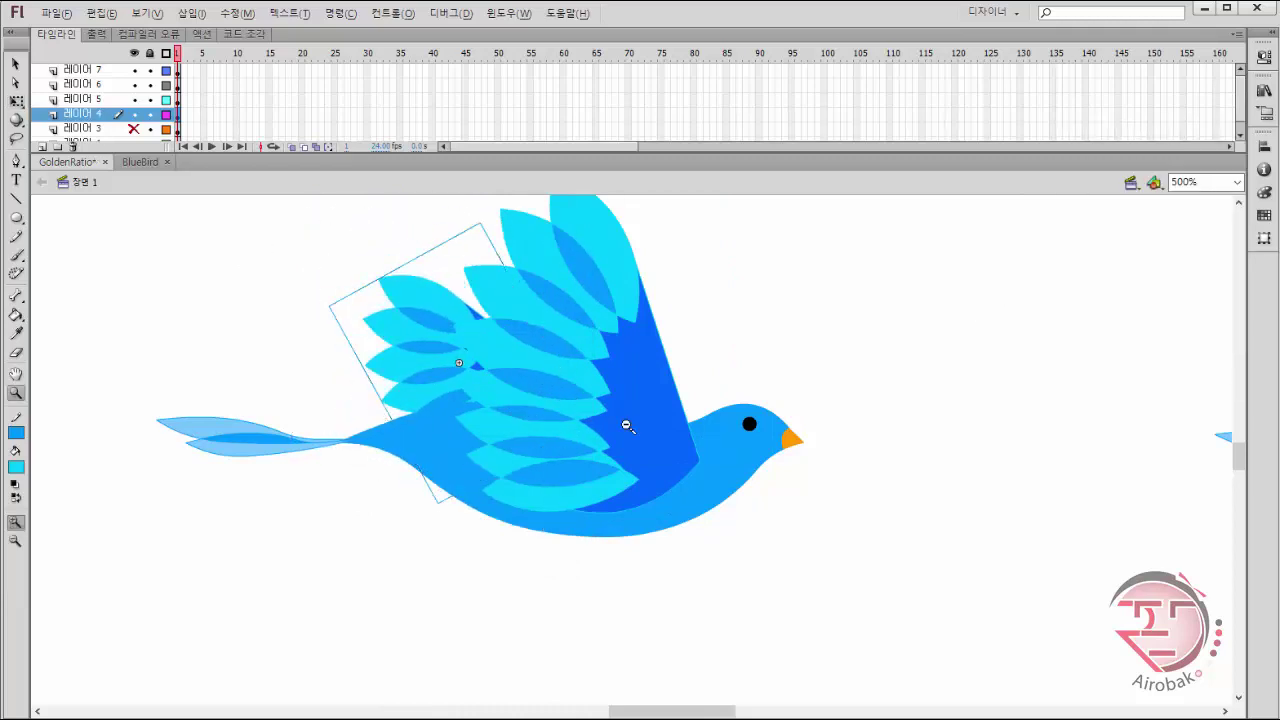
{"action": "left_click", "coordinate": [722, 386], "text": "alt"}
{"action": "key", "text": "v"}
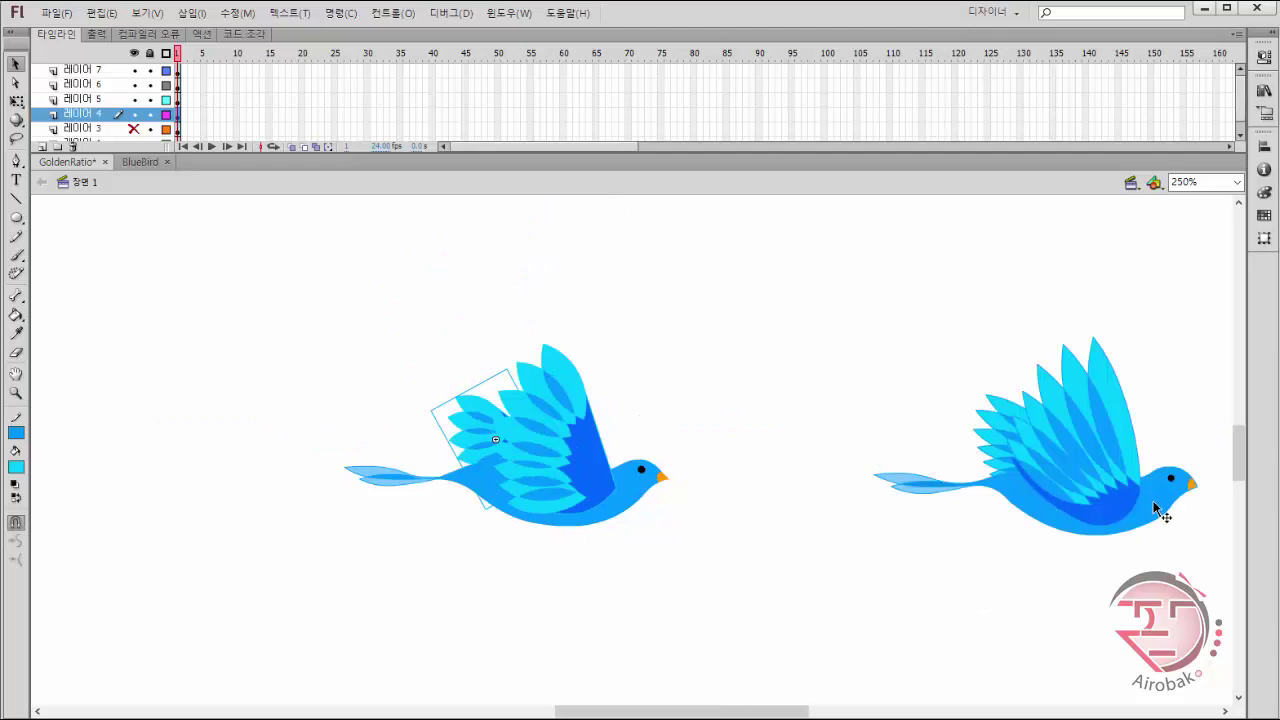
{"action": "left_click", "coordinate": [1040, 462]}
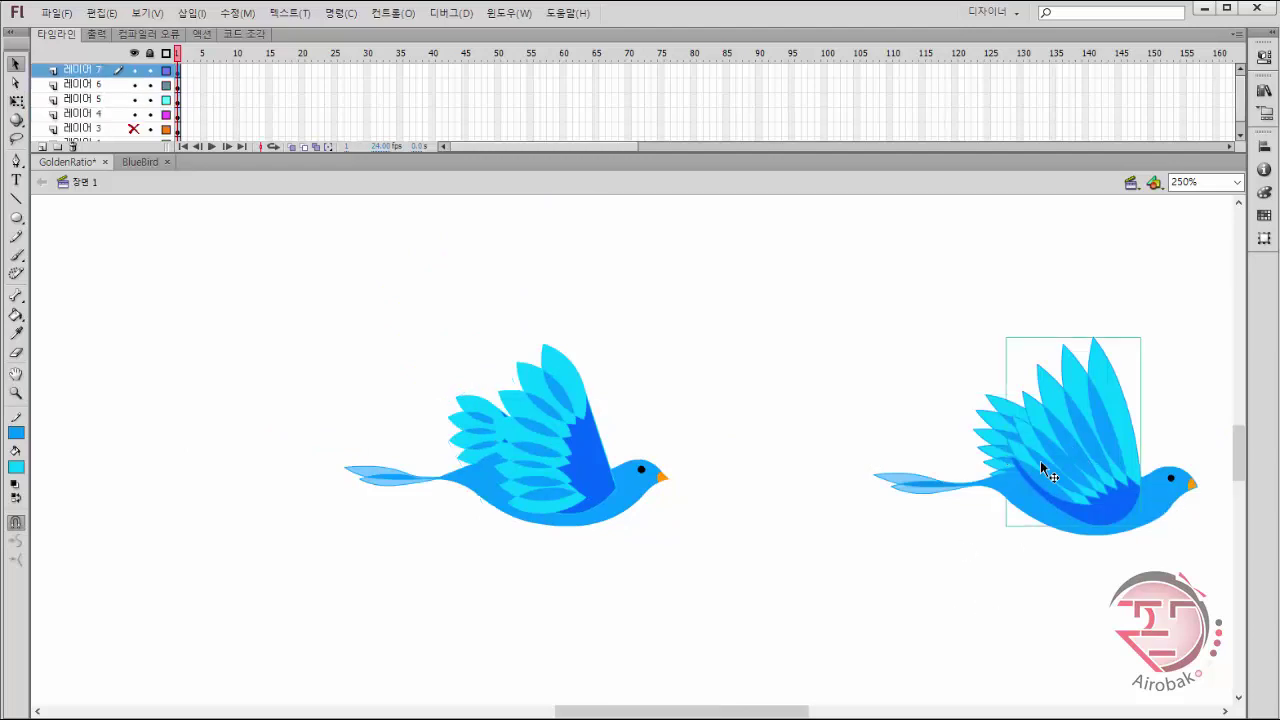
{"action": "key", "text": "z"}
{"action": "left_click", "coordinate": [712, 485], "text": "alt"}
{"action": "left_click", "coordinate": [711, 486], "text": "alt"}
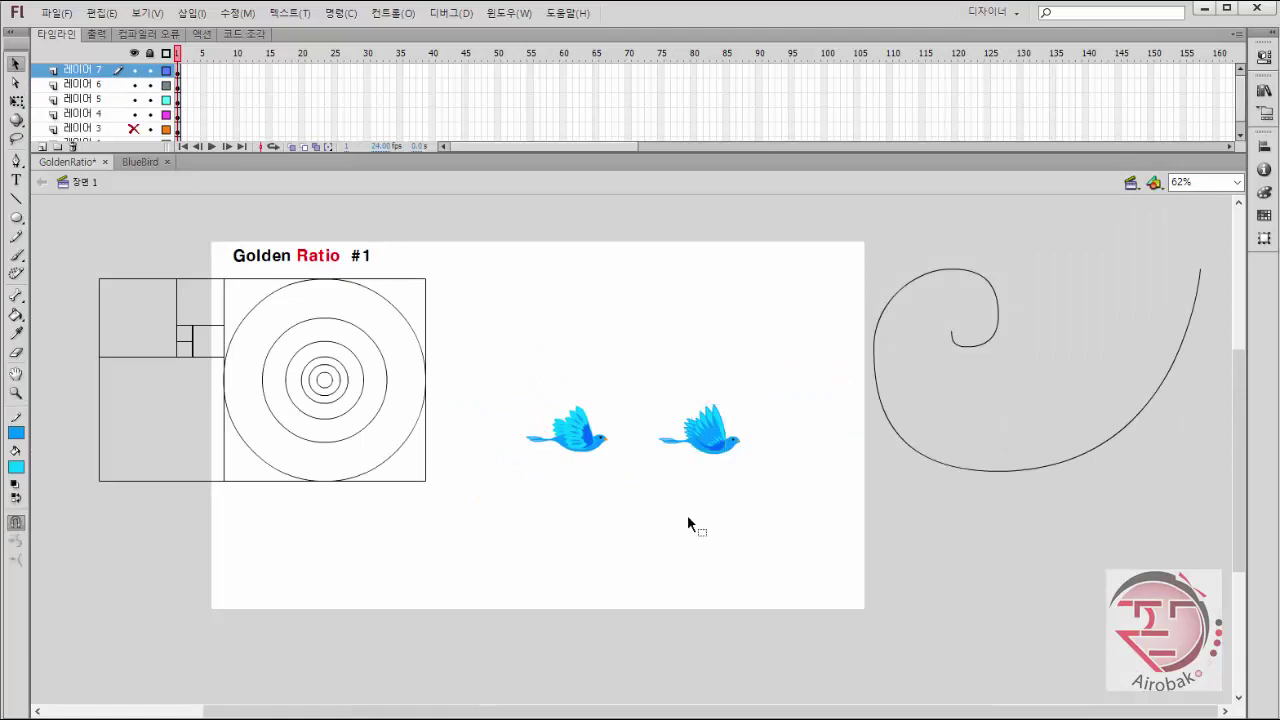
{"action": "left_click", "coordinate": [590, 458]}
{"action": "key", "text": "v"}
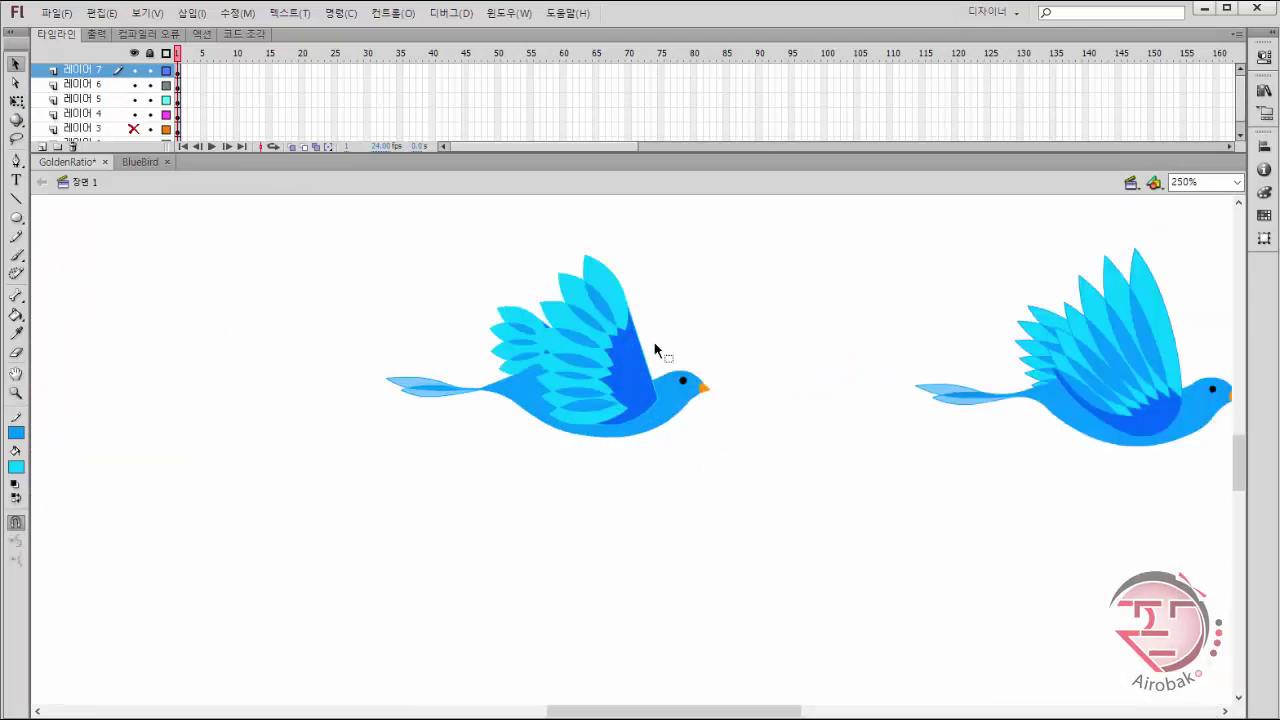
{"action": "left_click", "coordinate": [606, 294]}
{"action": "key", "text": "ctrl+t"}
{"action": "left_click", "coordinate": [1152, 153]}
{"action": "type", "text": "17"}
{"action": "key", "text": "Return"}
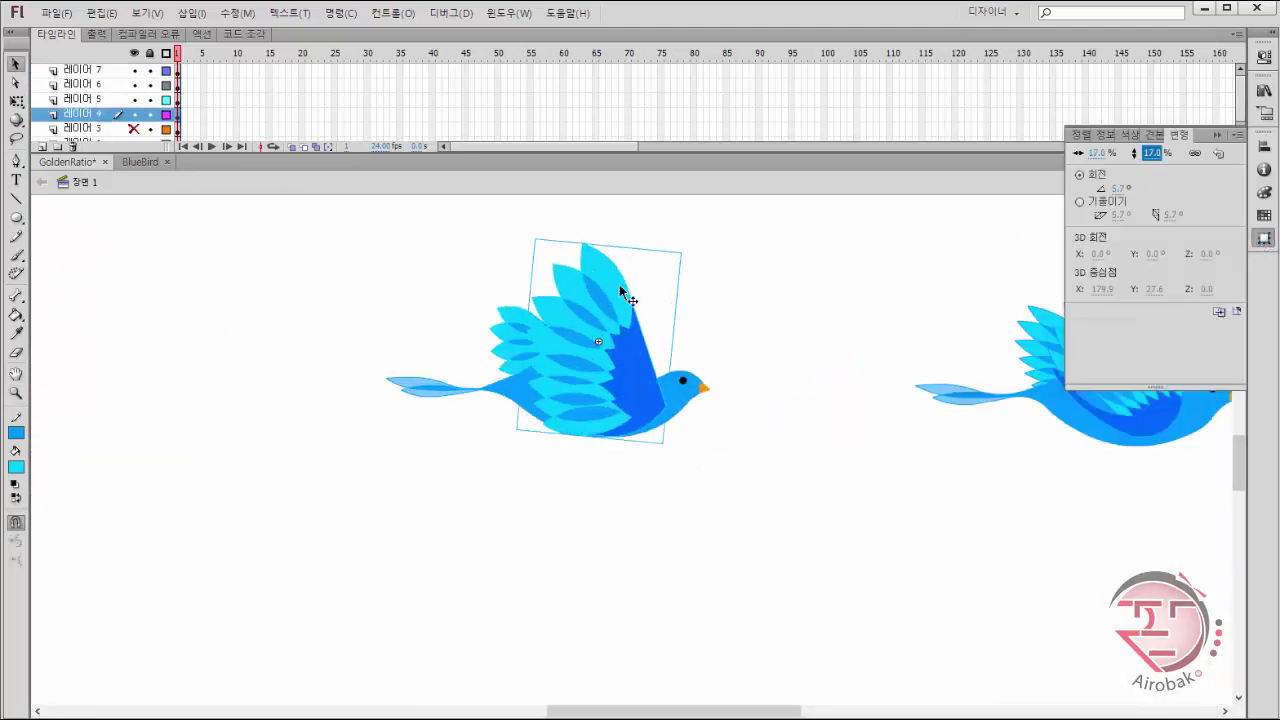
{"action": "left_click_drag", "start_coordinate": [605, 285], "coordinate": [606, 276]}
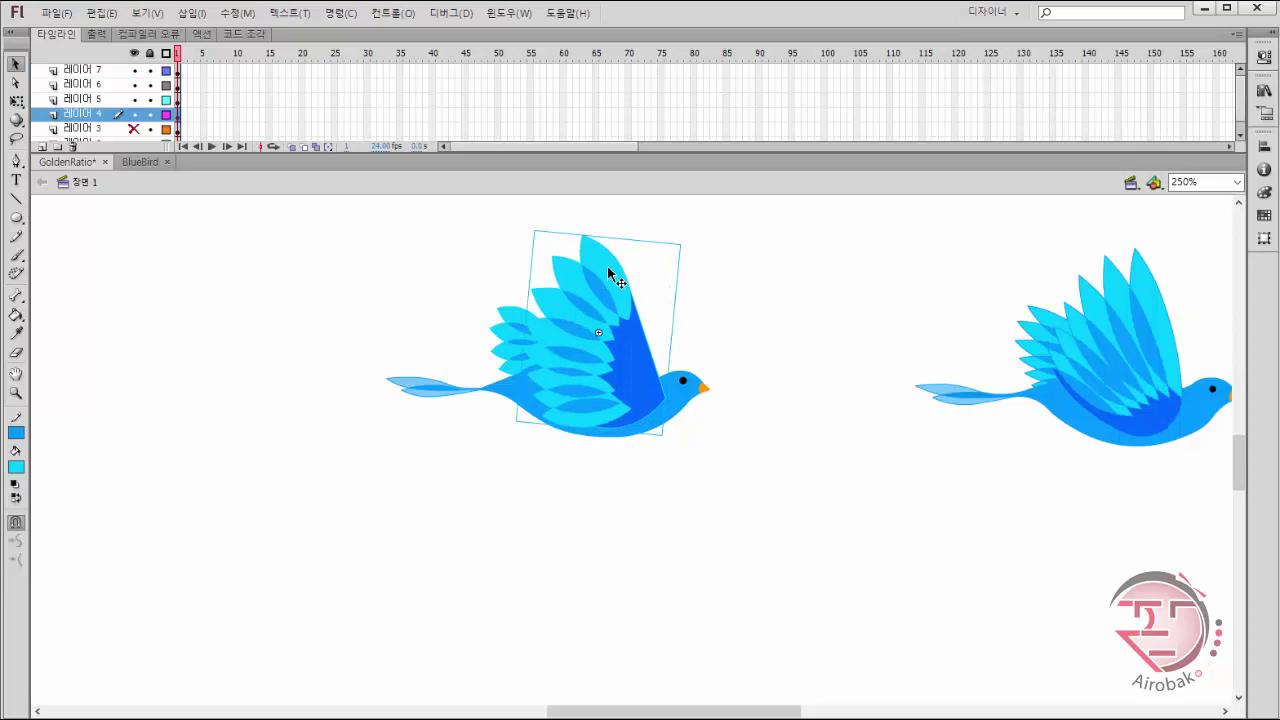
Shift the second bird's front wing slightly towards its head.
{"action": "left_click", "coordinate": [1130, 352]}
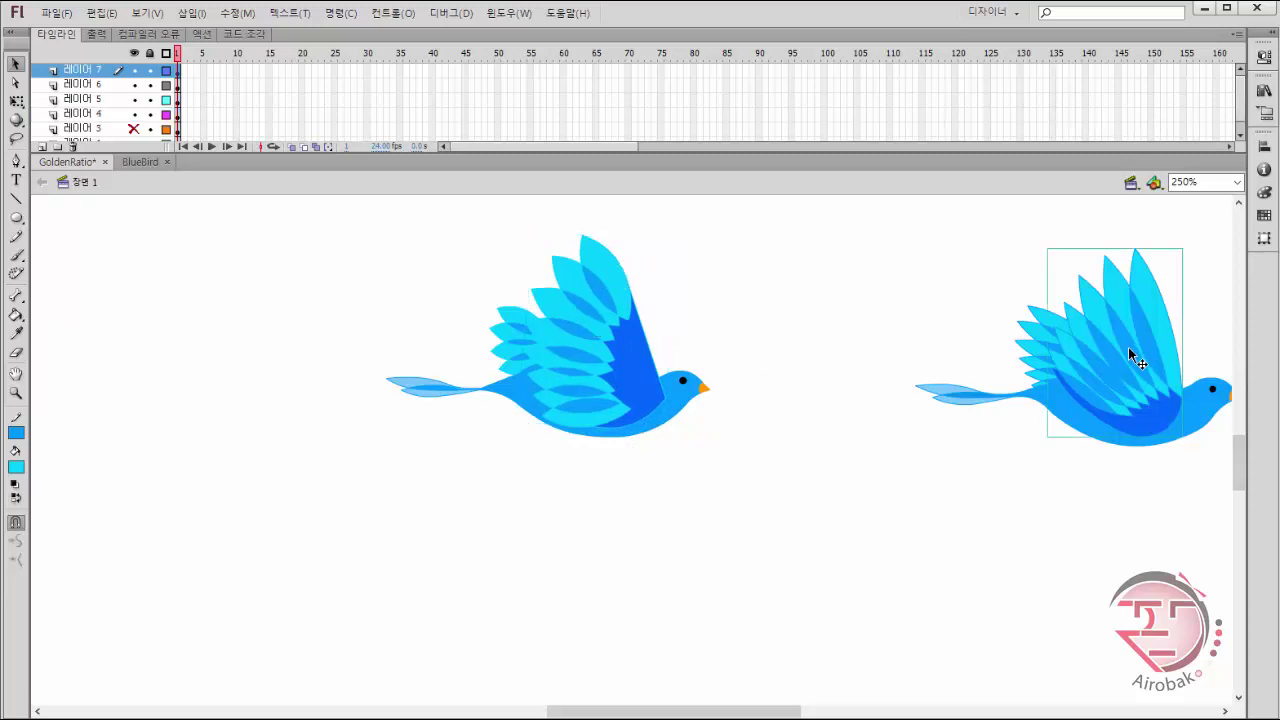
{"action": "key", "text": "alt"}
{"action": "key", "text": "v"}
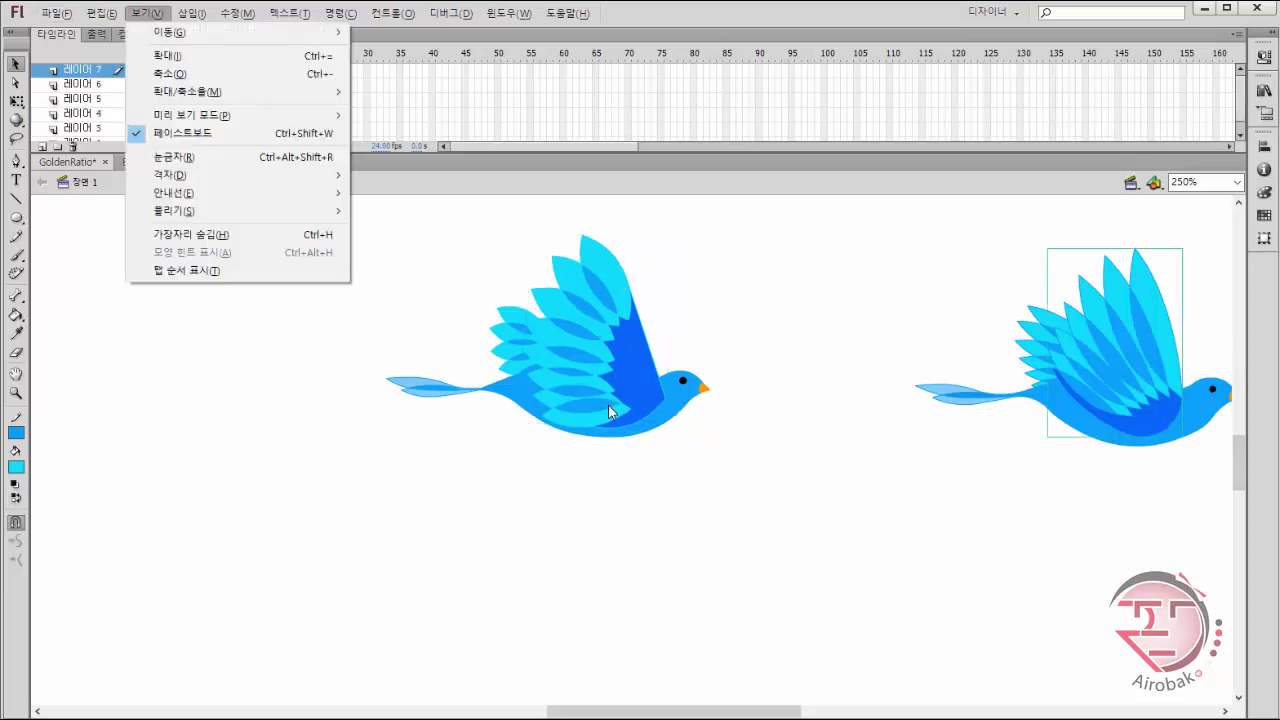
{"action": "key", "text": "Escape"}
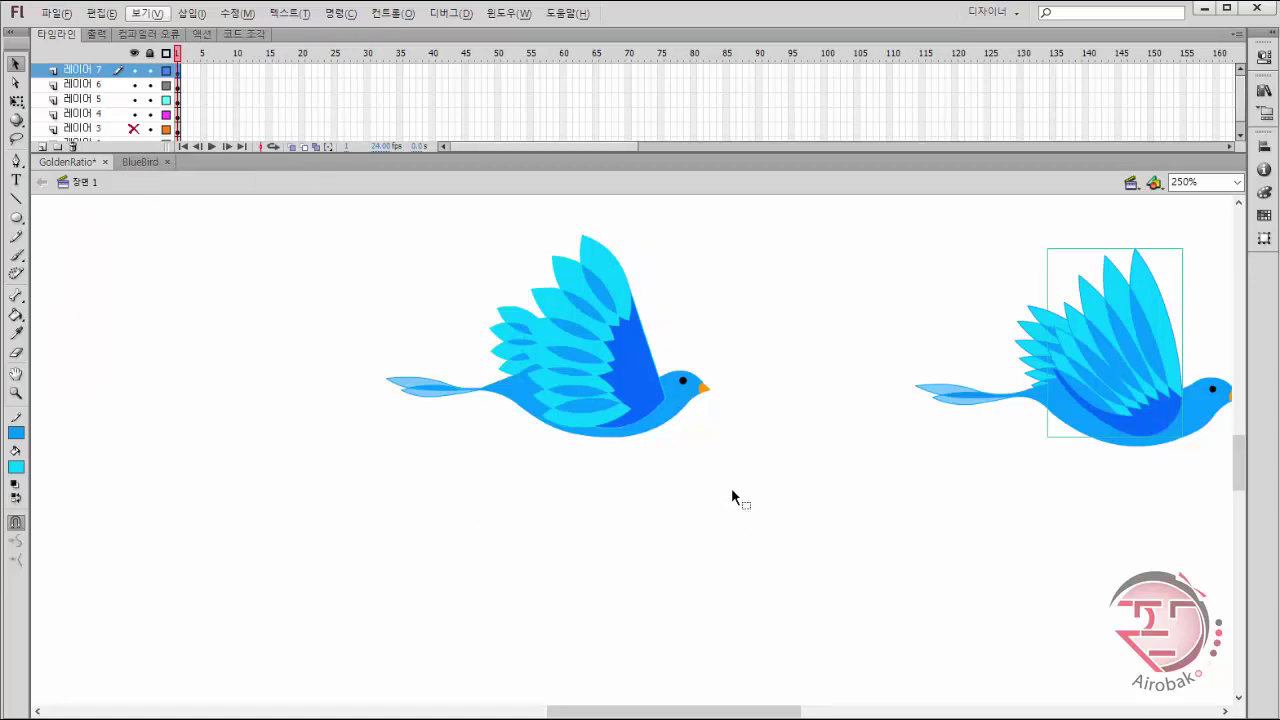
{"action": "key", "text": "h"}
{"action": "left_click_drag", "start_coordinate": [850, 513], "coordinate": [675, 533]}
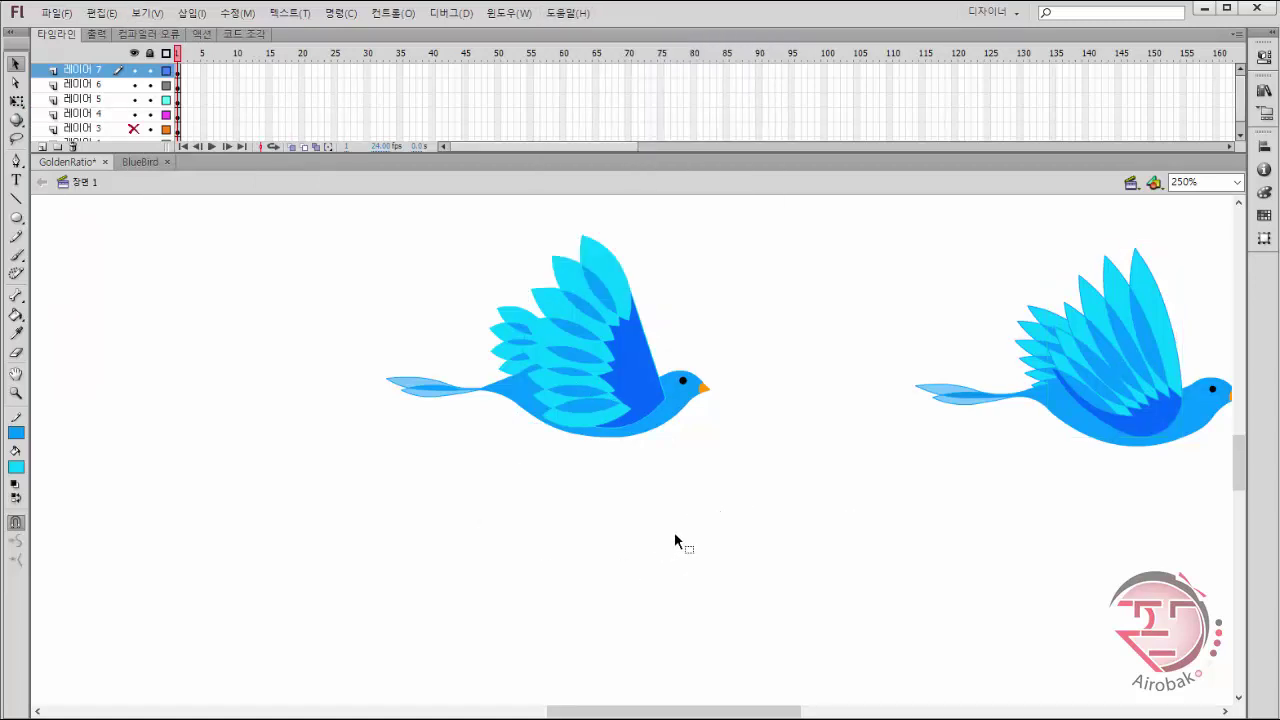
{"action": "key", "text": "space"}
{"action": "left_click_drag", "start_coordinate": [800, 528], "coordinate": [639, 526]}
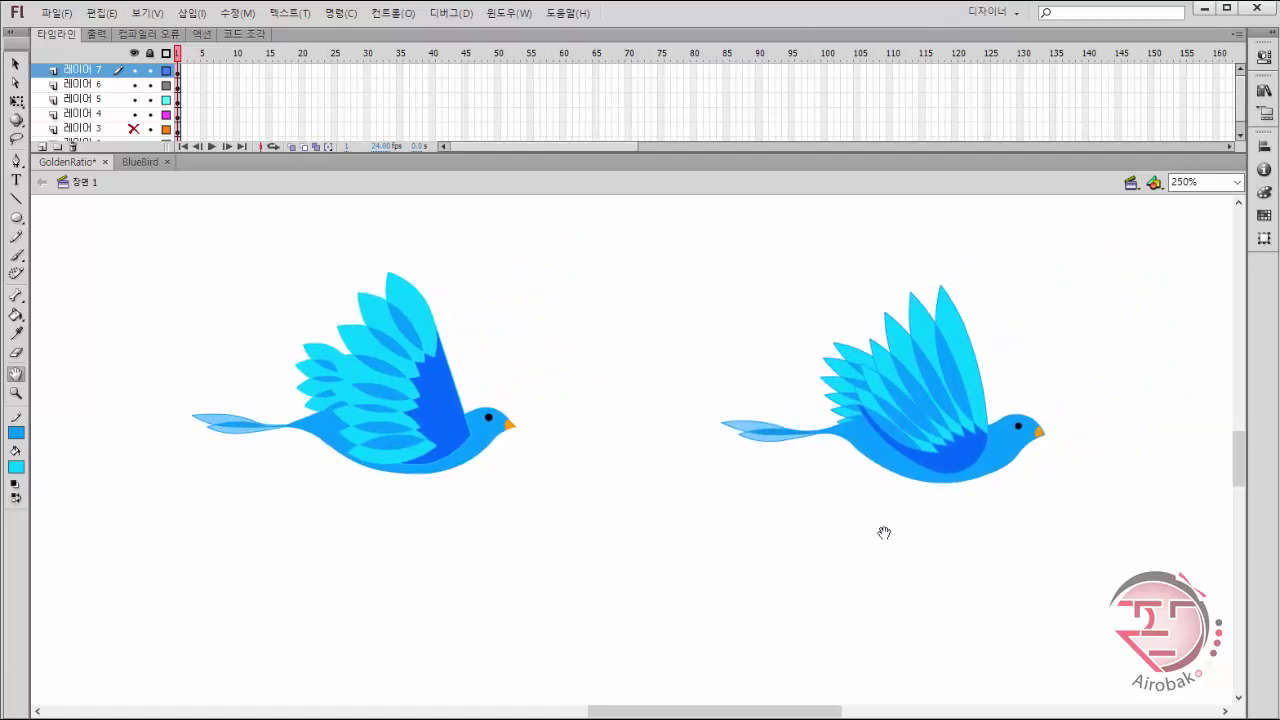
{"action": "key", "text": "v"}
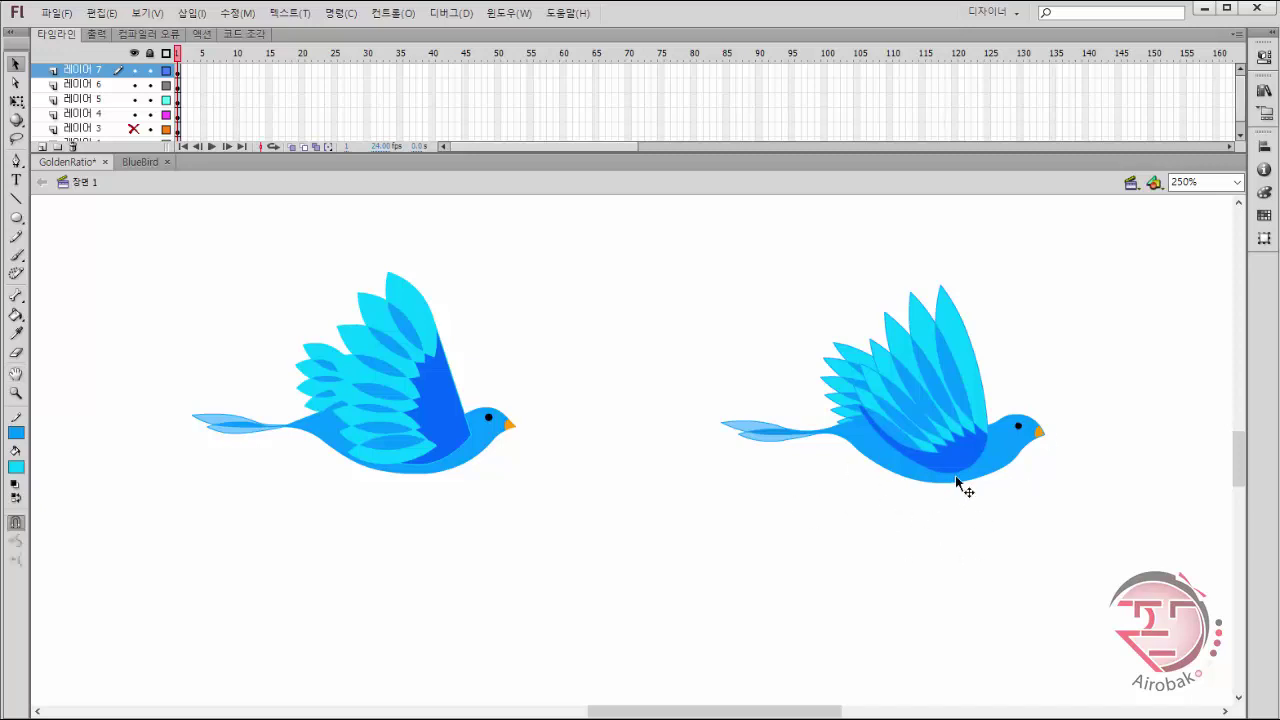
{"action": "left_click", "coordinate": [936, 404]}
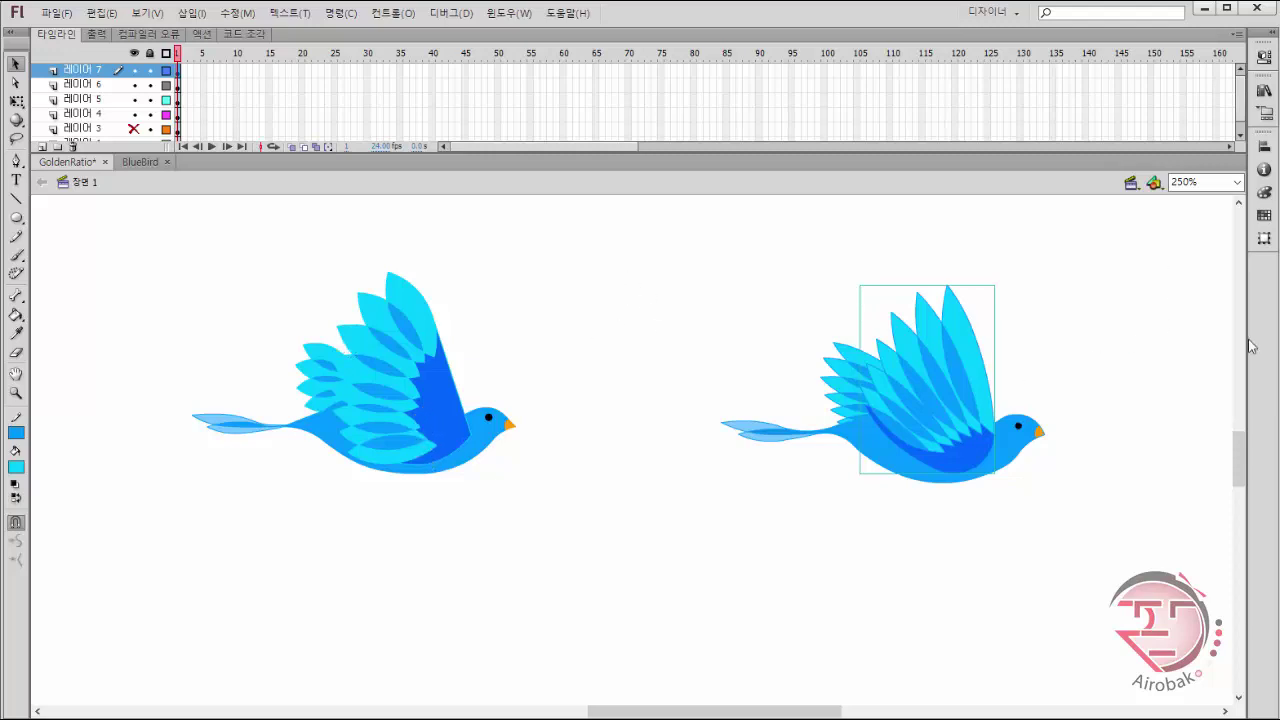
Move the whole second bird closer to the first bird and line it up at the same height.
{"action": "left_click_drag", "start_coordinate": [705, 288], "coordinate": [1150, 632]}
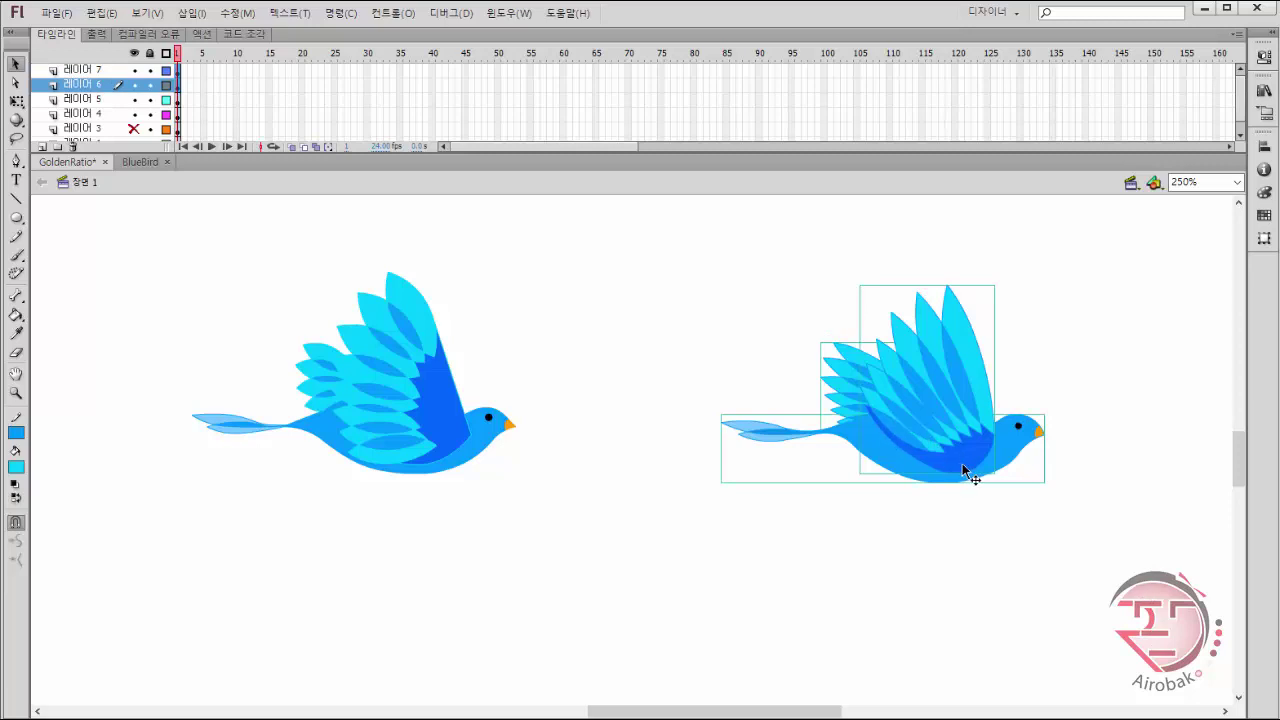
{"action": "left_click_drag", "start_coordinate": [969, 474], "coordinate": [847, 465]}
{"action": "left_click", "coordinate": [867, 502]}
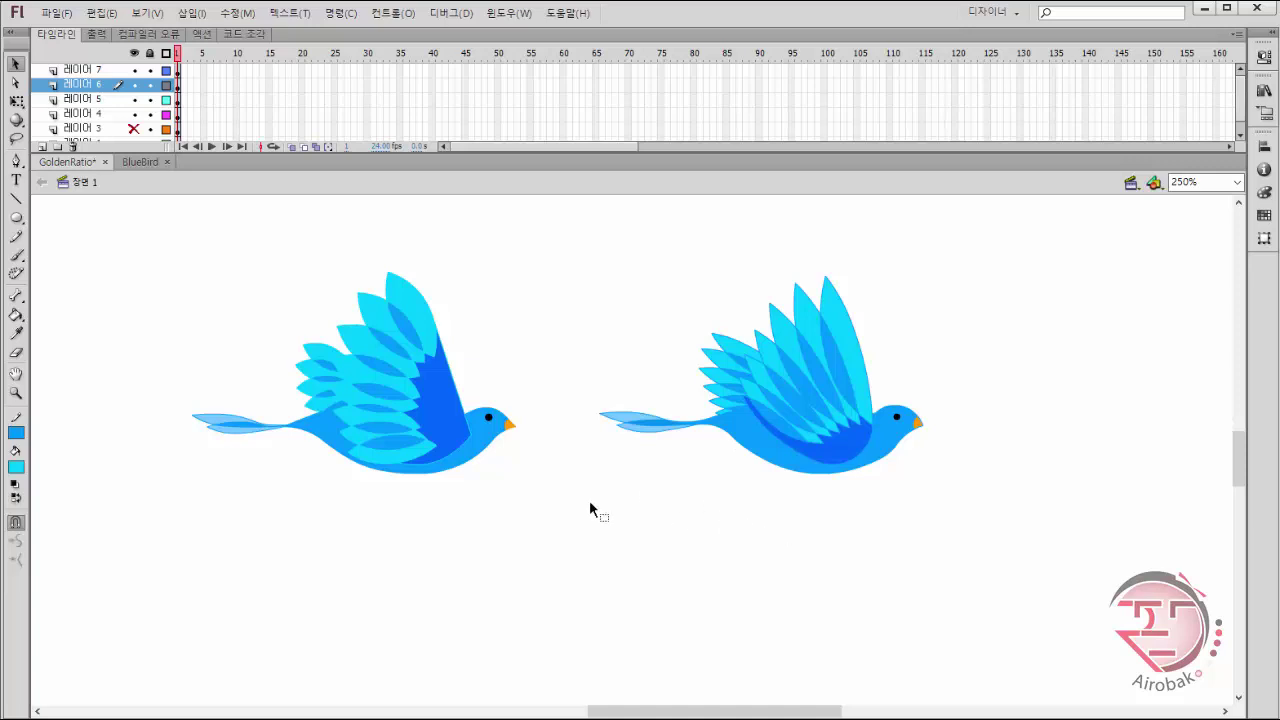
Duplicate both bird bodies without wings and place the copies in a row below the originals.
{"action": "left_click", "coordinate": [487, 453]}
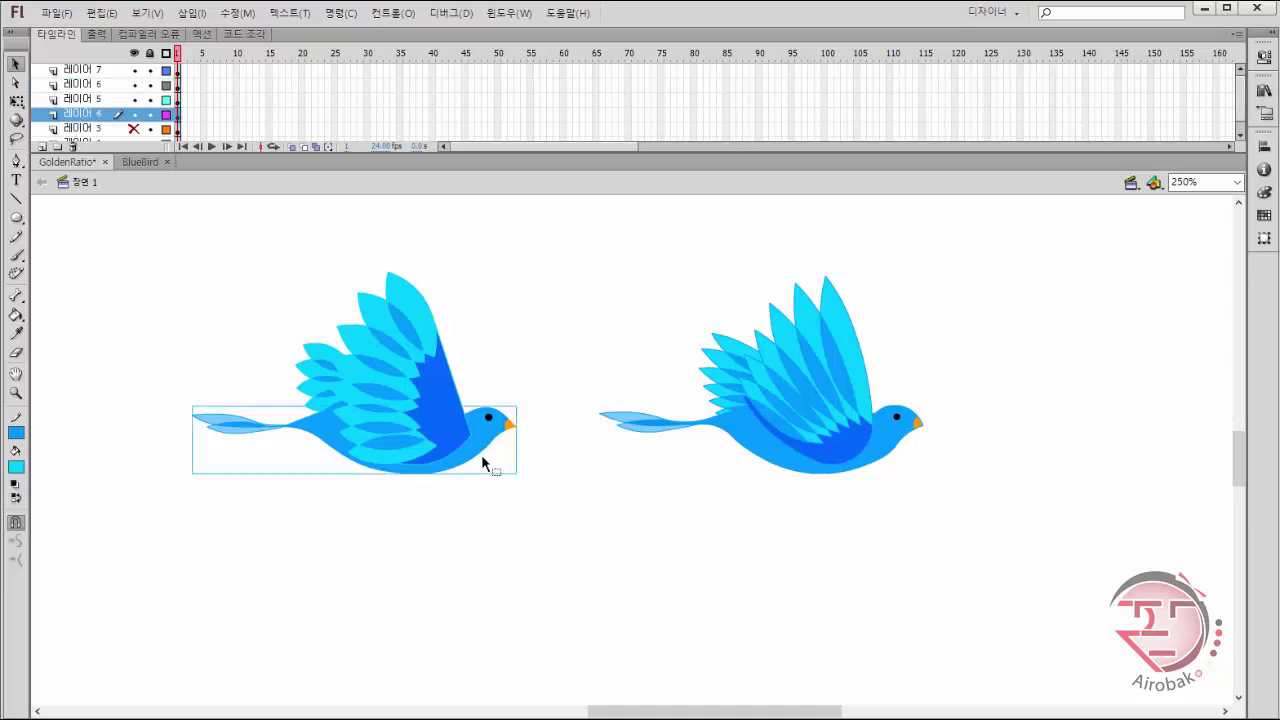
{"action": "left_click", "coordinate": [768, 463], "text": "shift"}
{"action": "left_click_drag", "start_coordinate": [772, 464], "coordinate": [823, 606]}
{"action": "left_click", "coordinate": [677, 289]}
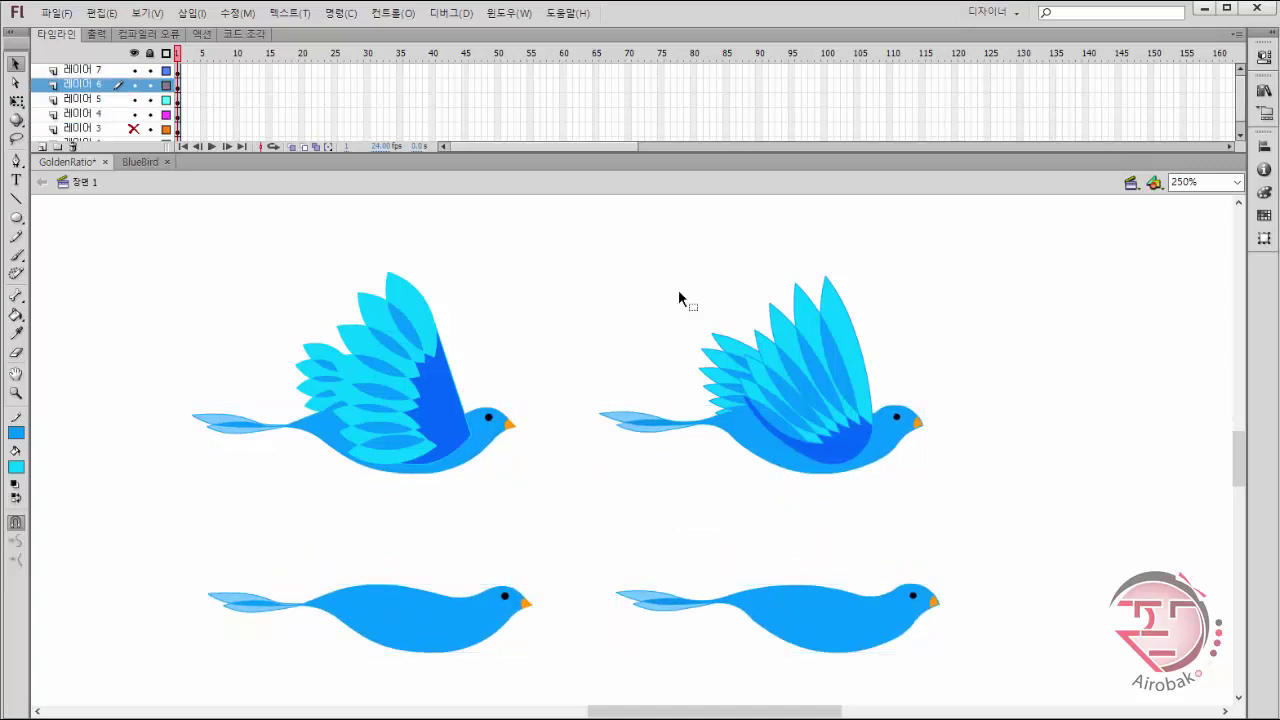
Copy the second bird's front and rear wings onto the body below the first bird.
{"action": "left_click", "coordinate": [818, 403]}
{"action": "left_click_drag", "start_coordinate": [818, 403], "coordinate": [408, 576]}
{"action": "right_click", "coordinate": [316, 578]}
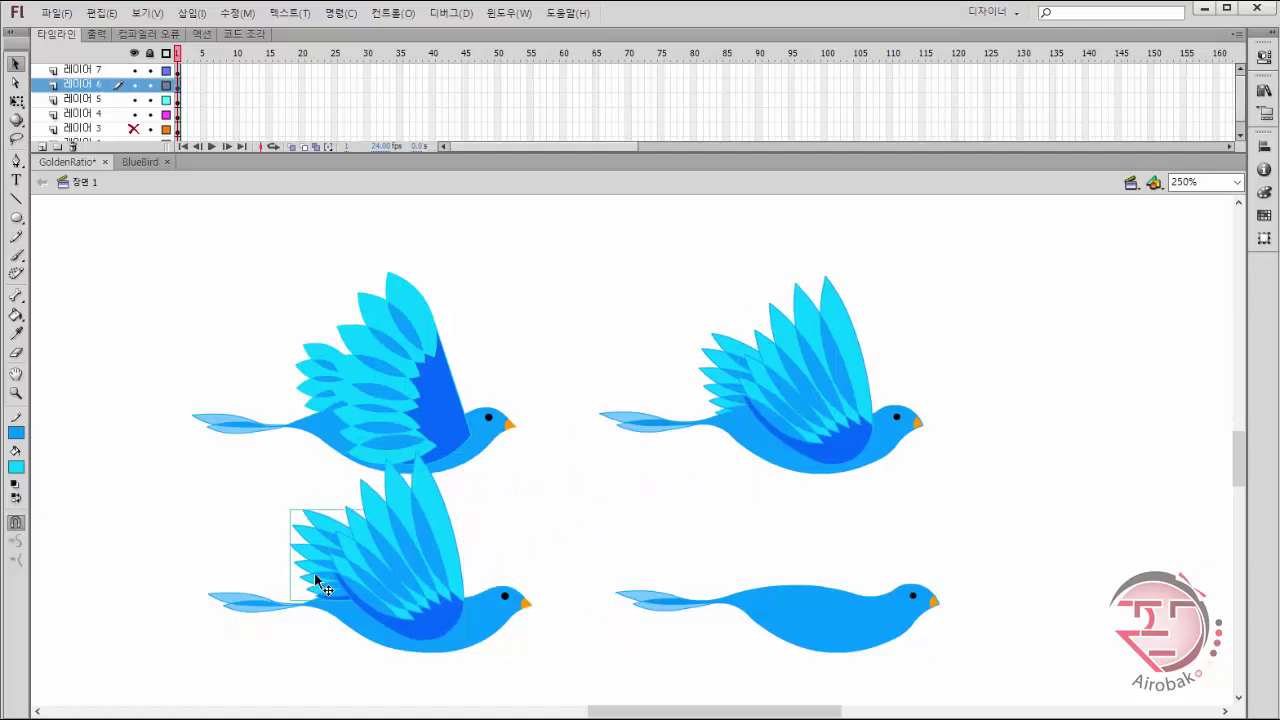
{"action": "left_click", "coordinate": [562, 508]}
{"action": "right_click", "coordinate": [322, 554]}
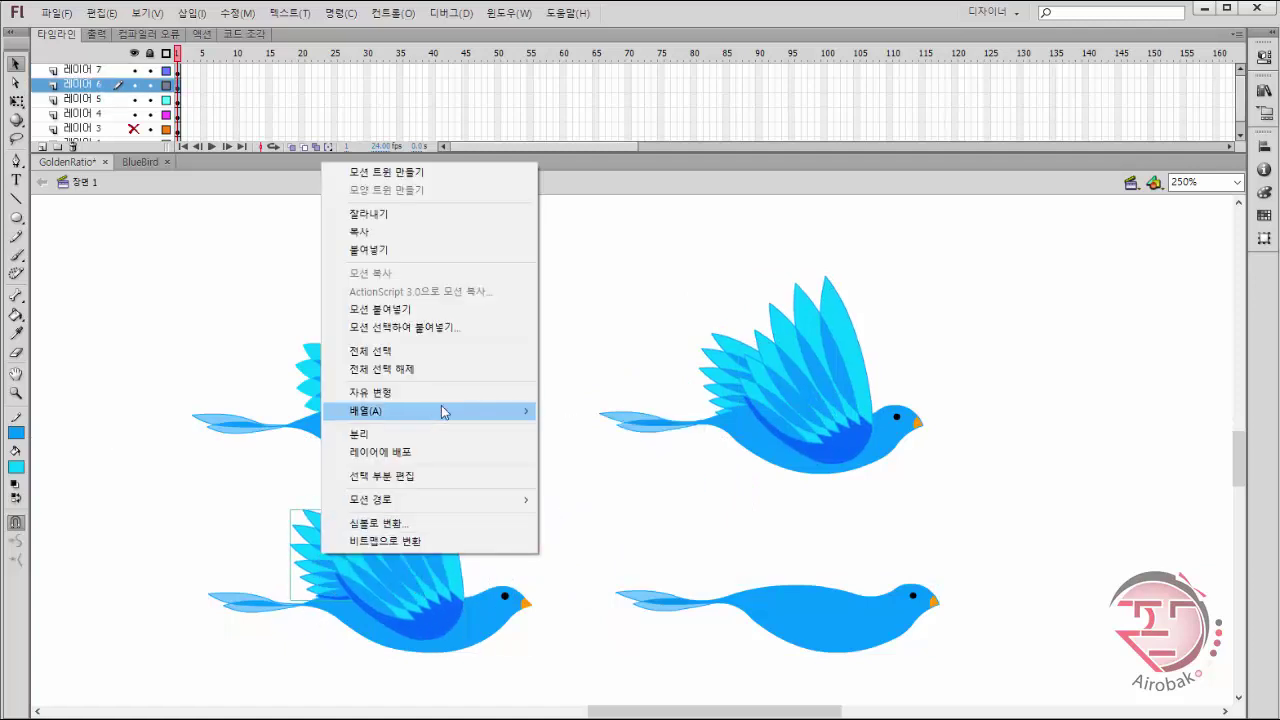
{"action": "left_click", "coordinate": [557, 498]}
{"action": "left_click", "coordinate": [557, 499]}
Copy the first bird's two wings onto the body below the second bird and send them behind it.
{"action": "left_click", "coordinate": [423, 366]}
{"action": "left_click_drag", "start_coordinate": [423, 366], "coordinate": [812, 553]}
{"action": "right_click", "coordinate": [839, 535]}
{"action": "mouse_move", "coordinate": [940, 396]}
{"action": "left_click", "coordinate": [1093, 411]}
{"action": "left_click", "coordinate": [1040, 440]}
{"action": "left_click", "coordinate": [838, 552]}
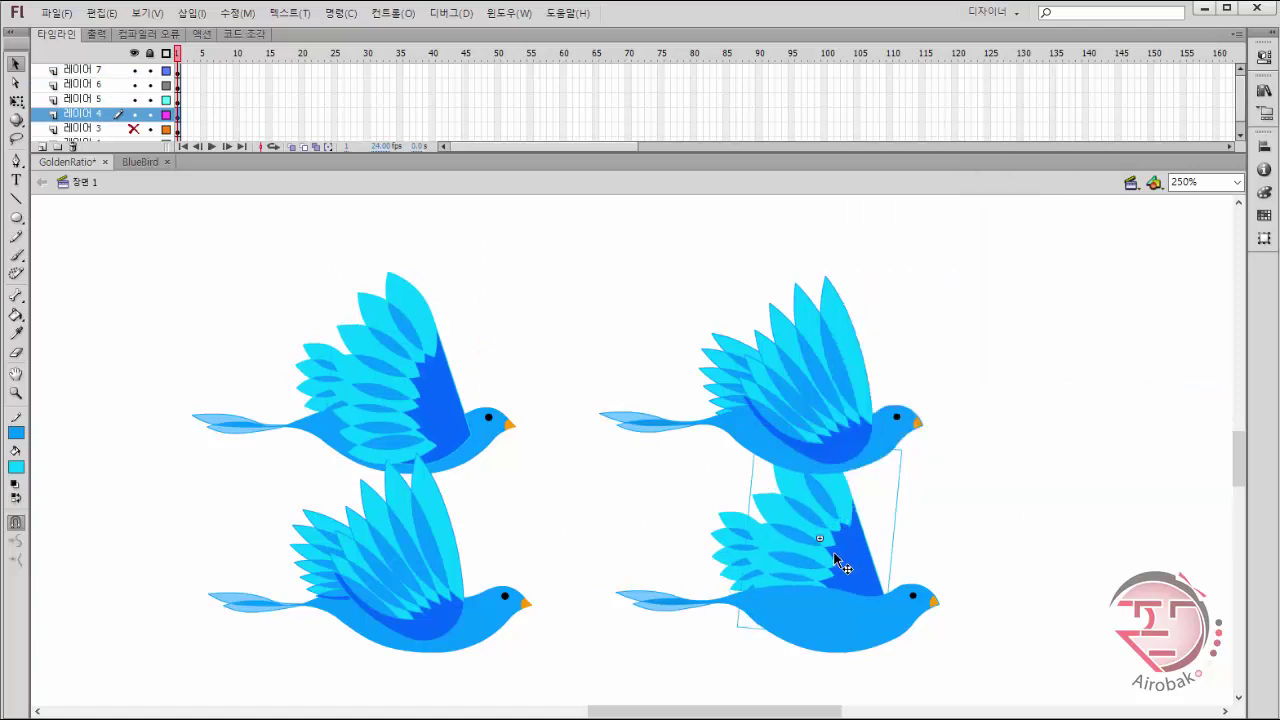
Remove the hidden front wing from layer 4 and paste it in place on layer 7, in front of the body.
{"action": "key", "text": "Delete"}
{"action": "left_click", "coordinate": [177, 71]}
{"action": "right_click", "coordinate": [997, 555]}
{"action": "left_click", "coordinate": [1045, 620]}
{"action": "left_click", "coordinate": [1134, 461]}
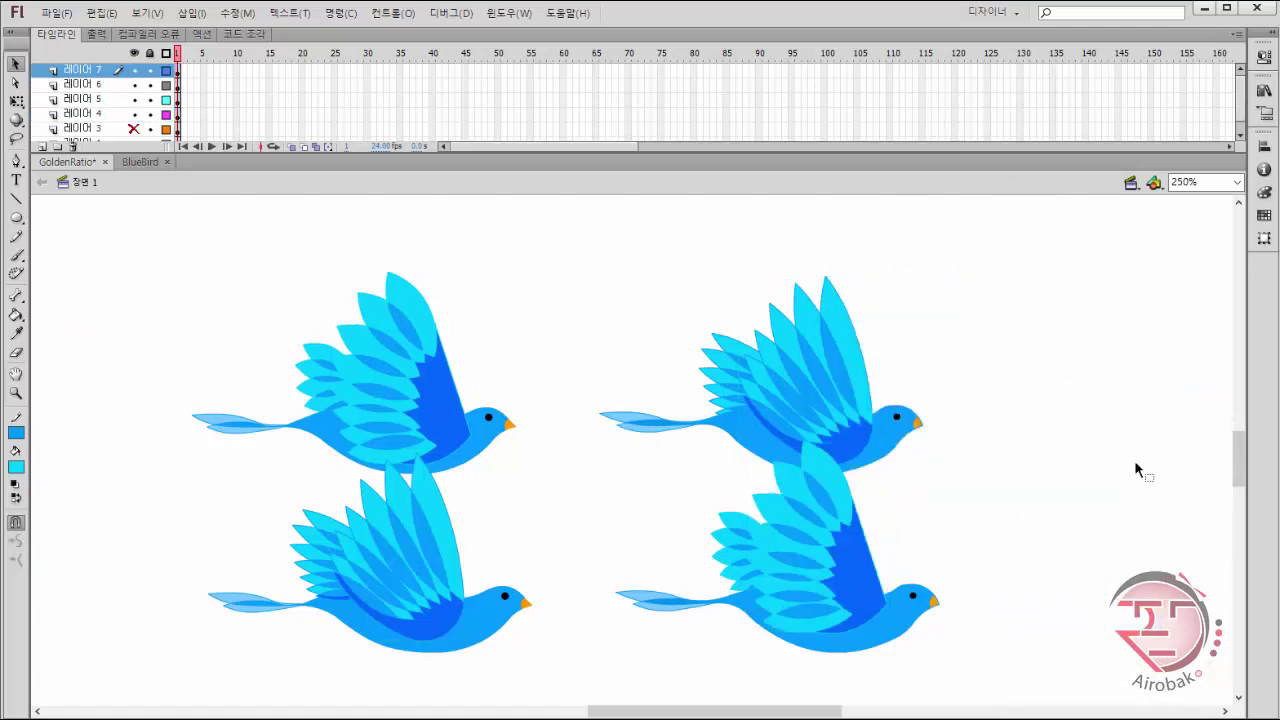
Transfer the rear wing of the bird below the first one to layer 4, pasted in place and sent to the back.
{"action": "left_click", "coordinate": [309, 562]}
{"action": "key", "text": "Delete"}
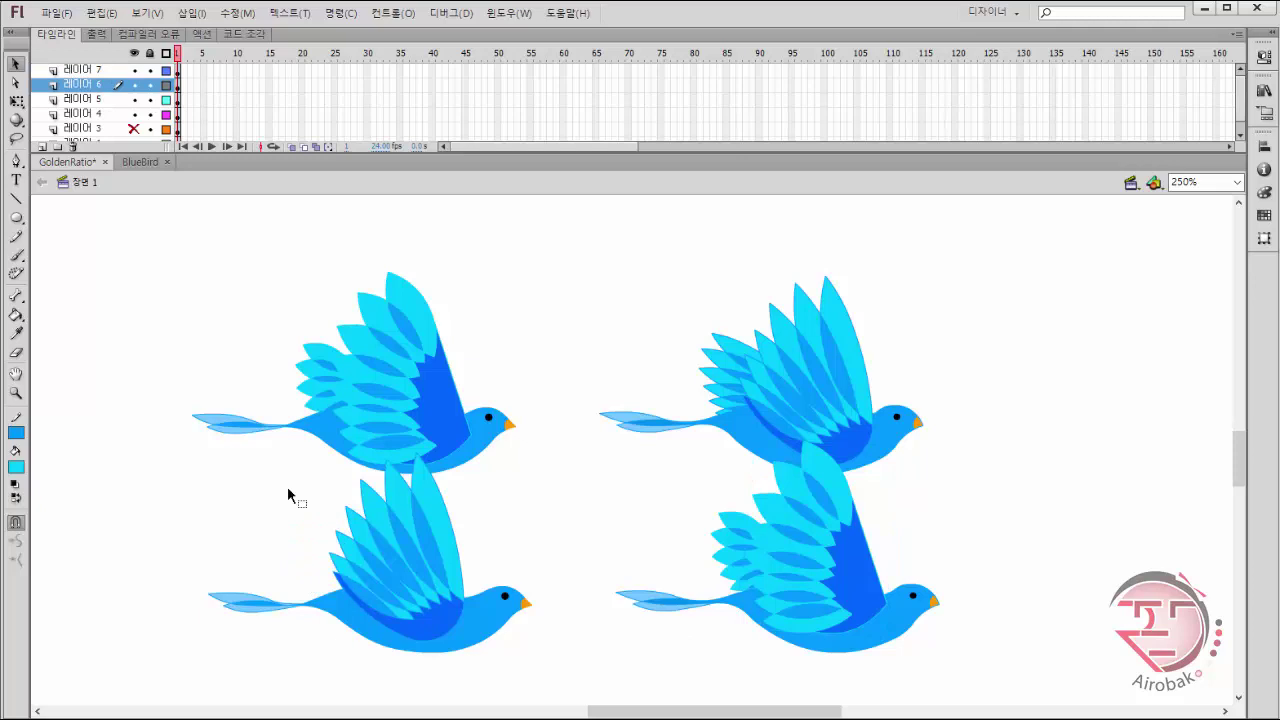
{"action": "left_click", "coordinate": [178, 115]}
{"action": "right_click", "coordinate": [143, 510]}
{"action": "left_click", "coordinate": [214, 580]}
{"action": "right_click", "coordinate": [319, 568]}
{"action": "mouse_move", "coordinate": [450, 420]}
{"action": "left_click", "coordinate": [602, 476]}
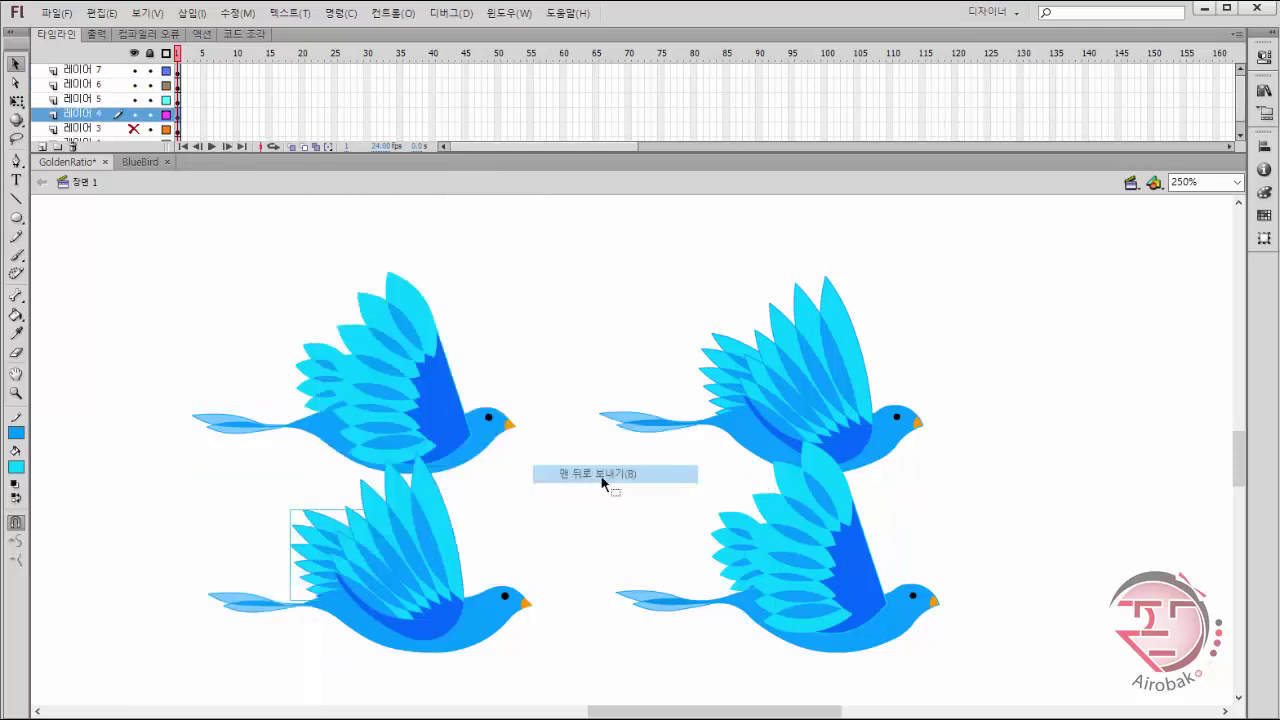
Nudge both wings of each bird in the lower row slightly towards the head.
{"action": "left_click_drag", "start_coordinate": [266, 521], "coordinate": [483, 552]}
{"action": "key", "text": "Right"}
{"action": "key", "text": "Right"}
{"action": "key", "text": "Right"}
{"action": "key", "text": "Right"}
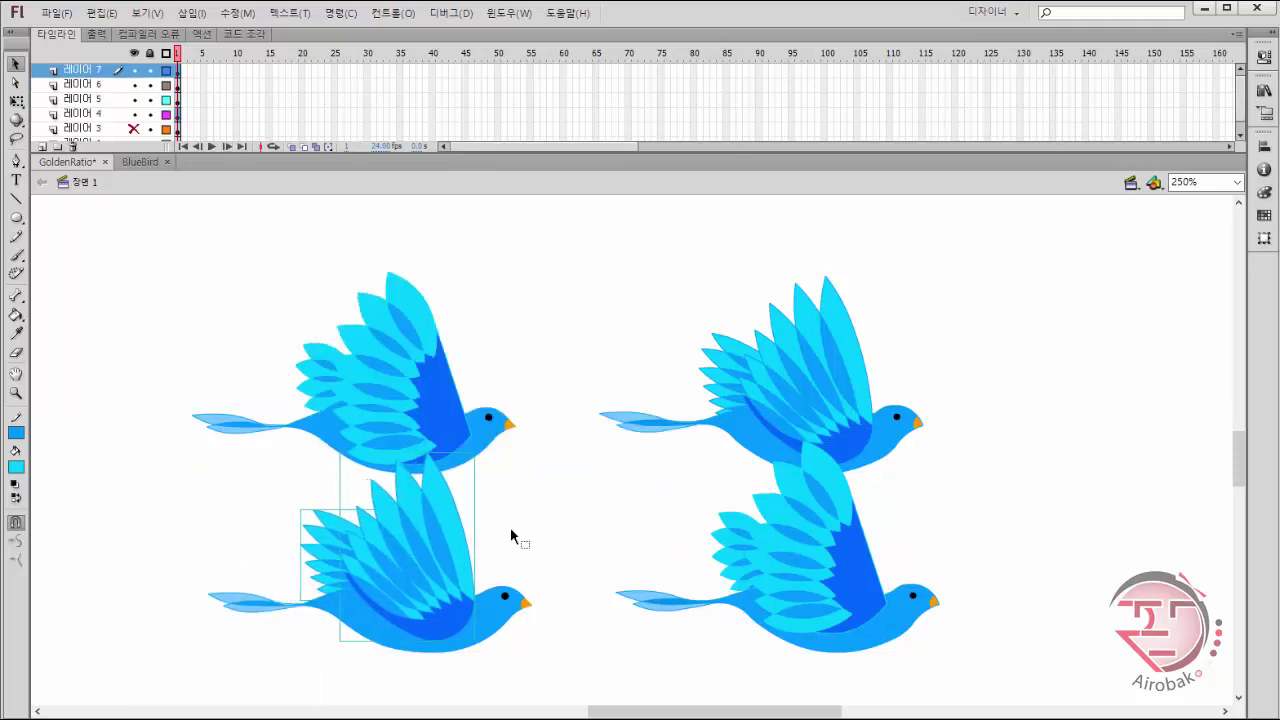
{"action": "left_click_drag", "start_coordinate": [646, 502], "coordinate": [806, 557]}
{"action": "key", "text": "Right"}
{"action": "key", "text": "Right"}
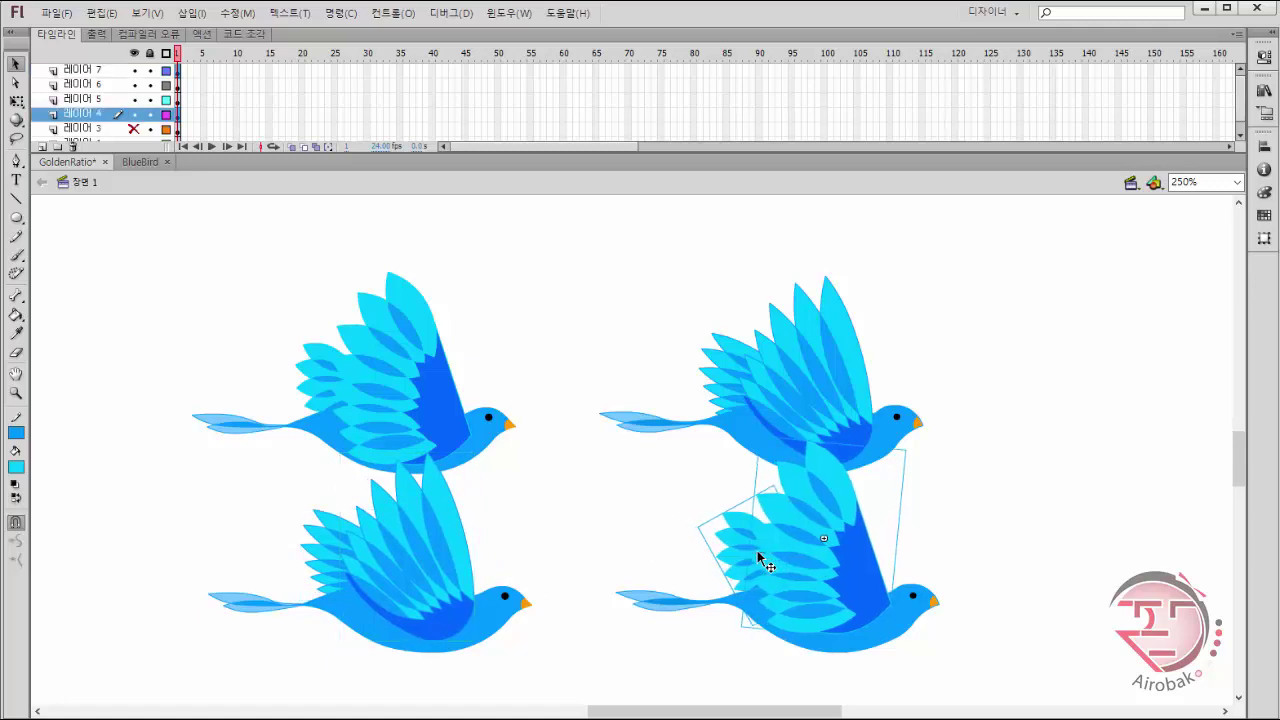
Move the two lower birds down so their wings clear the birds above.
{"action": "left_click_drag", "start_coordinate": [806, 706], "coordinate": [830, 708]}
{"action": "left_click_drag", "start_coordinate": [1239, 469], "coordinate": [1239, 485]}
{"action": "left_click_drag", "start_coordinate": [798, 432], "coordinate": [790, 524]}
{"action": "left_click", "coordinate": [1088, 416]}
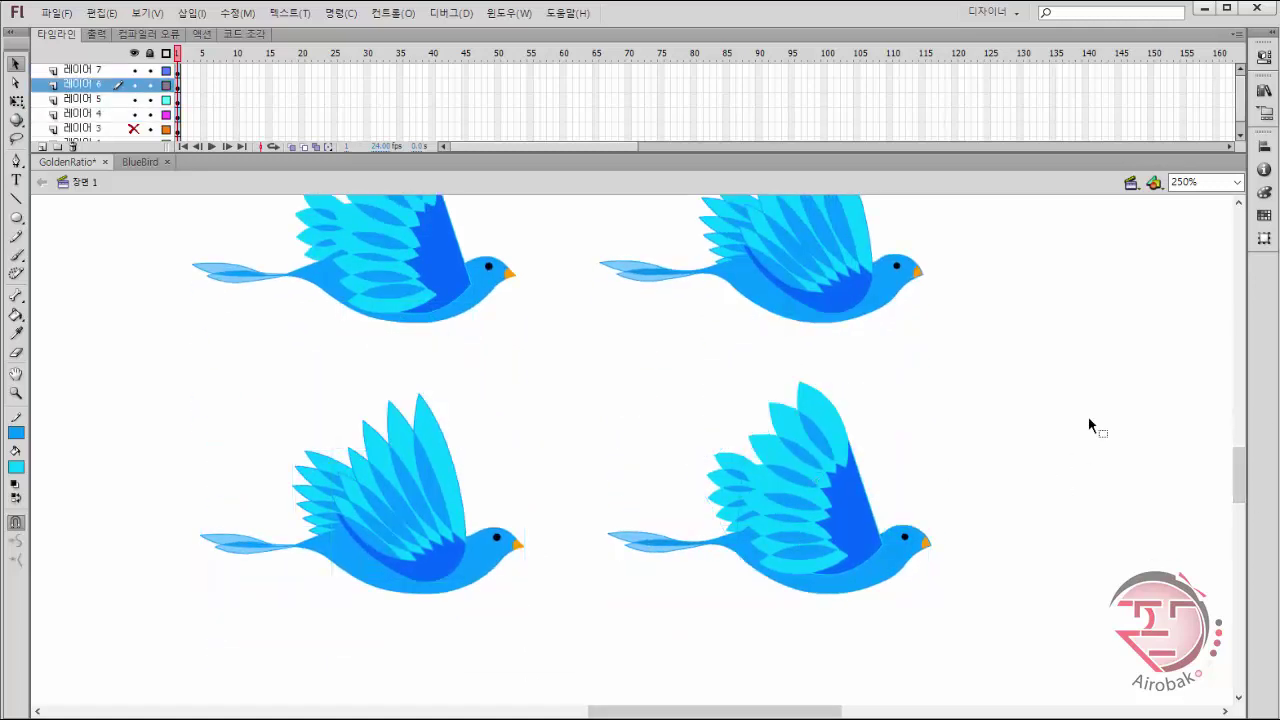
{"action": "left_click_drag", "start_coordinate": [1243, 484], "coordinate": [1246, 471]}
{"action": "scroll", "coordinate": [1248, 478], "scroll_direction": "down", "scroll_amount": 1}
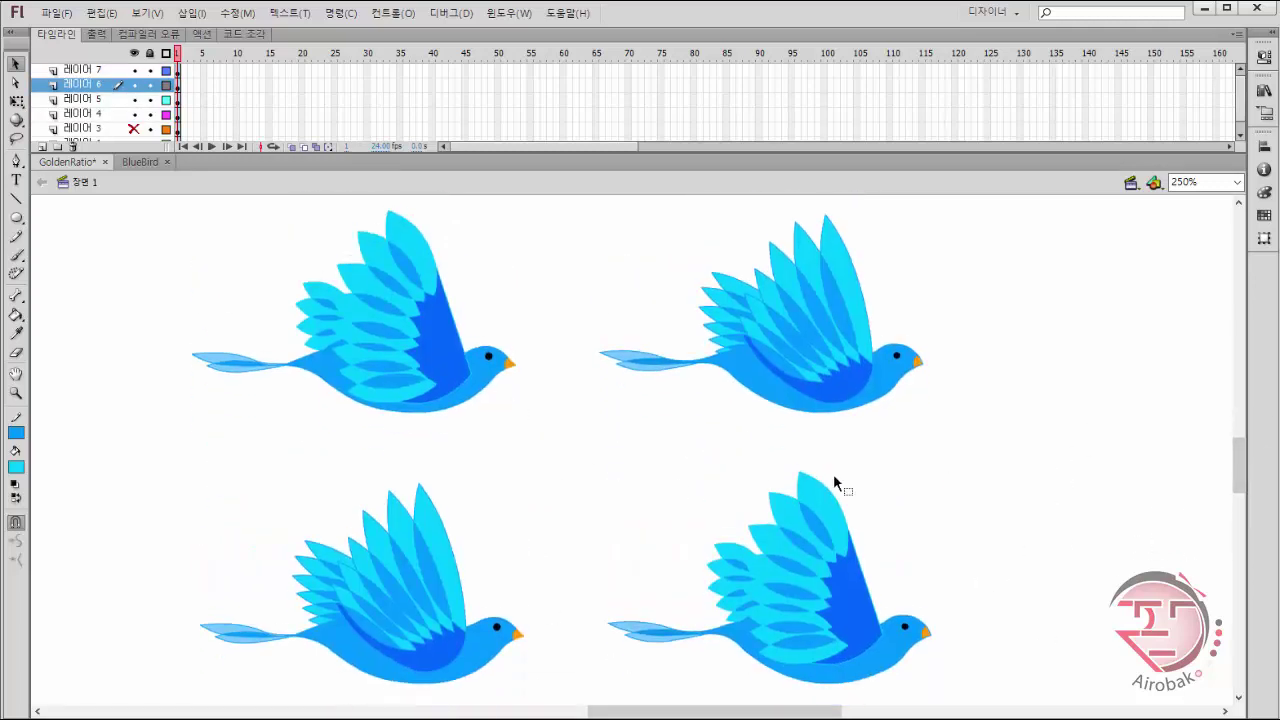